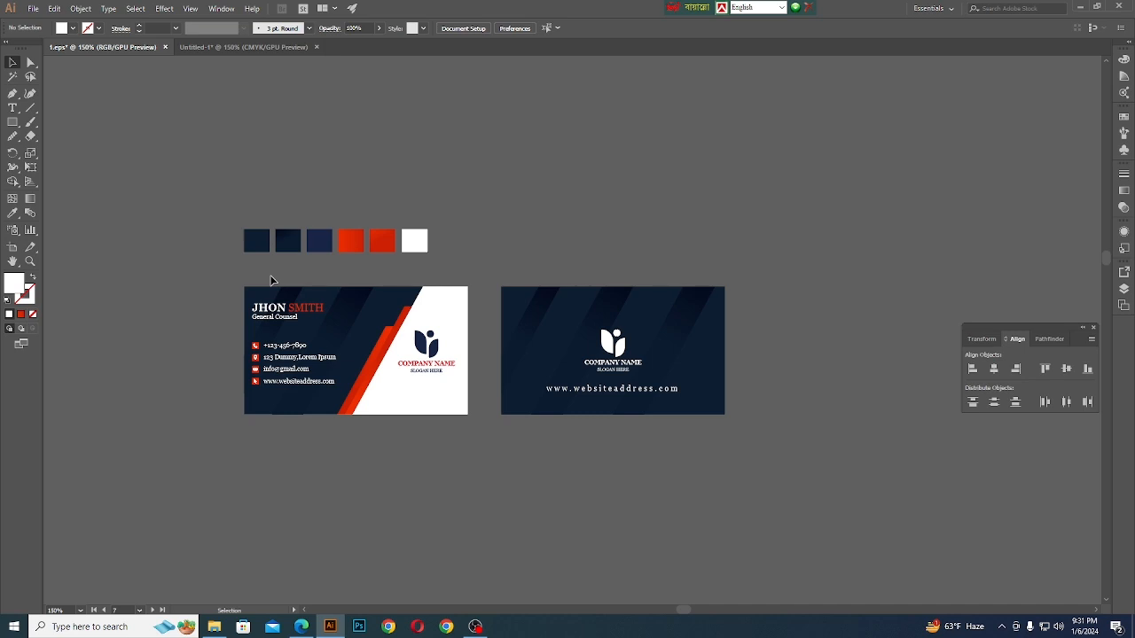
Start a new document and set its measurement units to inches
click(32, 9)
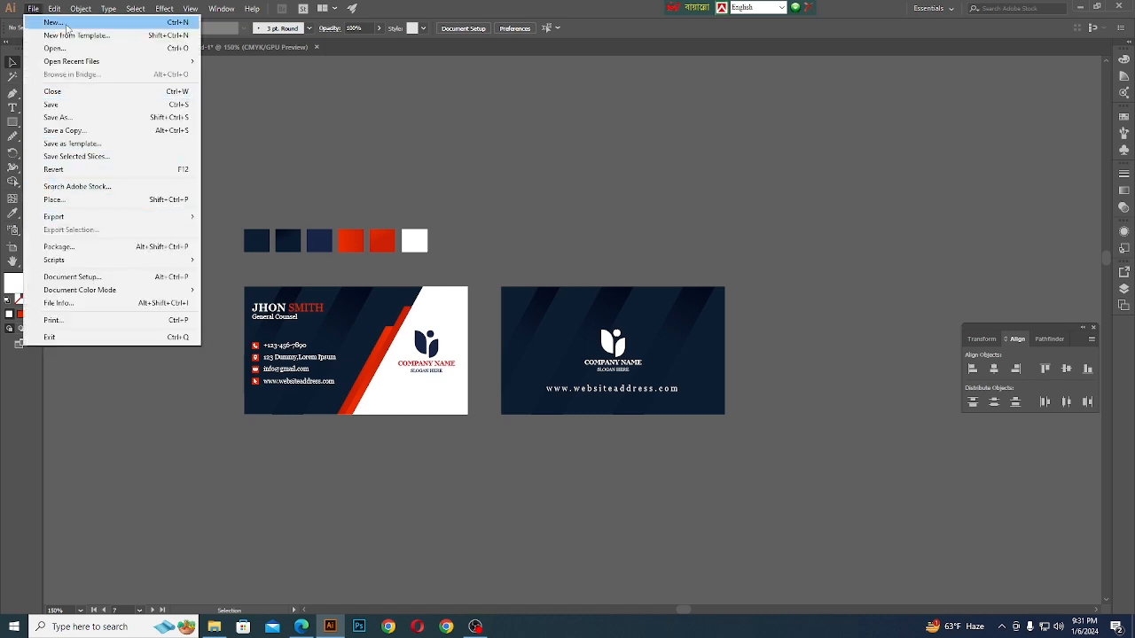
click(55, 22)
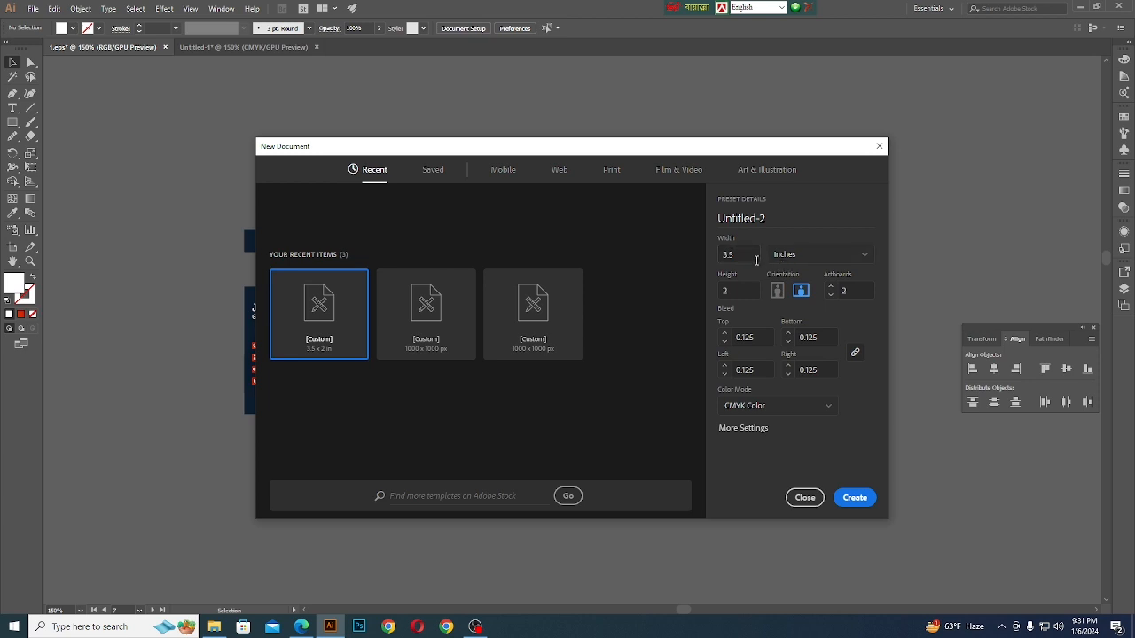
click(805, 256)
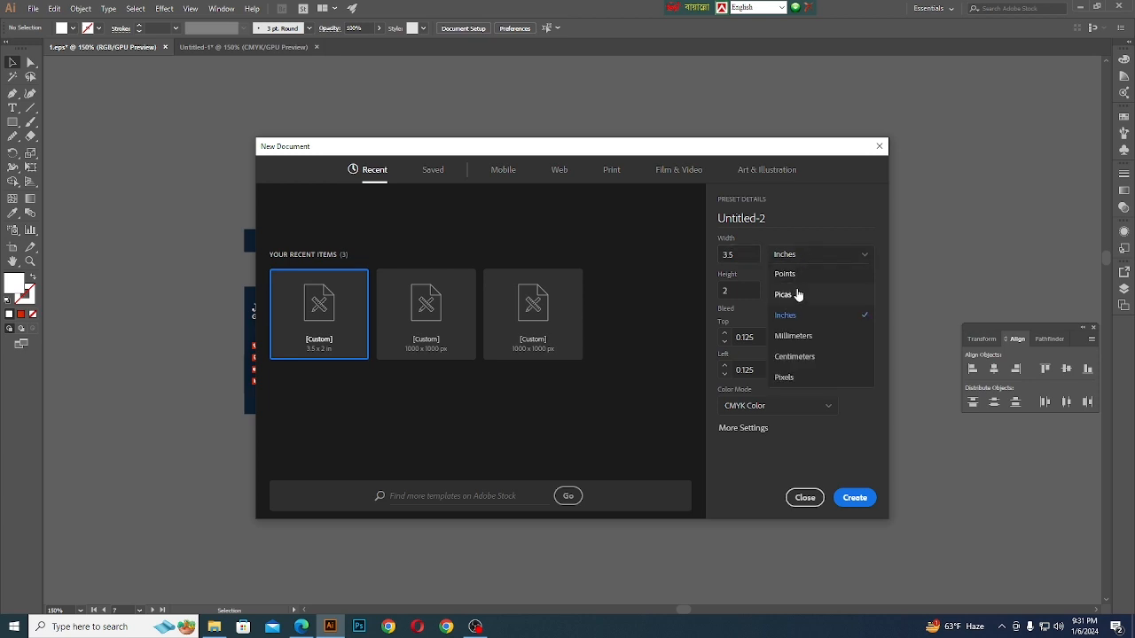
click(793, 378)
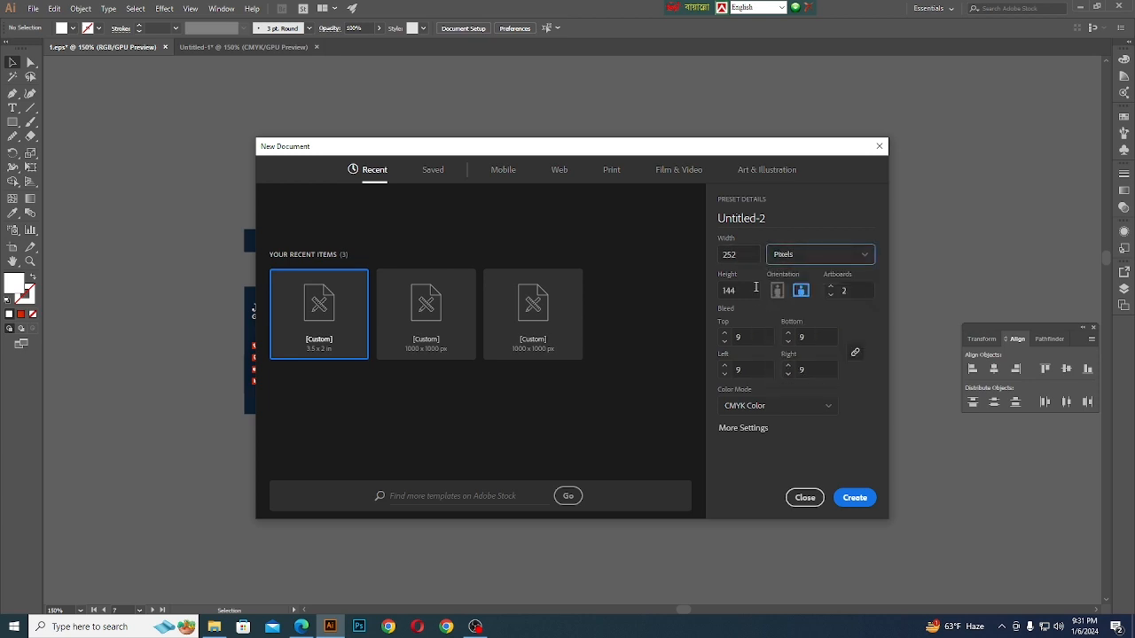
click(801, 259)
click(786, 315)
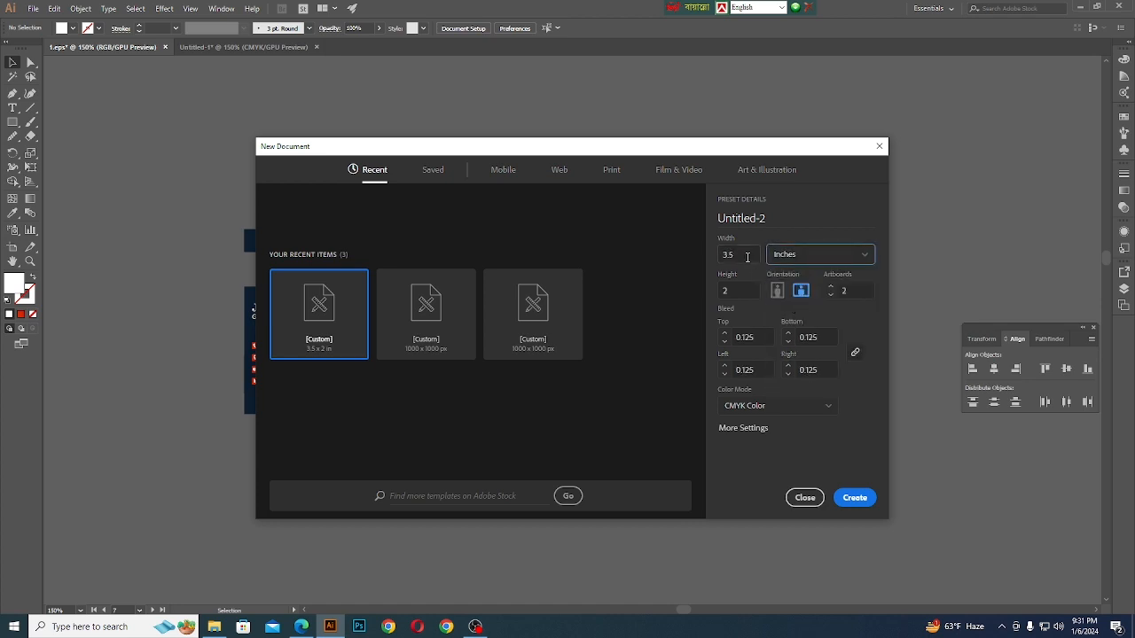
Set the new document's width to 3.5 inches and its height to 2 inches
drag(750, 255, 688, 257)
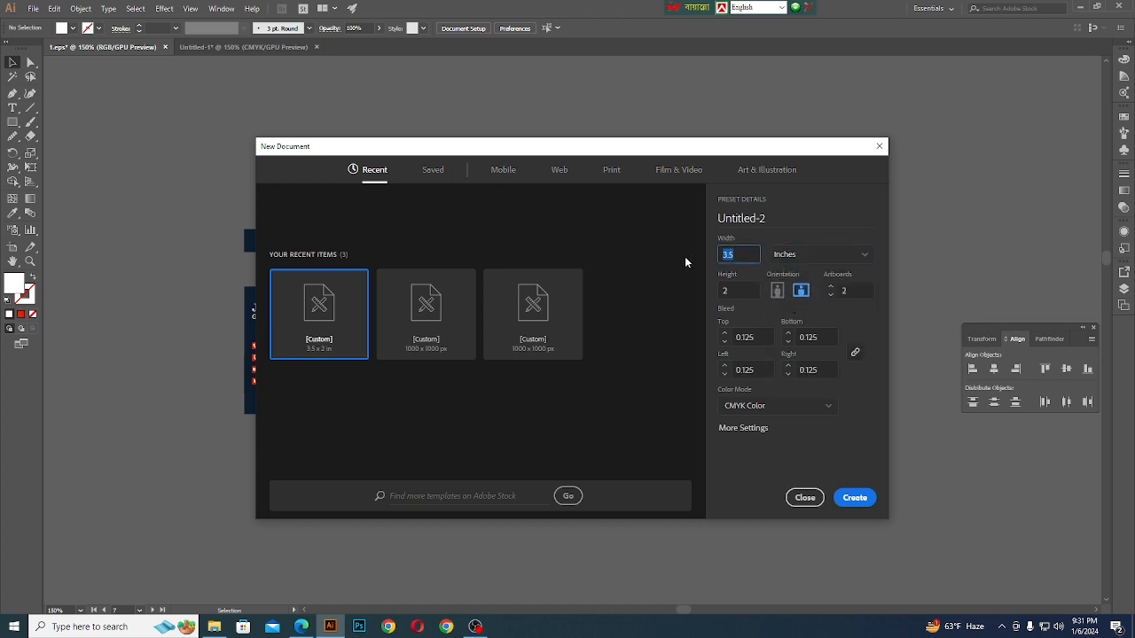
key(BackSpace)
text(3.5)
key(Tab)
text(2)
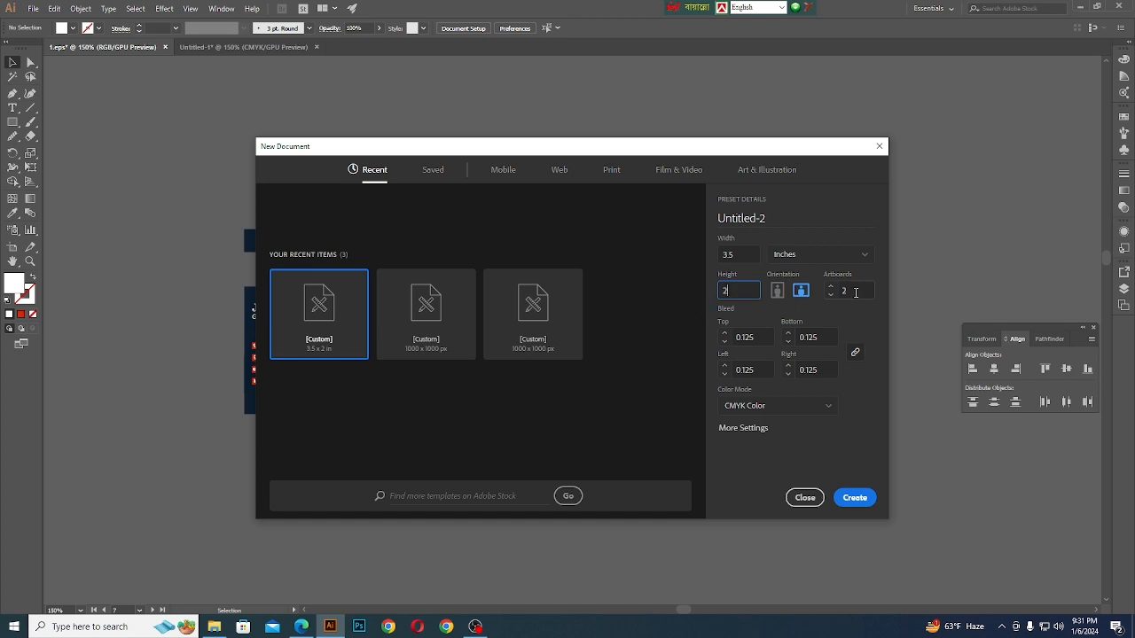
key(Tab)
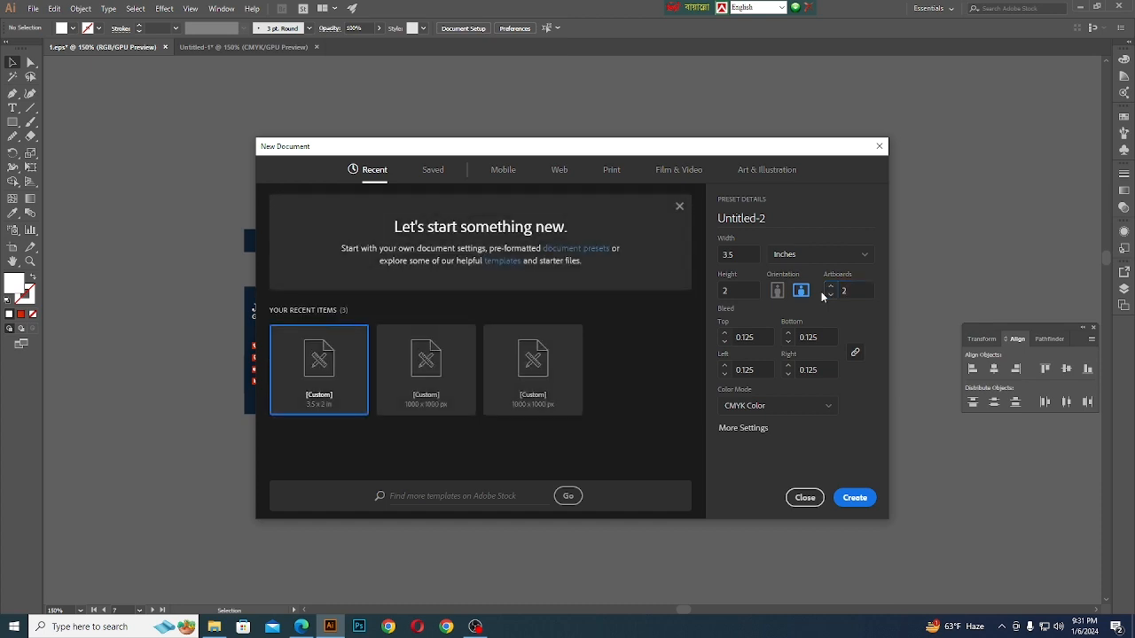
Create the document with a 0.125 in bleed and the CMYK Color mode
double_click(745, 338)
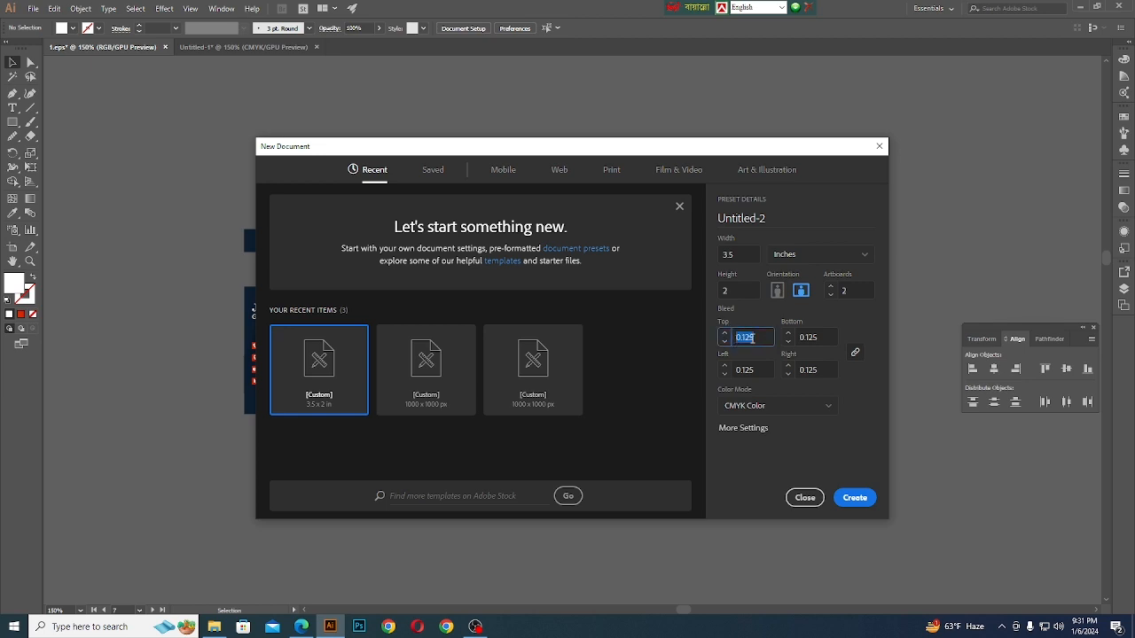
text(0.125)
key(Tab)
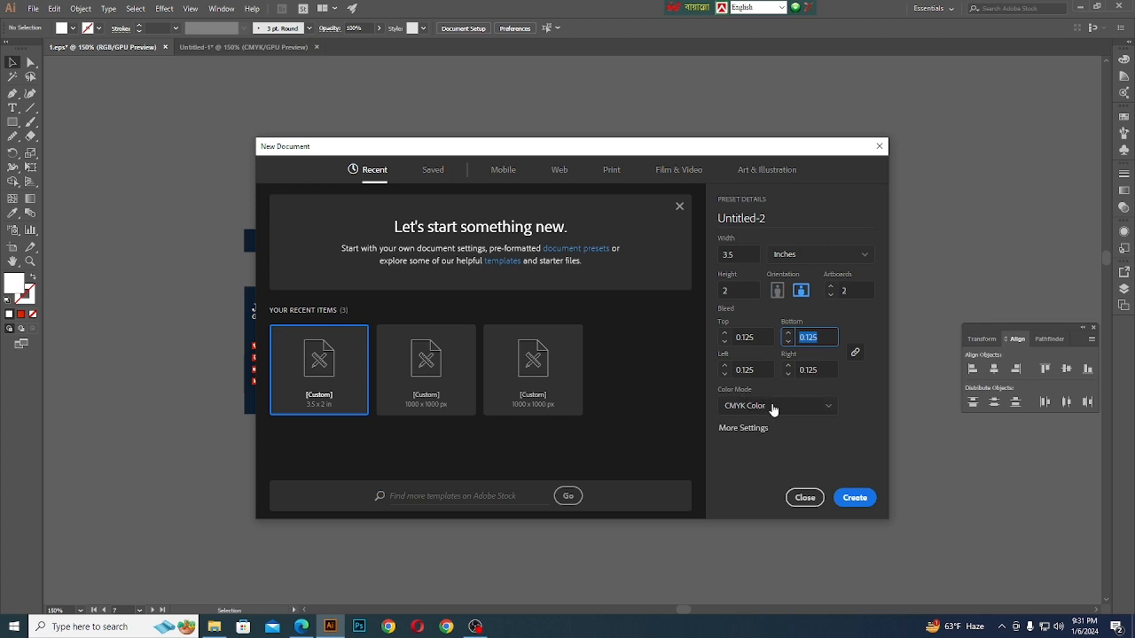
click(771, 405)
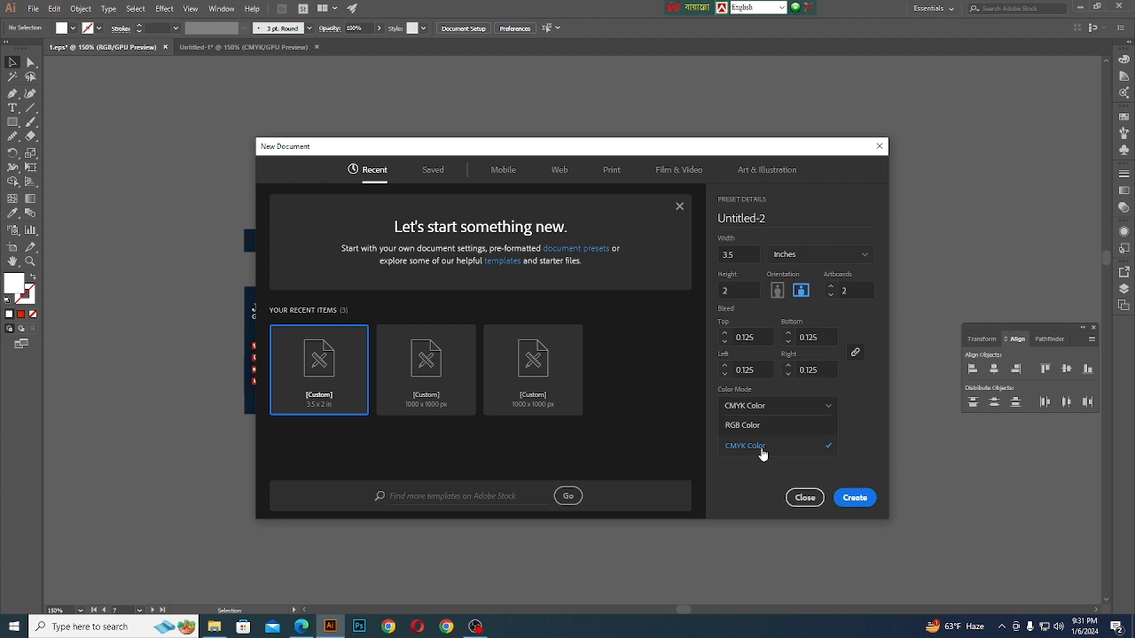
click(762, 454)
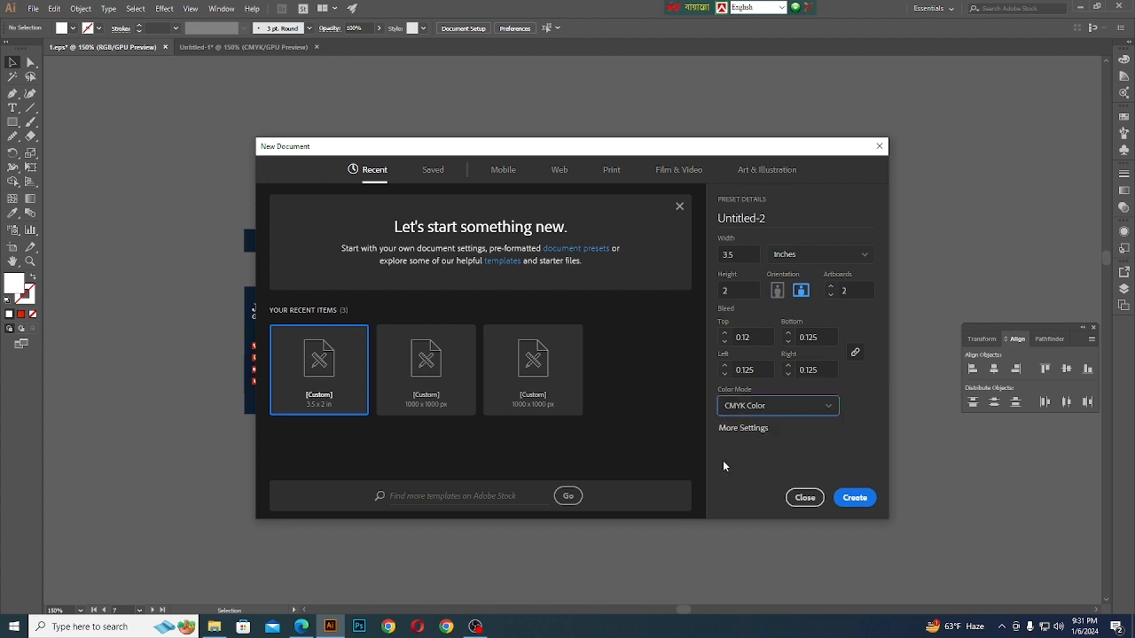
click(854, 499)
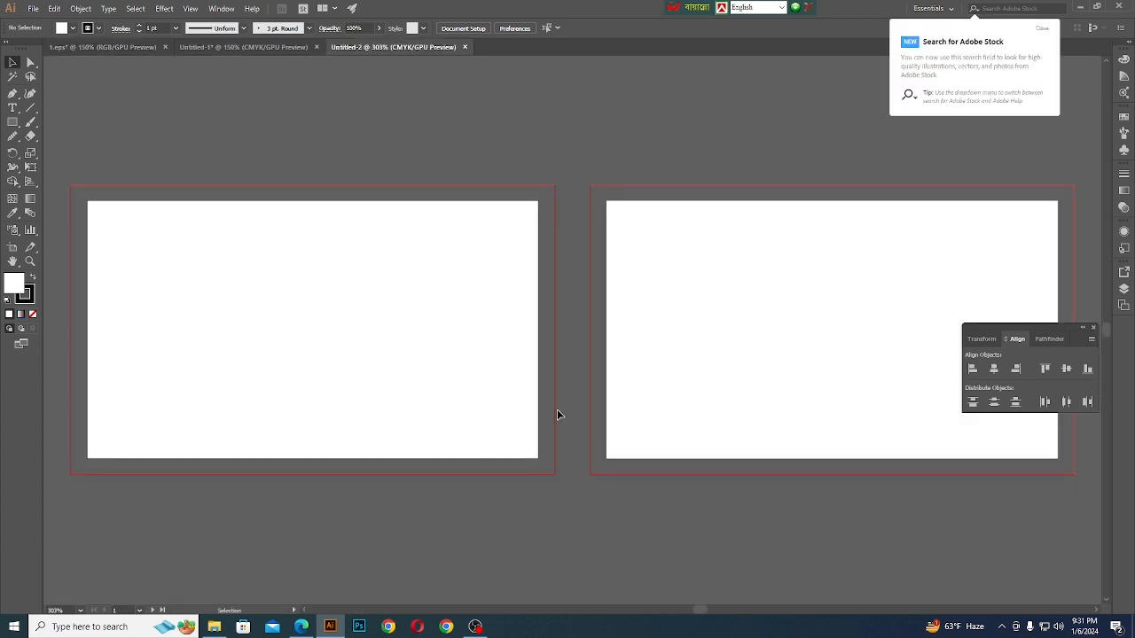
Cover the first artboard with a white 3.5 x 2 in rectangle that has no stroke
scroll(557, 413, right, 1)
scroll(615, 417, down, 2)
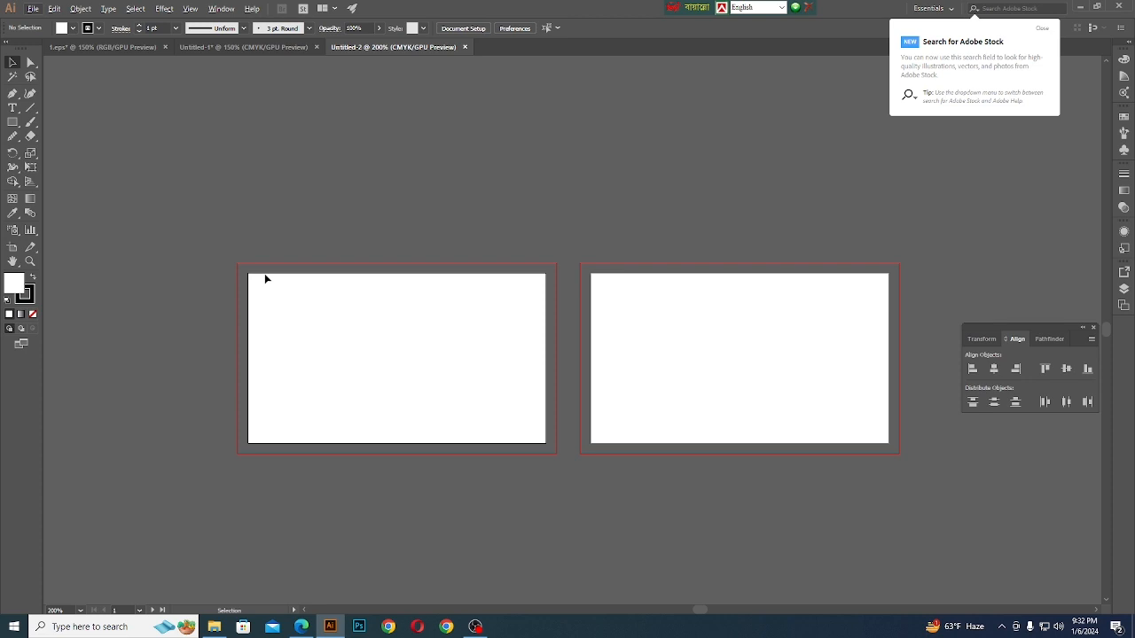
scroll(240, 278, up, 4)
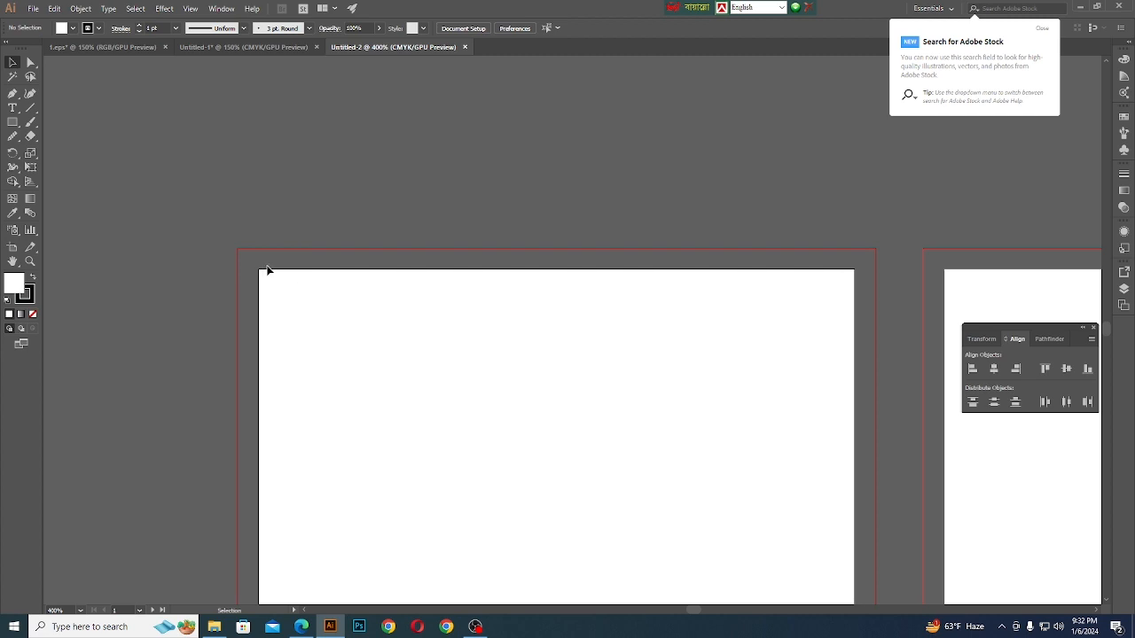
scroll(434, 296, down, 2)
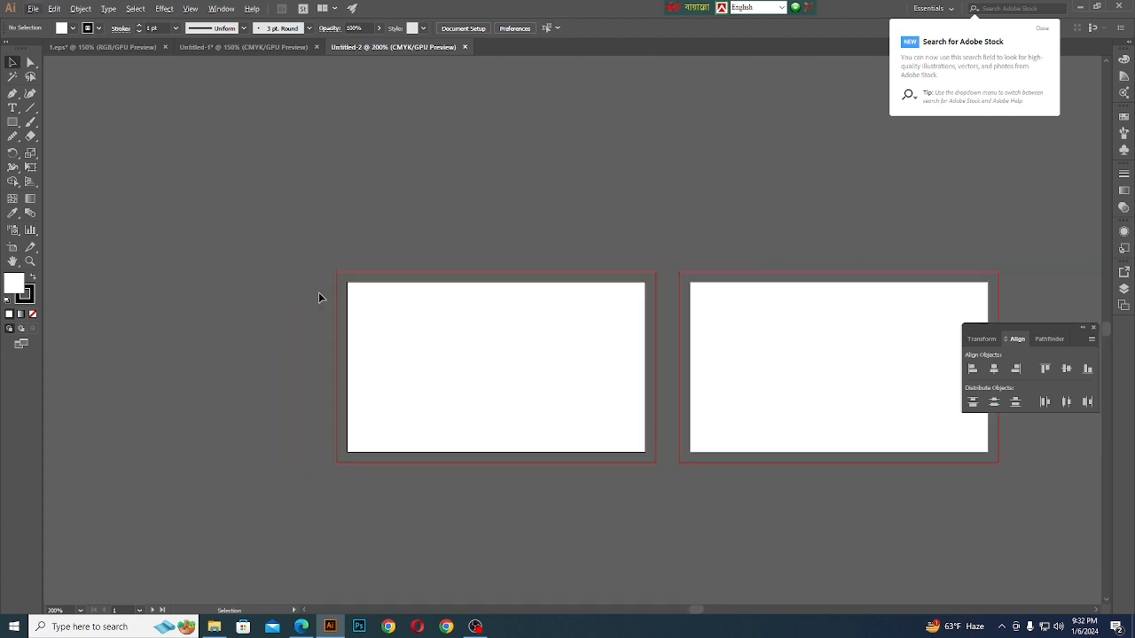
scroll(565, 384, up, 2)
scroll(318, 292, down, 1)
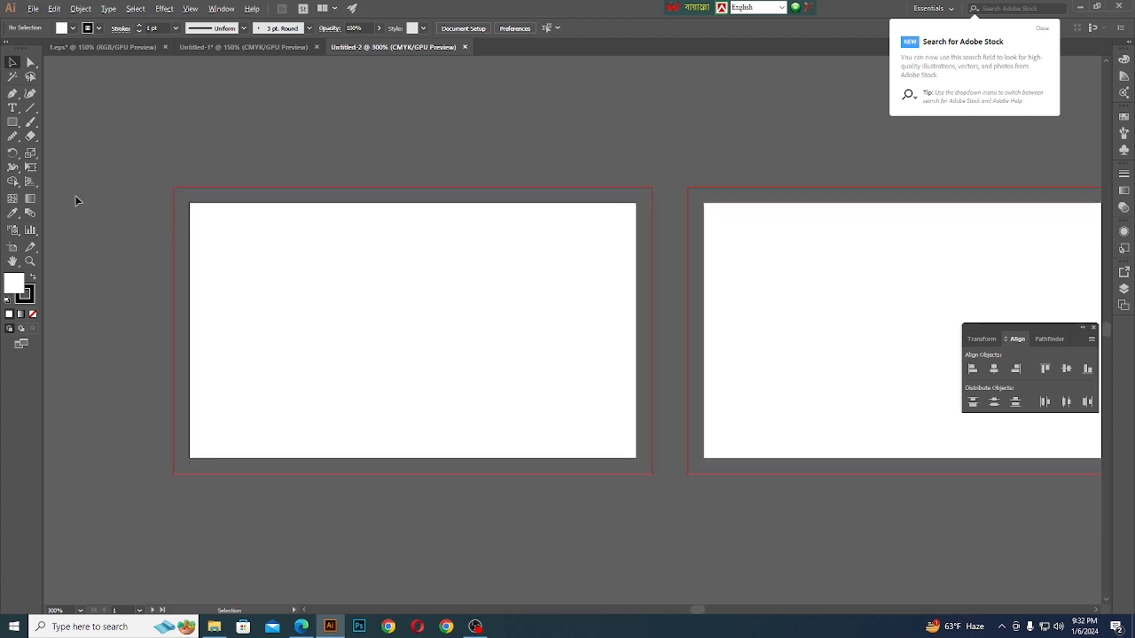
click(12, 123)
drag(189, 203, 635, 457)
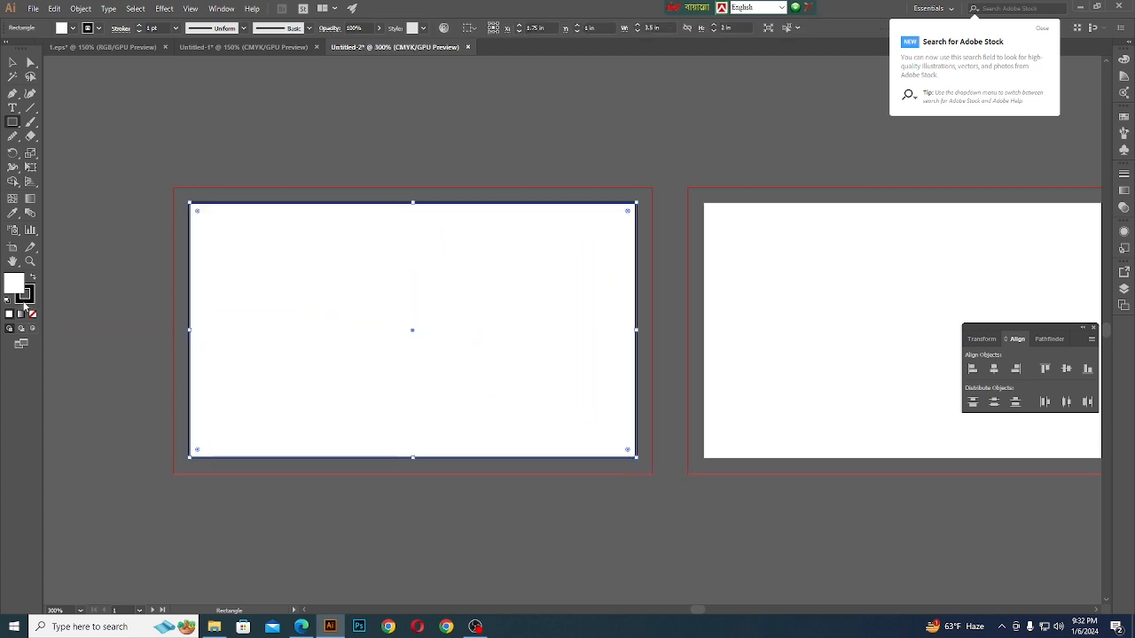
click(33, 314)
click(14, 283)
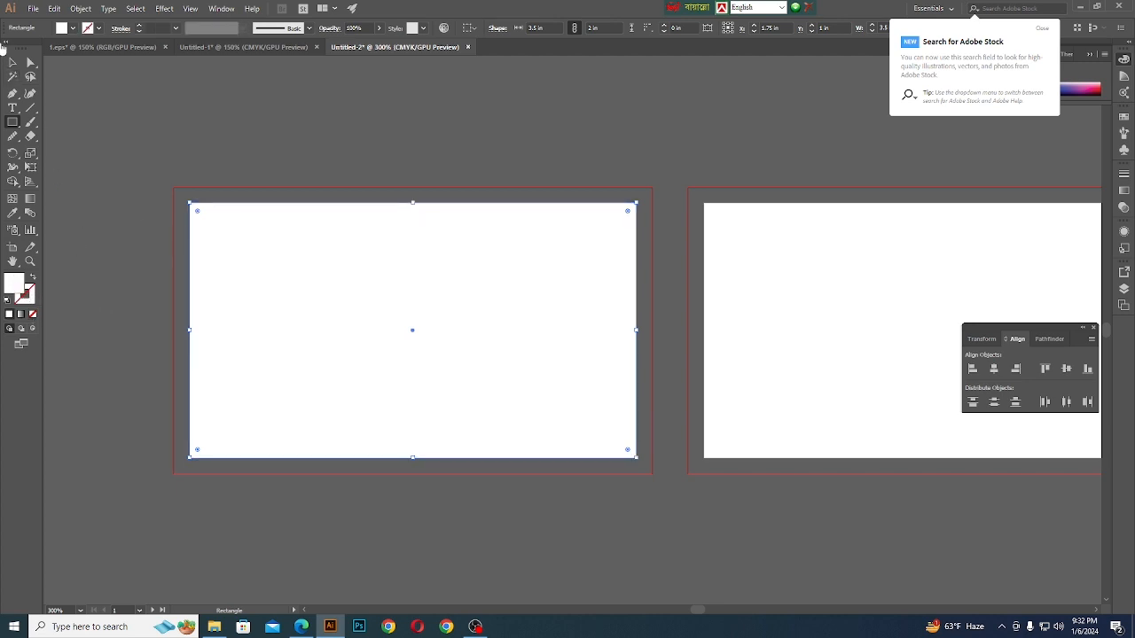
Offset the rectangle's path by -0.125 in to make an inner safe-margin rectangle
click(12, 62)
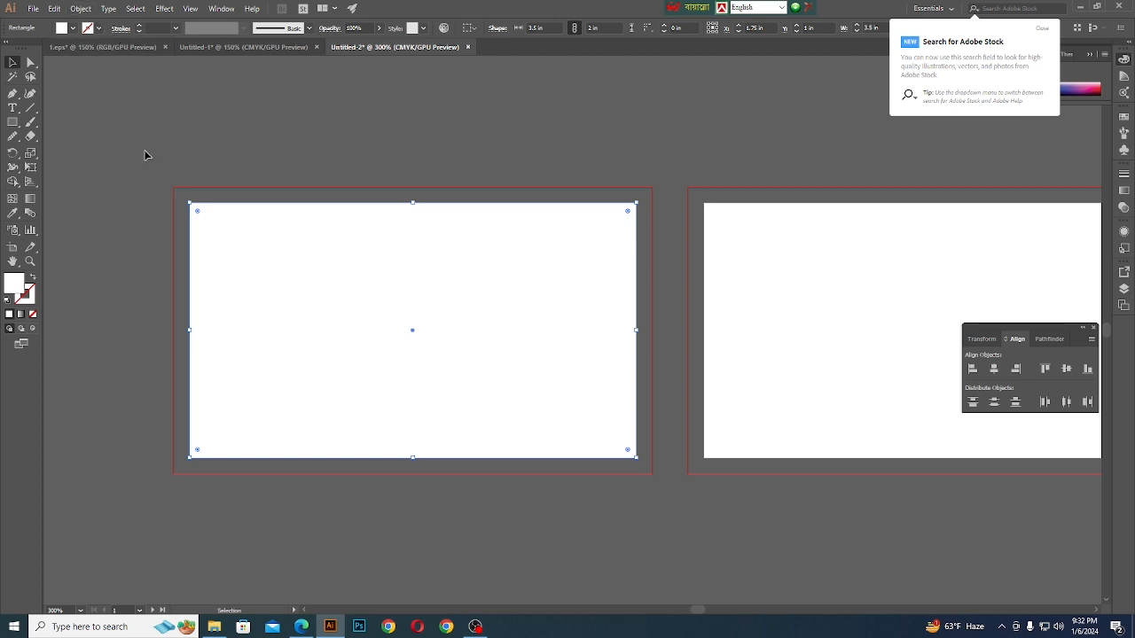
click(81, 9)
mouse_move(124, 271)
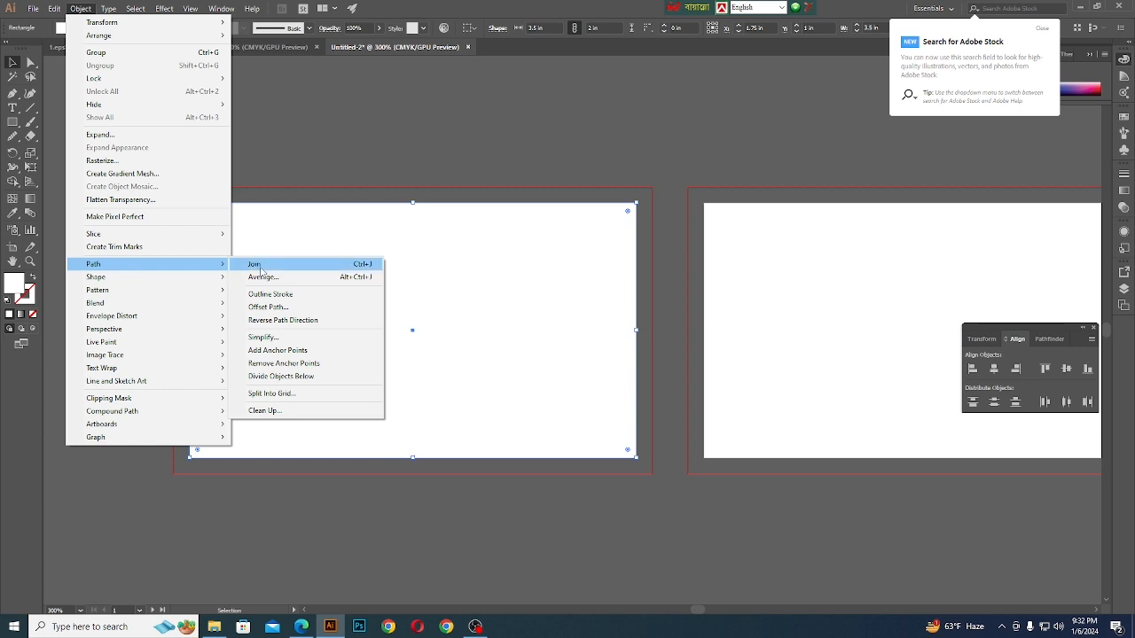
click(291, 310)
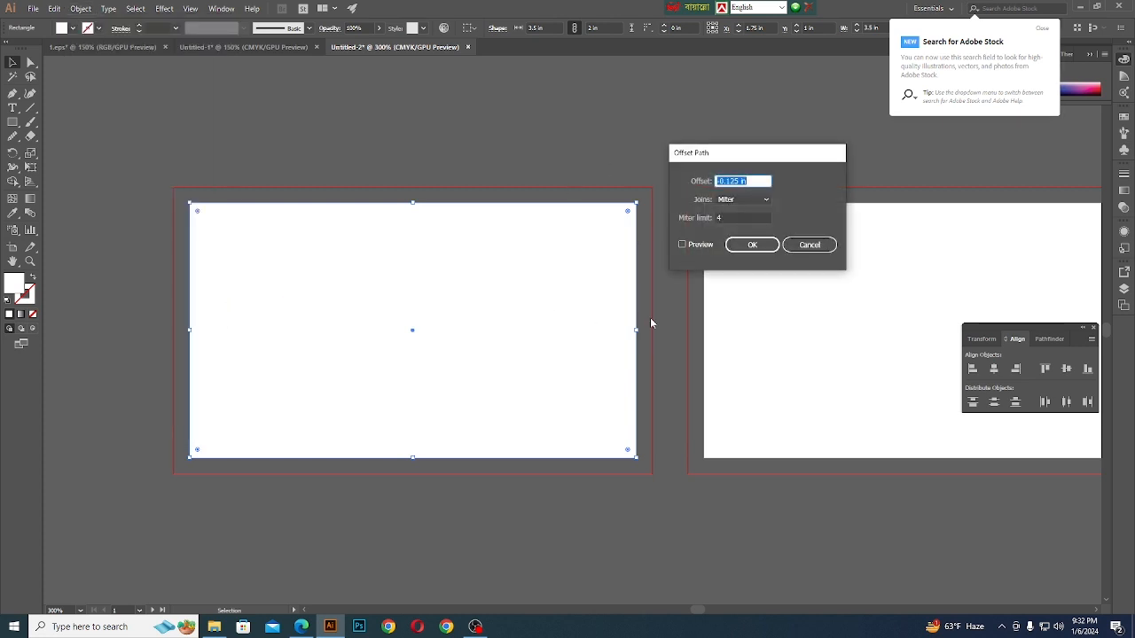
click(682, 245)
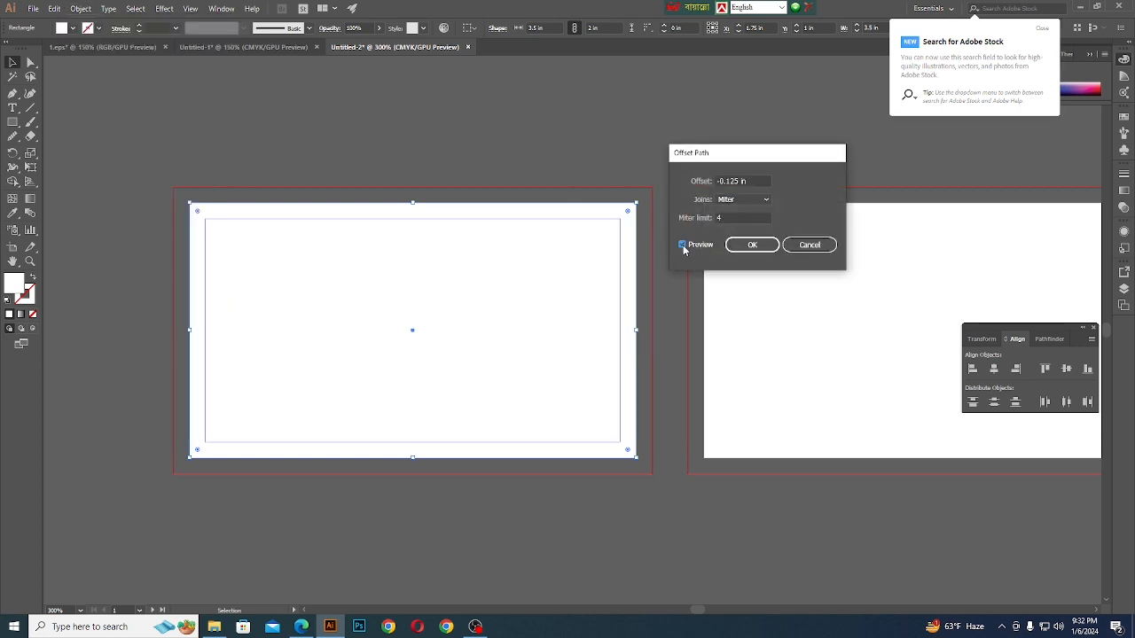
click(720, 181)
key(BackSpace)
text(-)
double_click(722, 182)
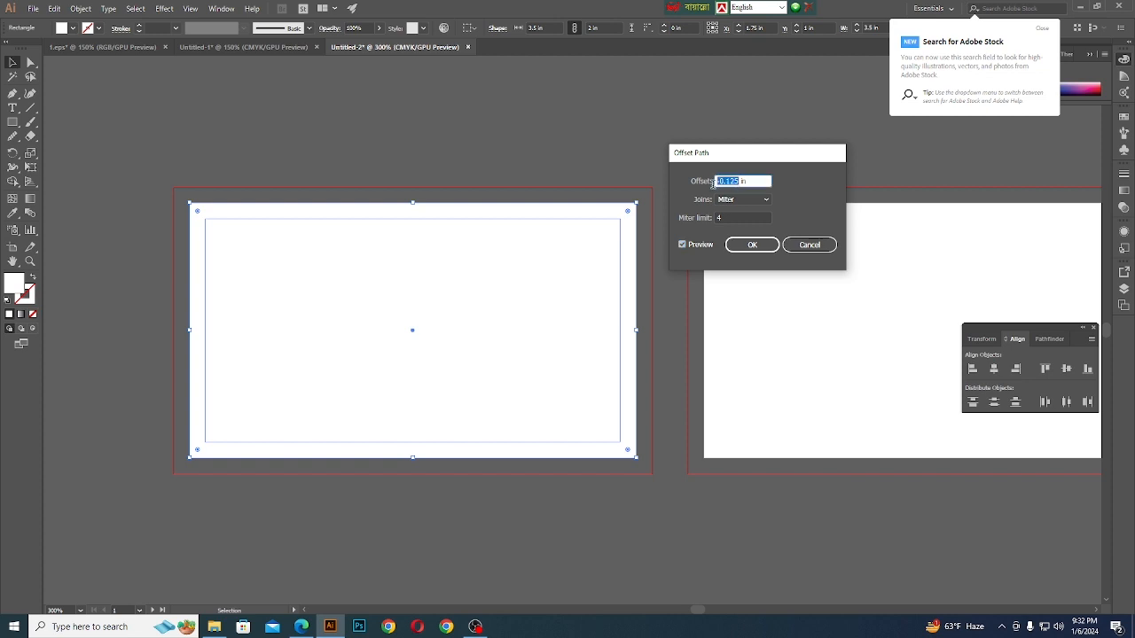
key(BackSpace)
text(1)
key(BackSpace)
text(0.125)
click(750, 249)
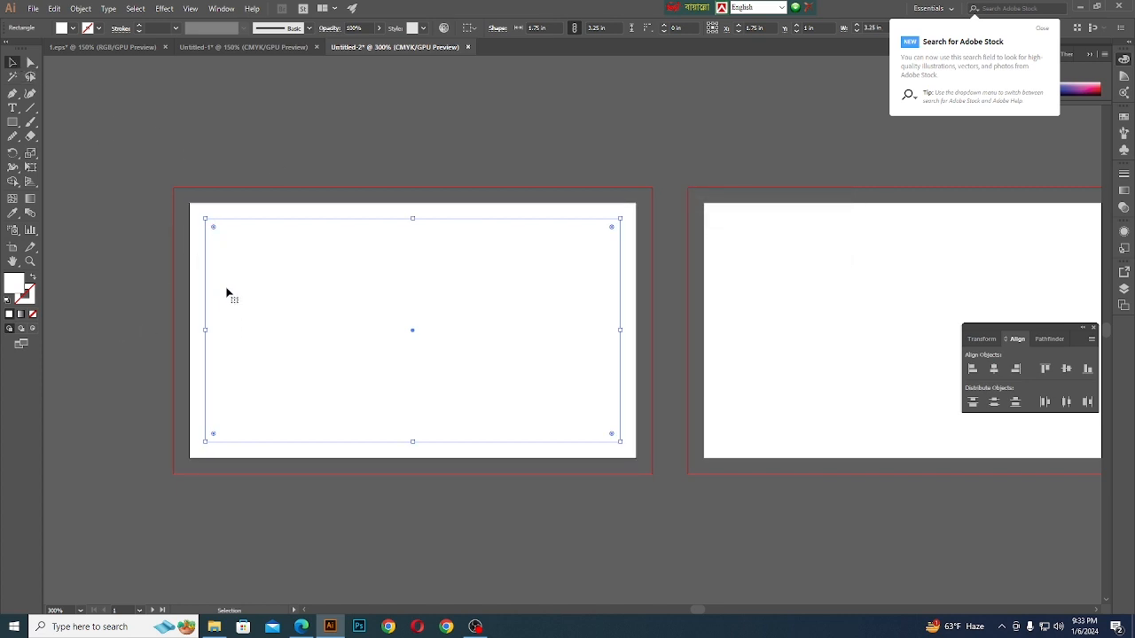
Convert the inner margin rectangle on the first artboard into a guide
key(a)
key(ctrl+5)
click(137, 119)
scroll(183, 230, left, 3)
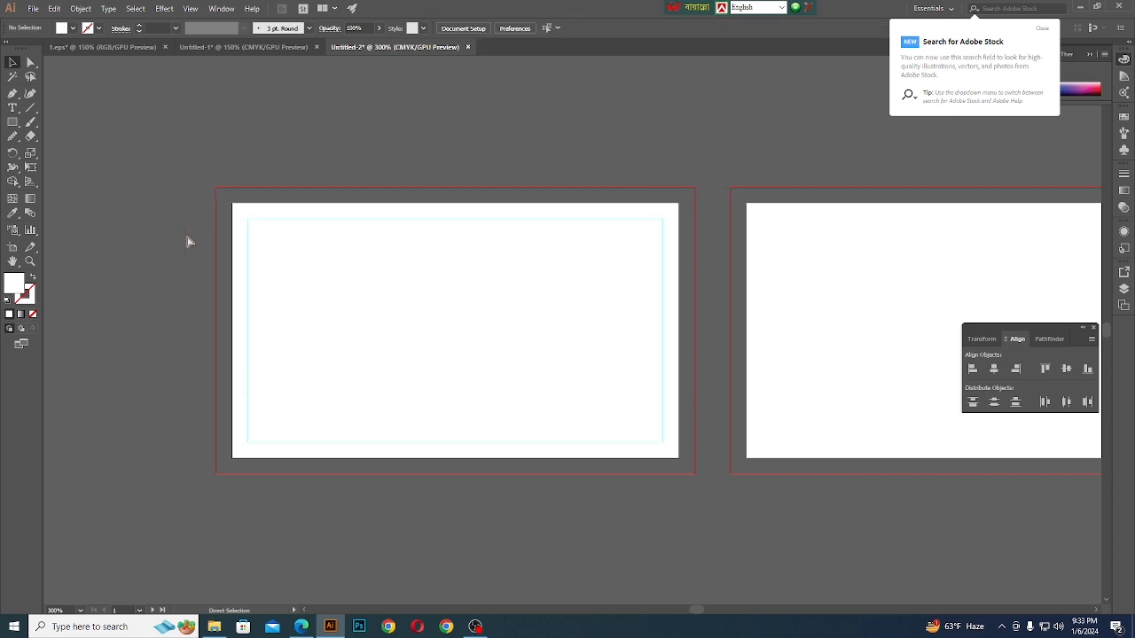
scroll(253, 245, up, 2)
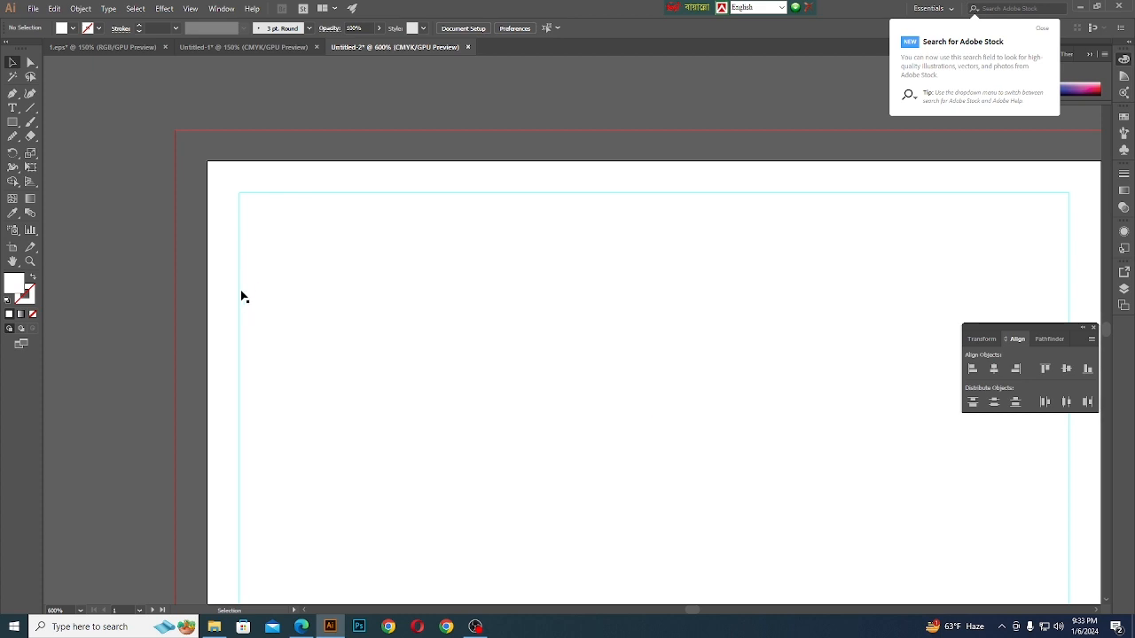
scroll(243, 297, down, 2)
click(241, 290)
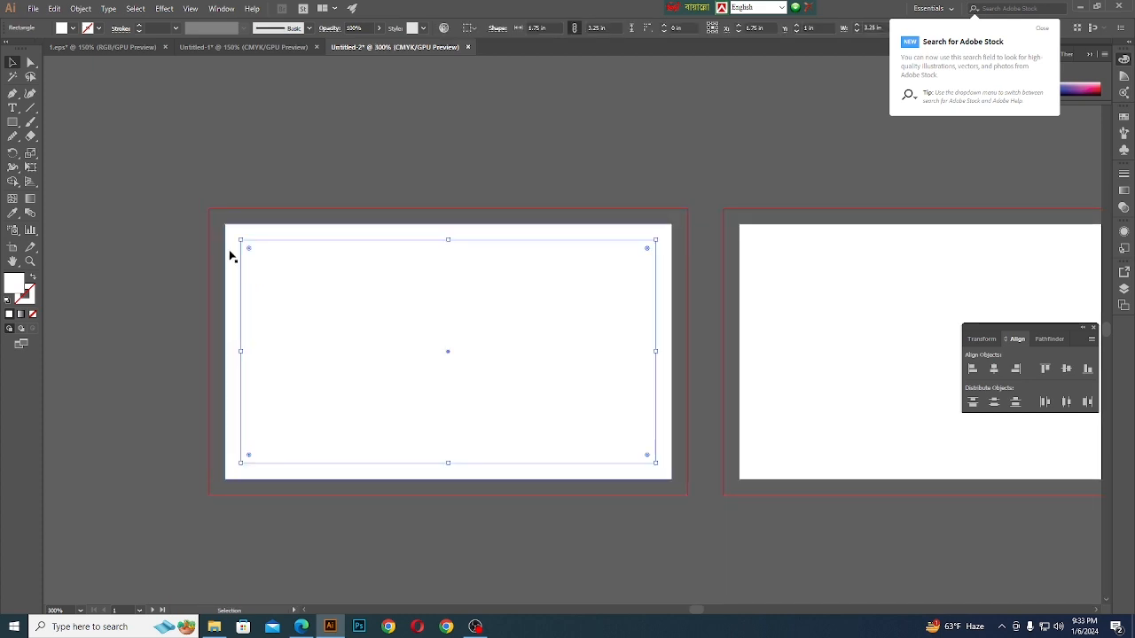
click(741, 282)
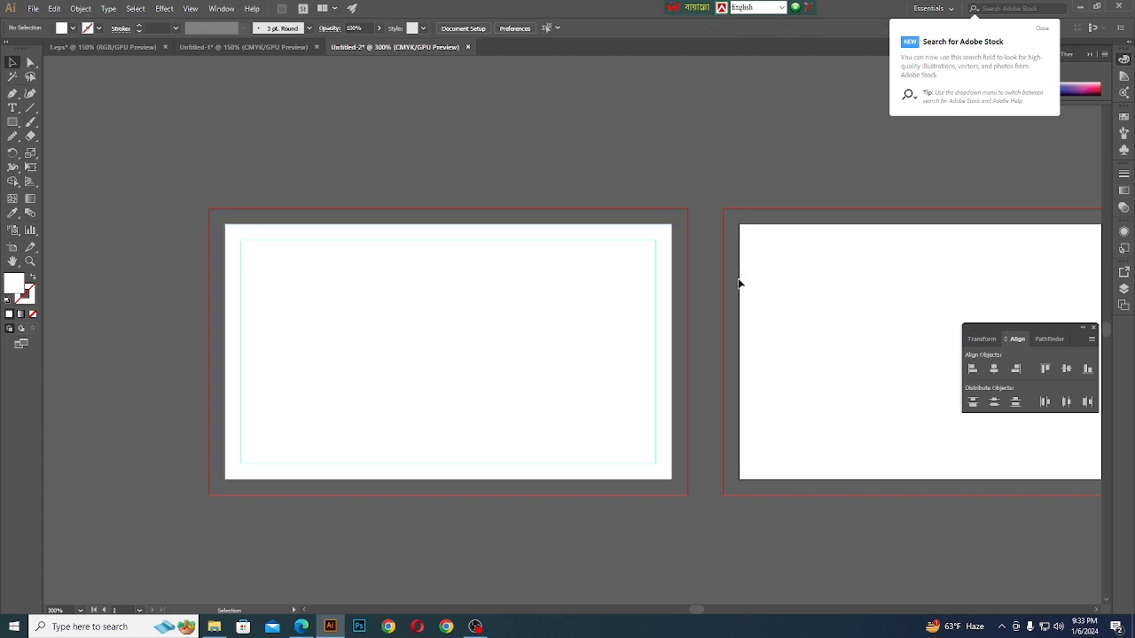
Duplicate the white background rectangle and its margin guide onto the second artboard, aligned with its edges
scroll(315, 280, down, 1)
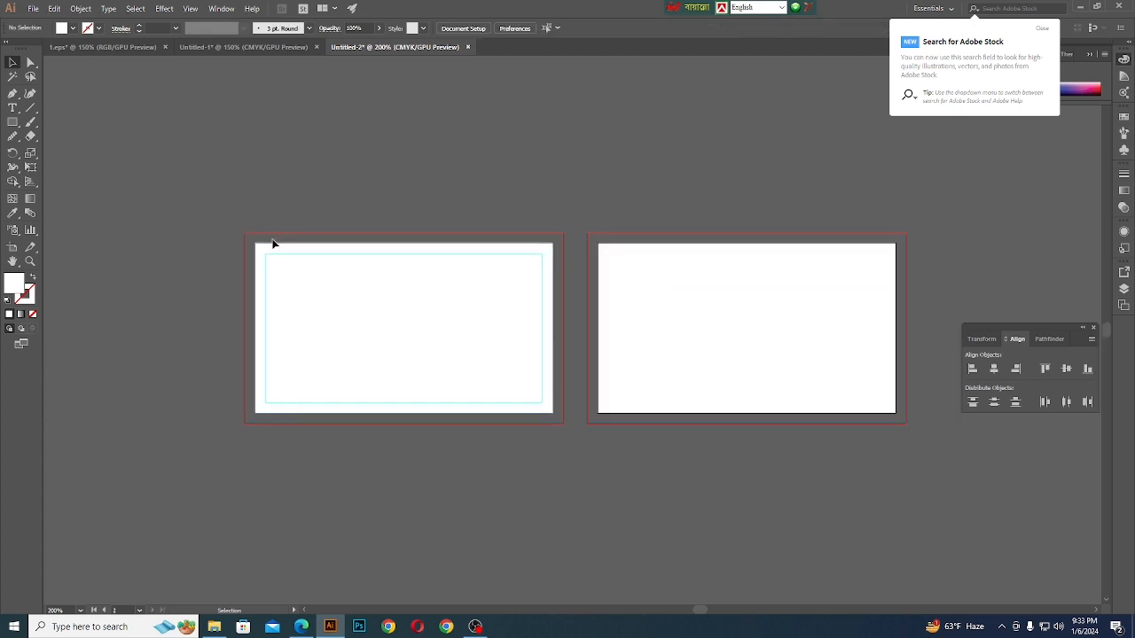
drag(326, 329, 674, 327)
scroll(635, 264, up, 2)
scroll(456, 246, down, 1)
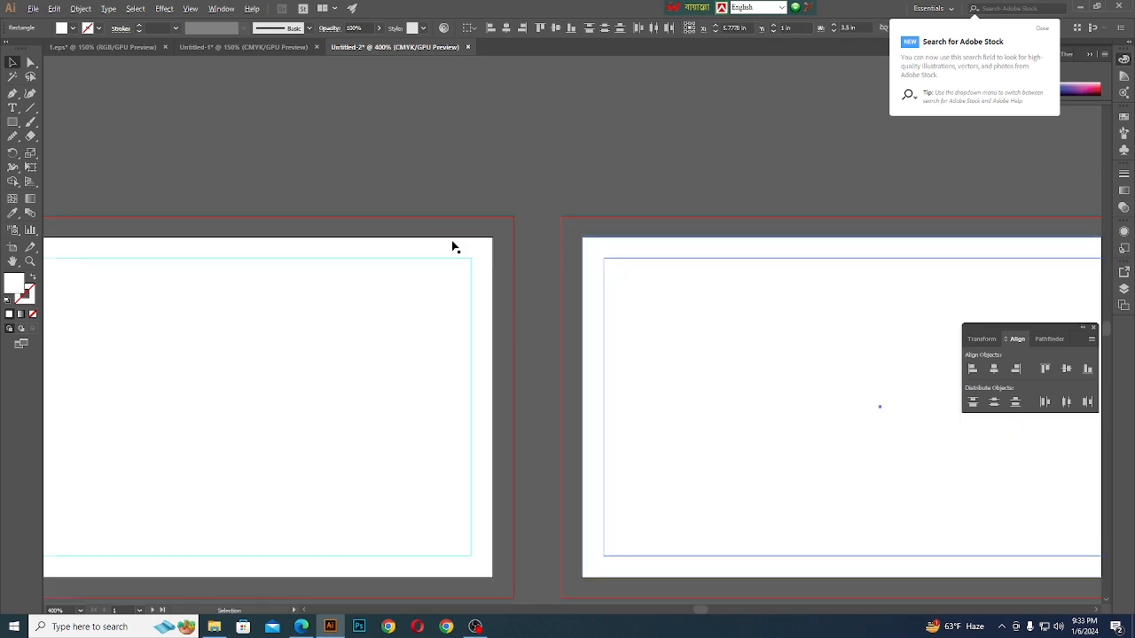
click(694, 317)
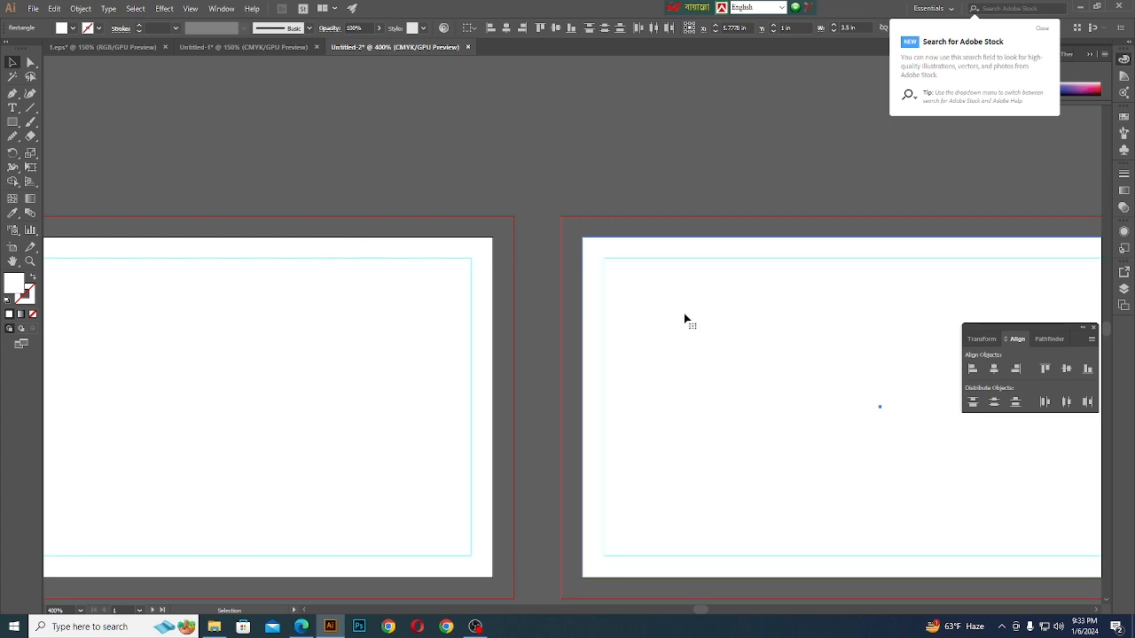
scroll(671, 322, down, 2)
click(666, 322)
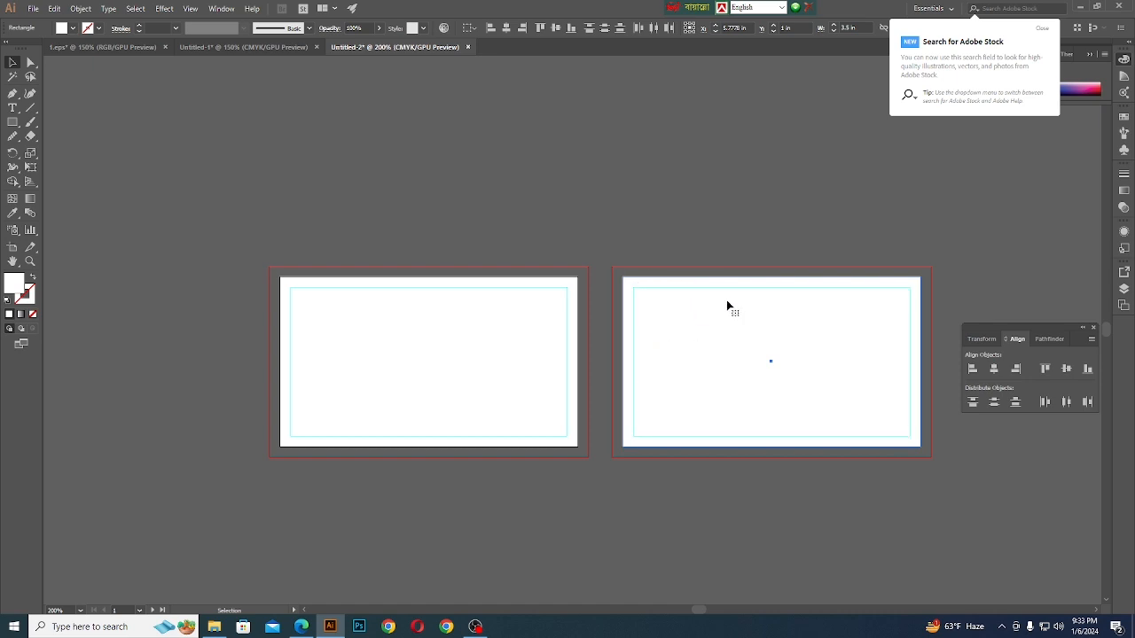
click(463, 221)
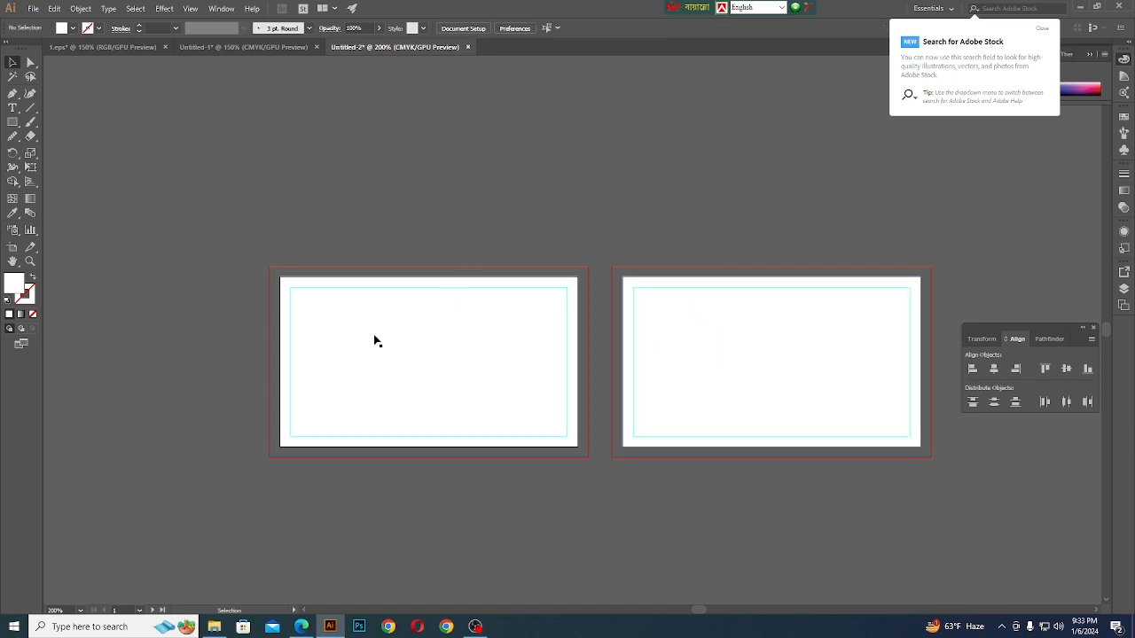
scroll(413, 400, up, 1)
scroll(408, 379, down, 1)
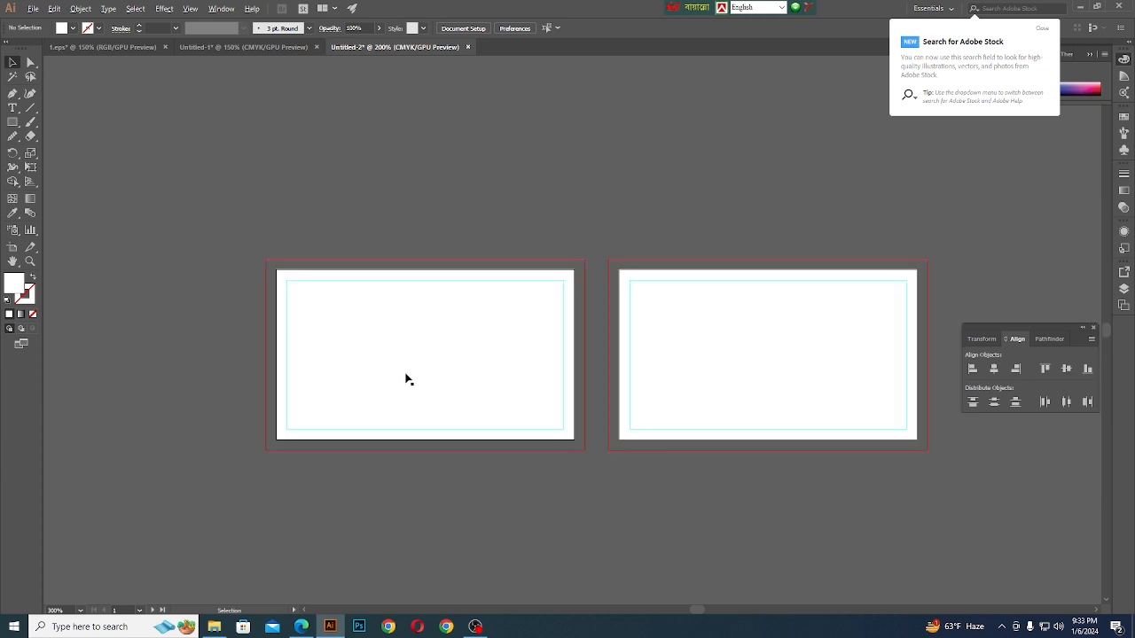
Select the safe-margin guides on both artboards and lock them
click(521, 281)
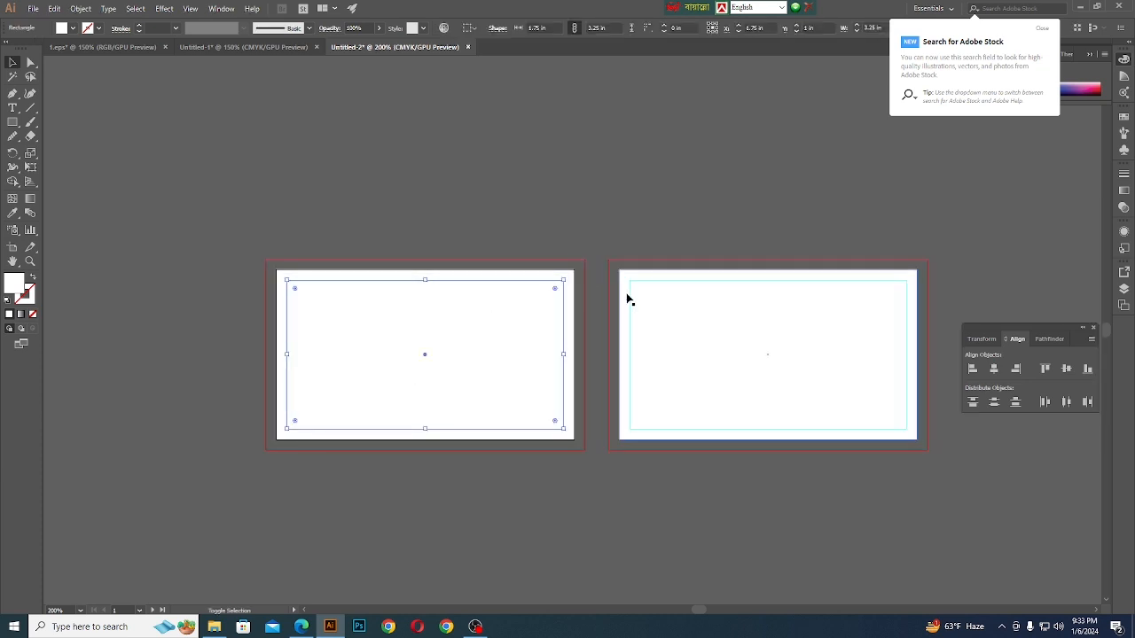
click(632, 299)
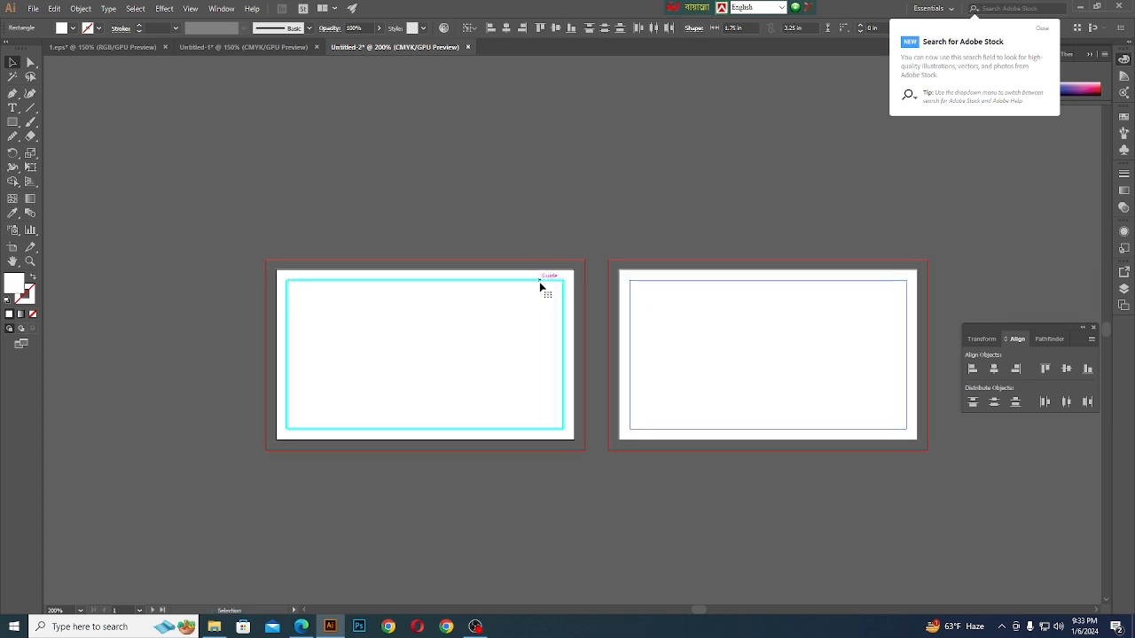
key(ctrl+5)
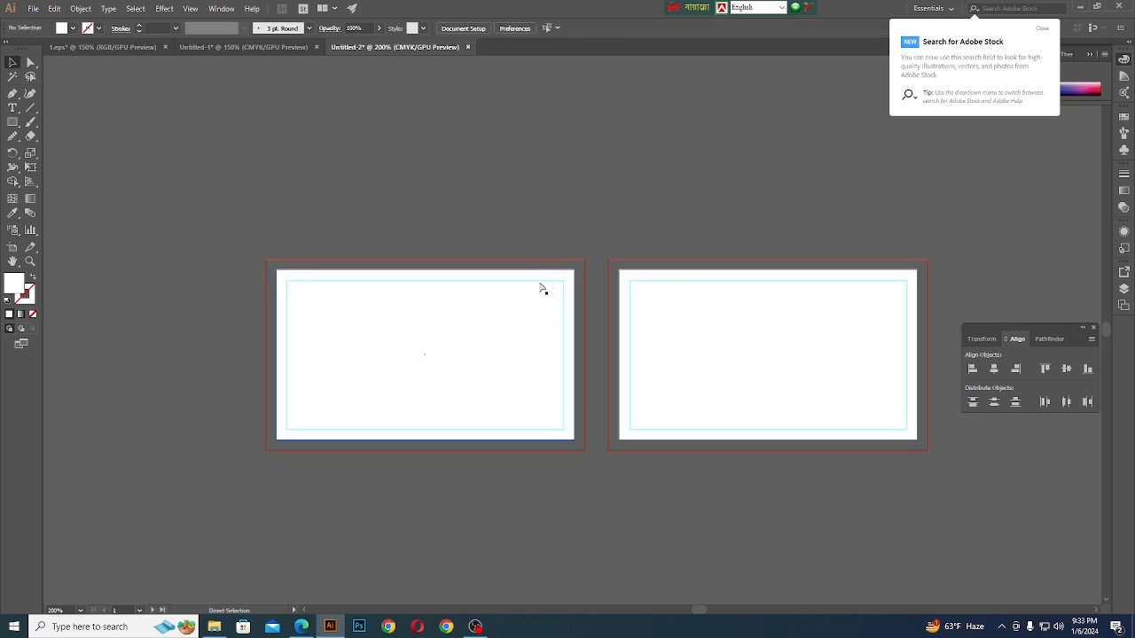
Check whether the safe-margin guides on both artboards can still be selected separately from the white background rectangles
click(630, 297)
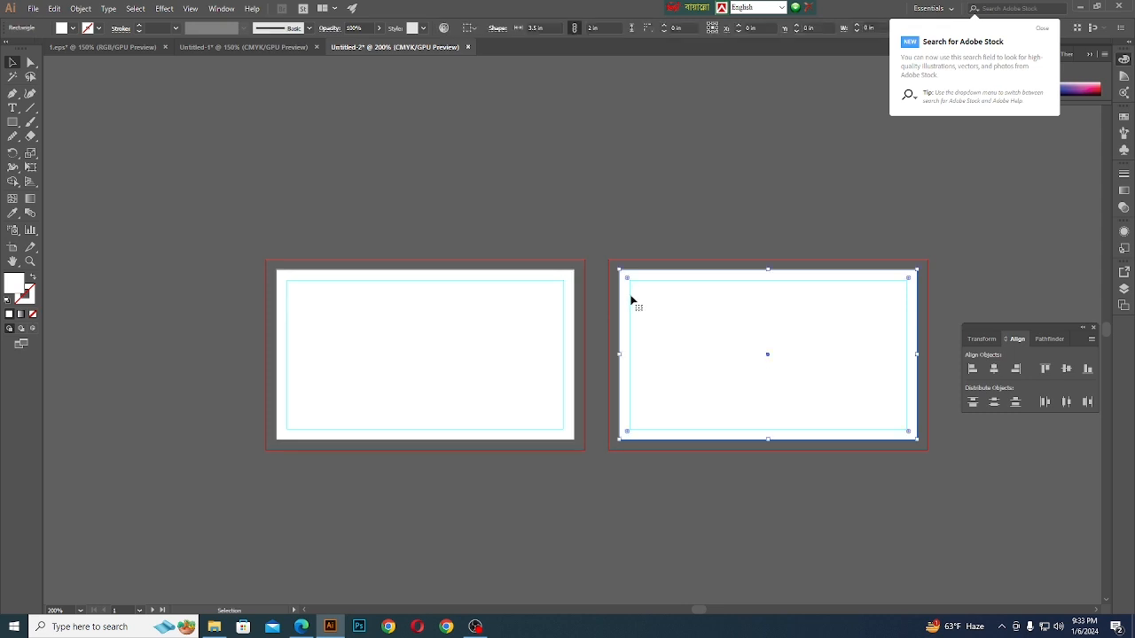
scroll(643, 286, up, 4)
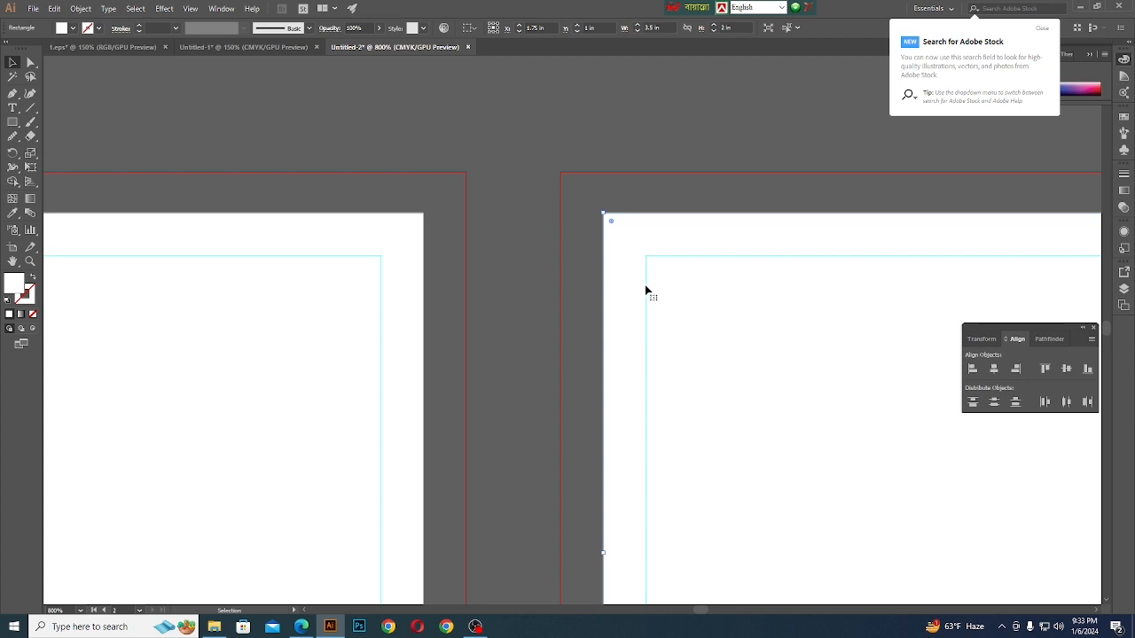
click(580, 286)
click(646, 313)
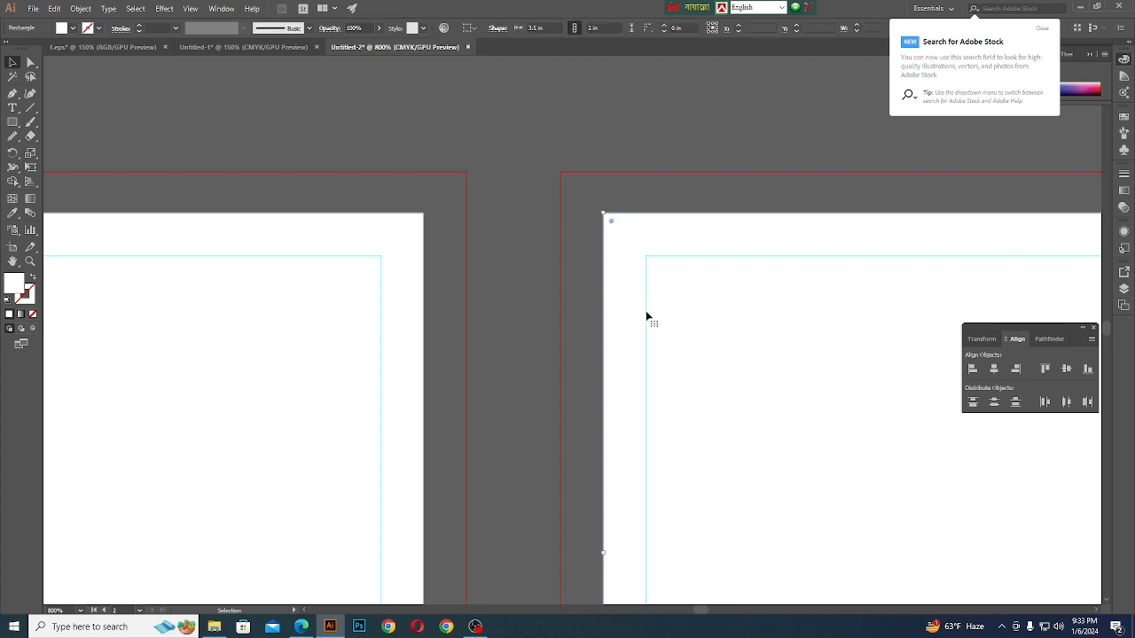
scroll(629, 311, down, 2)
click(506, 322)
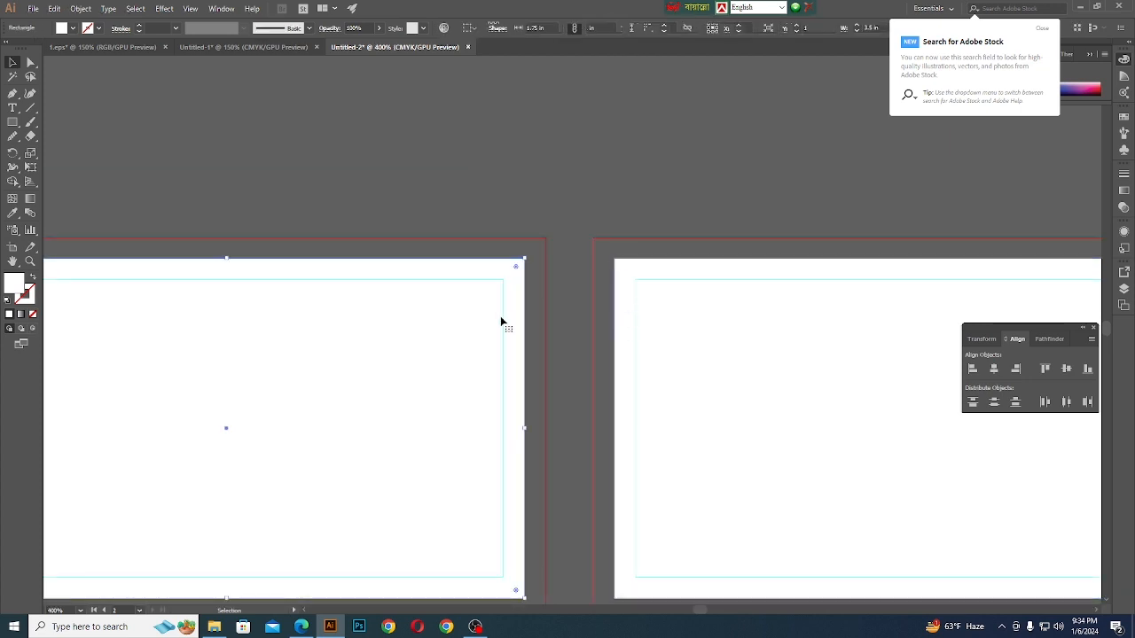
click(636, 330)
scroll(626, 327, down, 2)
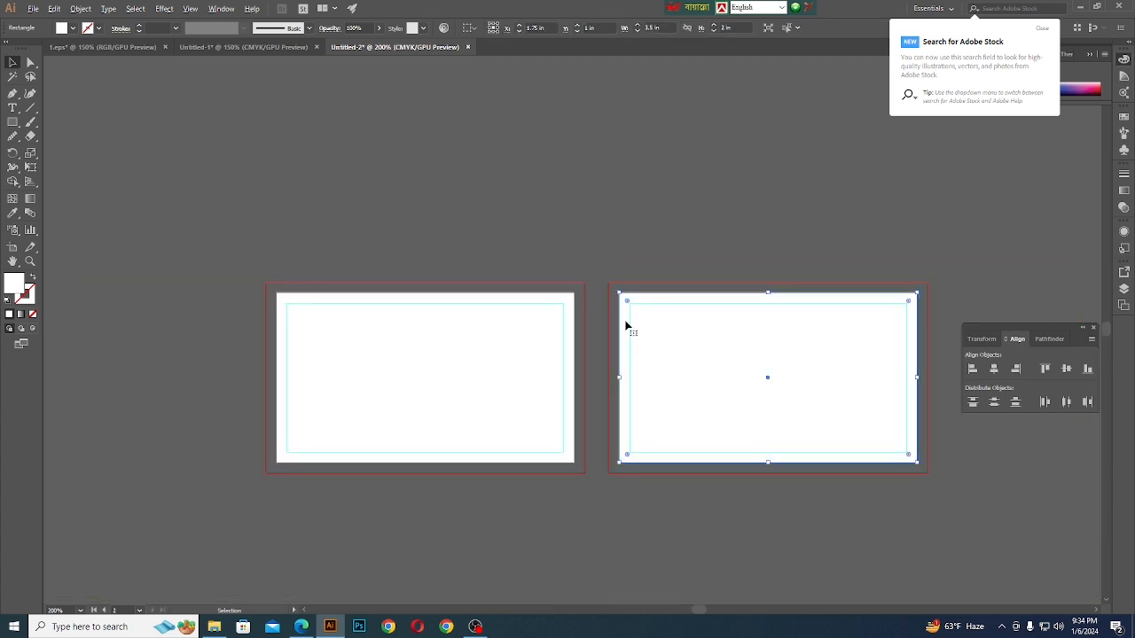
click(635, 262)
click(626, 307)
shift+click(542, 298)
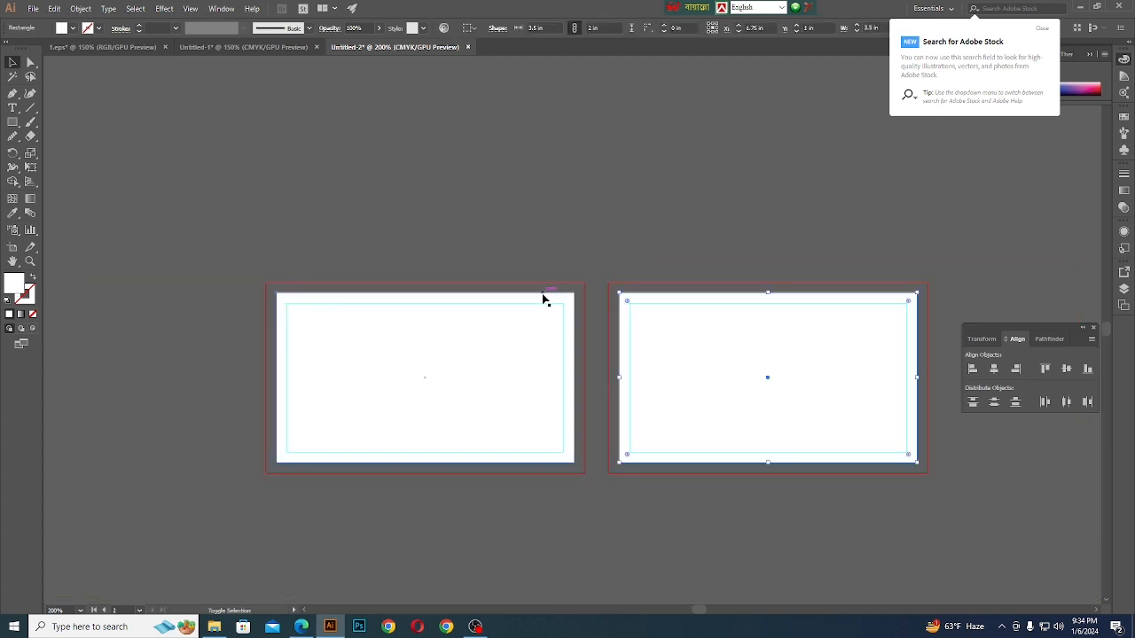
click(372, 121)
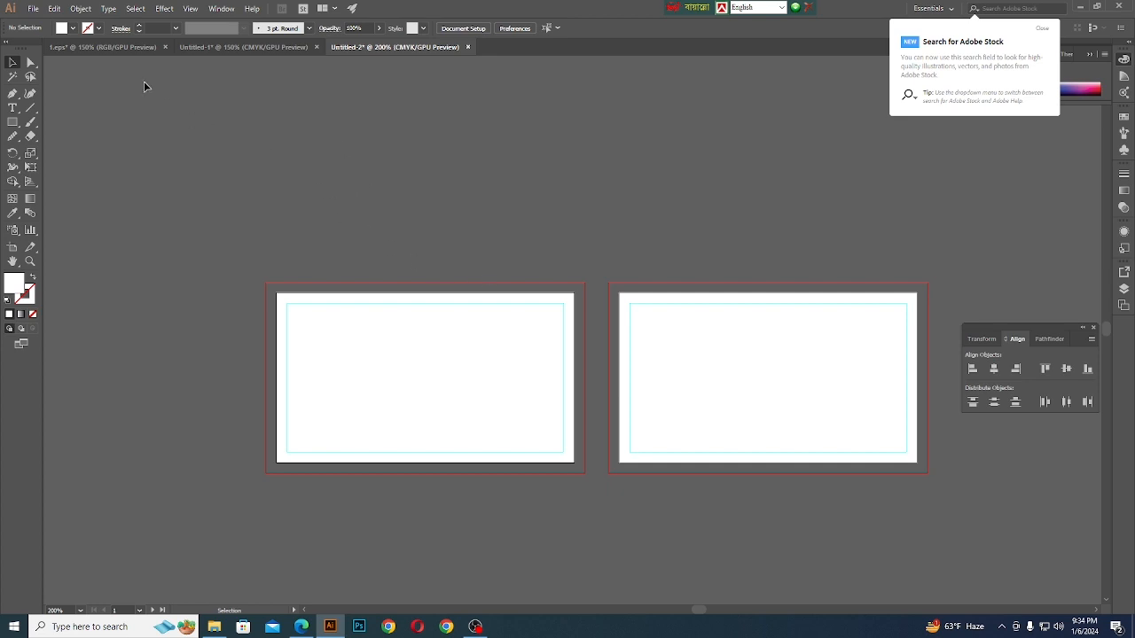
Bring all the reference card artwork and color swatches from the open RGB EPS document into Untitled-2, placed above the two artboards
click(123, 46)
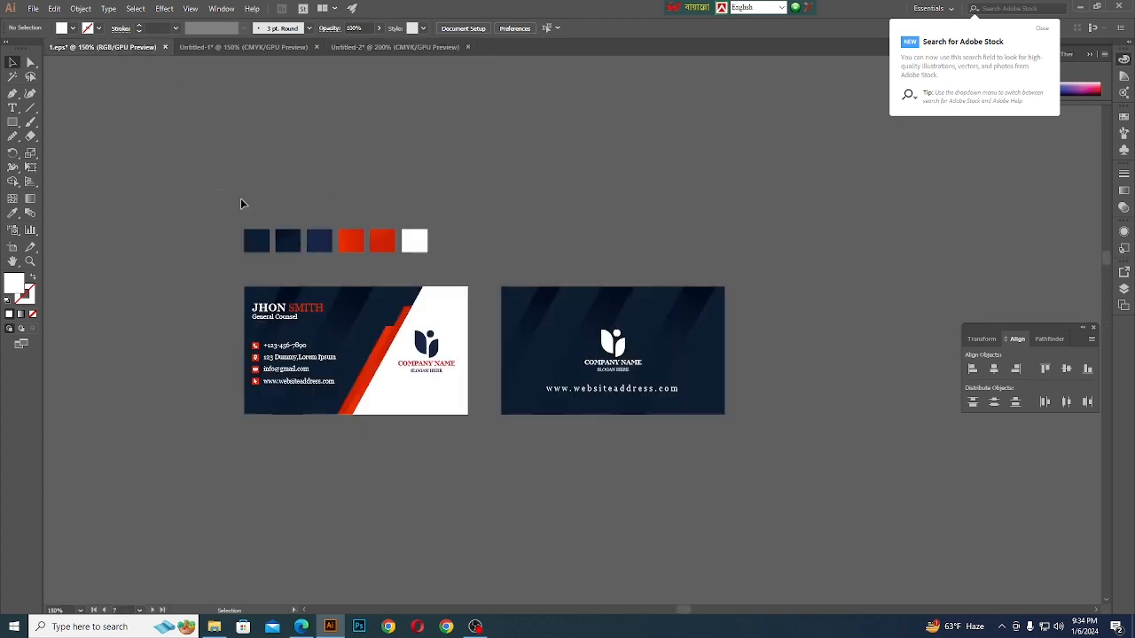
key(ctrl+a)
drag(530, 286, 460, 113)
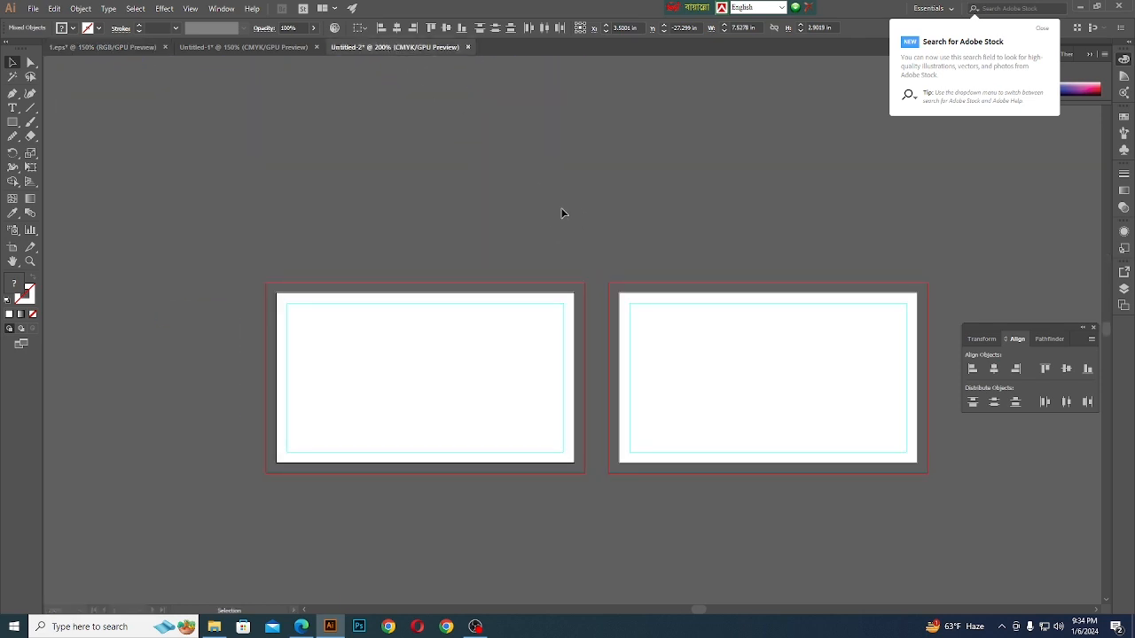
drag(562, 213, 547, 254)
key(ctrl+minus)
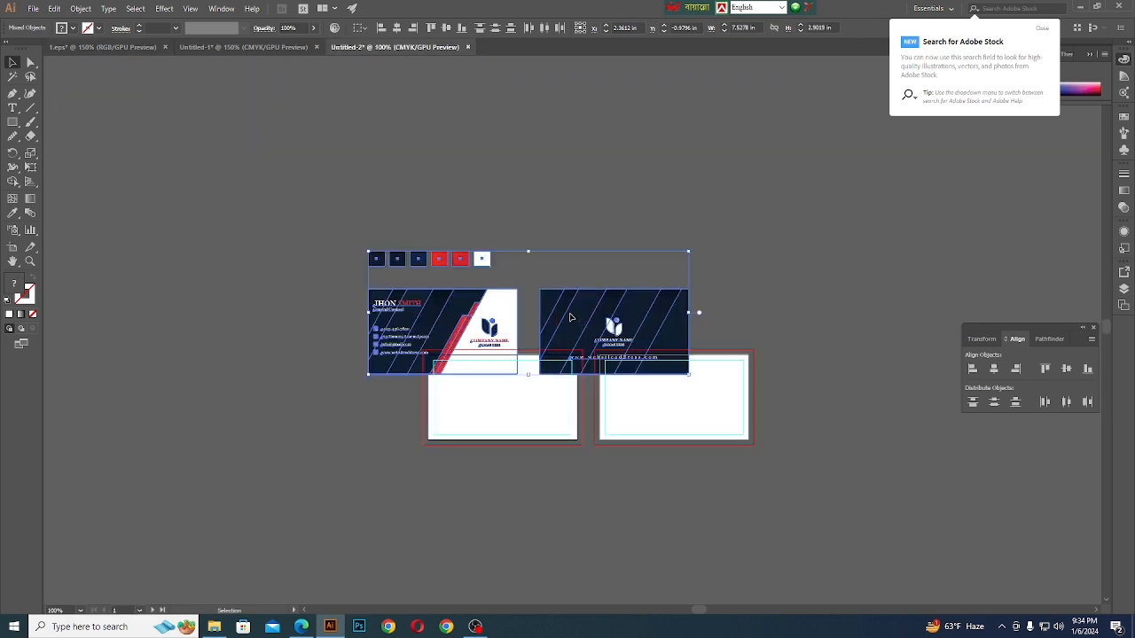
drag(570, 315, 629, 265)
click(545, 506)
Fill the first artboard's background rectangle with the dark navy sampled from the reference artwork using the Eyedropper
scroll(591, 365, up, 1)
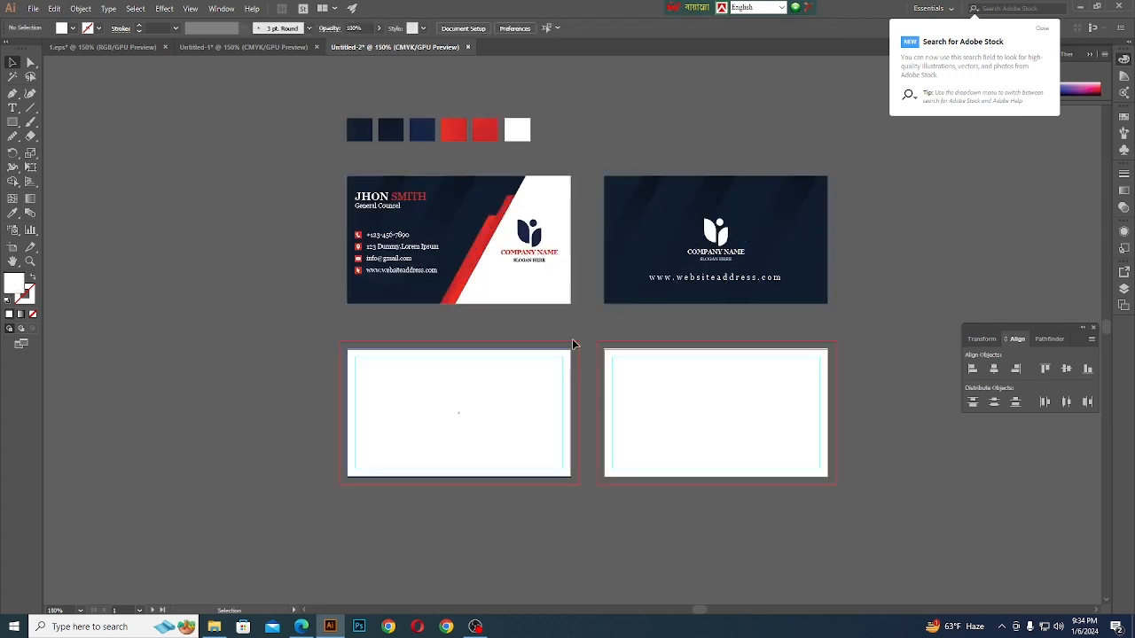
scroll(521, 429, up, 1)
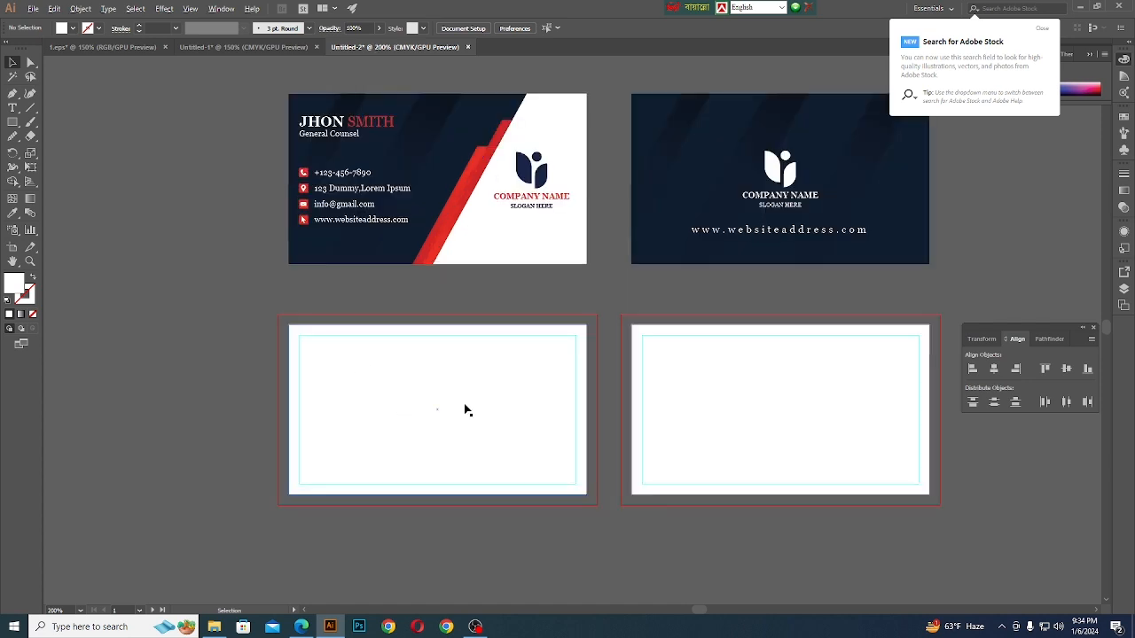
scroll(441, 401, down, 1)
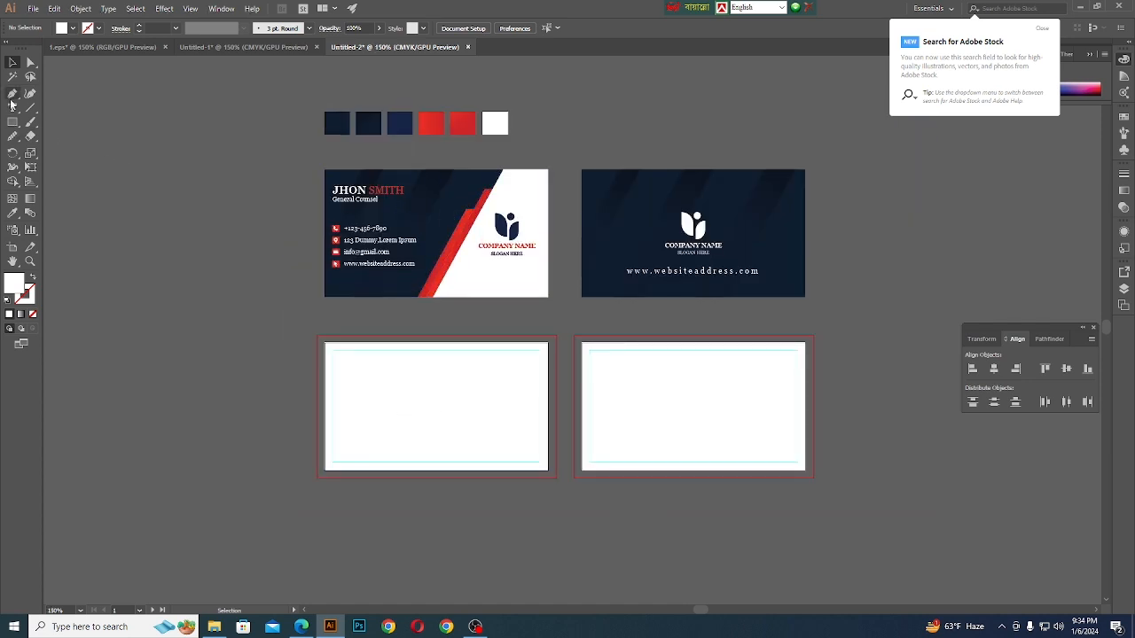
click(494, 406)
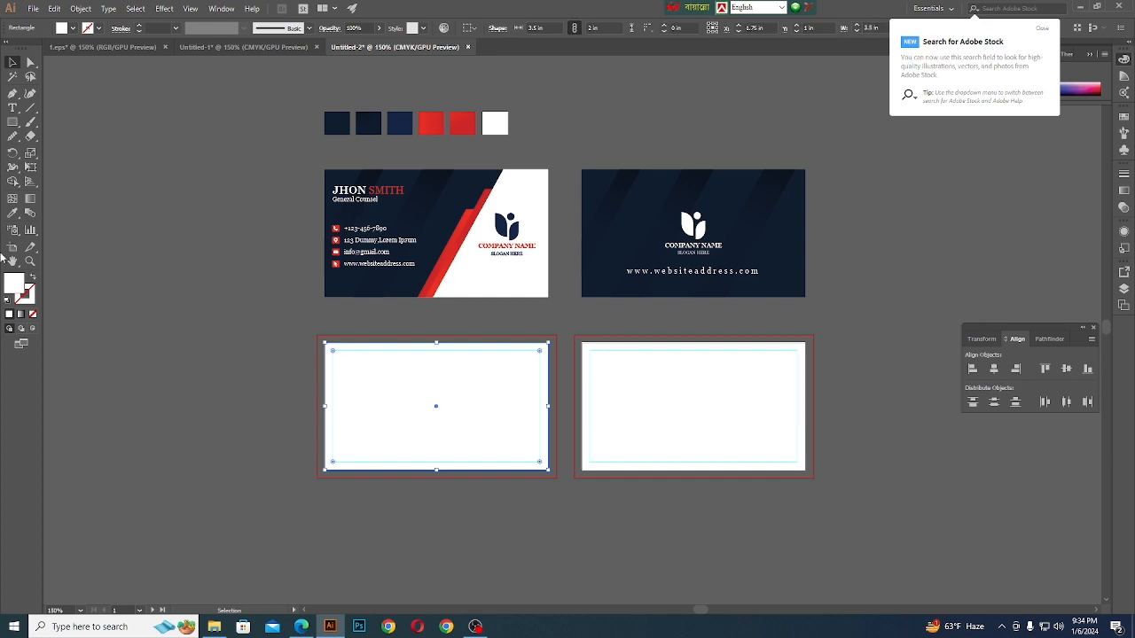
key(i)
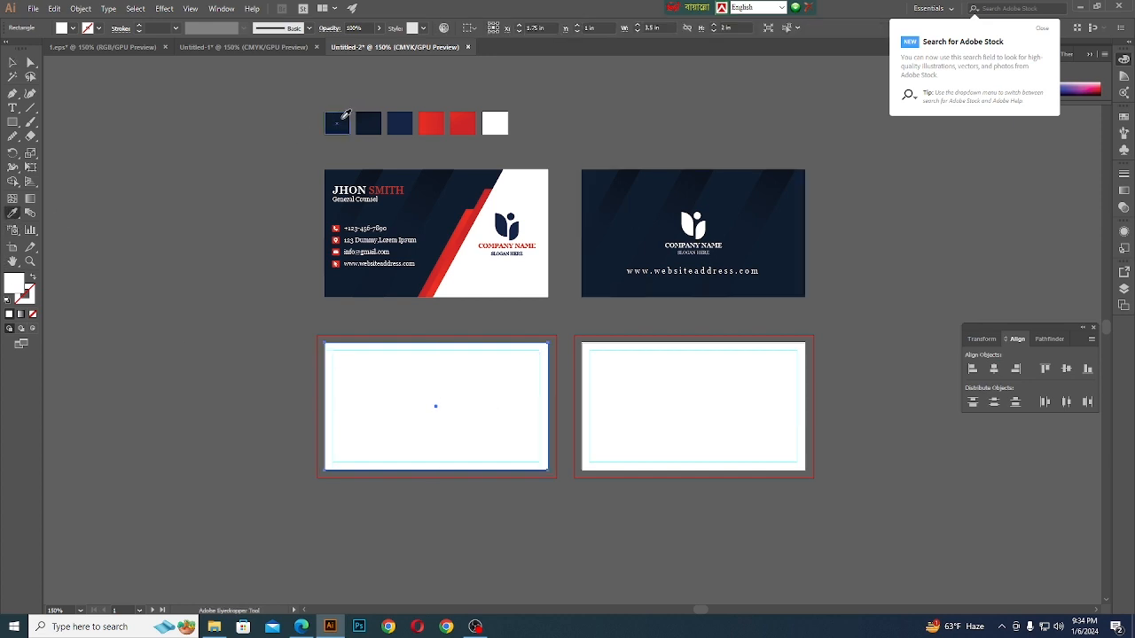
click(608, 180)
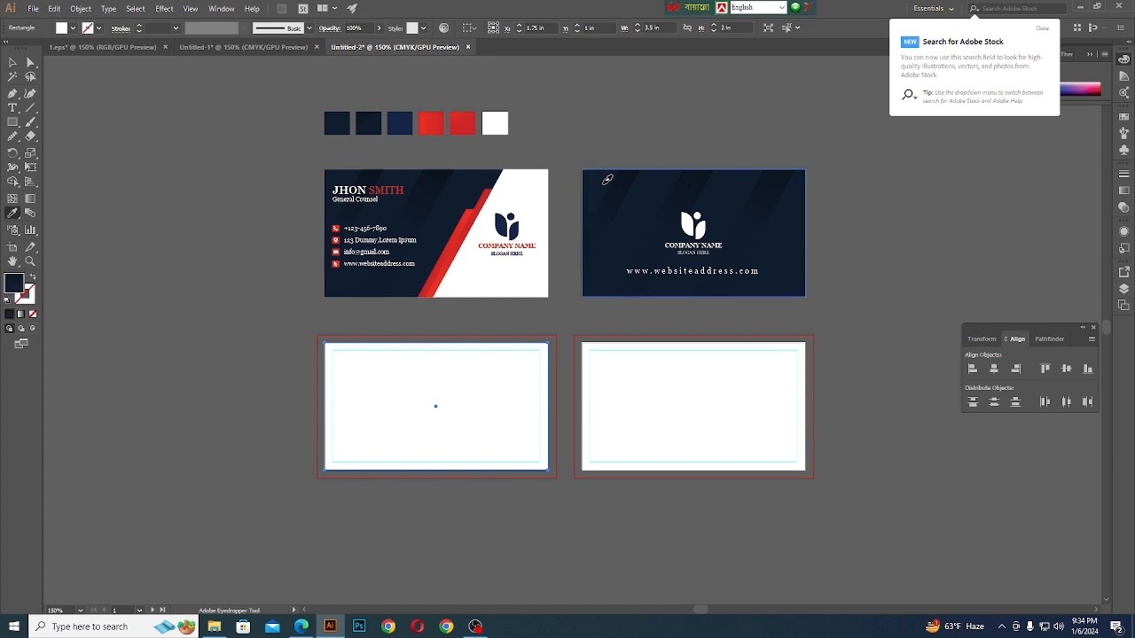
click(12, 64)
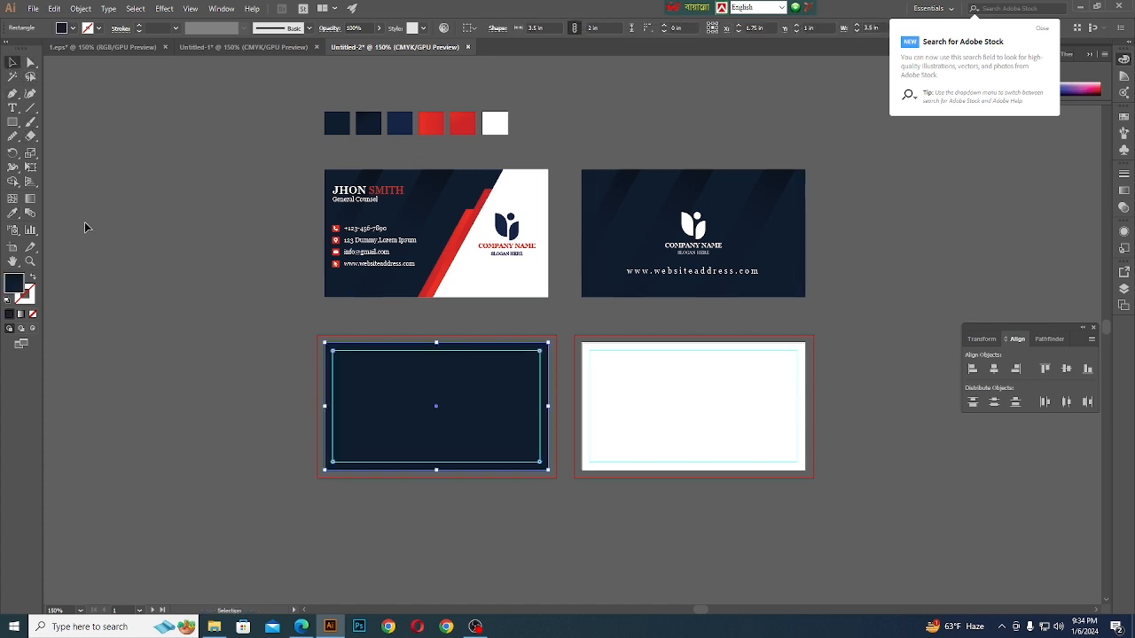
click(564, 229)
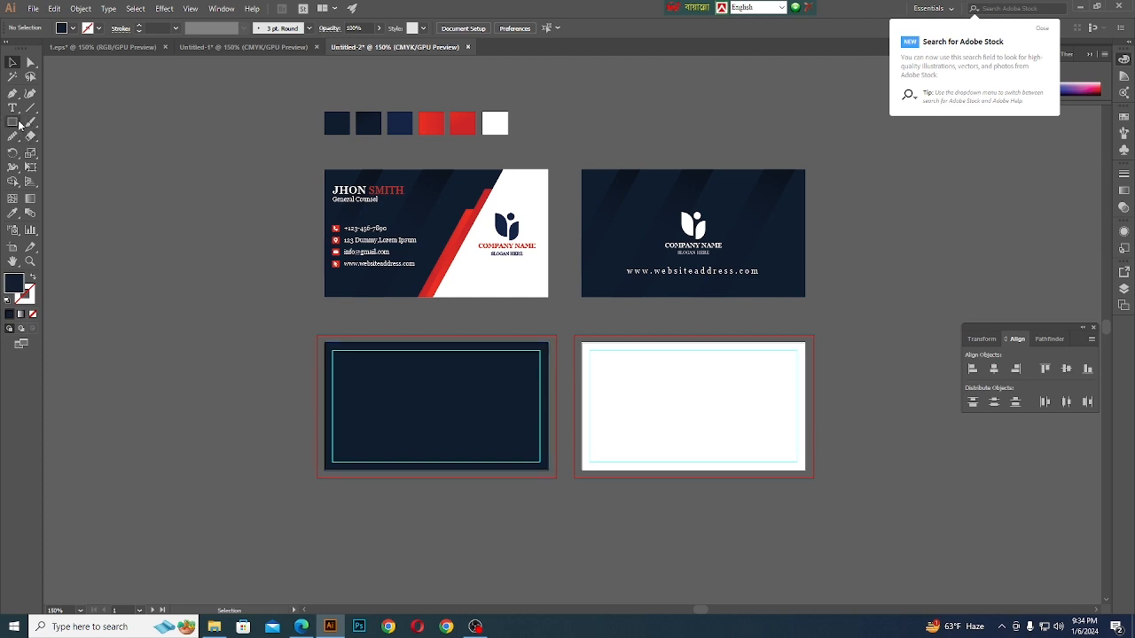
Draw a diagonal Pen line about 3.48 in long across the right half of the first artboard, with no fill
click(13, 93)
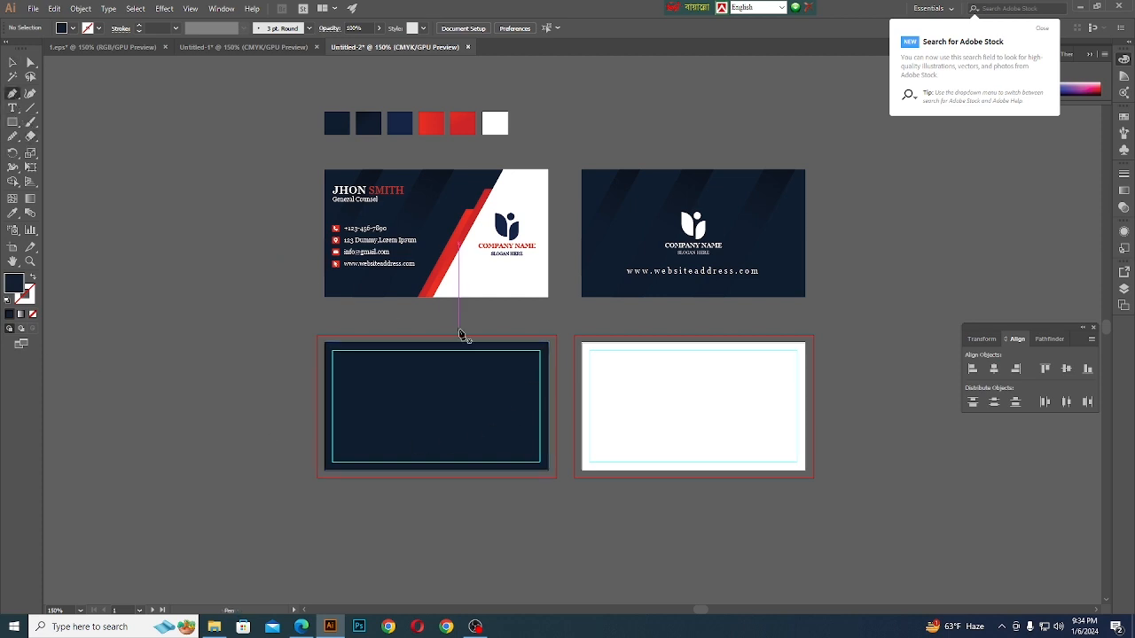
click(532, 336)
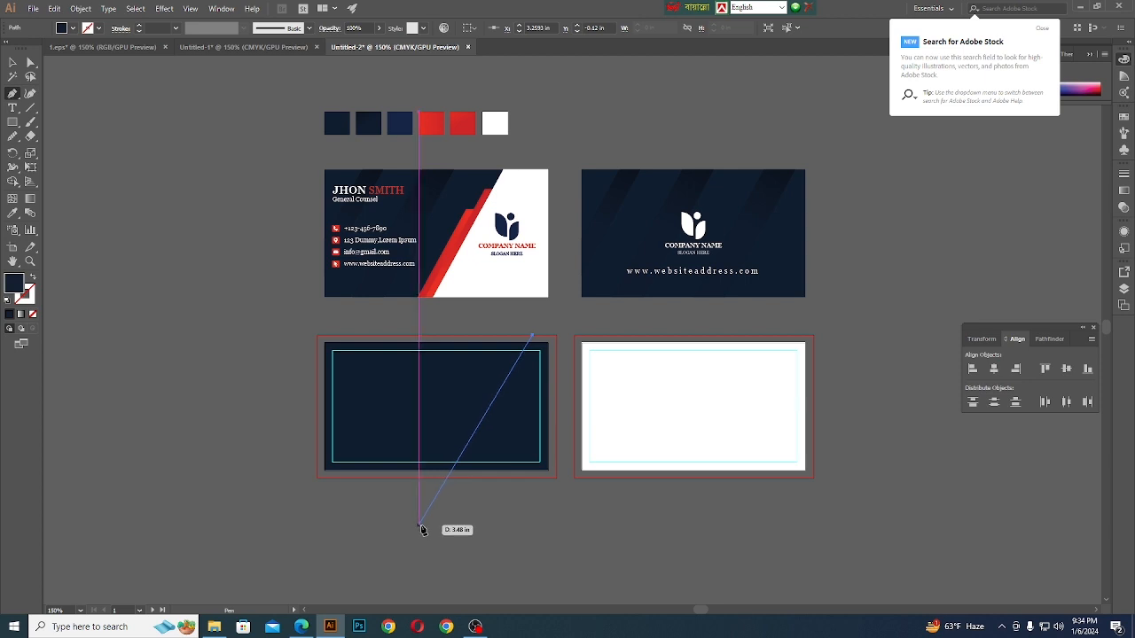
click(420, 526)
click(12, 62)
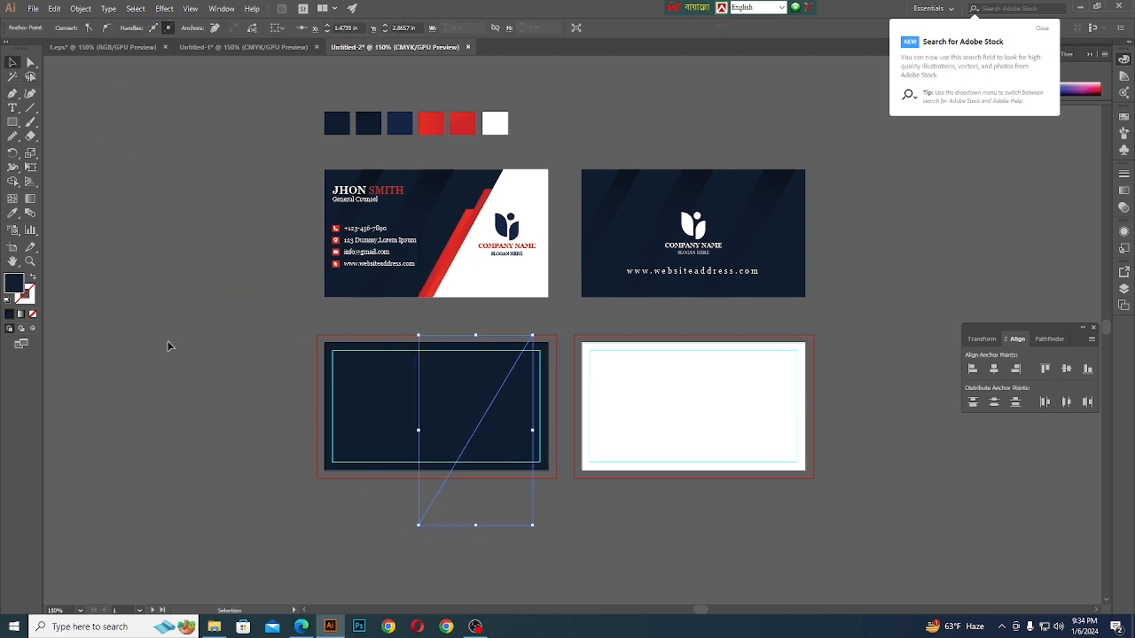
click(32, 314)
click(383, 581)
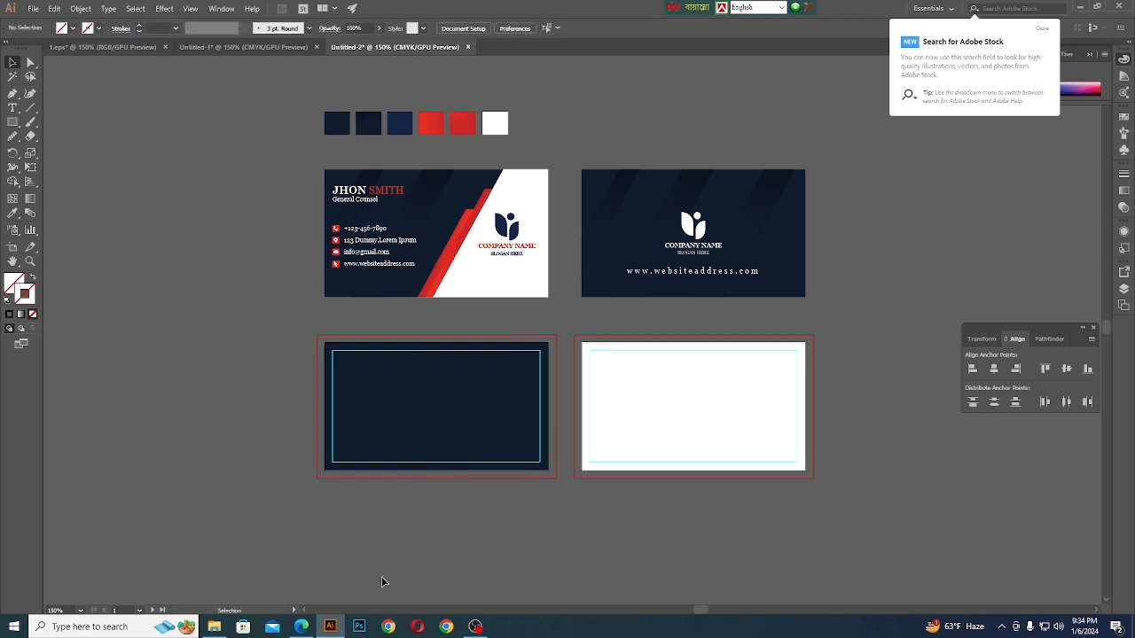
Give the diagonal line on the first artboard a 30 pt black stroke
drag(383, 494, 469, 530)
click(162, 26)
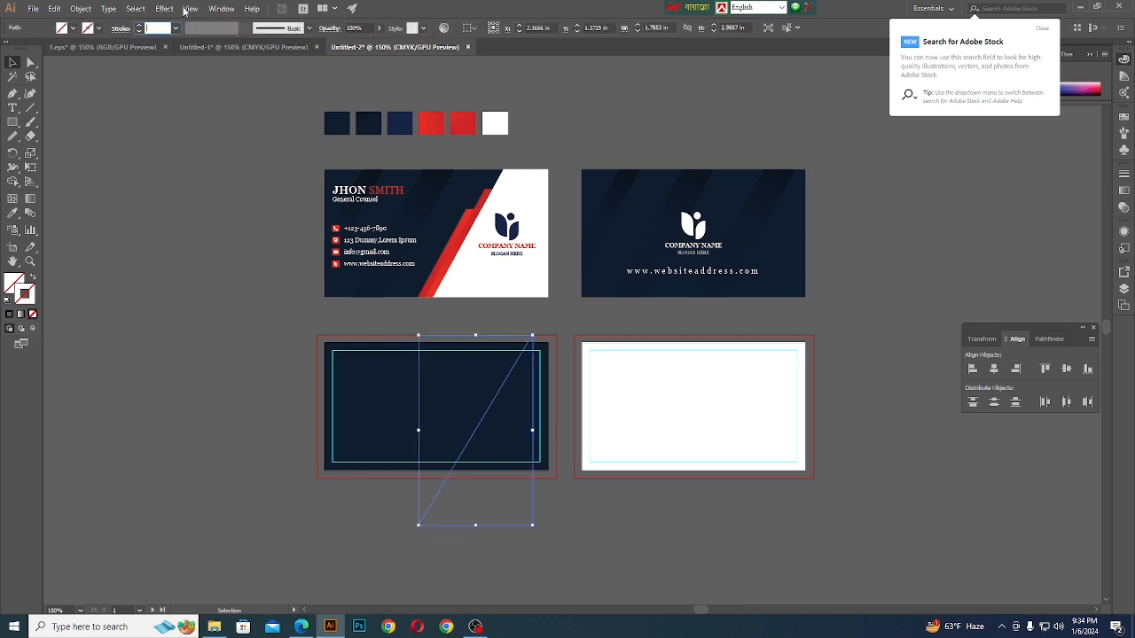
key(Up)
key(Up)
key(Up)
key(Up)
key(Up)
key(Up)
key(Up)
key(Up)
key(Up)
key(Up)
key(Up)
key(Up)
key(Up)
key(Up)
key(Up)
key(Up)
key(Up)
key(Up)
key(Up)
key(Up)
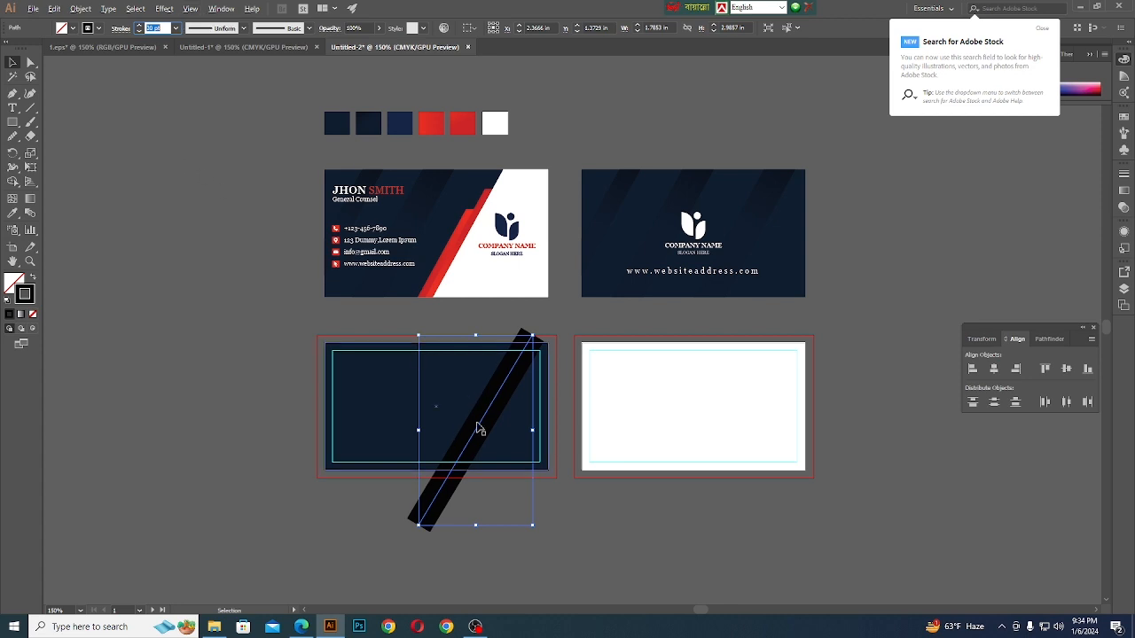
Move the diagonal stripe slightly higher over the first card and set its stroke weight to 40 pt
scroll(480, 423, up, 1)
drag(486, 412, 484, 388)
click(151, 28)
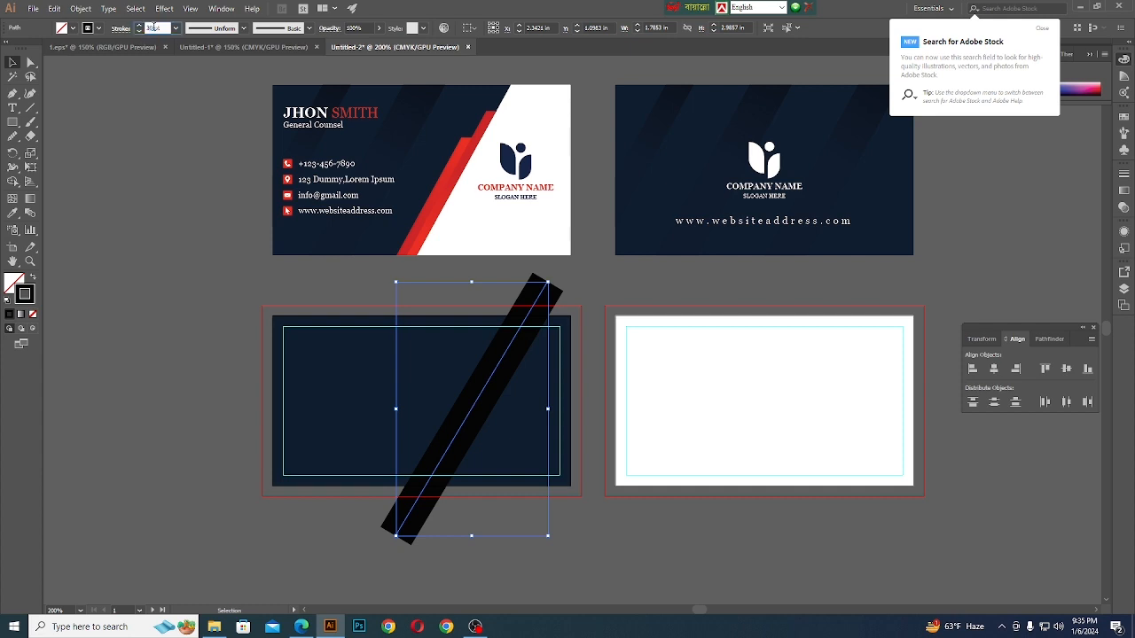
text(4pt)
key(Return)
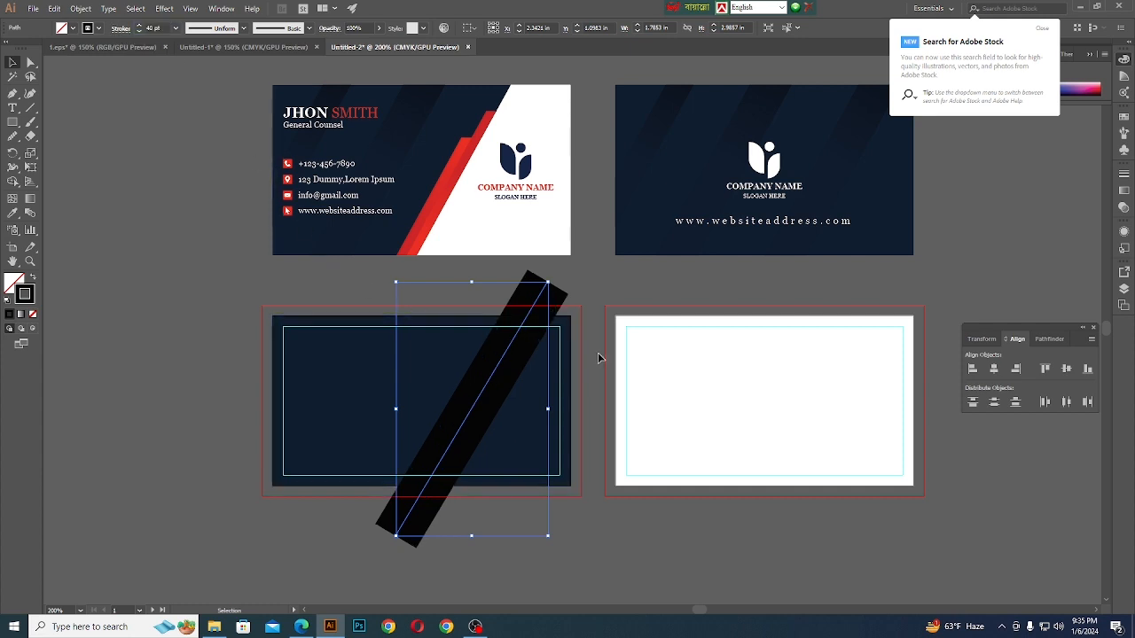
Color the diagonal stripe by sampling a dark translucent stripe on the reference card back with the Eyedropper
click(12, 215)
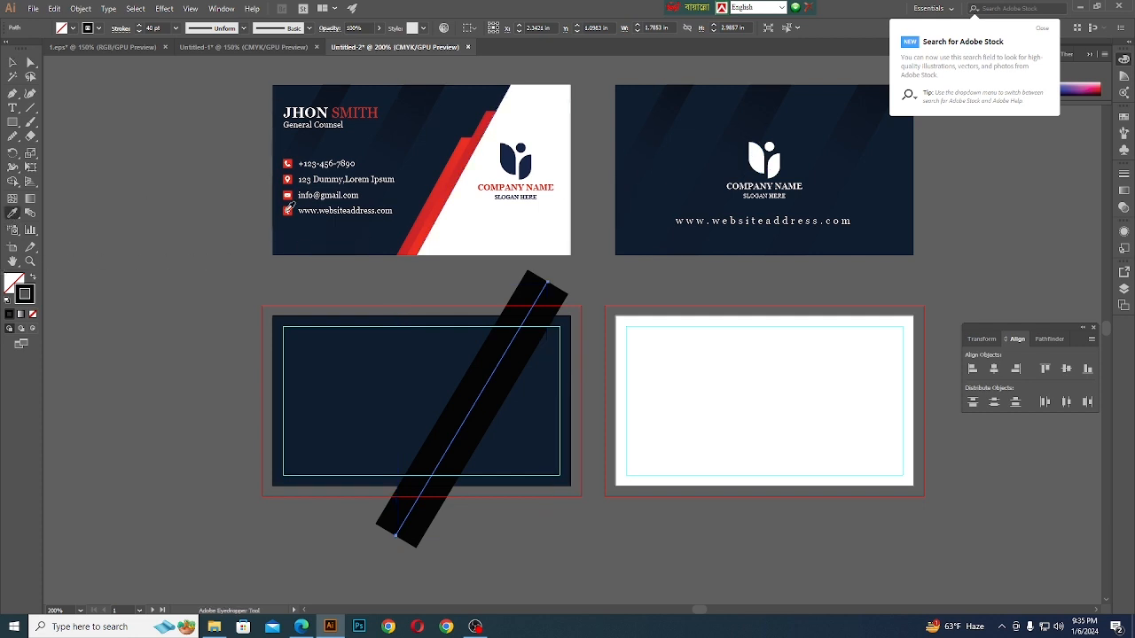
click(749, 102)
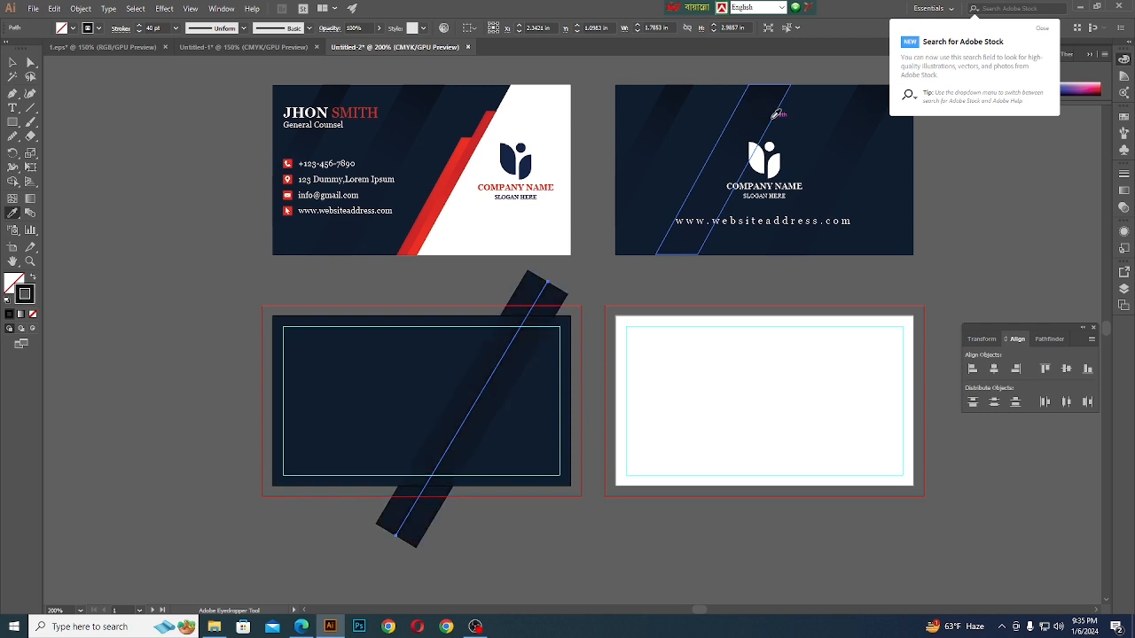
key(v)
Duplicate the diagonal stripe twice toward the first card's left edge to make three parallel stripes like those on the reference
key(ctrl+minus)
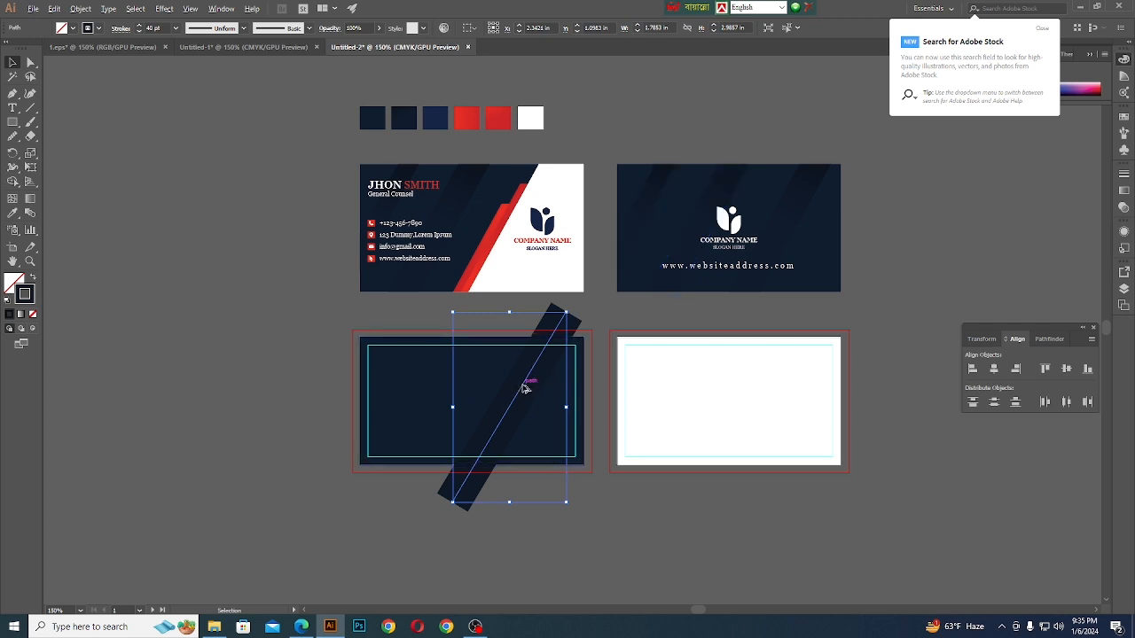
drag(524, 387, 373, 380)
scroll(387, 380, up, 1)
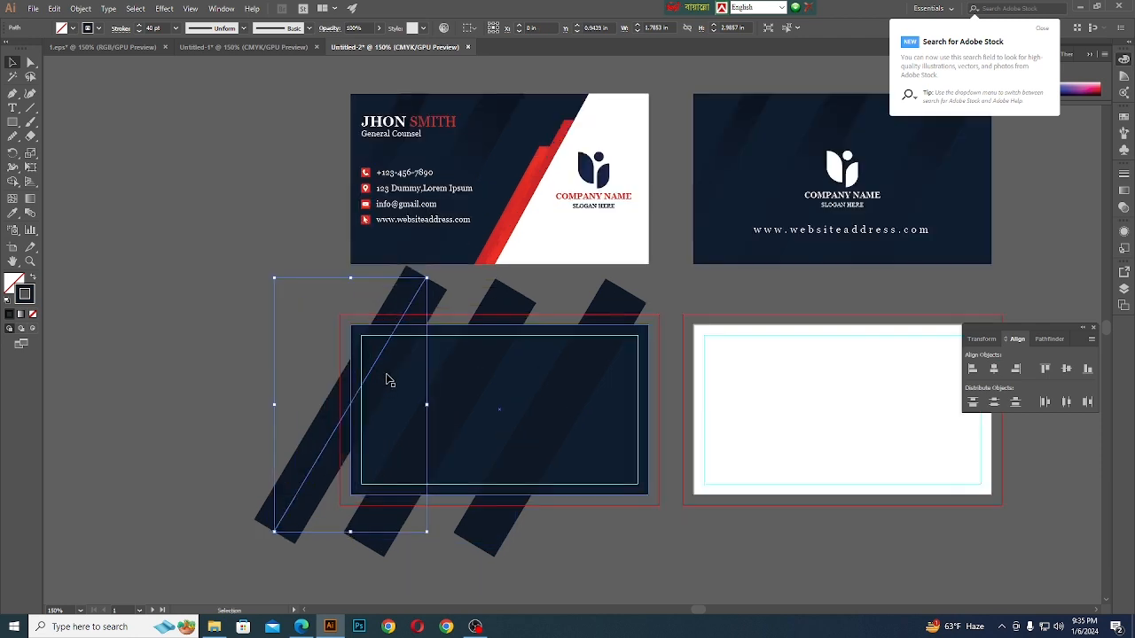
scroll(882, 203, up, 1)
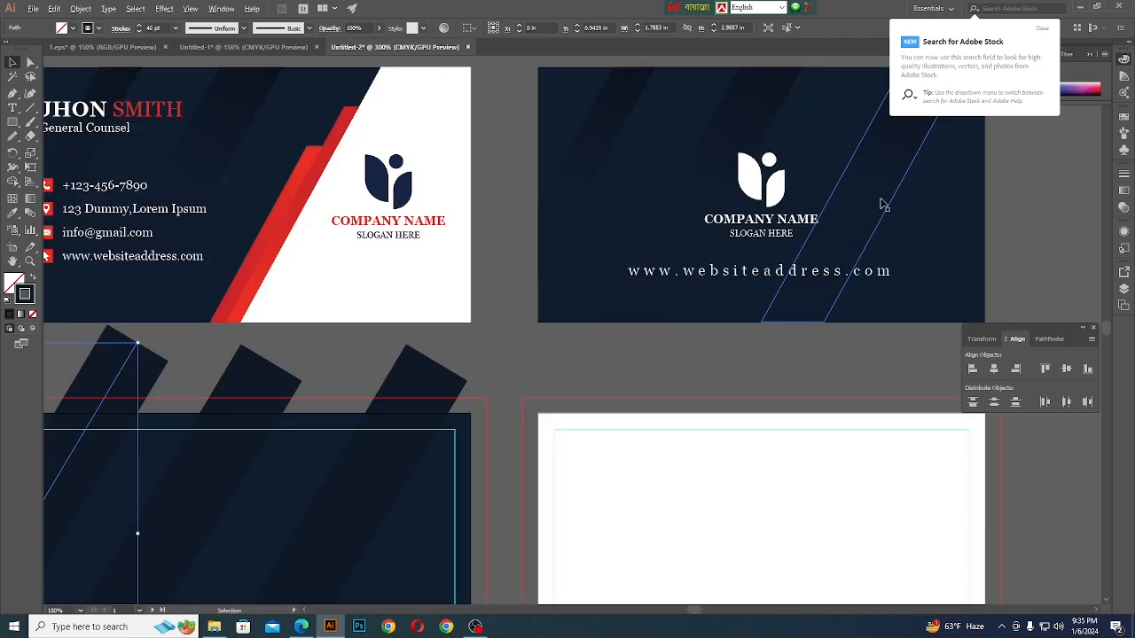
scroll(876, 160, down, 1)
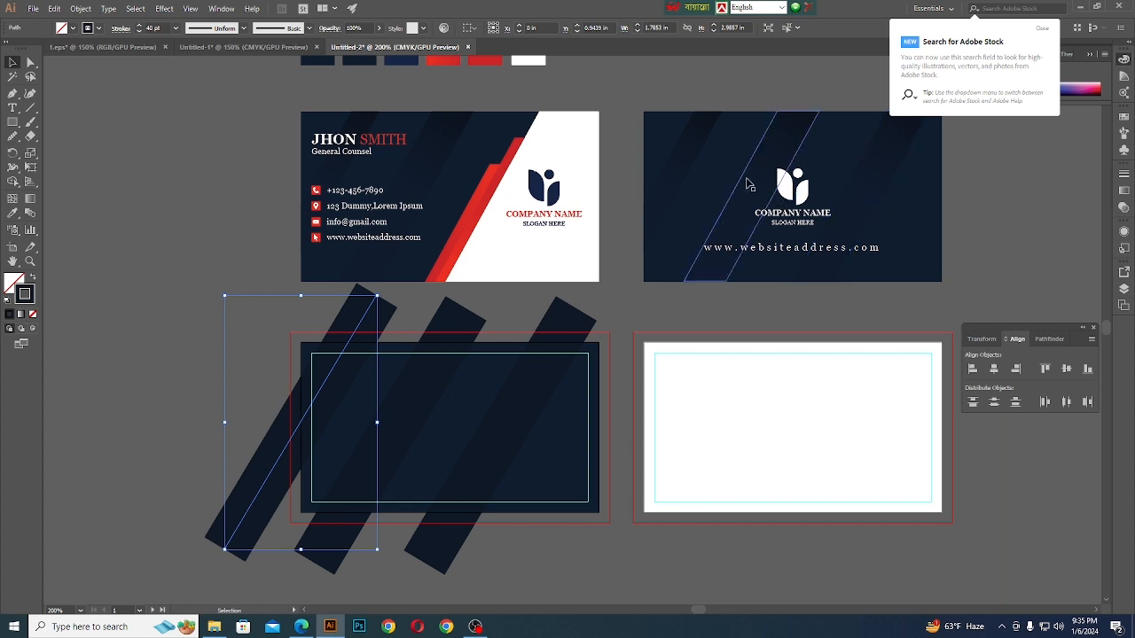
Set the stroke weight of the leftmost diagonal stripe on the first card to 20 pt
click(152, 28)
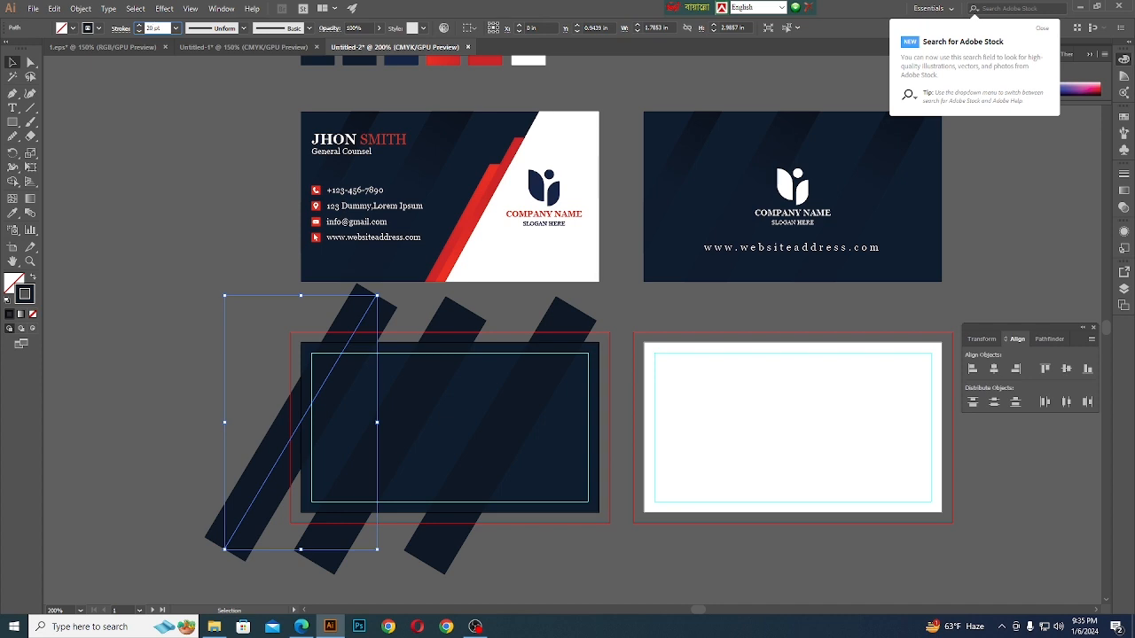
key(Return)
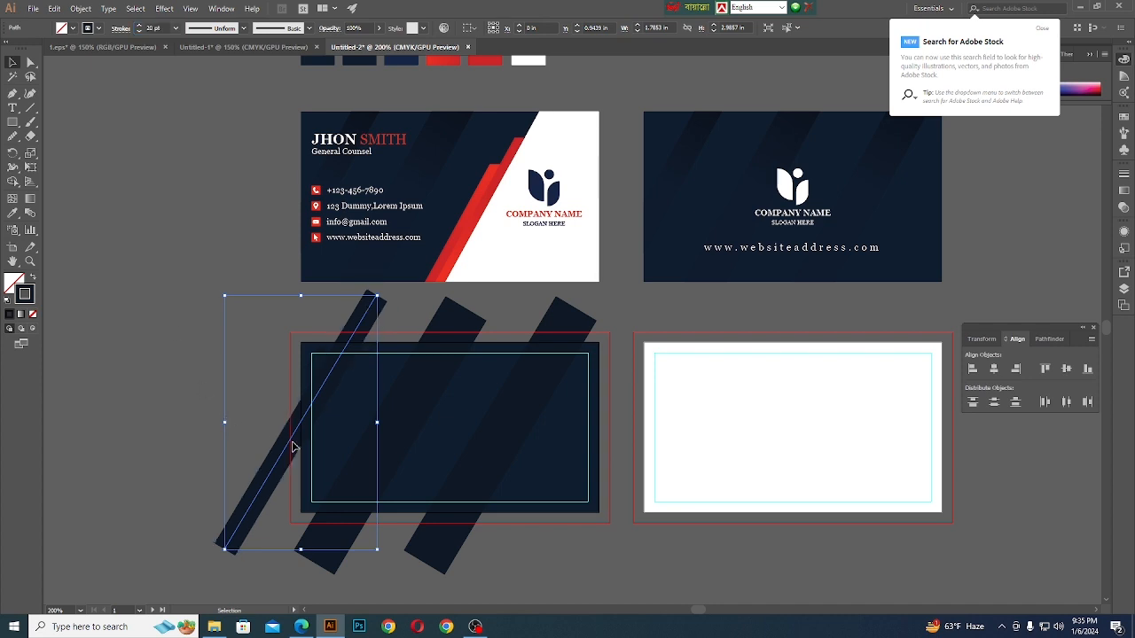
click(267, 391)
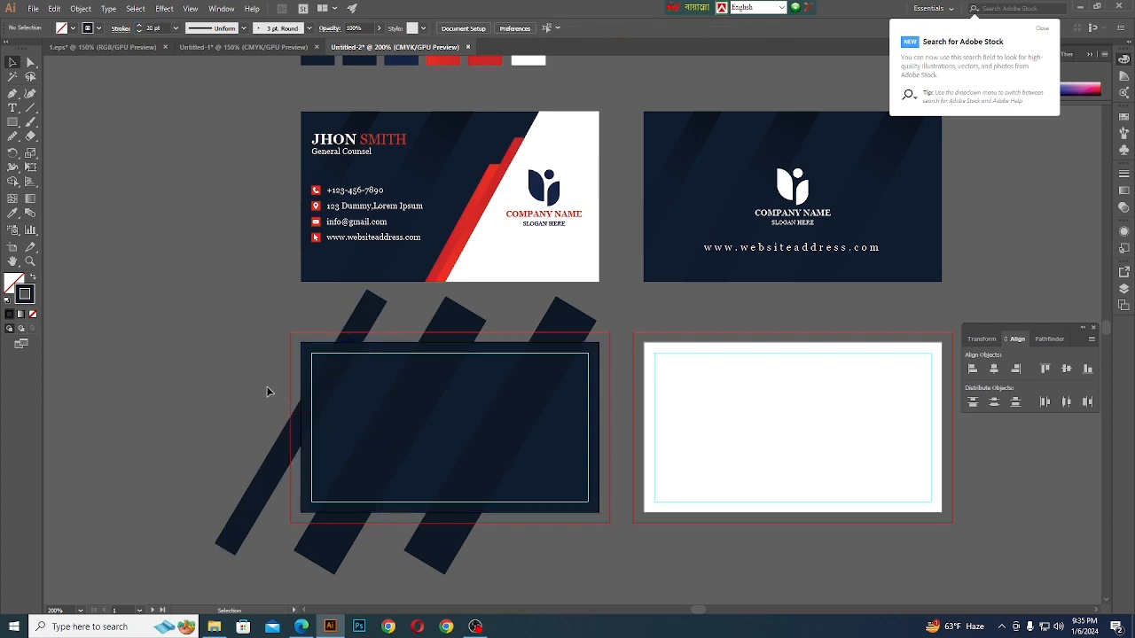
Expand the fill and stroke of all three diagonal stripes on the first card into filled shapes
click(323, 390)
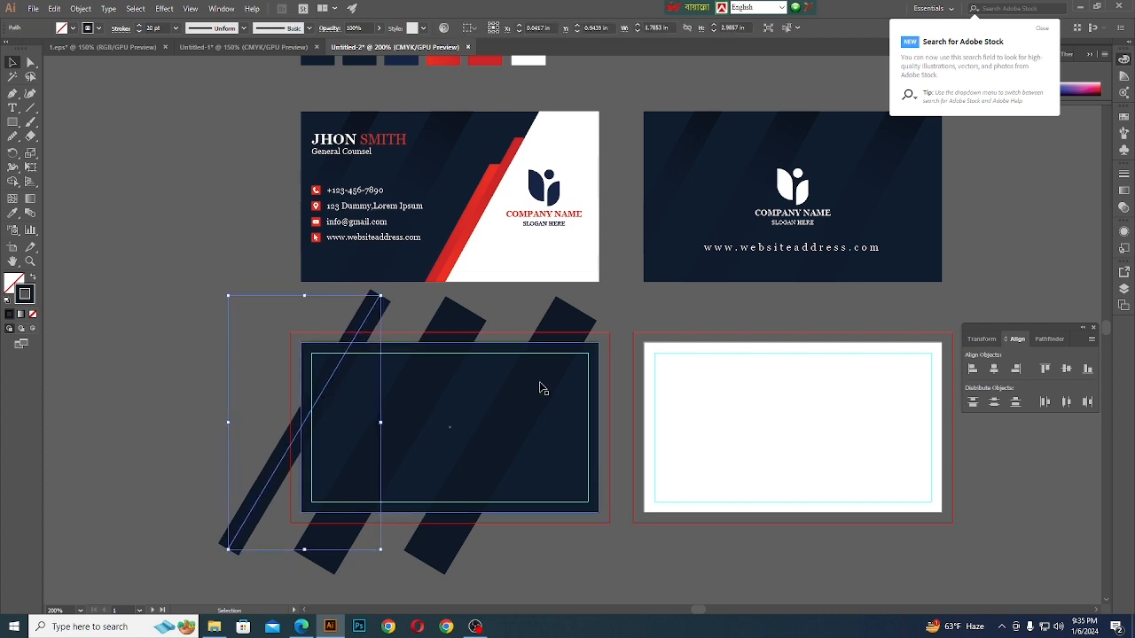
shift+click(428, 377)
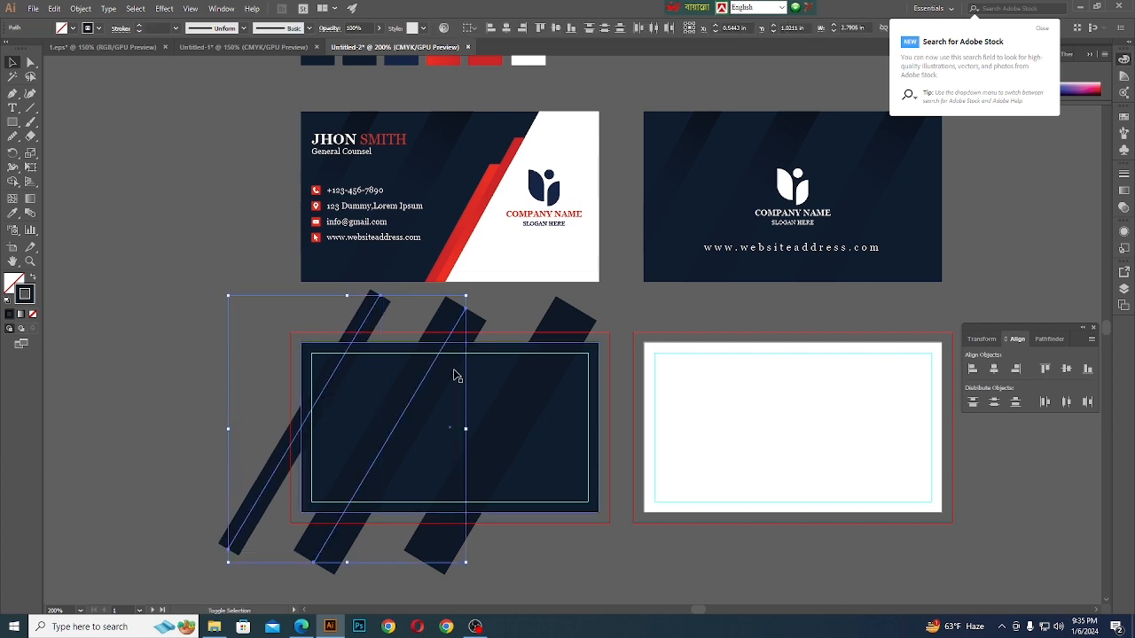
shift+click(560, 335)
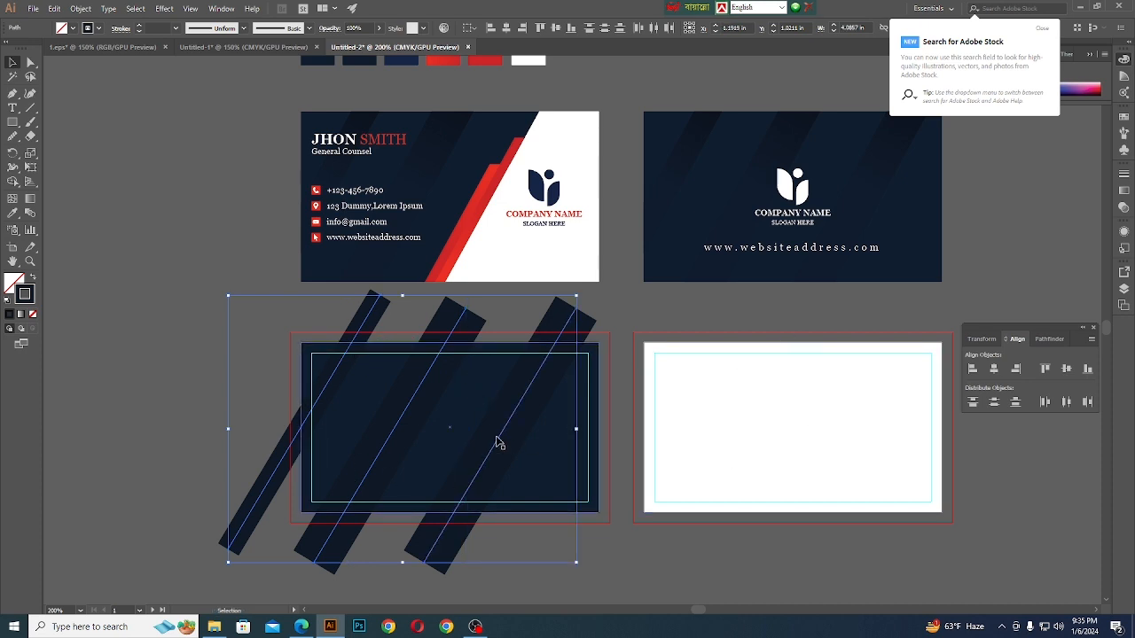
key(ctrl+shift+bracketright)
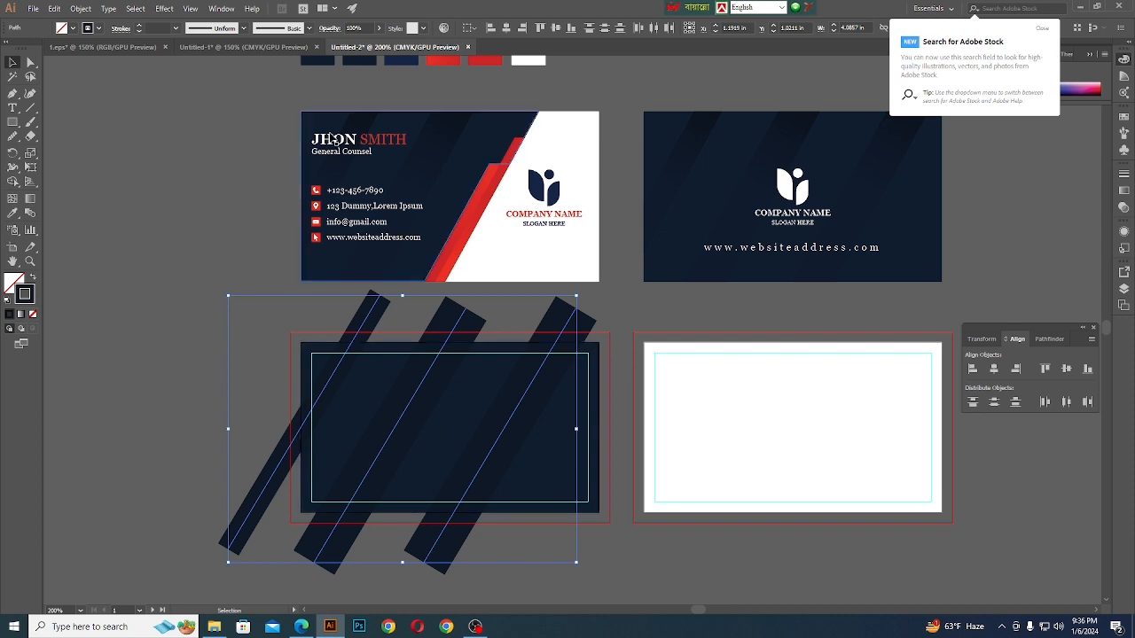
click(81, 8)
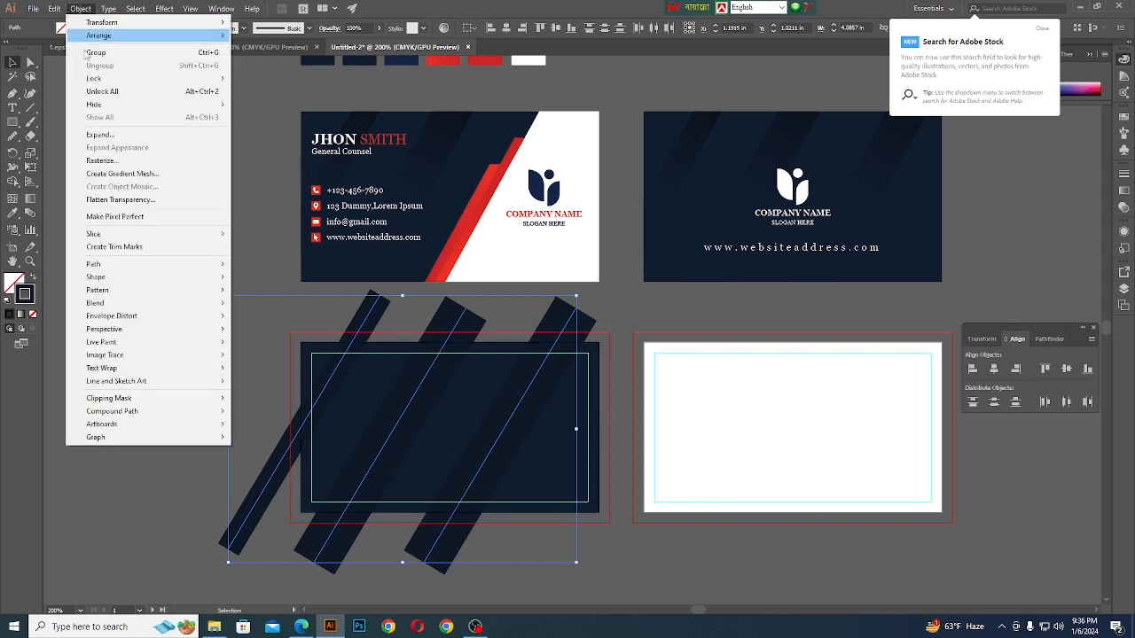
click(105, 136)
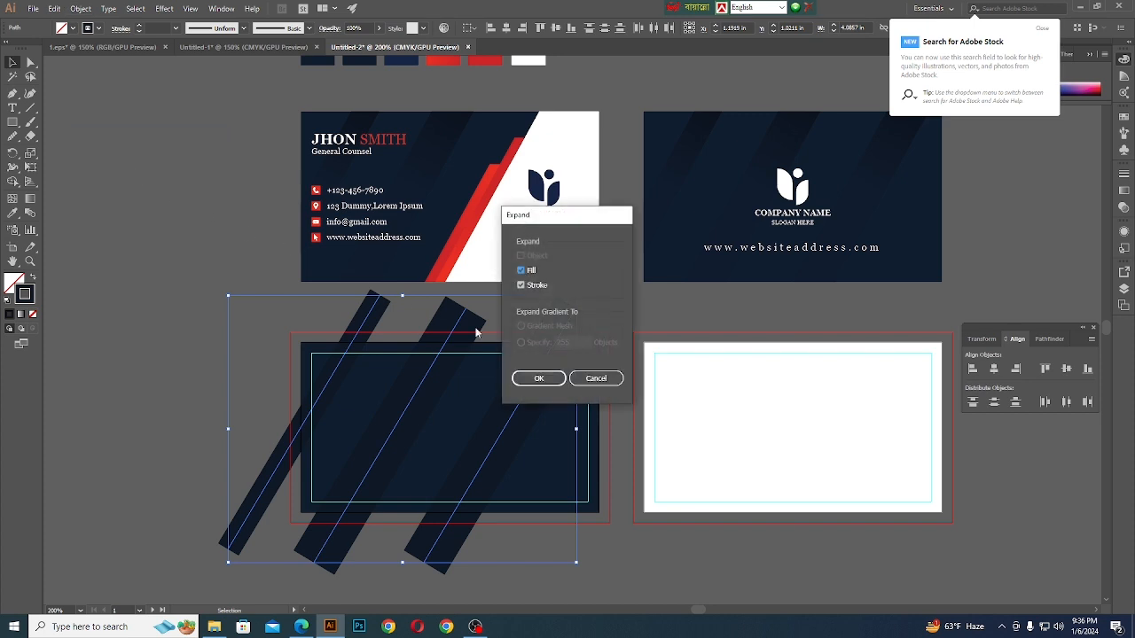
click(539, 379)
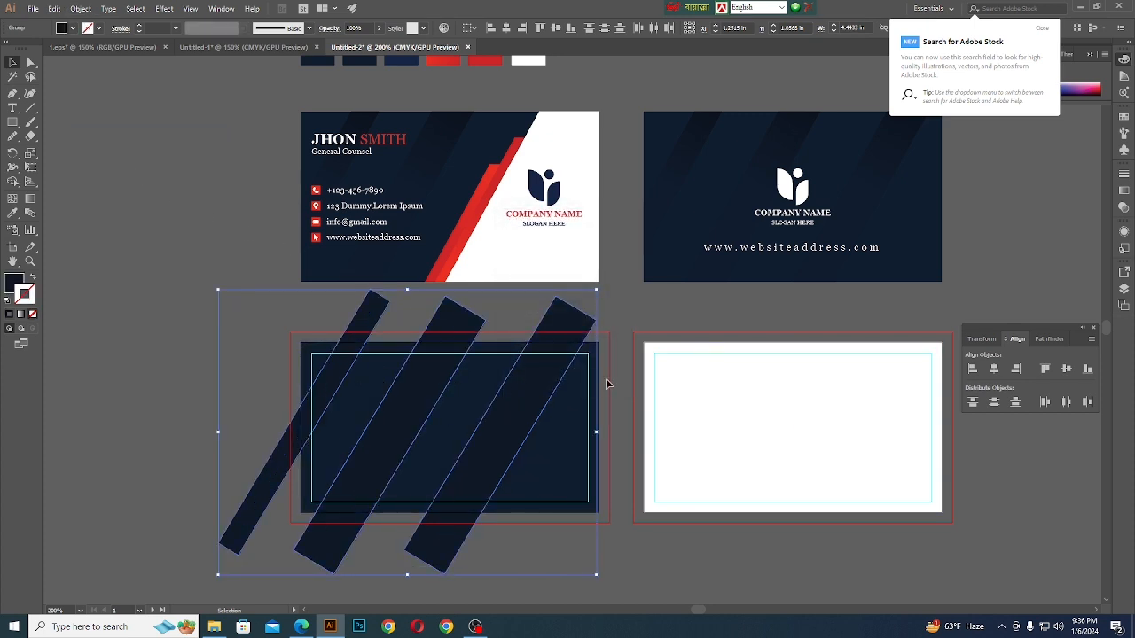
Trim away the stripe ends that extend above, beside and below the first card with the Shape Builder tool
shift+click(567, 434)
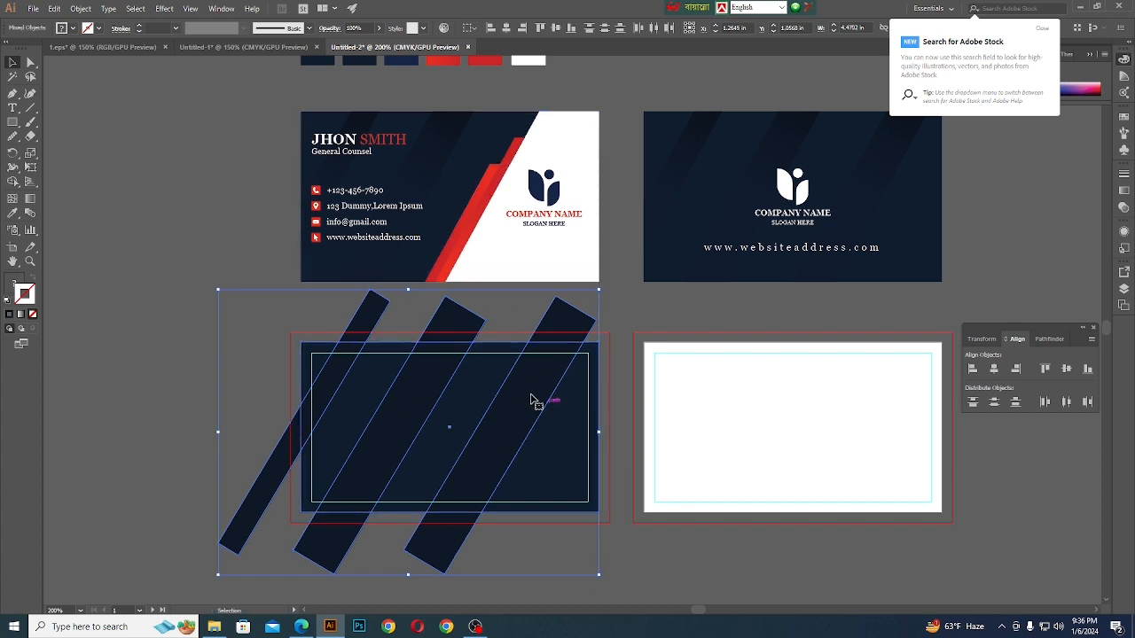
click(16, 186)
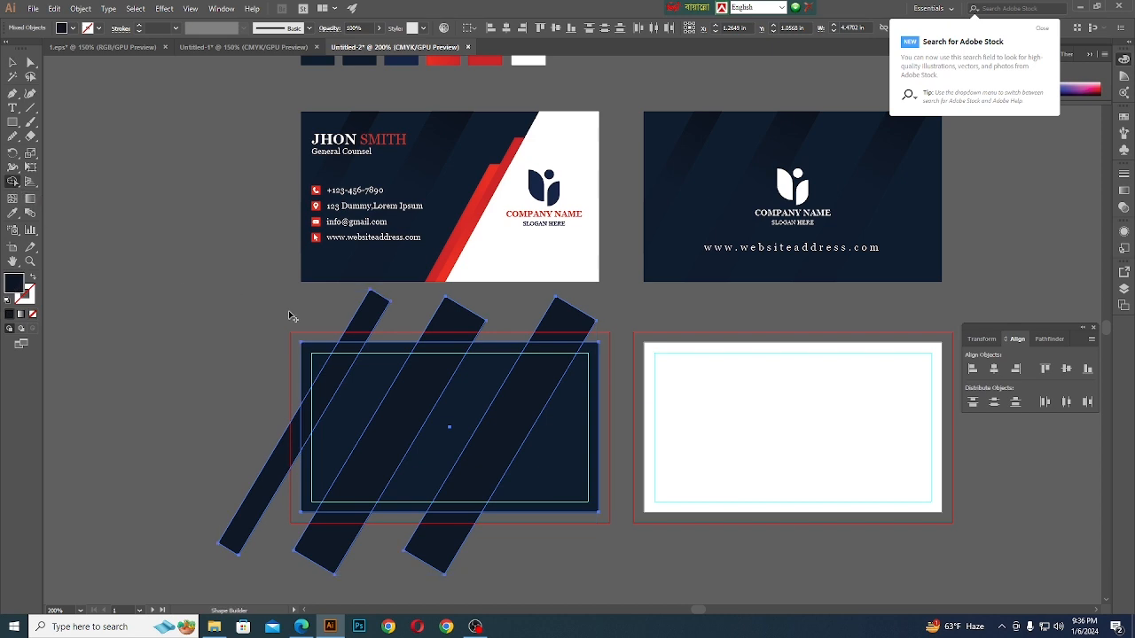
drag(341, 317, 559, 336)
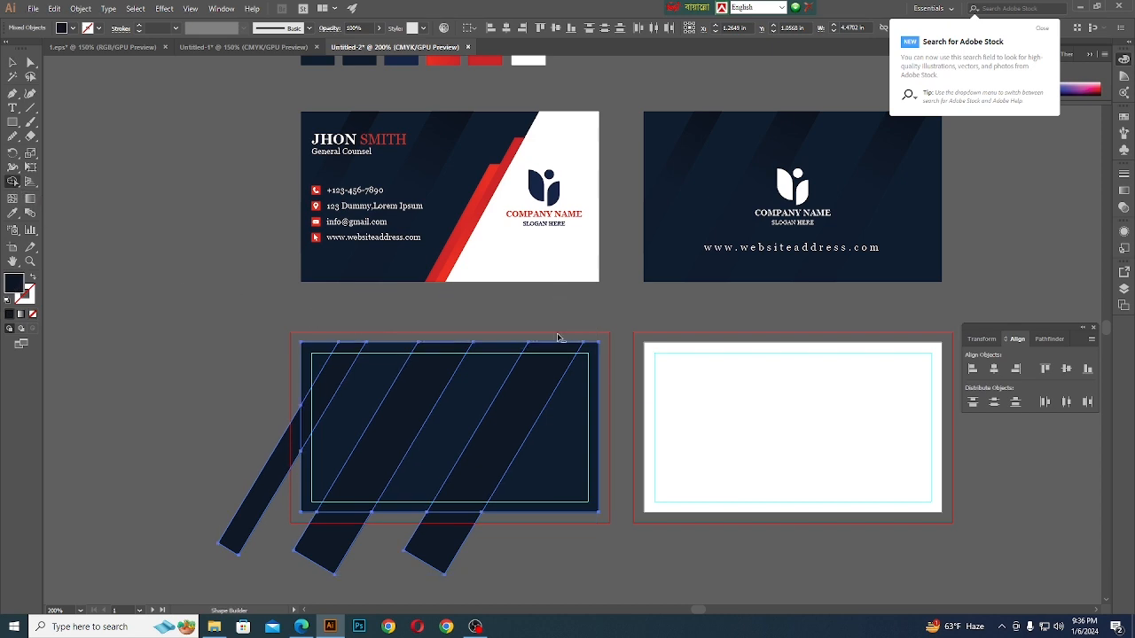
mouse_move(200, 499)
mouse_down()
mouse_move(274, 532)
mouse_move(463, 560)
mouse_move(469, 573)
mouse_up()
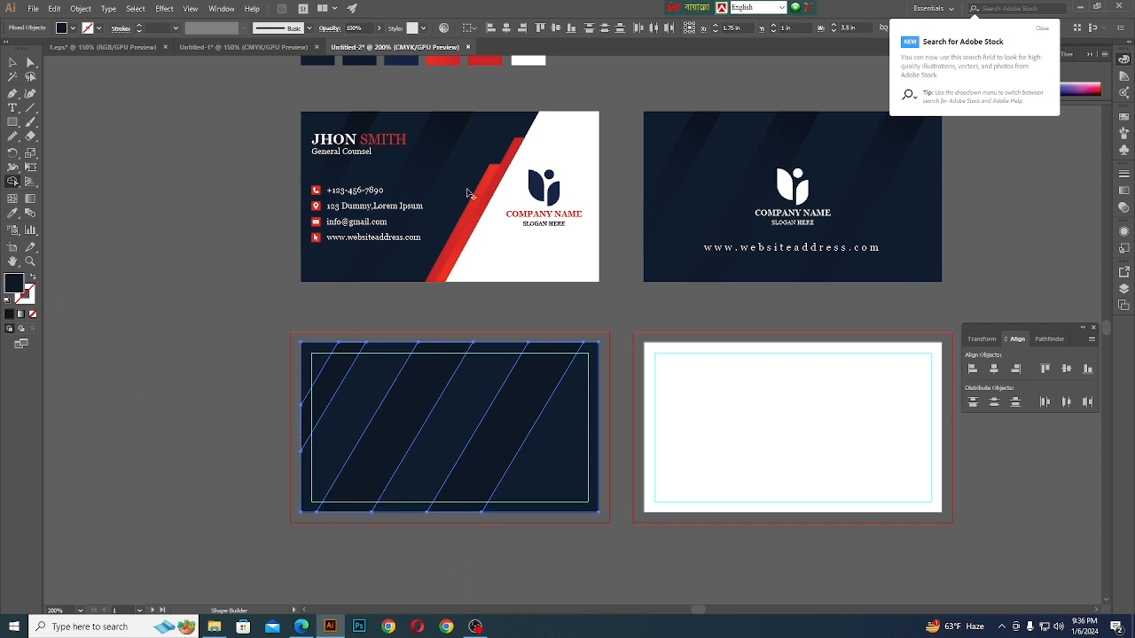
click(14, 62)
click(148, 272)
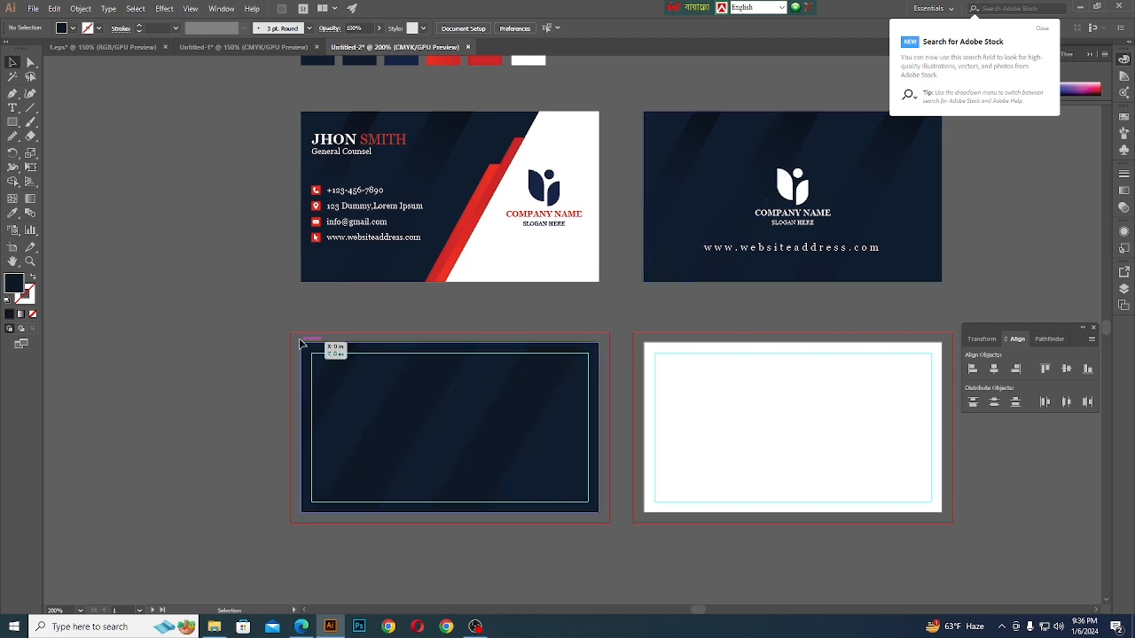
Duplicate the first card's background and stripes onto the second artboard and group the copy
click(598, 438)
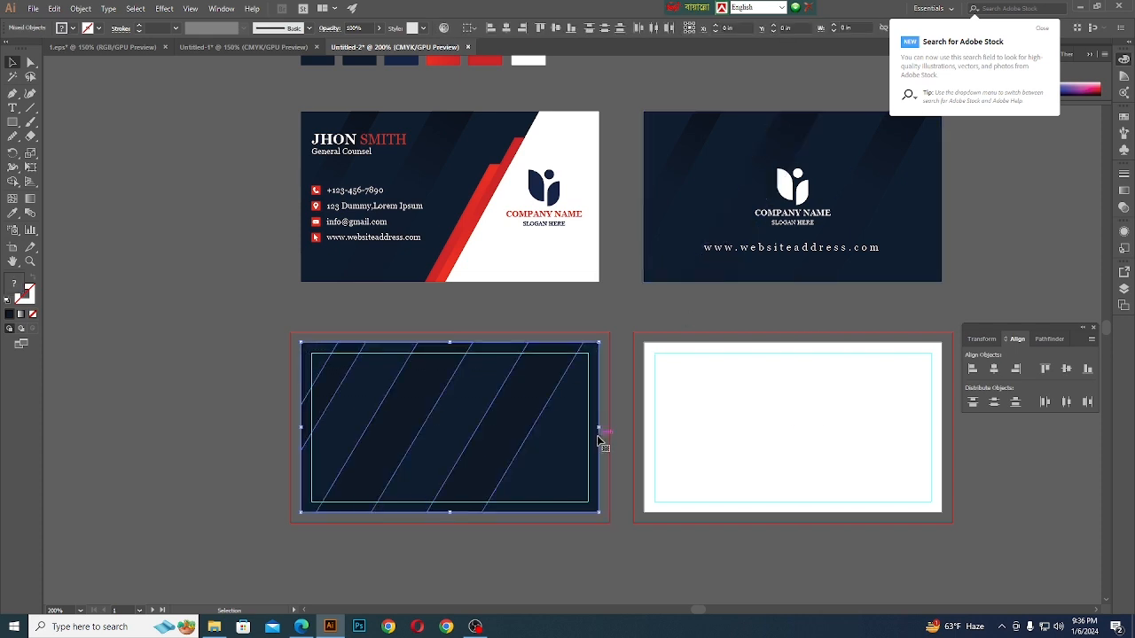
drag(510, 448, 848, 456)
key(a)
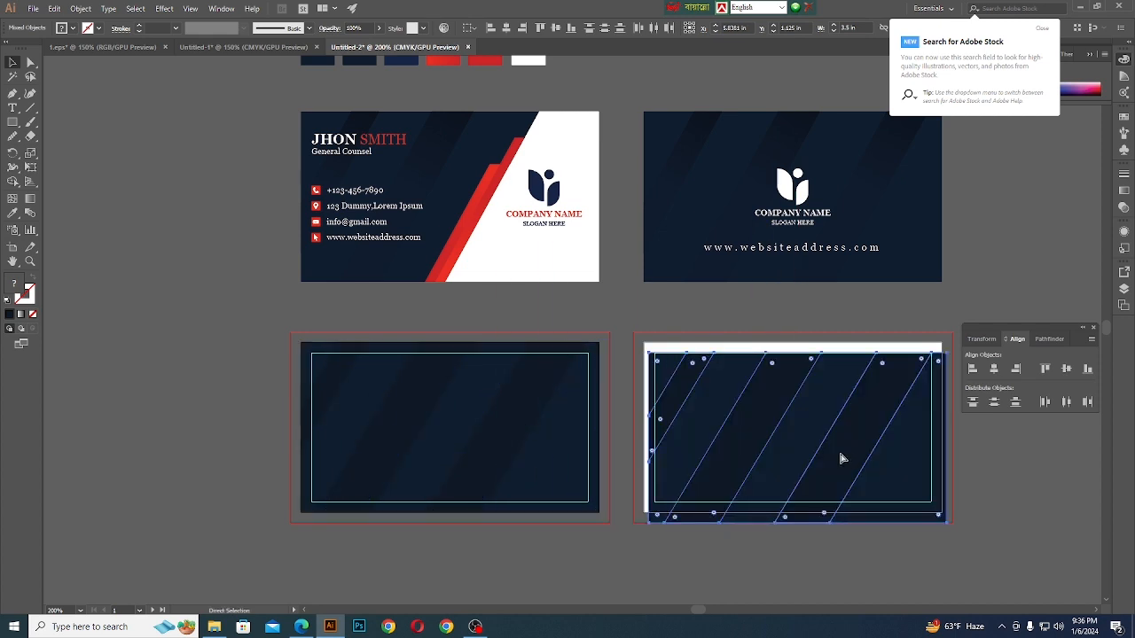
key(v)
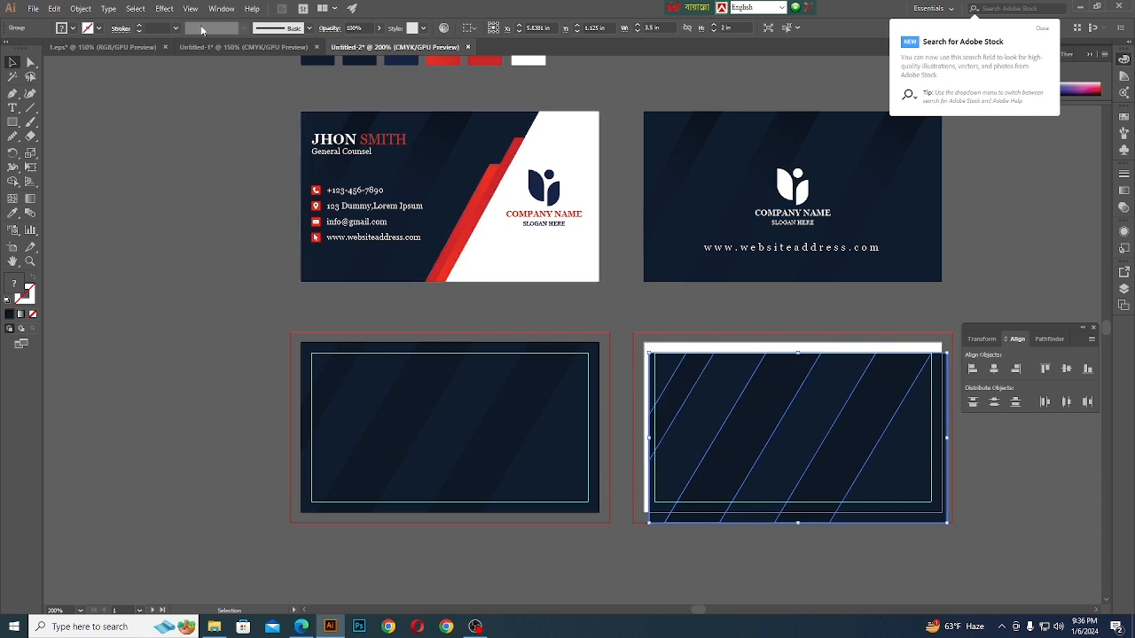
Align the copied striped background to the second artboard's left and top edges, using Align to Artboard
click(473, 31)
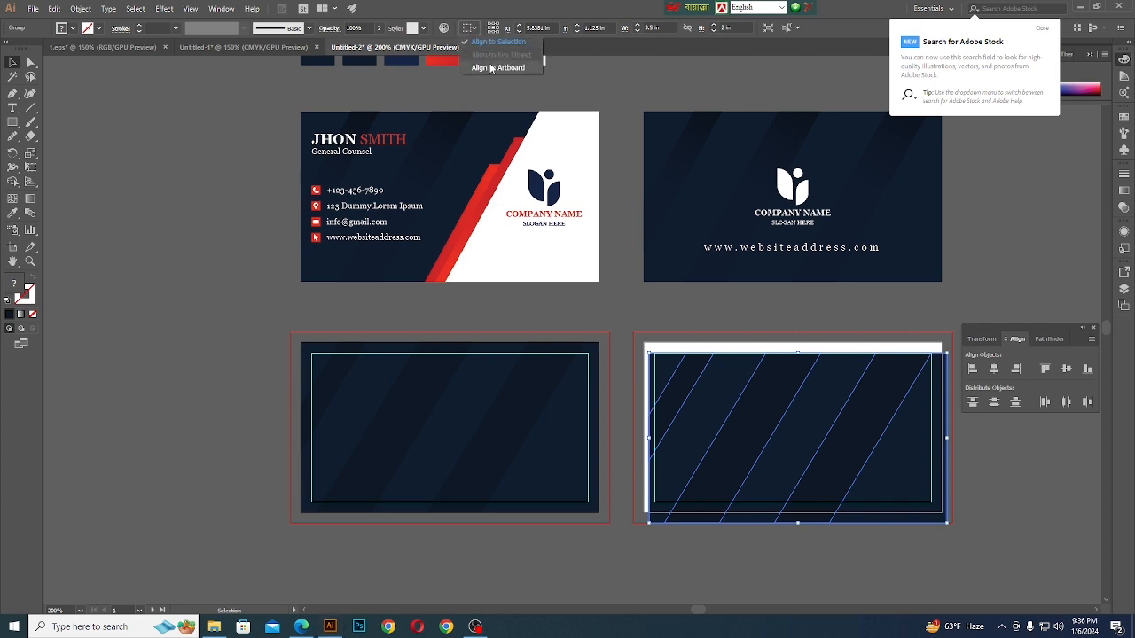
click(502, 68)
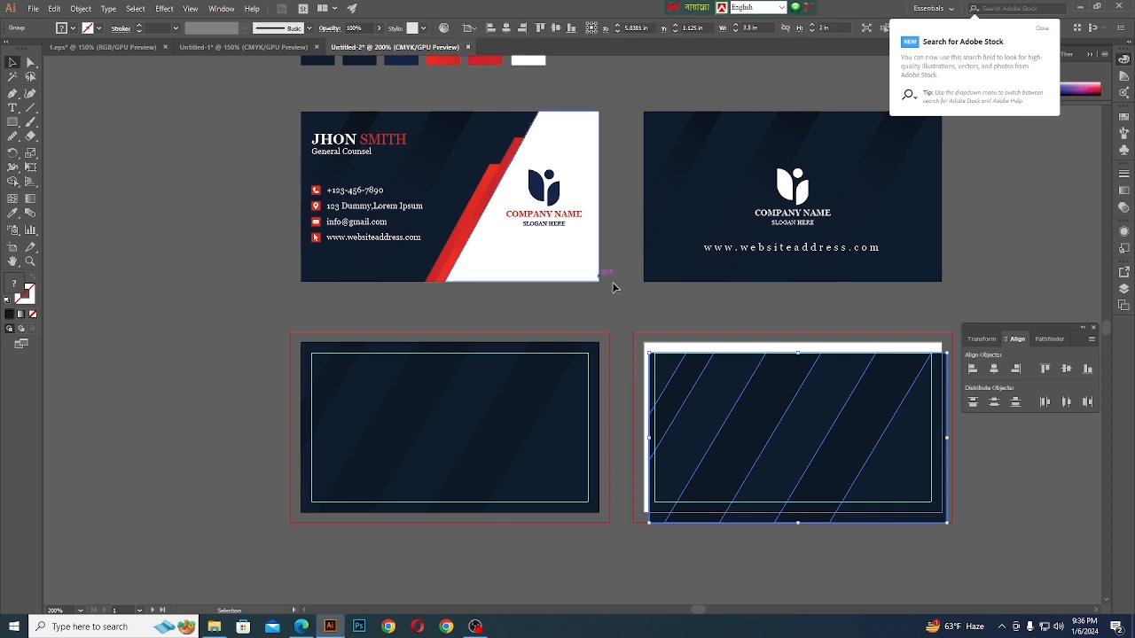
shift+click(665, 348)
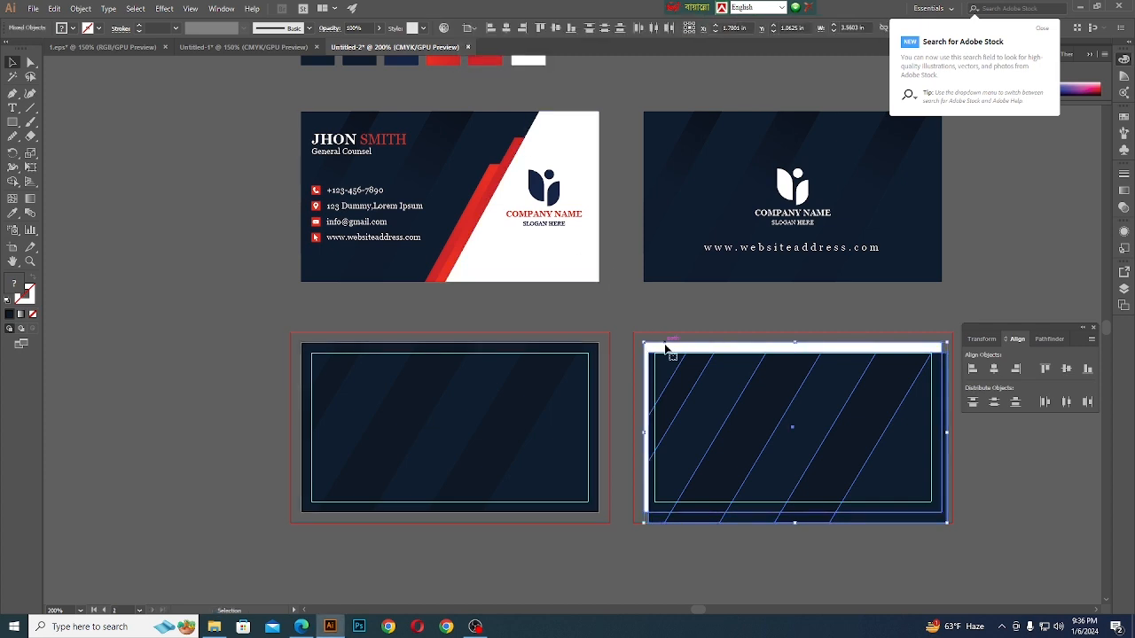
click(970, 371)
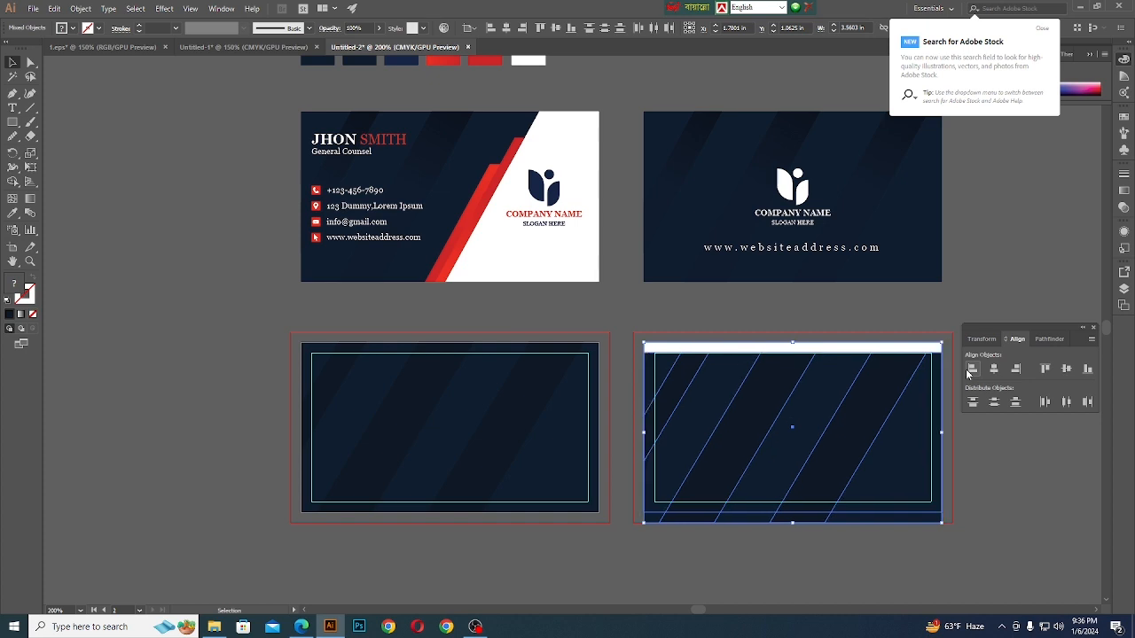
click(1047, 368)
click(1018, 436)
Send the striped group on the second card to the back and delete the white rectangle covering it
click(862, 472)
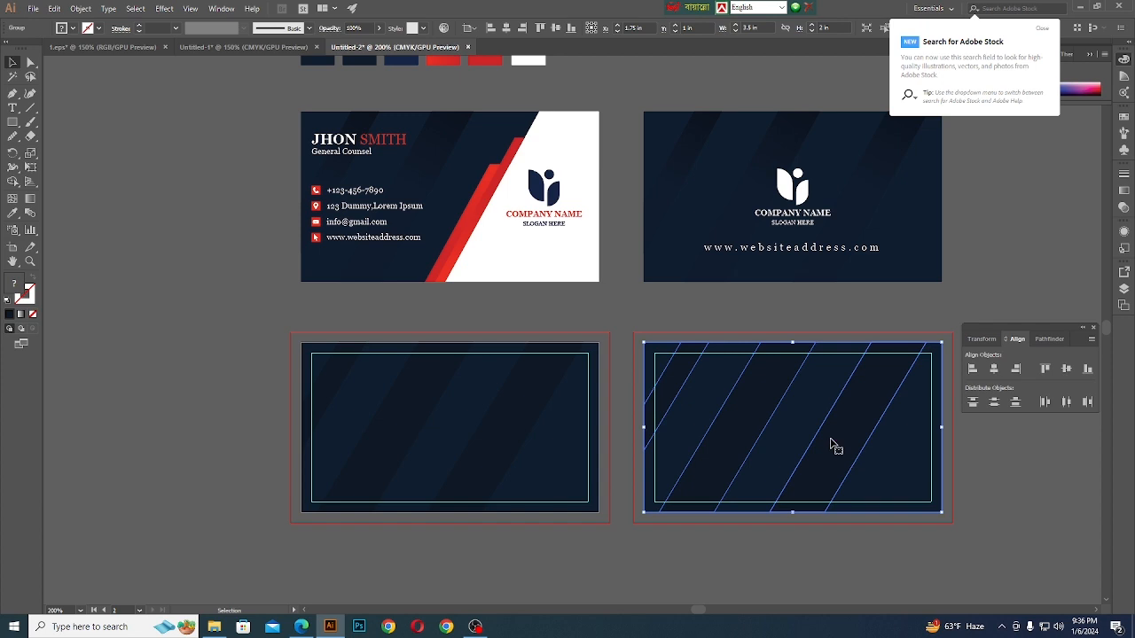
right_click(832, 440)
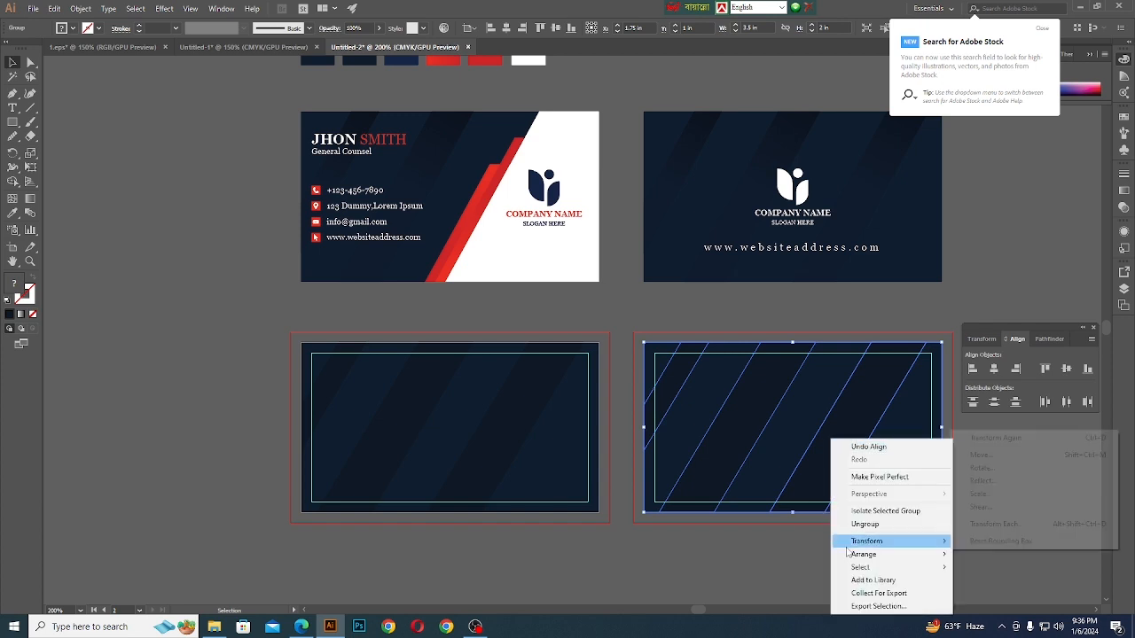
mouse_move(894, 556)
click(990, 593)
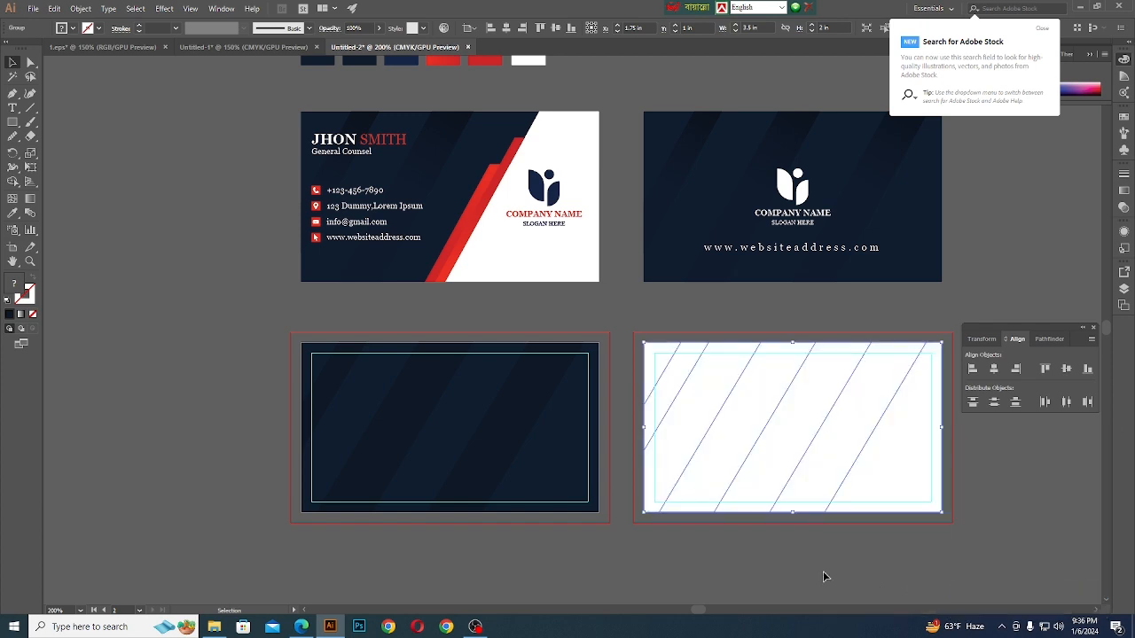
click(845, 432)
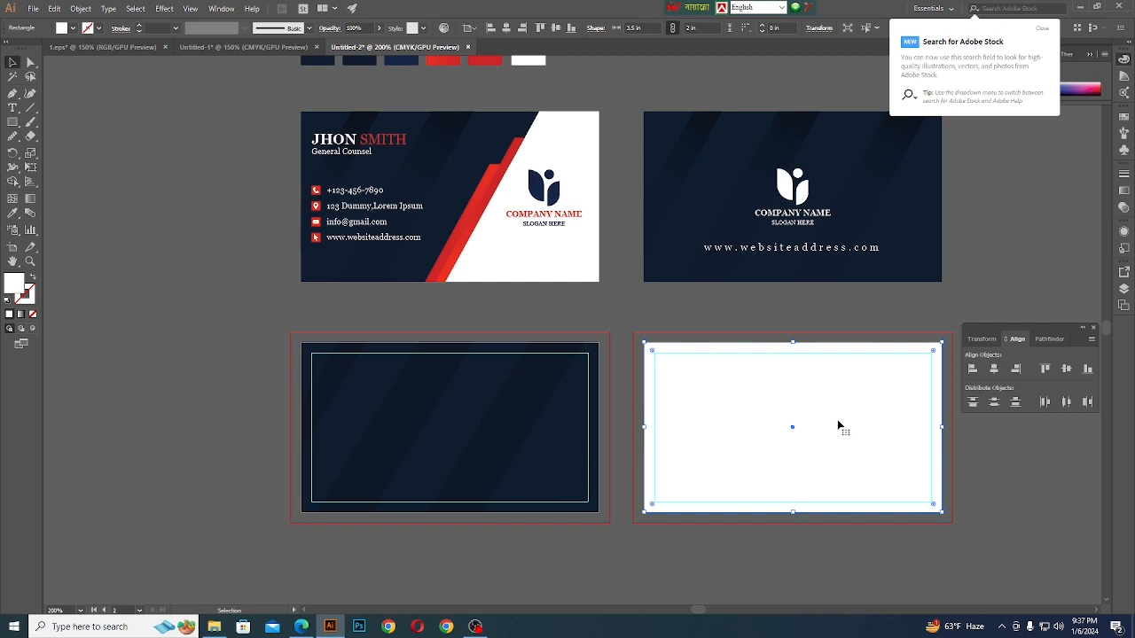
key(Delete)
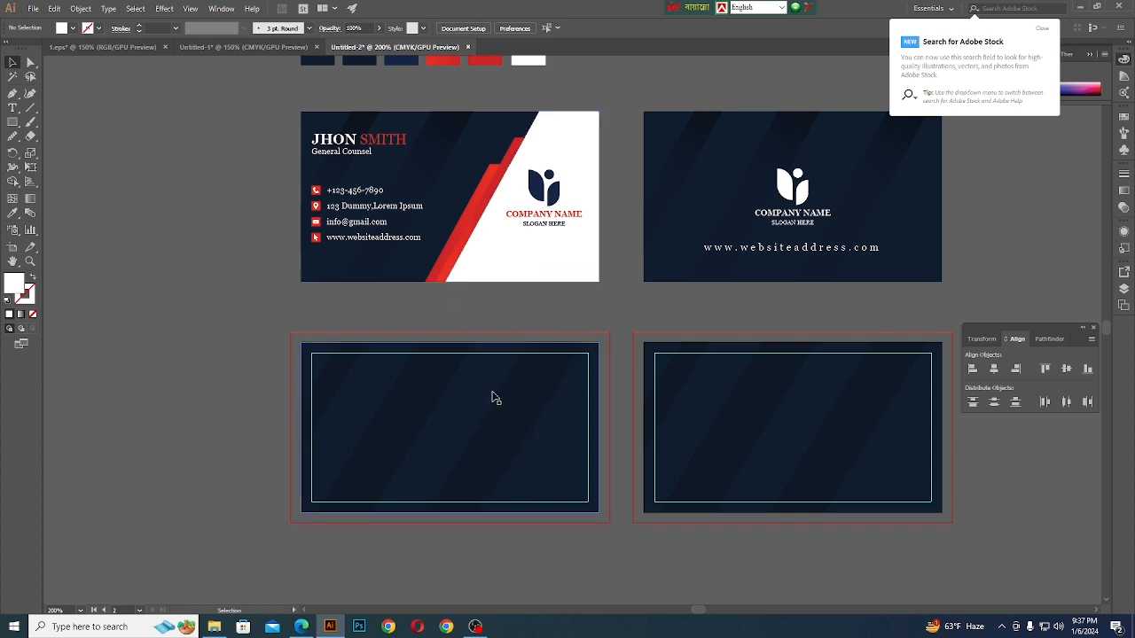
Merge the first card's rightmost stripe with the background area to its right using the Shape Builder tool
scroll(480, 278, up, 5)
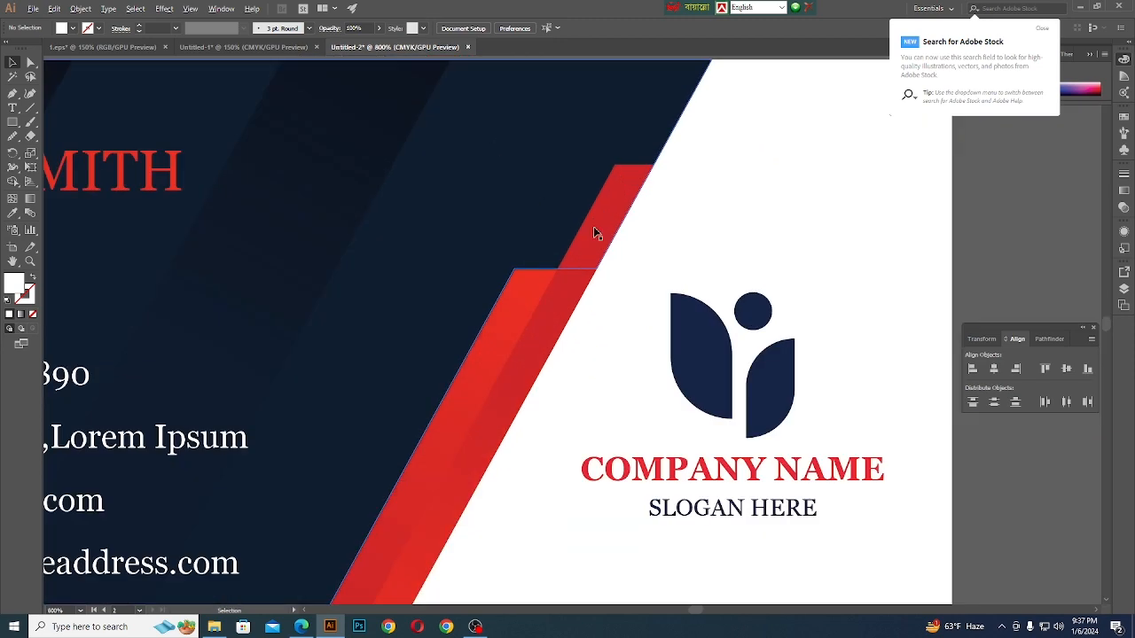
scroll(593, 230, down, 4)
scroll(512, 213, down, 2)
scroll(524, 223, down, 2)
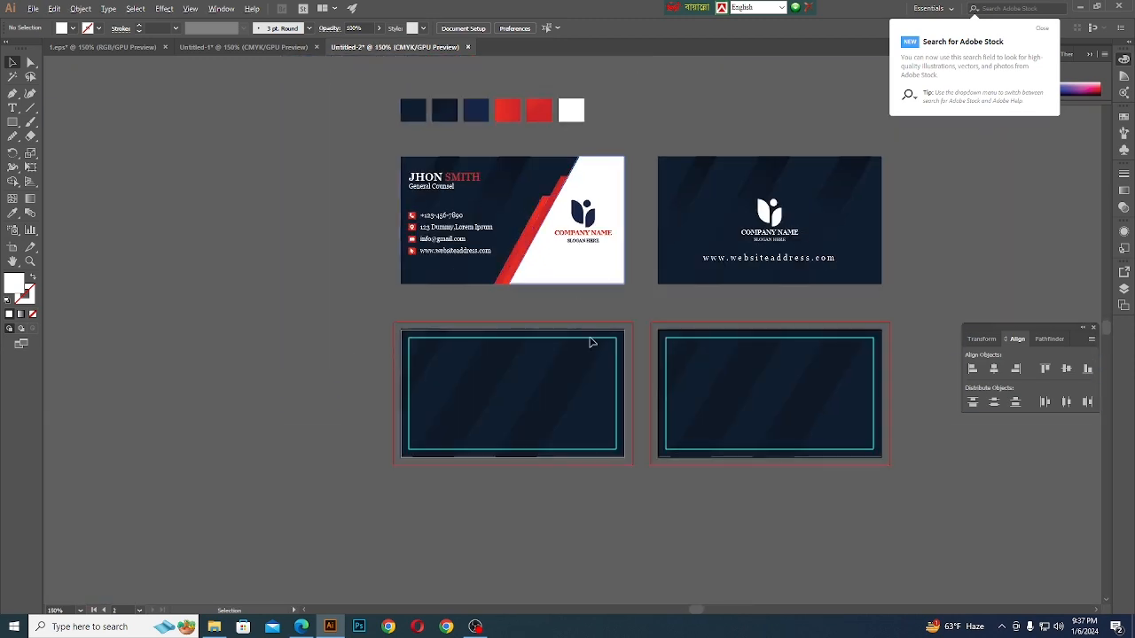
scroll(581, 417, up, 1)
click(574, 413)
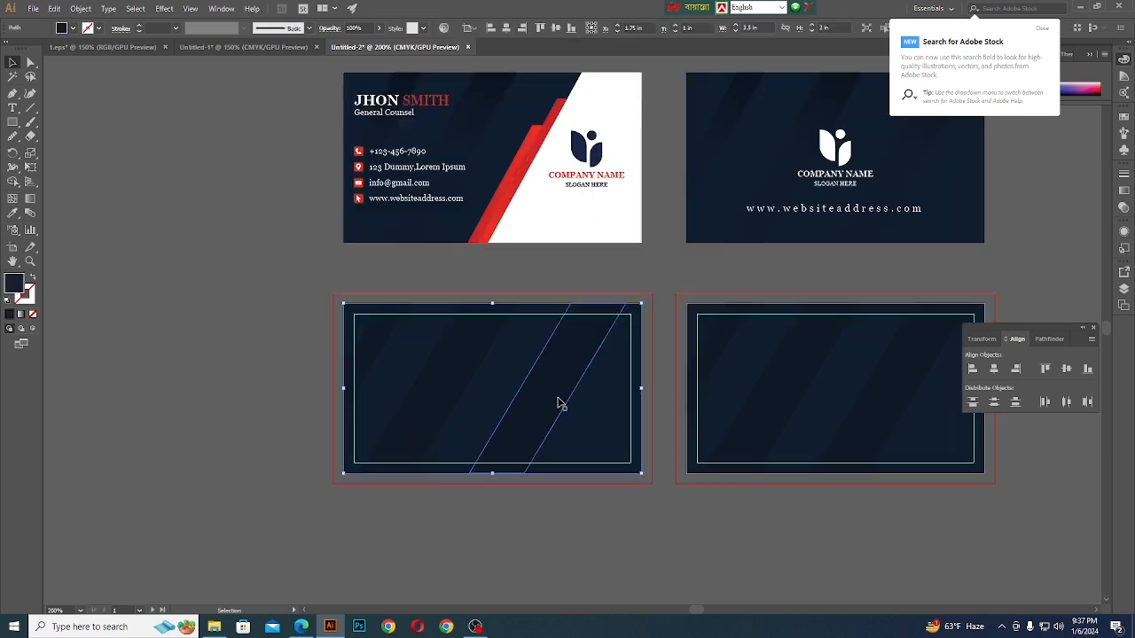
shift+click(558, 403)
click(14, 182)
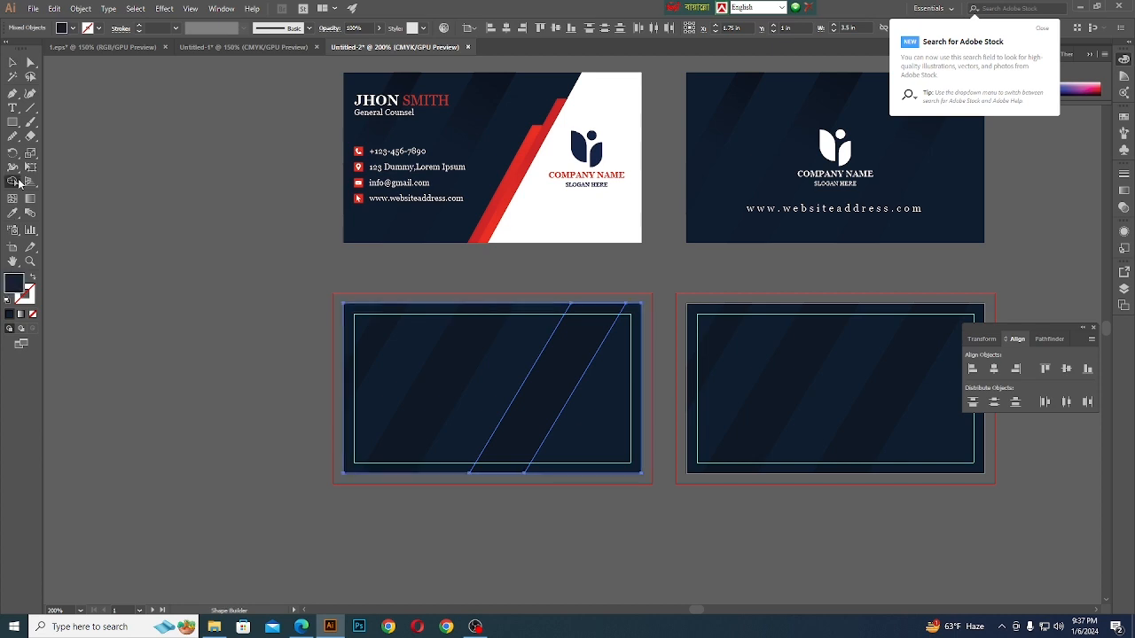
drag(553, 386, 607, 414)
scroll(586, 473, down, 1)
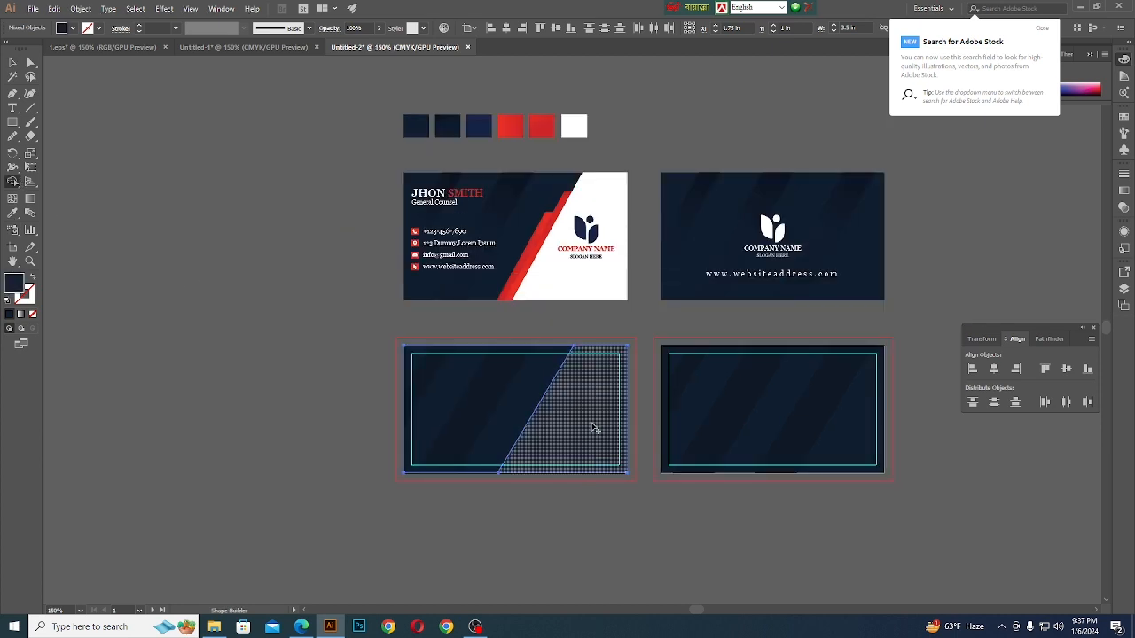
click(11, 64)
click(651, 435)
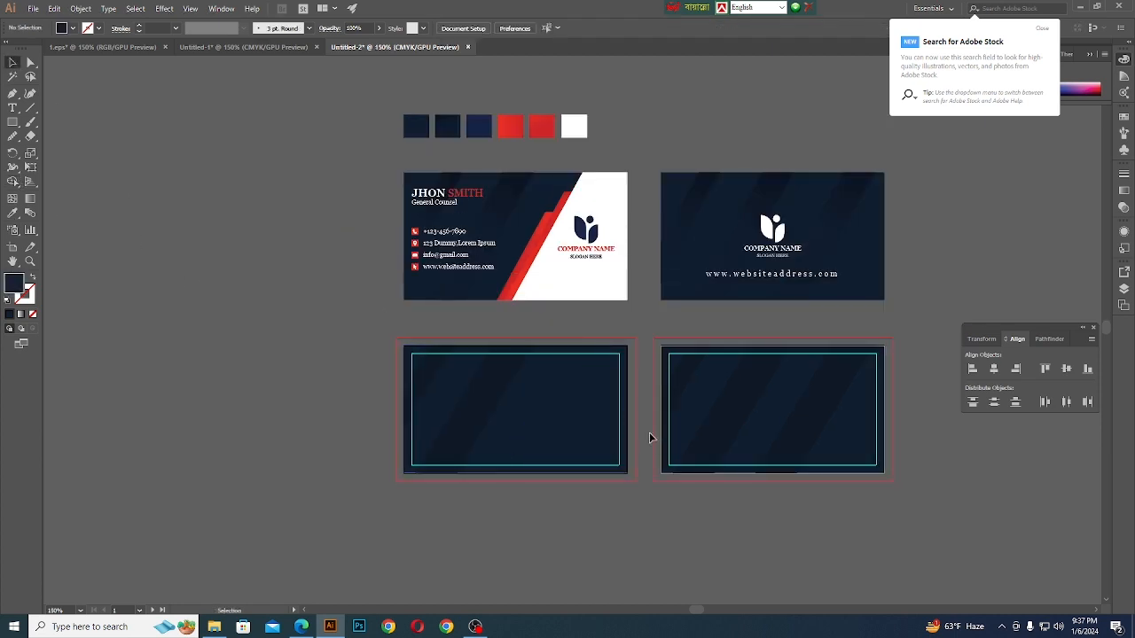
Fill the merged slanted shape on the first card with white sampled from the reference card front using the Eyedropper
click(575, 410)
click(12, 214)
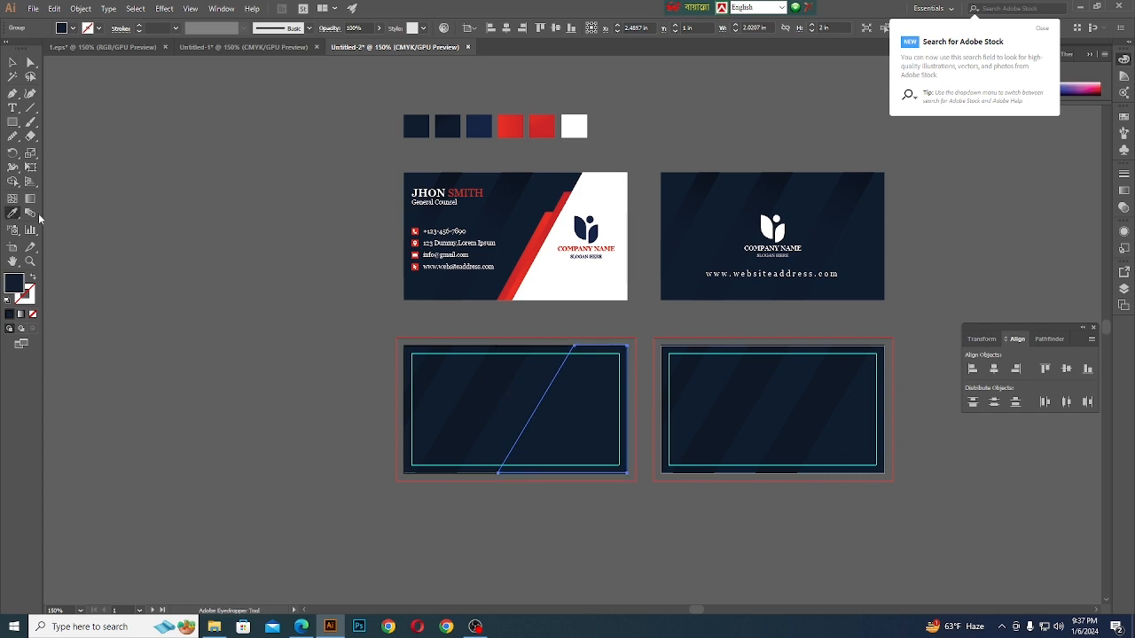
click(571, 277)
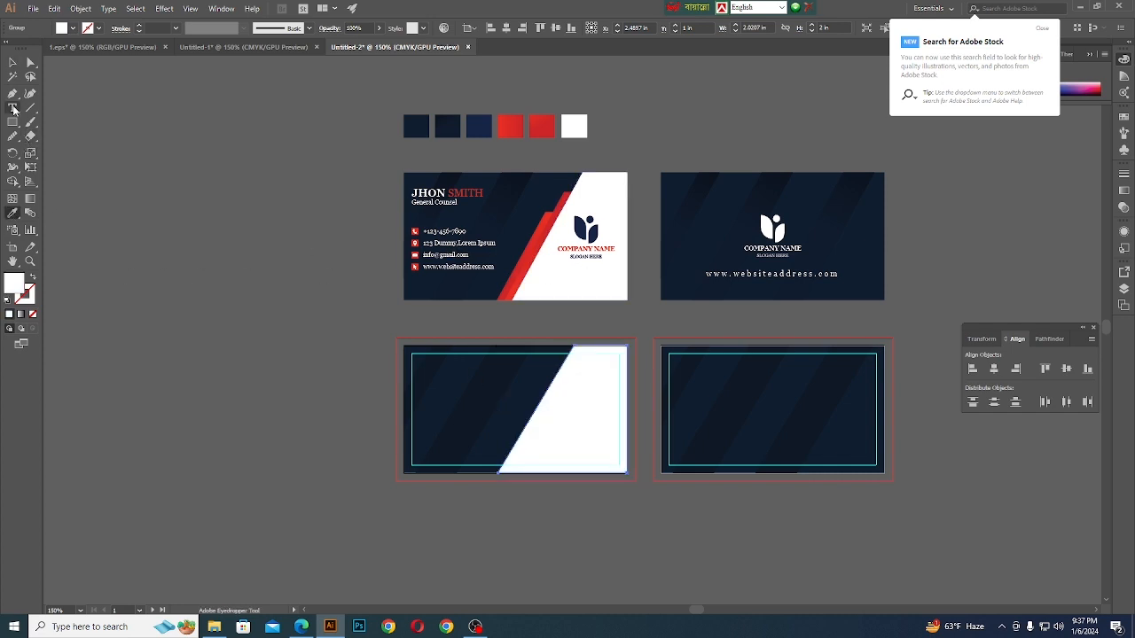
Copy the first card's white slanted shape about 0.15 in leftward, and place a second copy further left of that one
click(11, 64)
click(664, 477)
scroll(664, 477, up, 1)
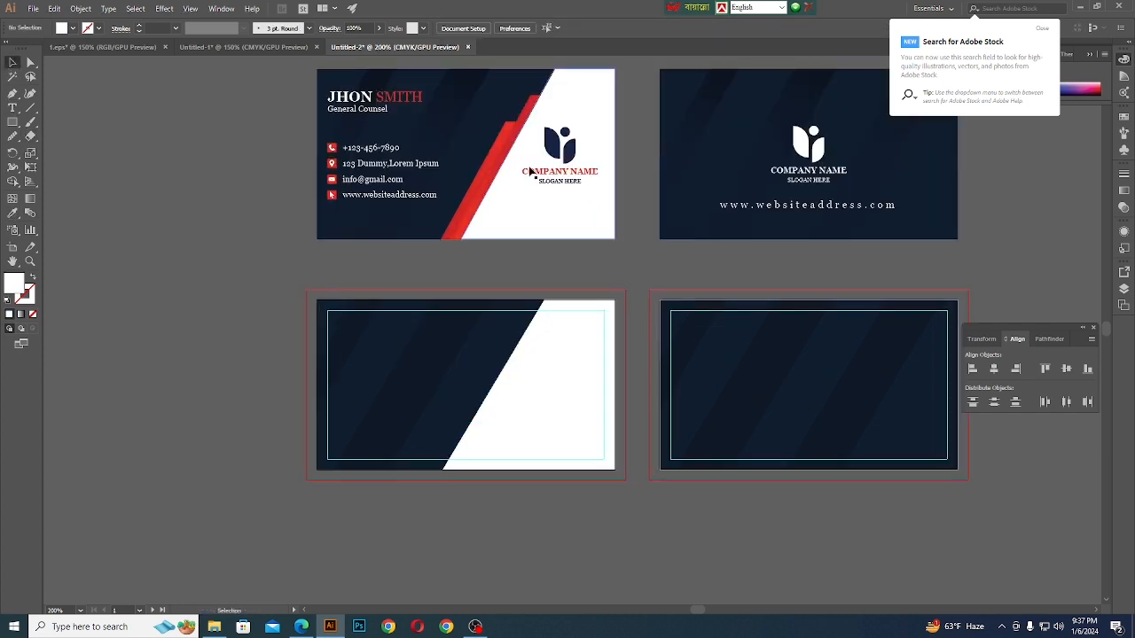
drag(553, 403, 543, 406)
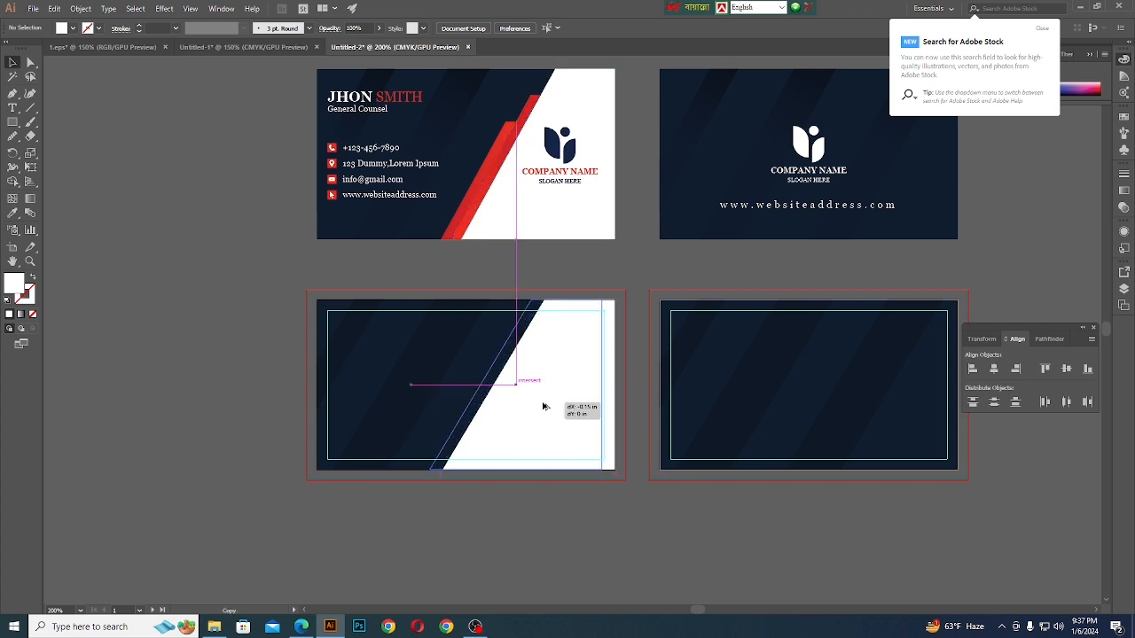
drag(544, 407, 524, 412)
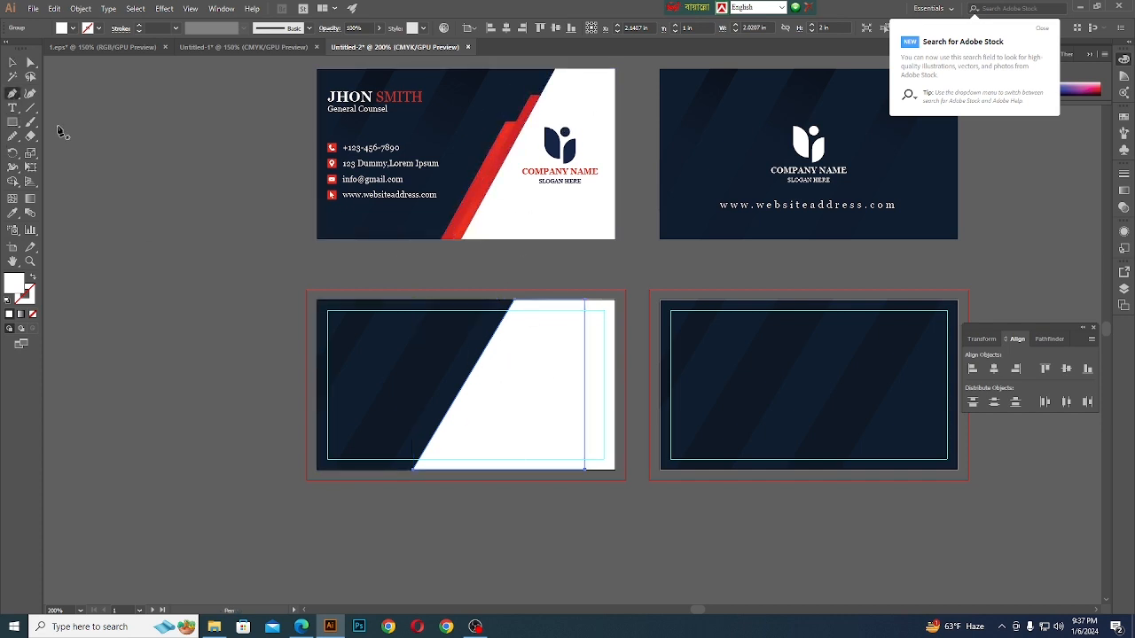
Draw a horizontal Pen line about 1.75 in long across the first card's slanted edges and copy it a short distance below
click(13, 93)
click(435, 348)
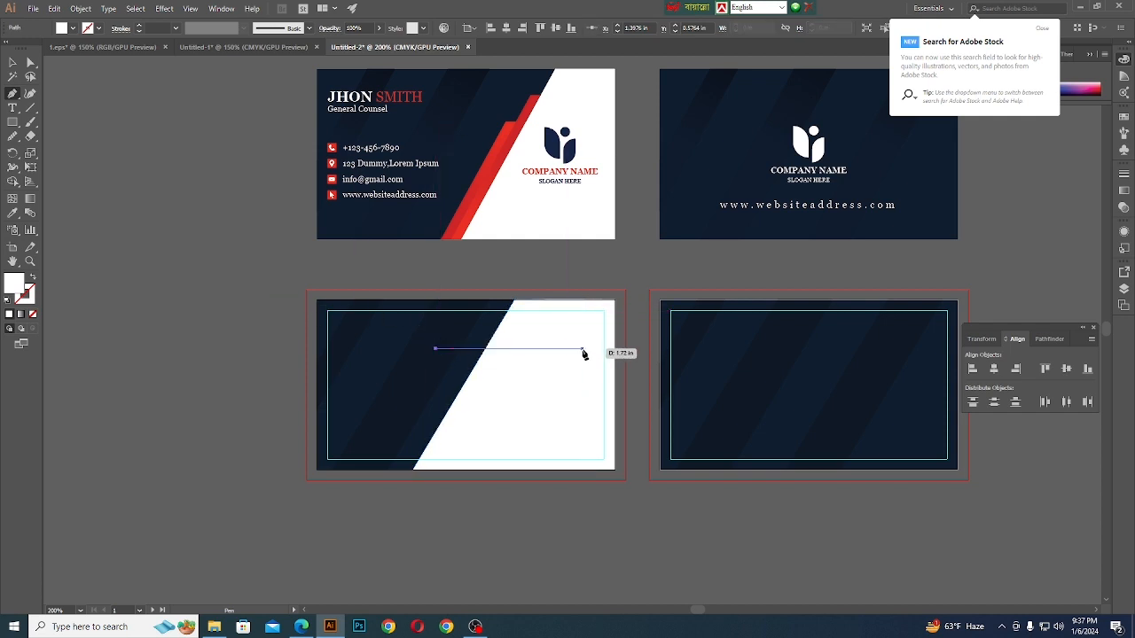
click(585, 347)
click(13, 63)
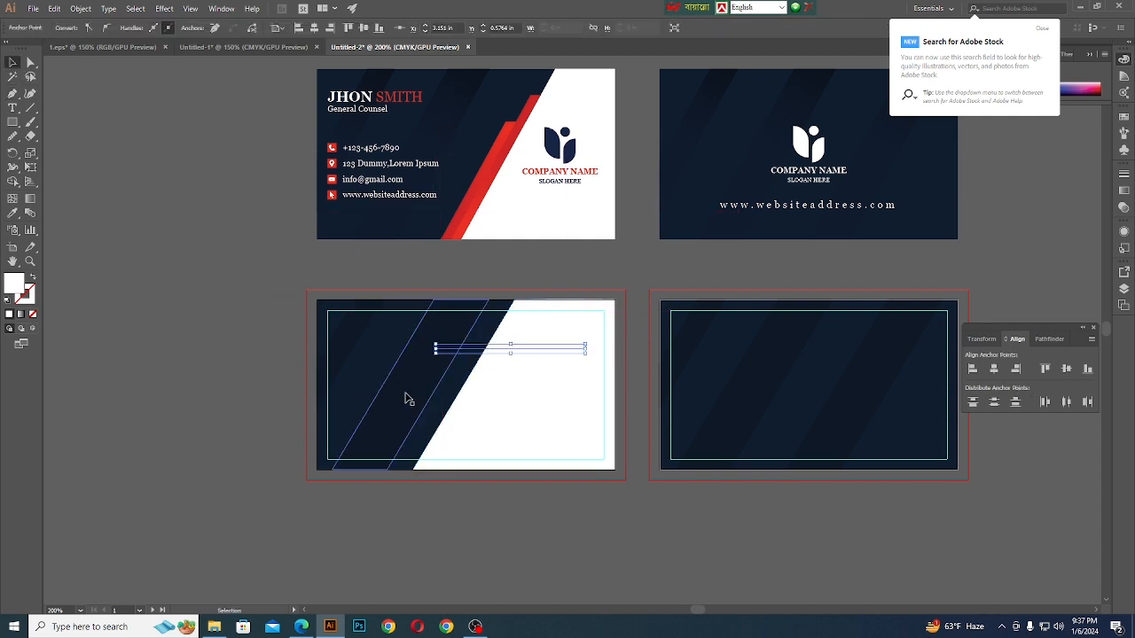
drag(468, 348, 469, 369)
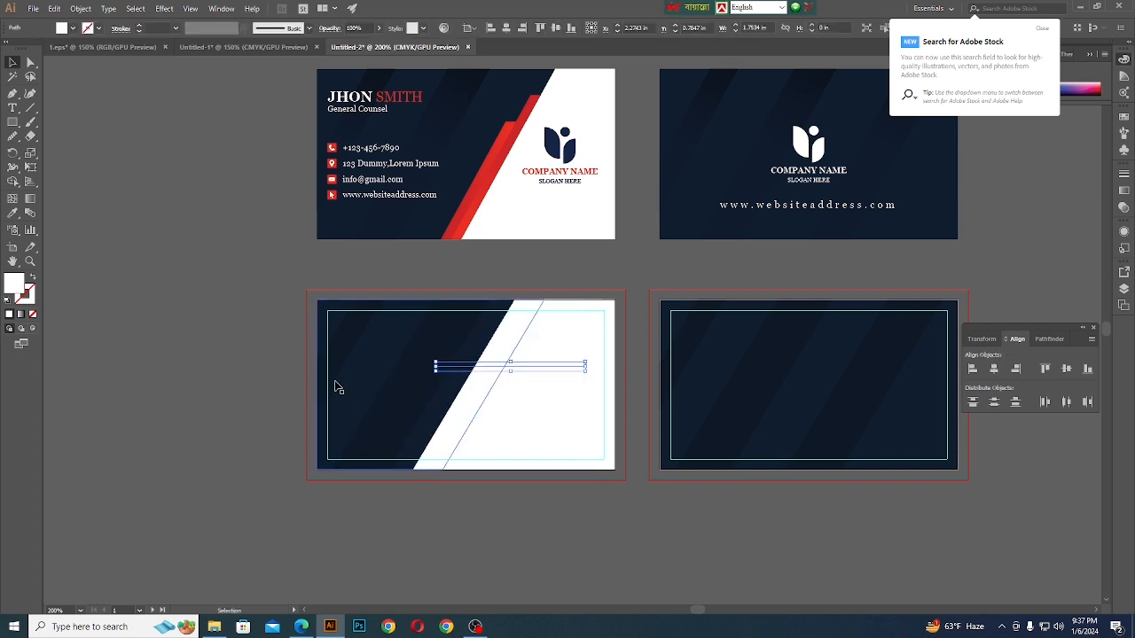
Select all the first card's artwork and merge the white regions right of the slanted strips with the Shape Builder tool
drag(281, 333, 598, 410)
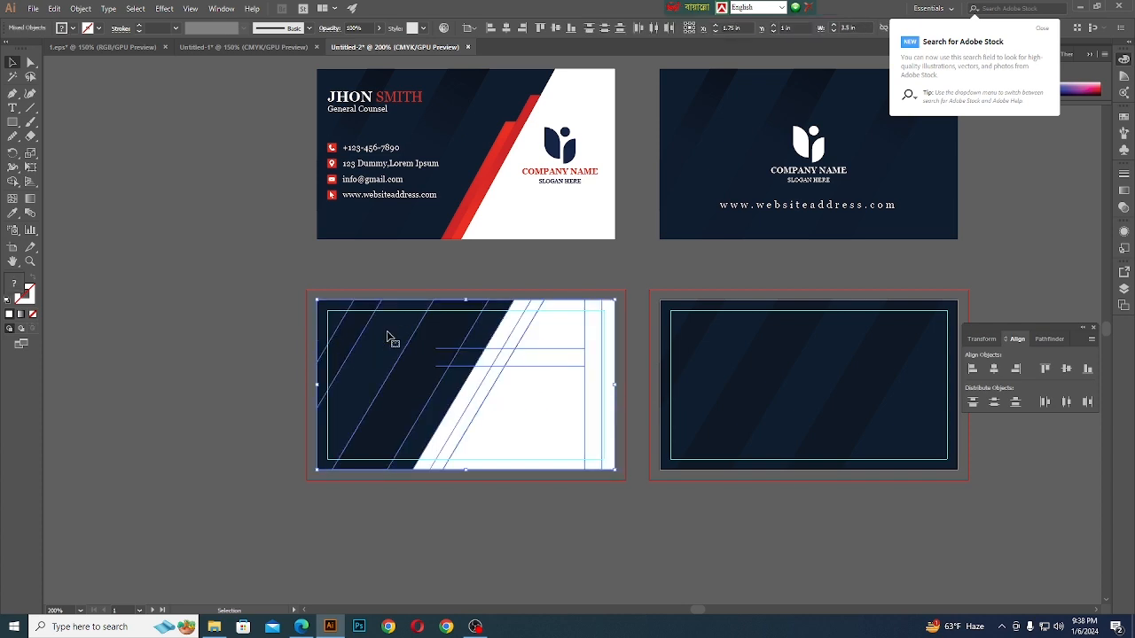
click(14, 181)
scroll(509, 356, up, 2)
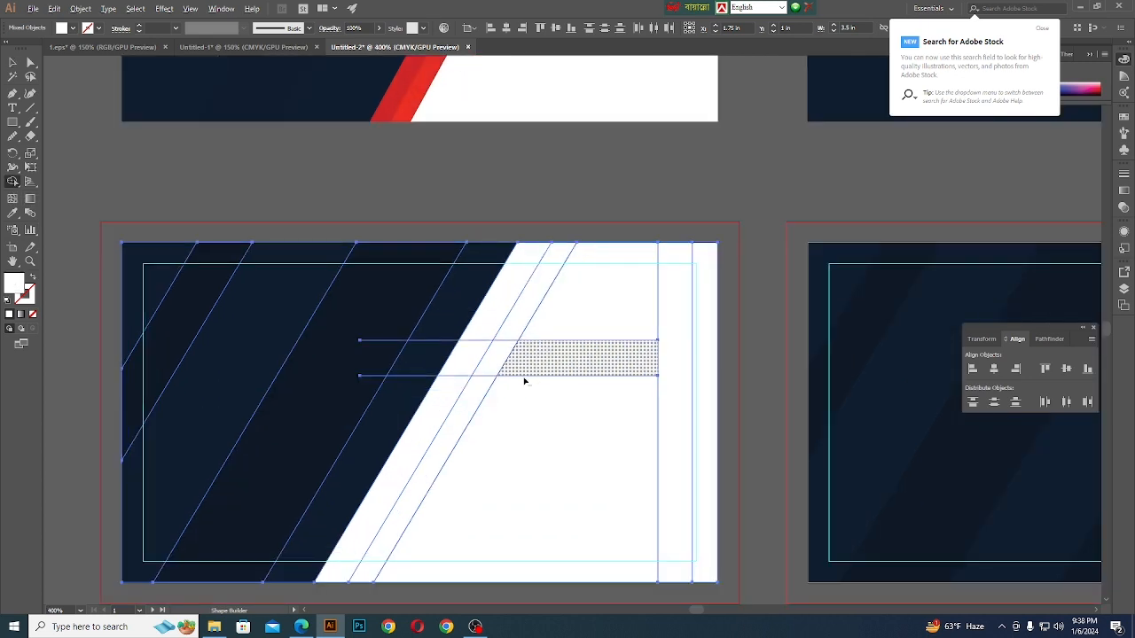
scroll(520, 380, down, 1)
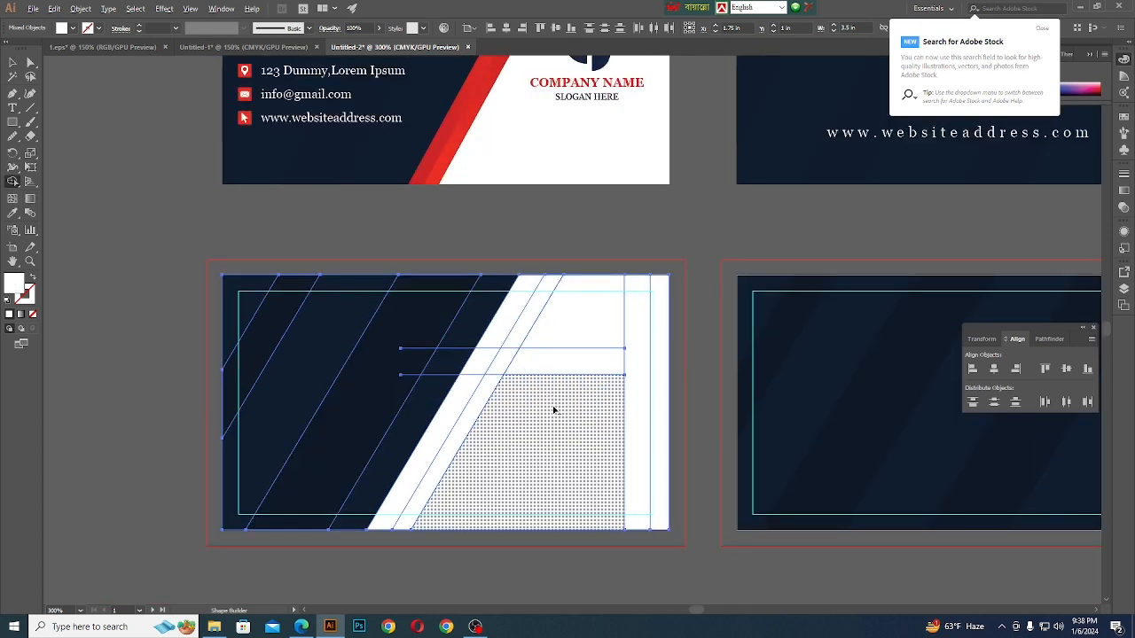
scroll(553, 409, down, 1)
scroll(603, 355, up, 2)
scroll(527, 372, down, 2)
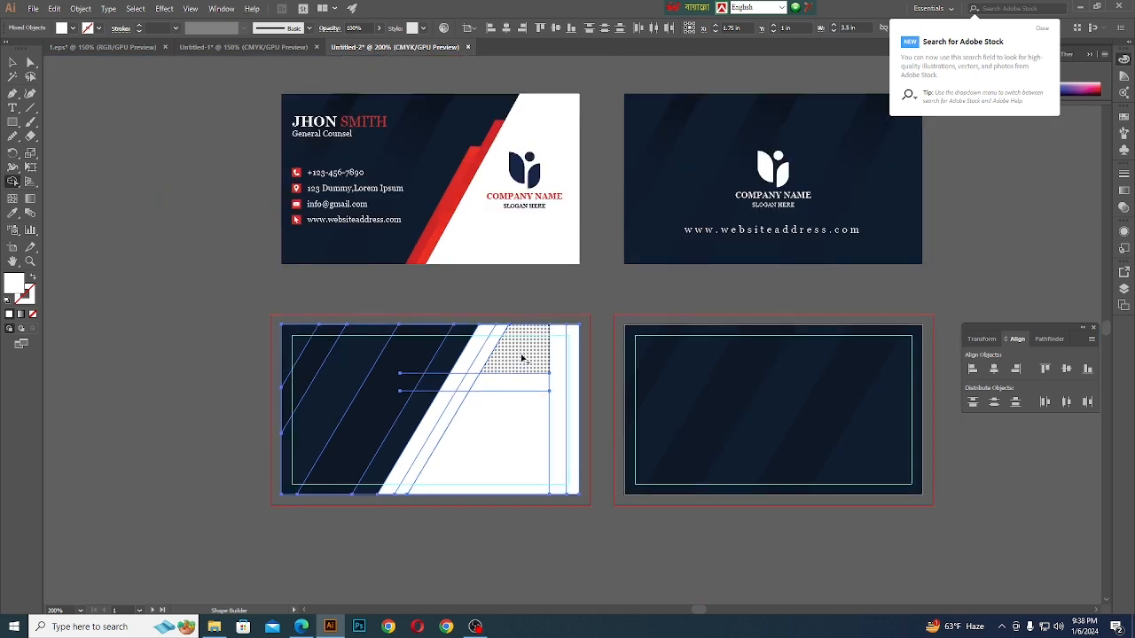
mouse_move(522, 357)
mouse_down()
mouse_move(529, 426)
mouse_move(562, 423)
mouse_move(550, 479)
mouse_up()
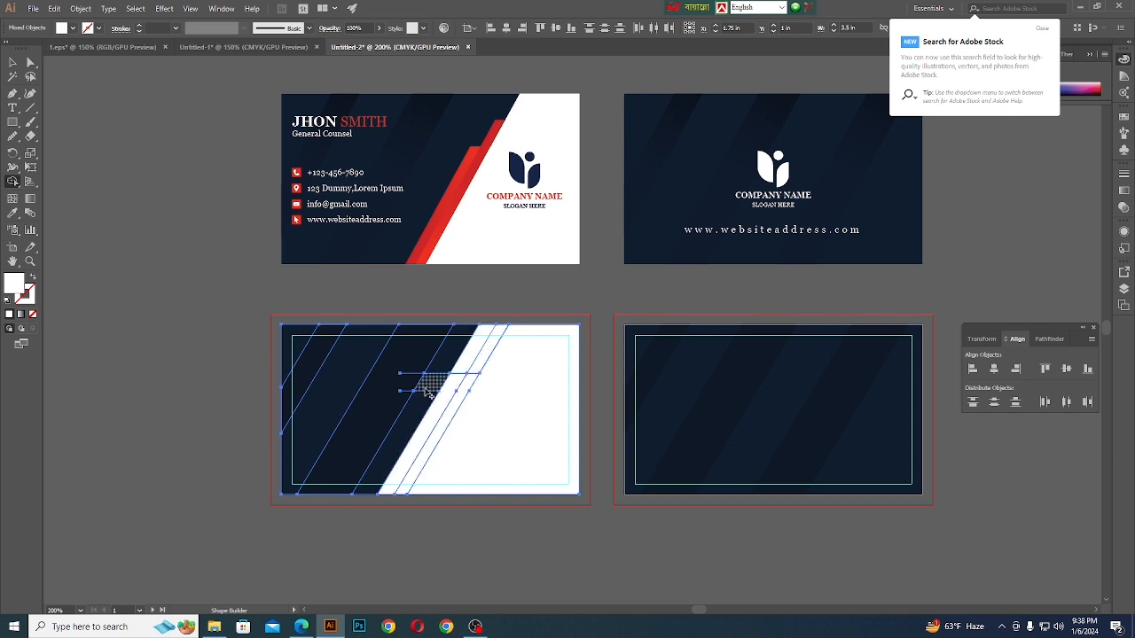
scroll(428, 405, up, 2)
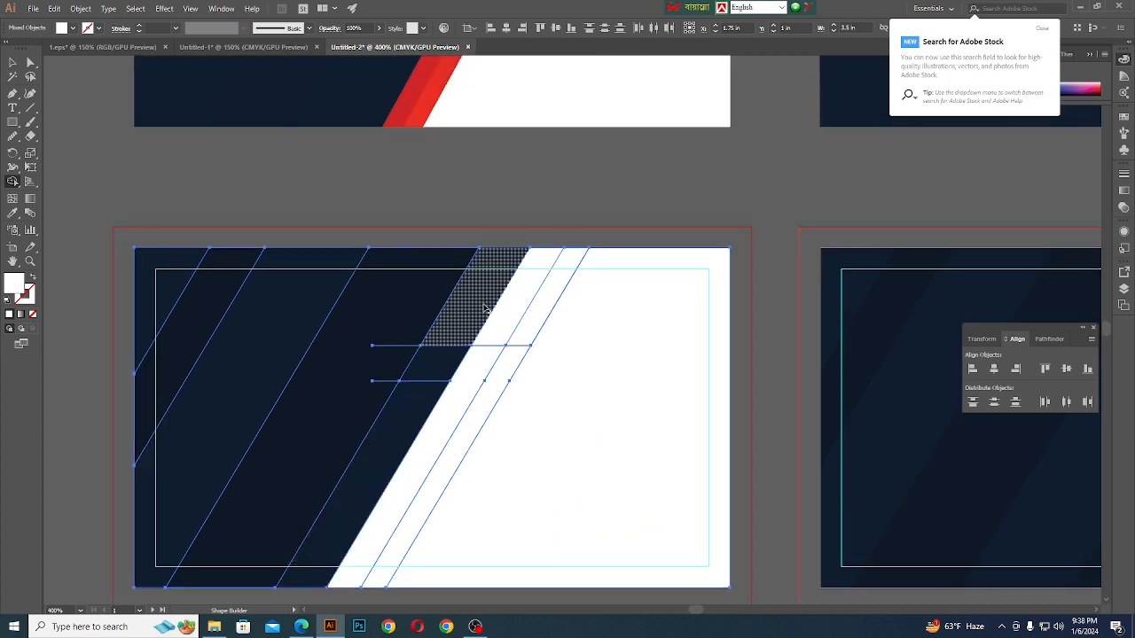
scroll(496, 266, down, 1)
scroll(505, 386, down, 1)
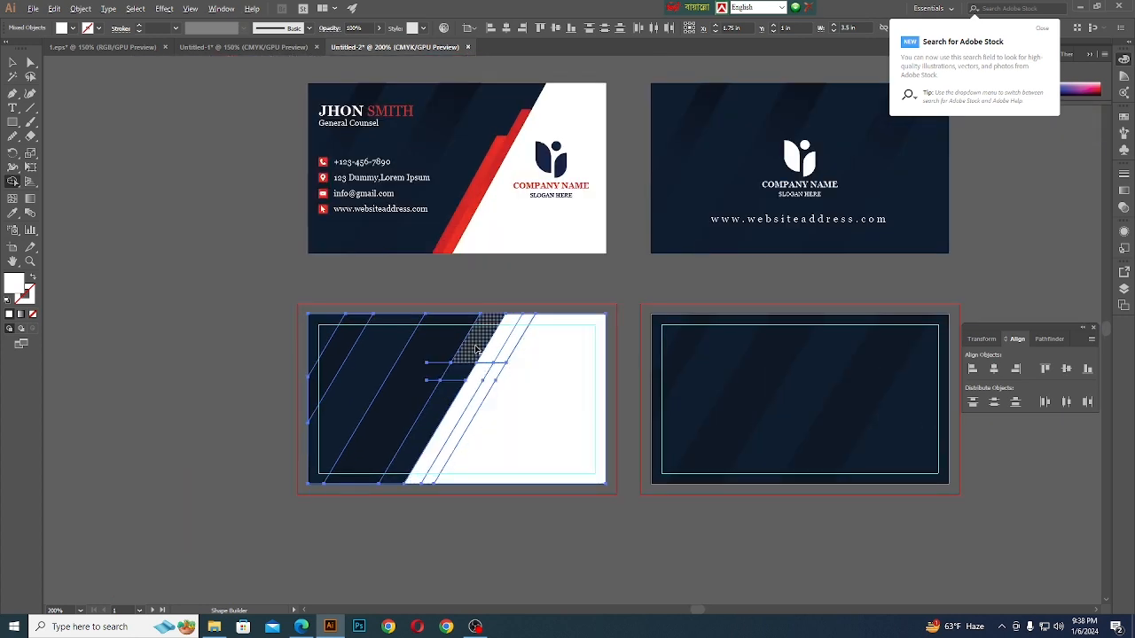
scroll(474, 342, up, 1)
mouse_move(440, 422)
mouse_down()
mouse_move(443, 390)
mouse_move(505, 332)
mouse_move(514, 339)
mouse_move(479, 362)
mouse_up()
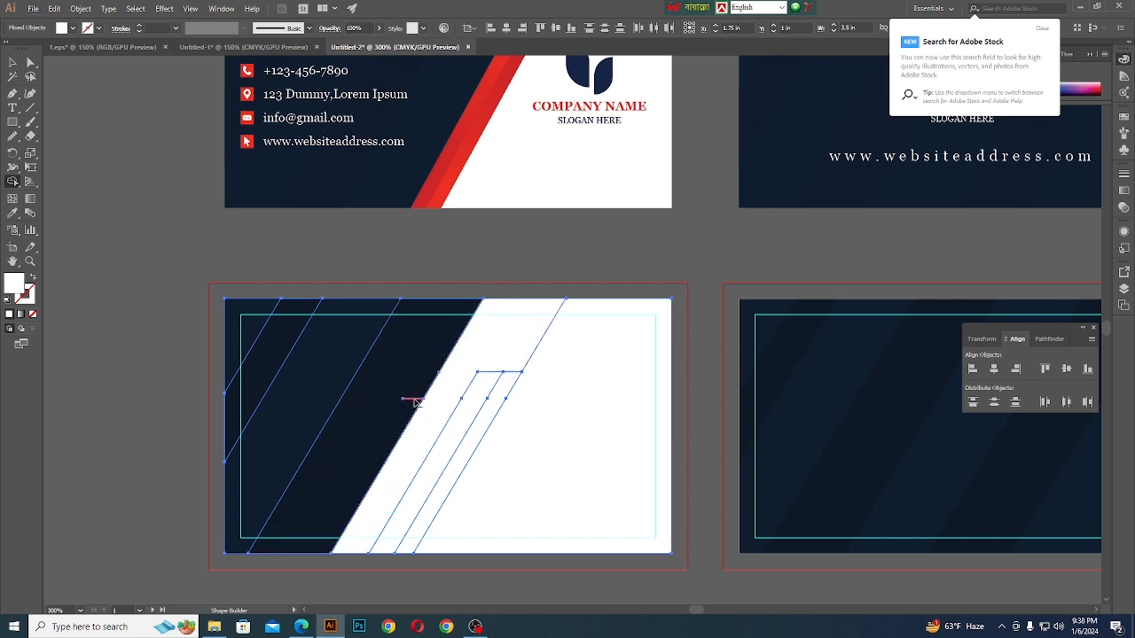
key(v)
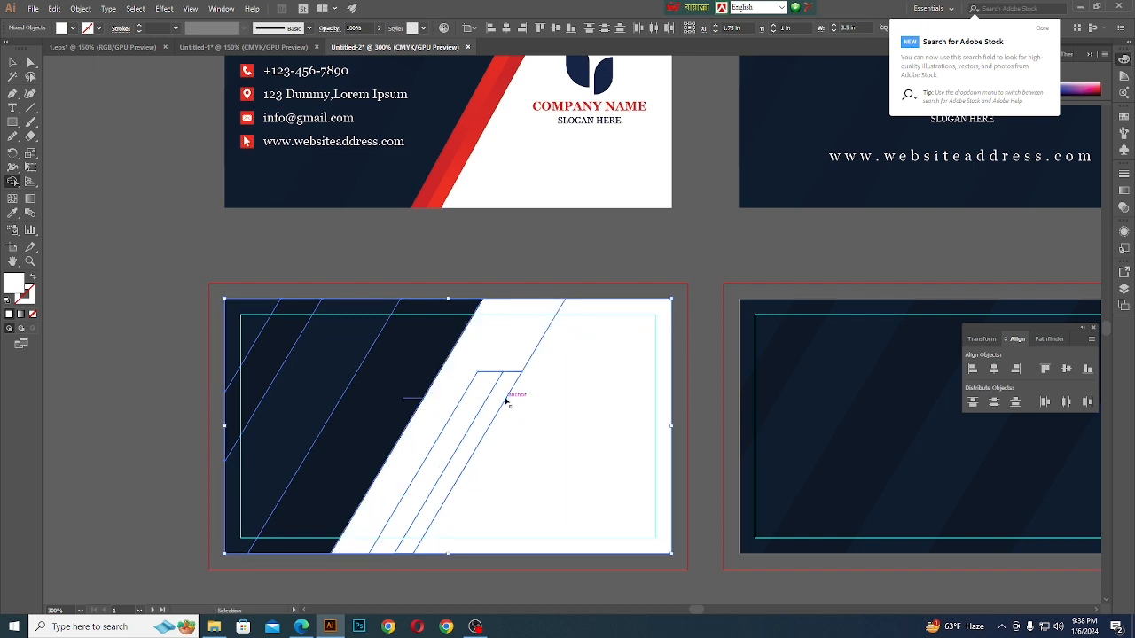
key(ctrl+z)
Merge the strip sections above the staggered horizontal cuts with the adjoining background stripe using Shape Builder, and delete the leftover line segments
key(shift+m)
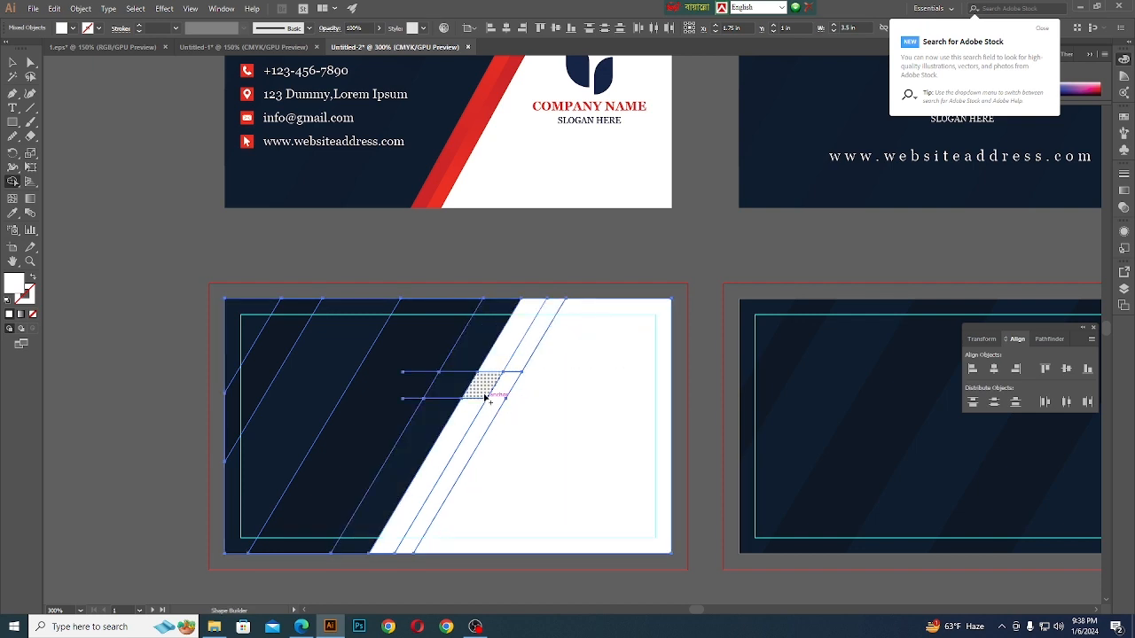
mouse_move(436, 415)
mouse_down()
mouse_move(494, 340)
mouse_move(476, 393)
mouse_move(499, 373)
mouse_up()
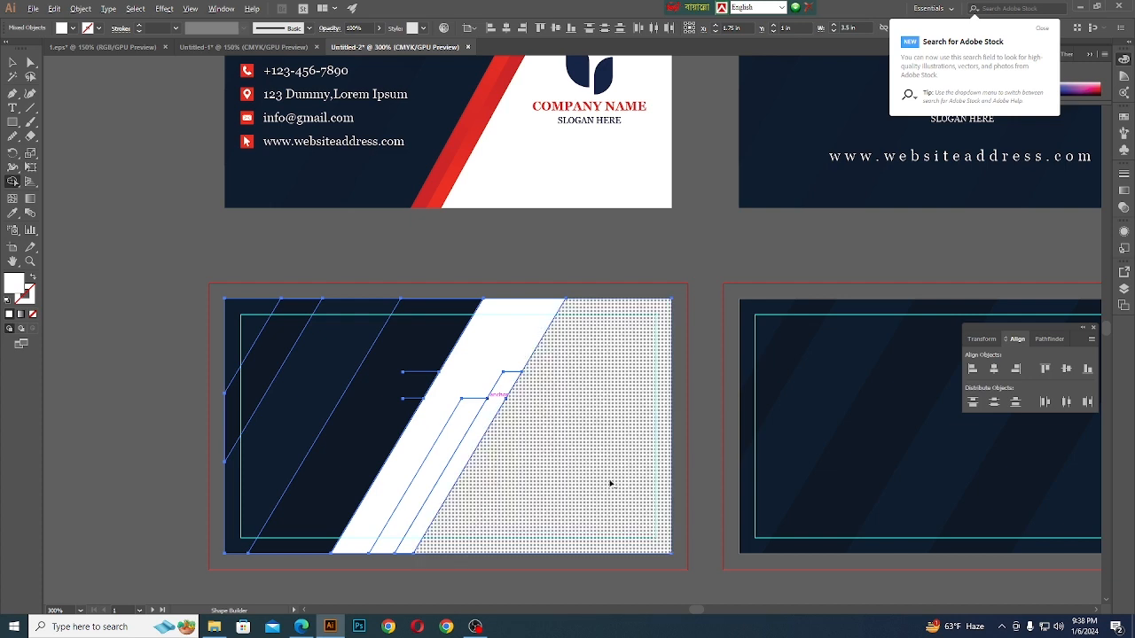
scroll(610, 483, down, 1)
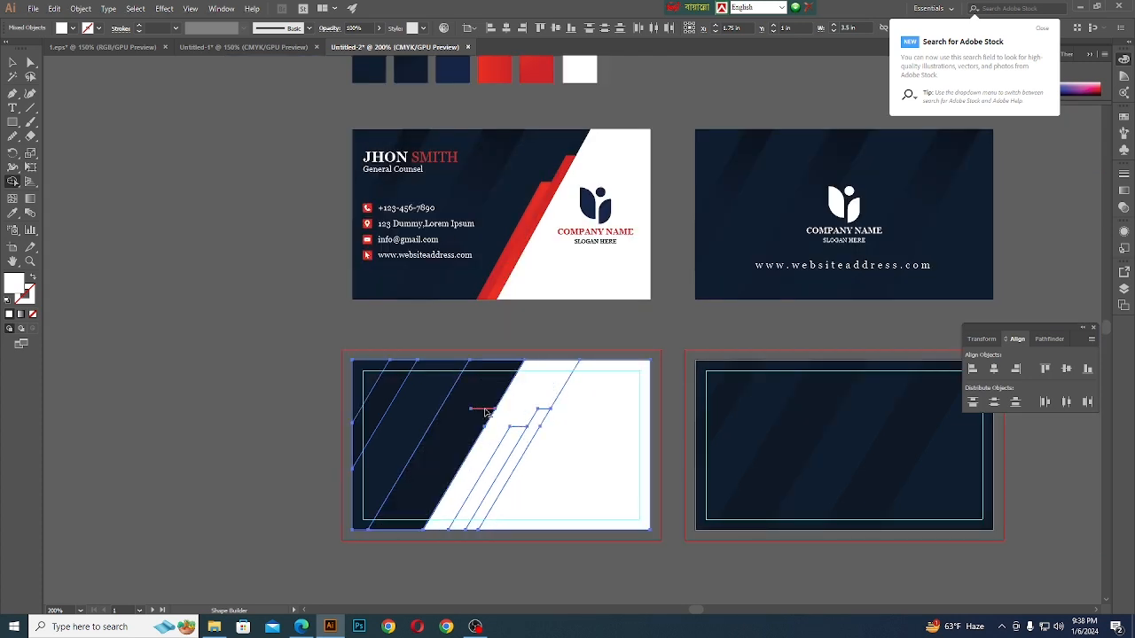
click(13, 62)
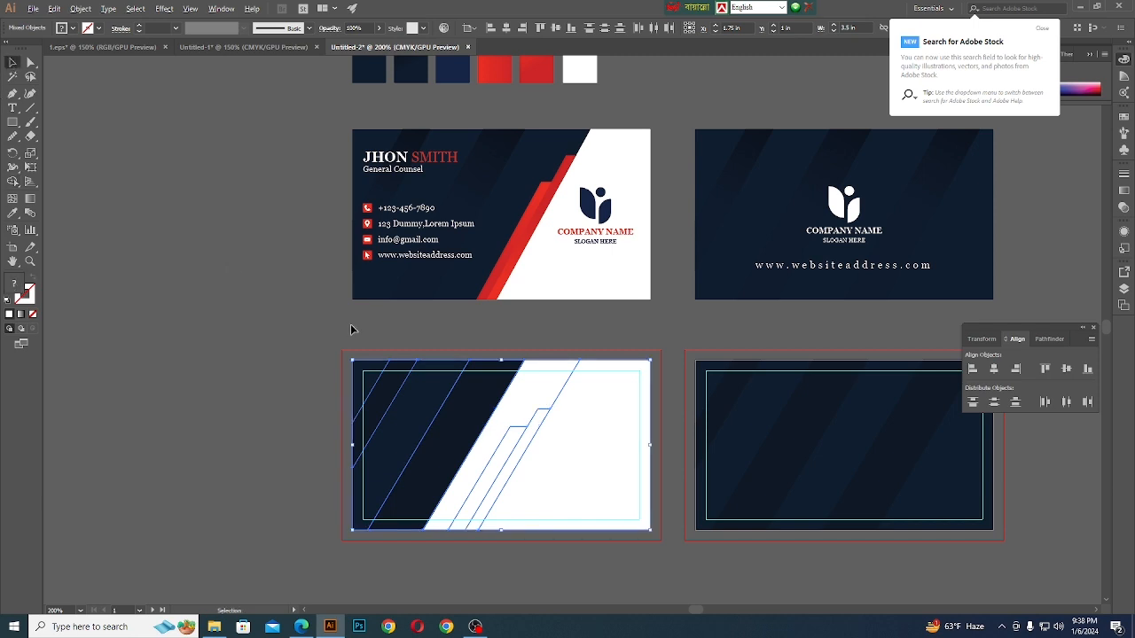
Fill the merged stepped background stripe on the first card with dark navy sampled from the reference card front
scroll(354, 335, down, 1)
click(482, 393)
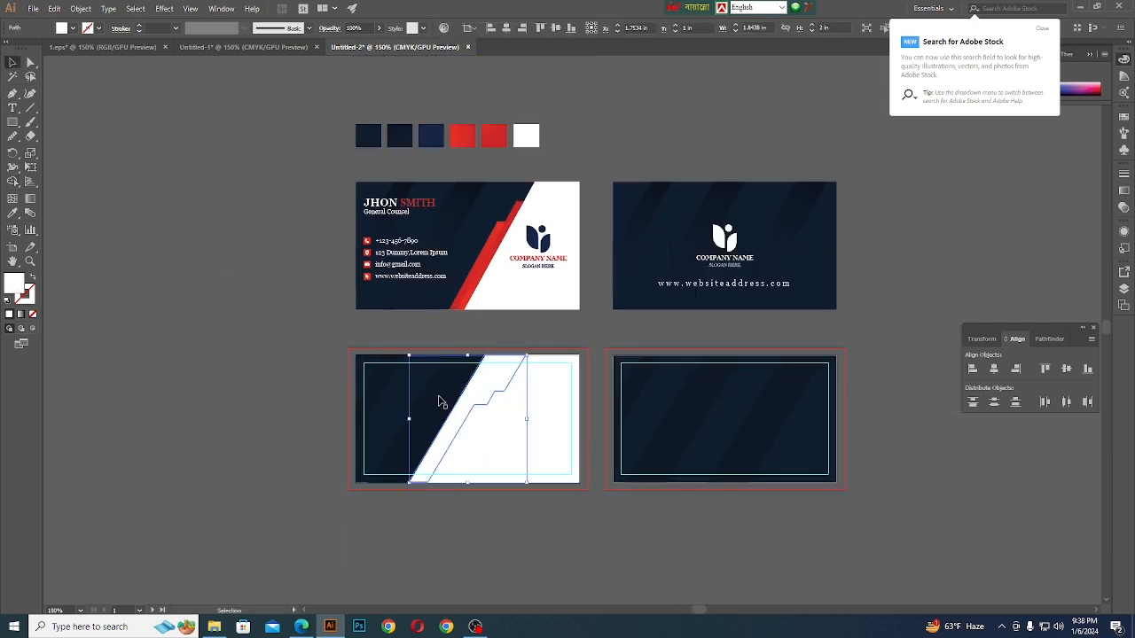
click(12, 214)
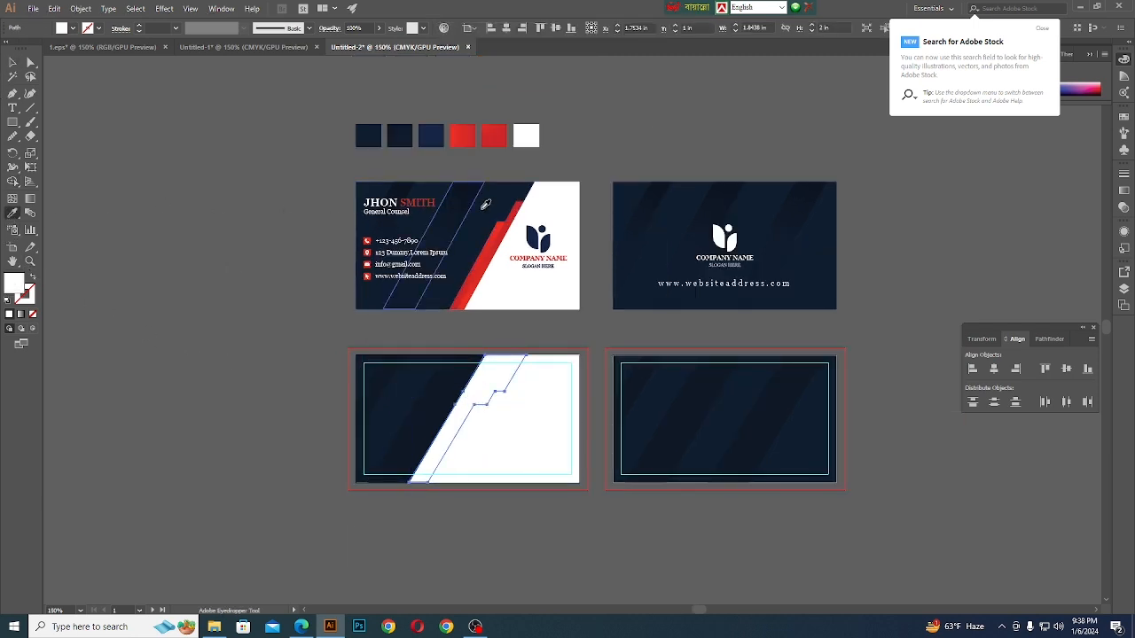
click(491, 203)
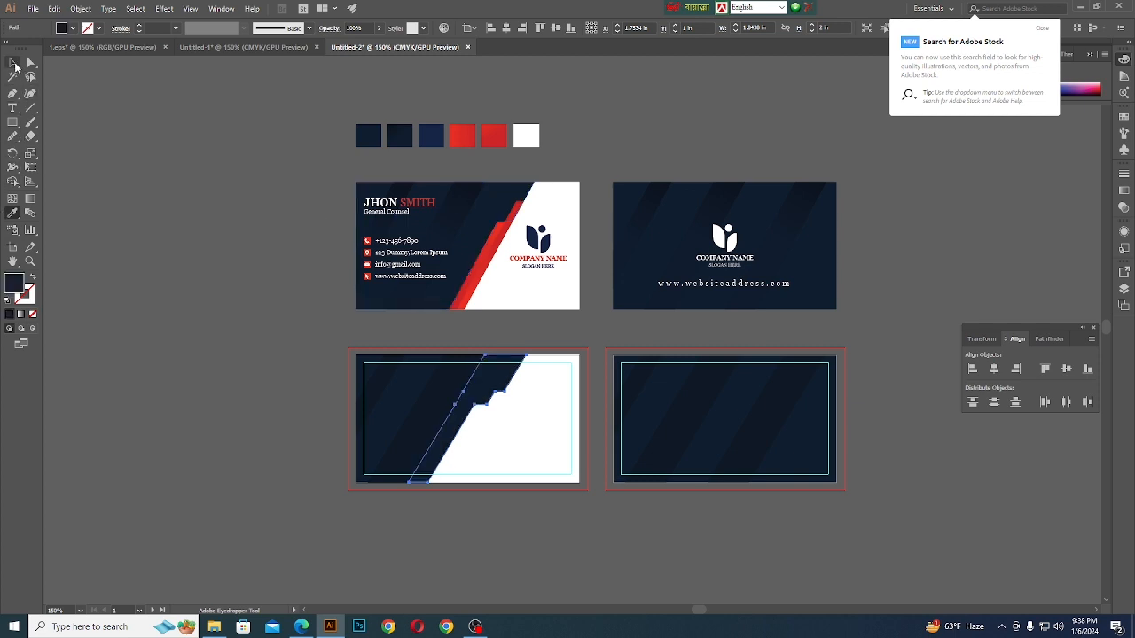
click(13, 63)
scroll(448, 200, up, 4)
scroll(603, 165, down, 3)
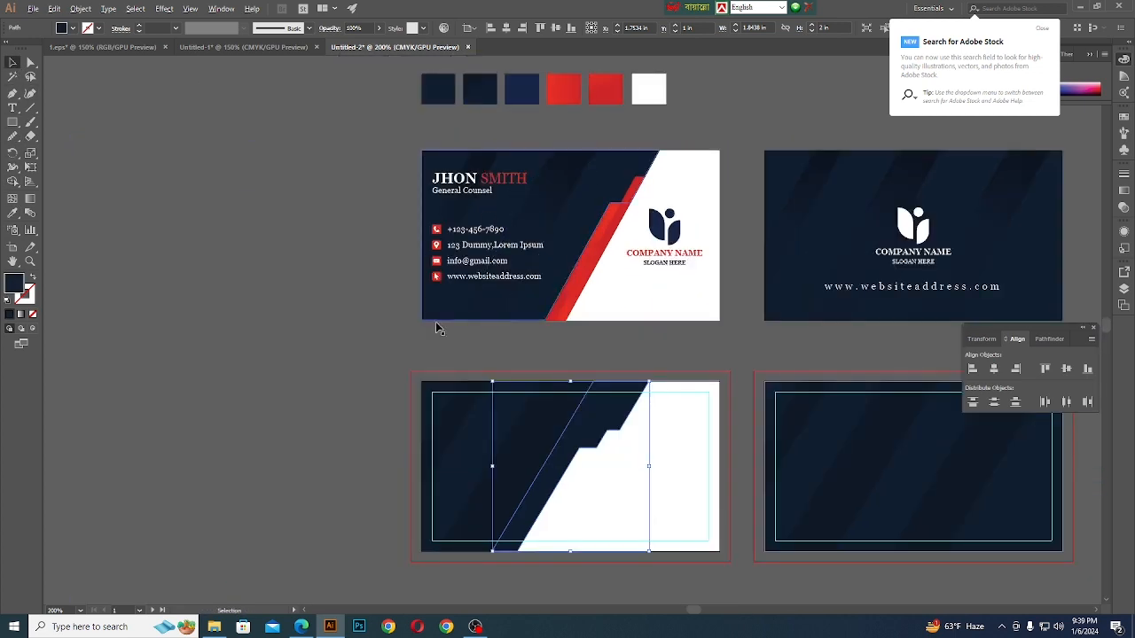
click(264, 483)
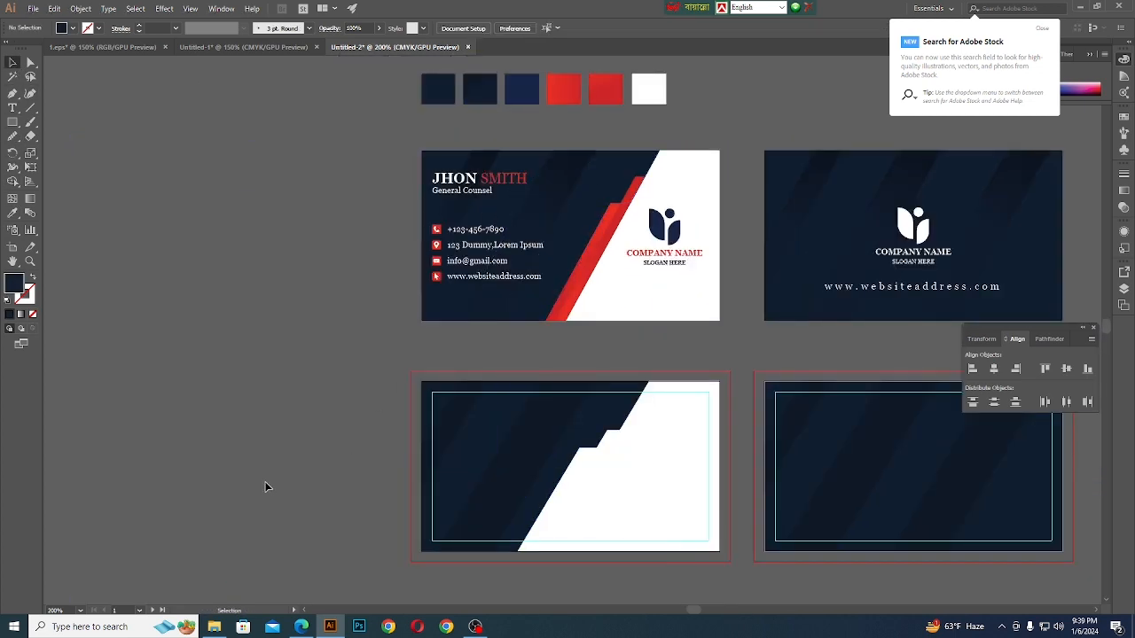
Ungroup the white shapes on the first card and fill the shorter slanted strip with the brighter red gradient swatch
click(562, 496)
right_click(550, 507)
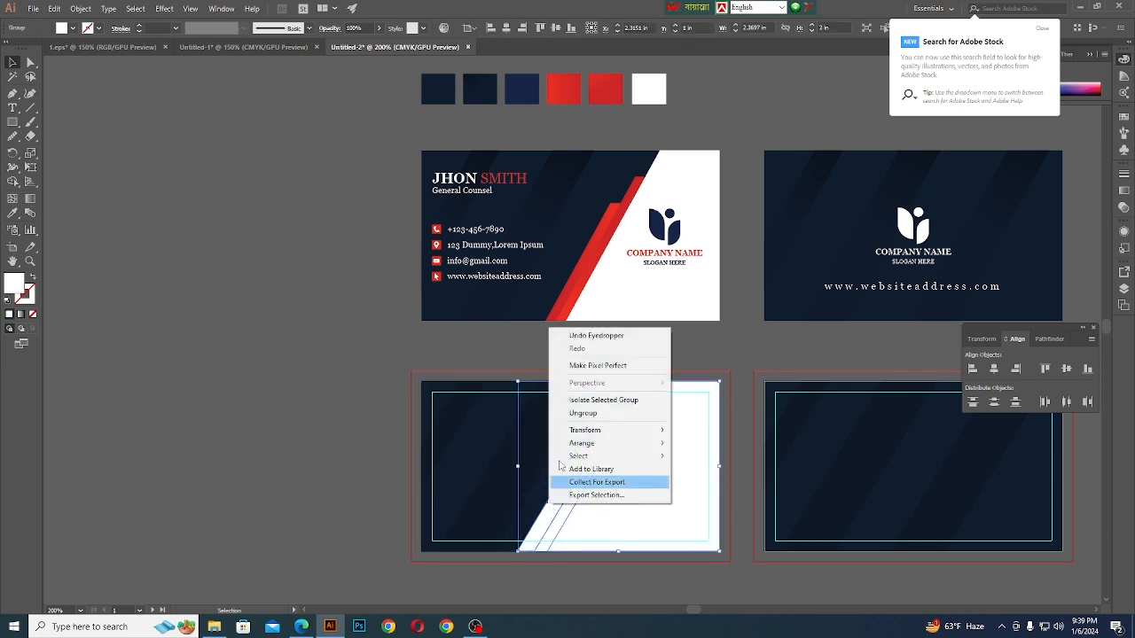
click(570, 413)
click(329, 431)
click(535, 530)
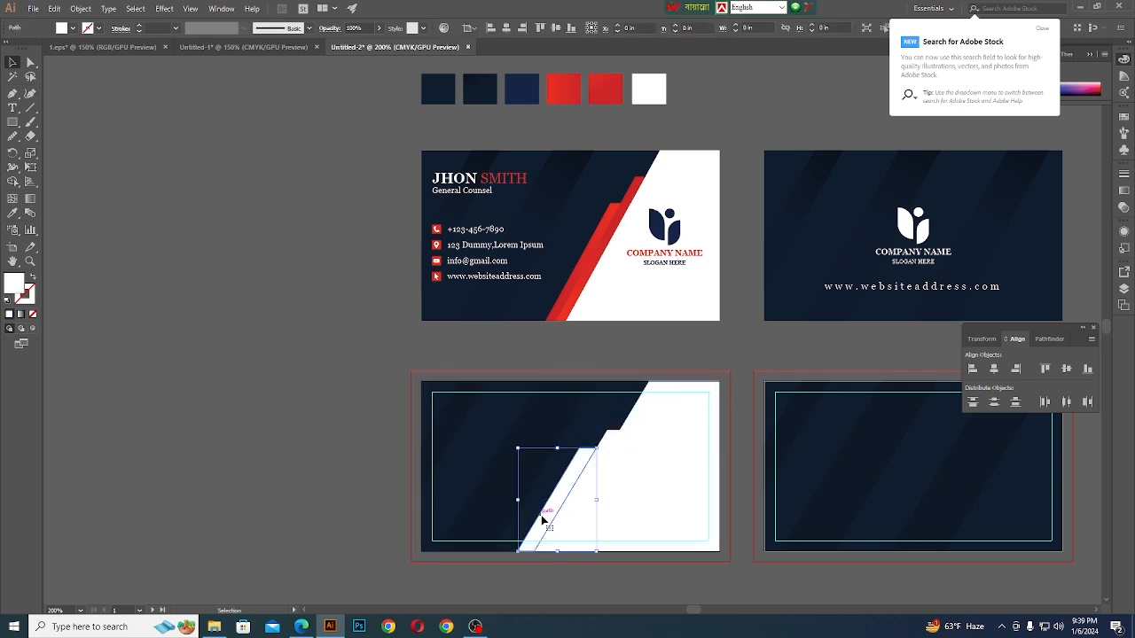
click(15, 214)
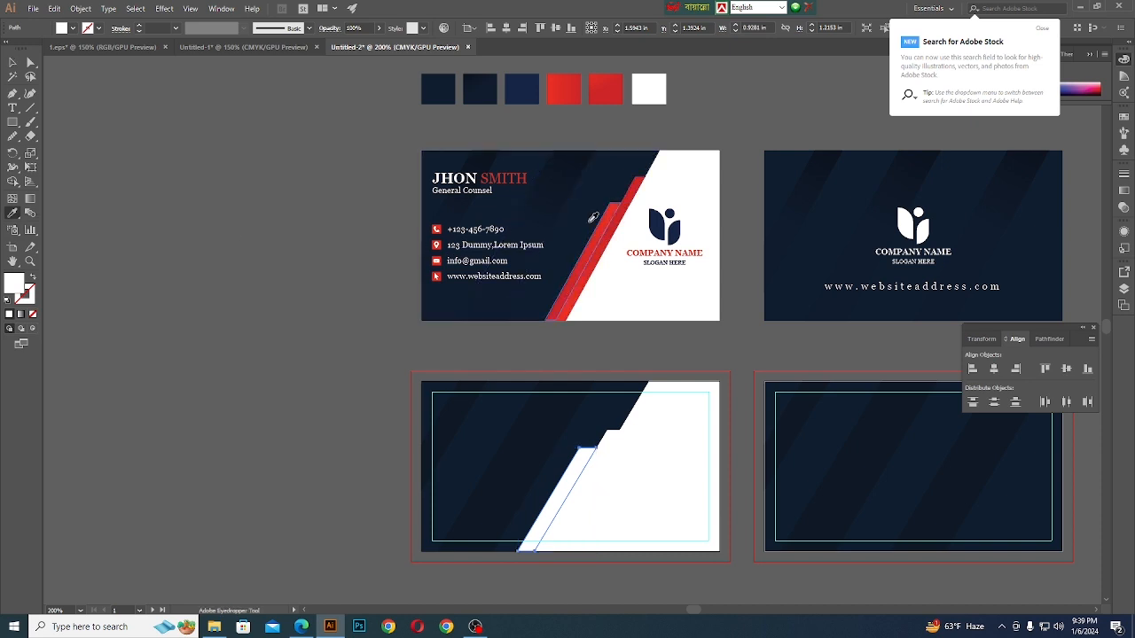
click(569, 86)
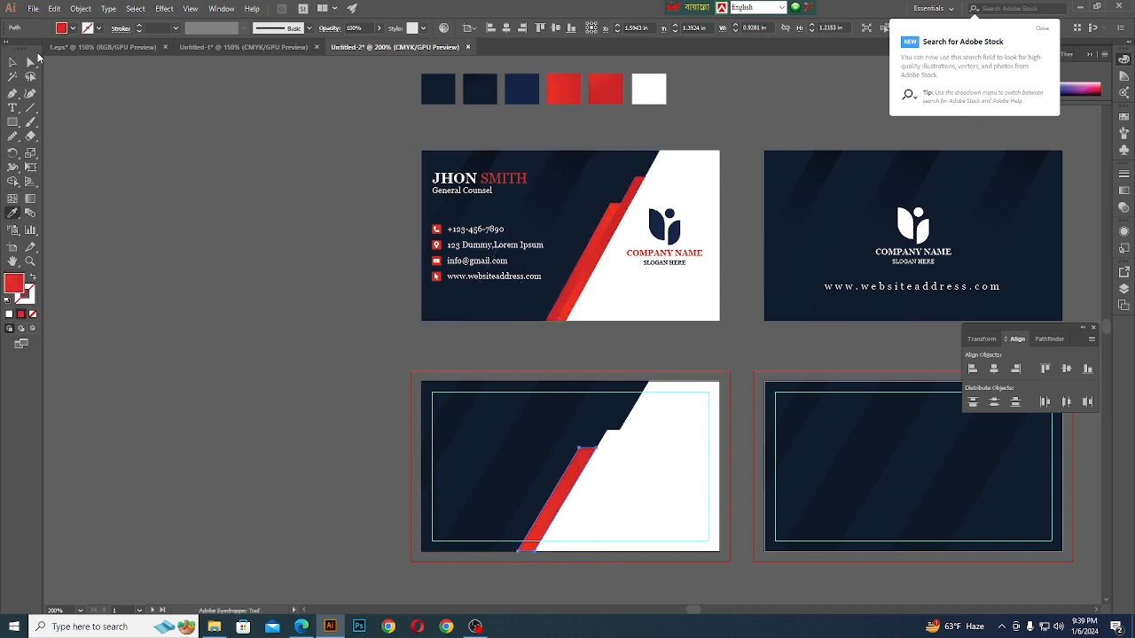
Fill the taller slanted strip beside the white area with the darker red swatch using the Eyedropper
click(14, 66)
click(610, 445)
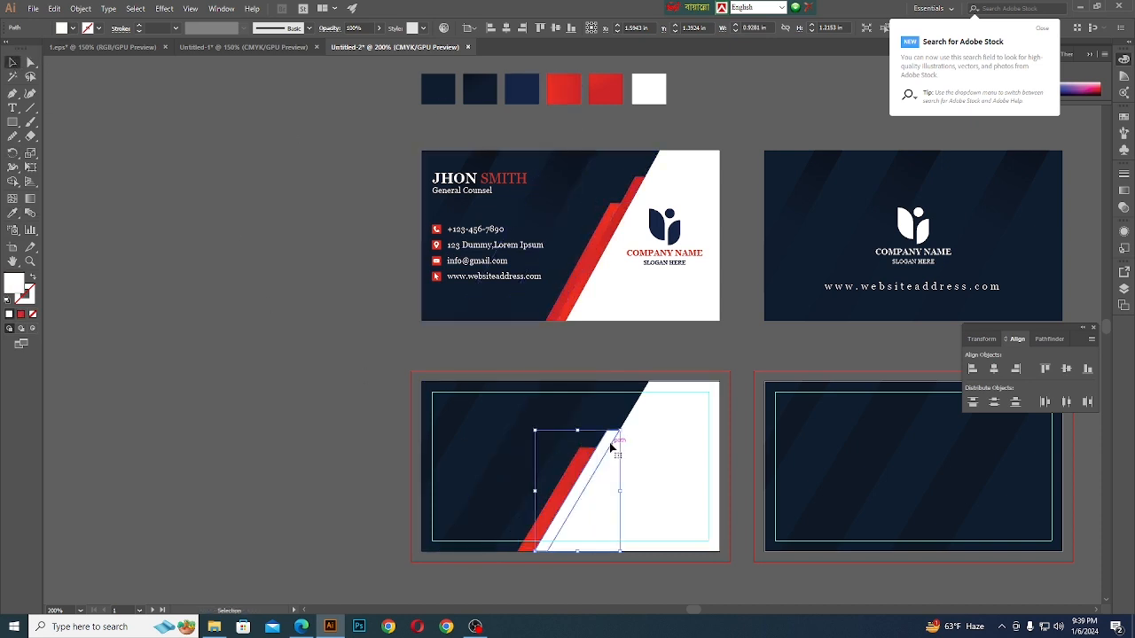
click(16, 218)
scroll(541, 364, up, 2)
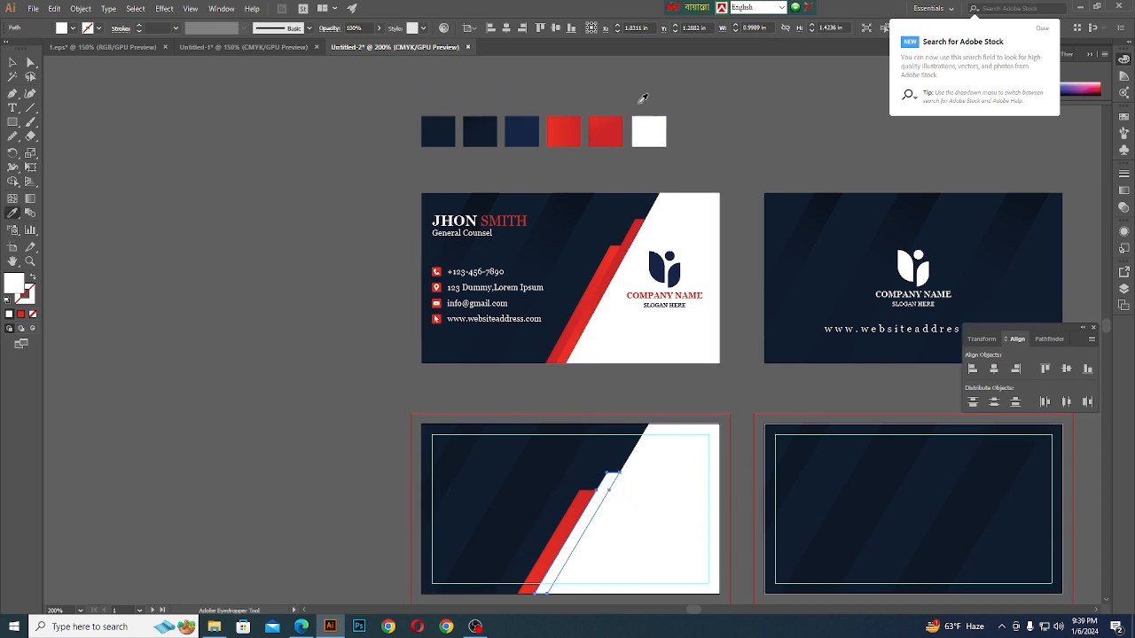
click(607, 130)
click(15, 62)
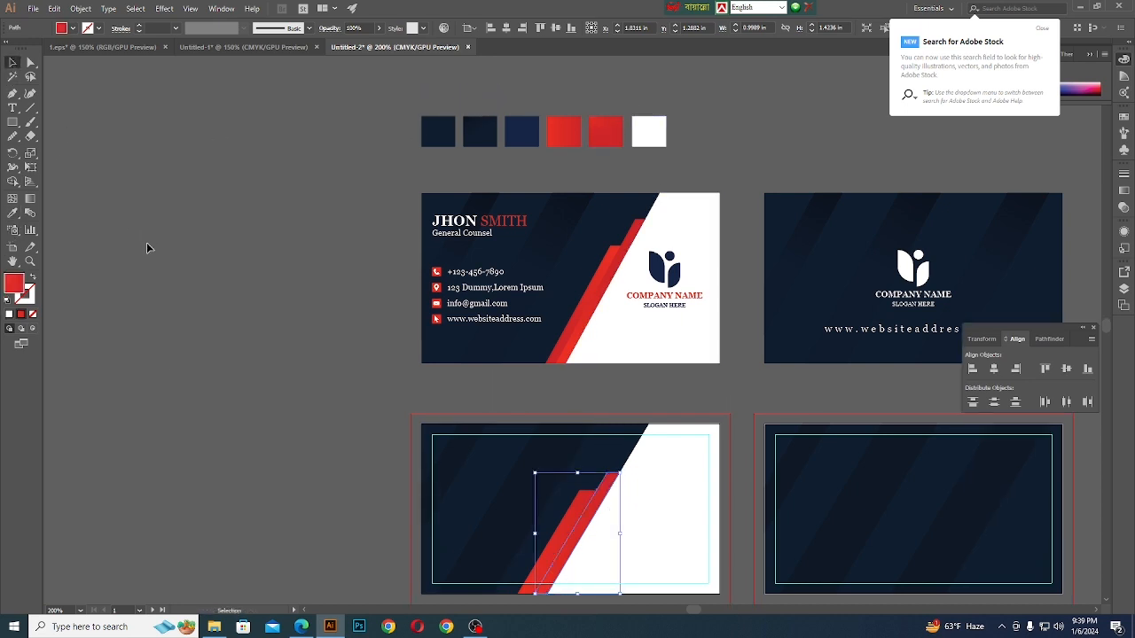
scroll(146, 242, down, 1)
click(252, 364)
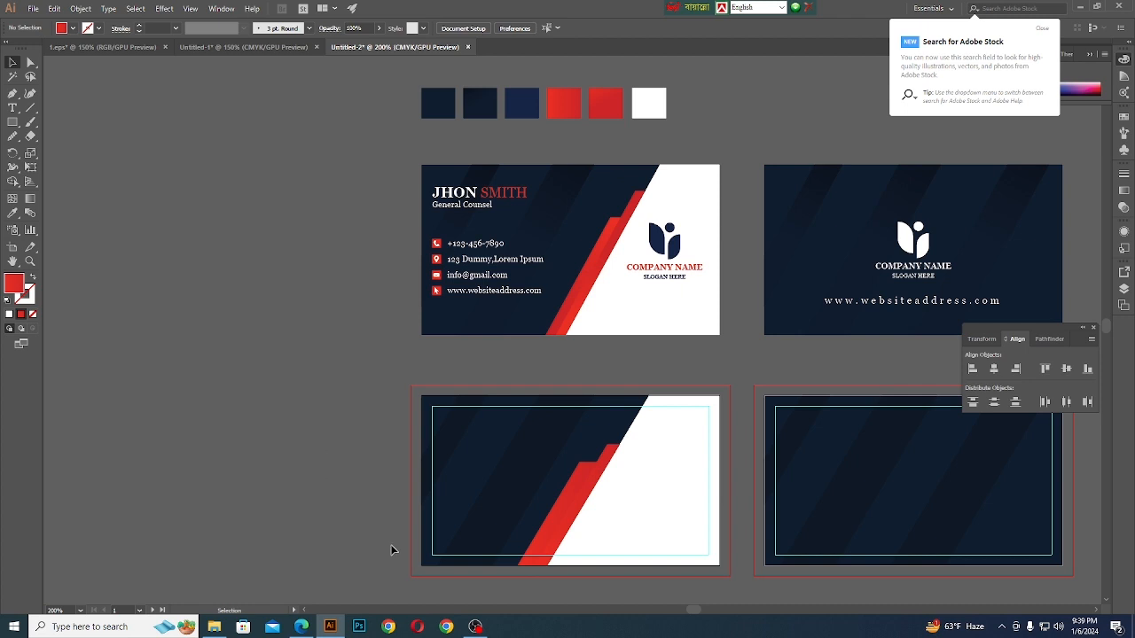
Apply the red gradient sampled from the reference card's shorter slanted strip to the shorter strip on the first card
scroll(581, 519, up, 2)
scroll(466, 432, up, 2)
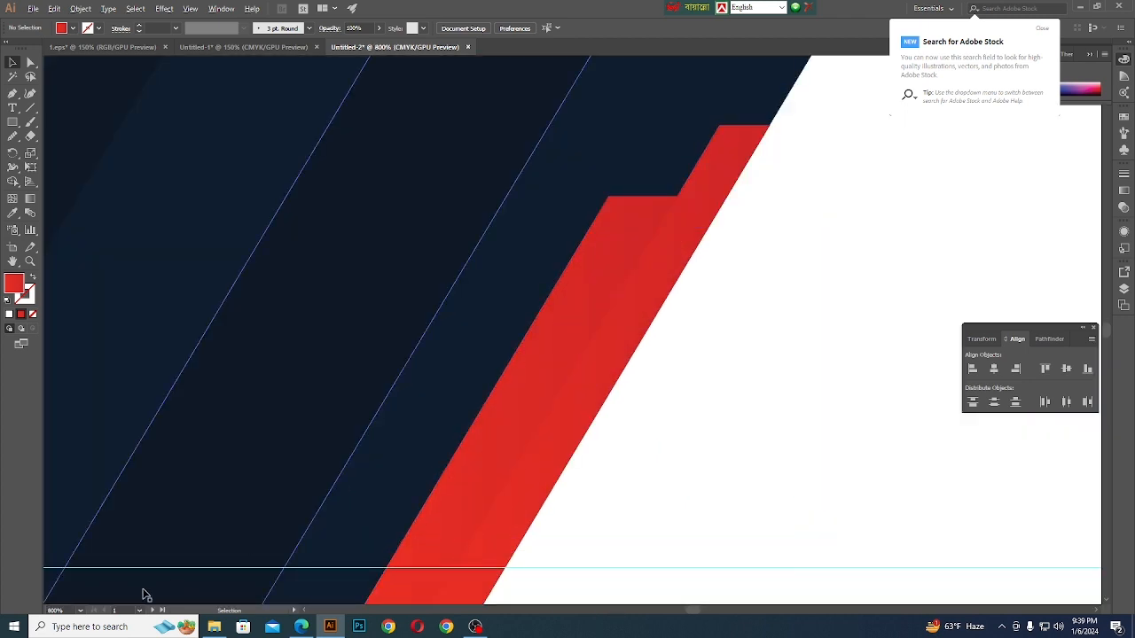
scroll(414, 345, down, 1)
scroll(407, 451, down, 1)
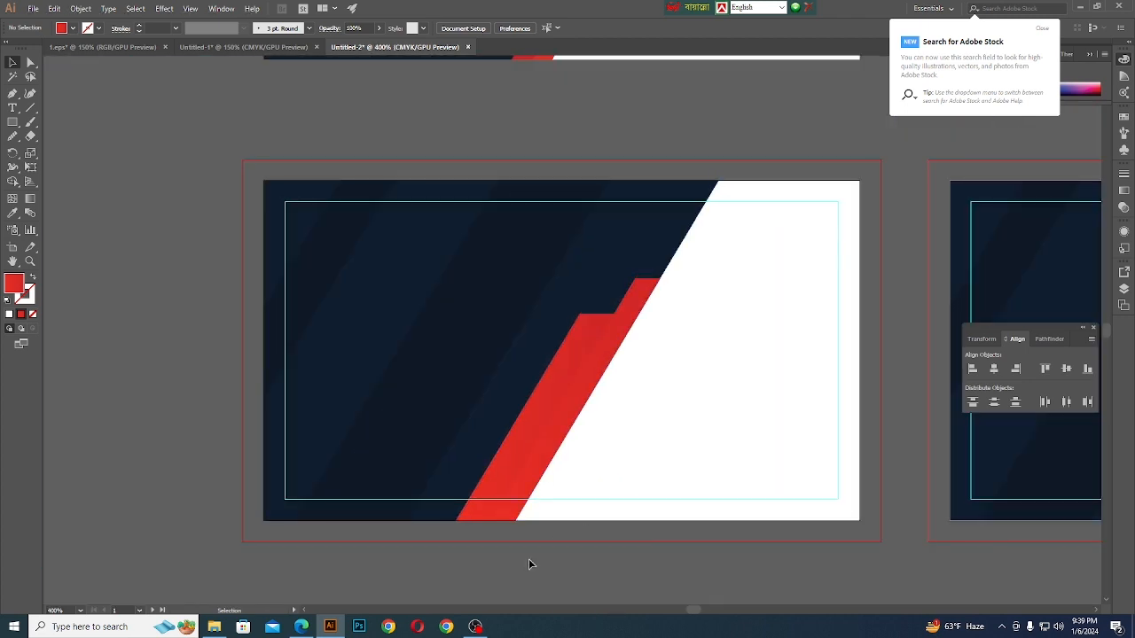
click(509, 456)
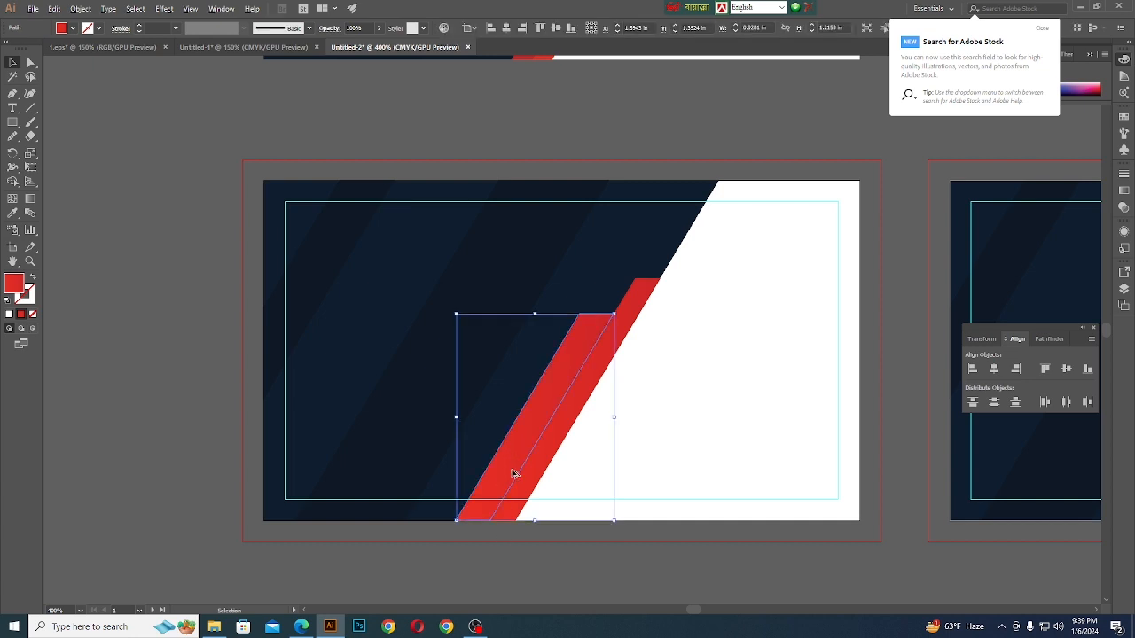
scroll(512, 464, down, 2)
scroll(577, 282, up, 1)
scroll(514, 233, up, 1)
scroll(321, 447, down, 1)
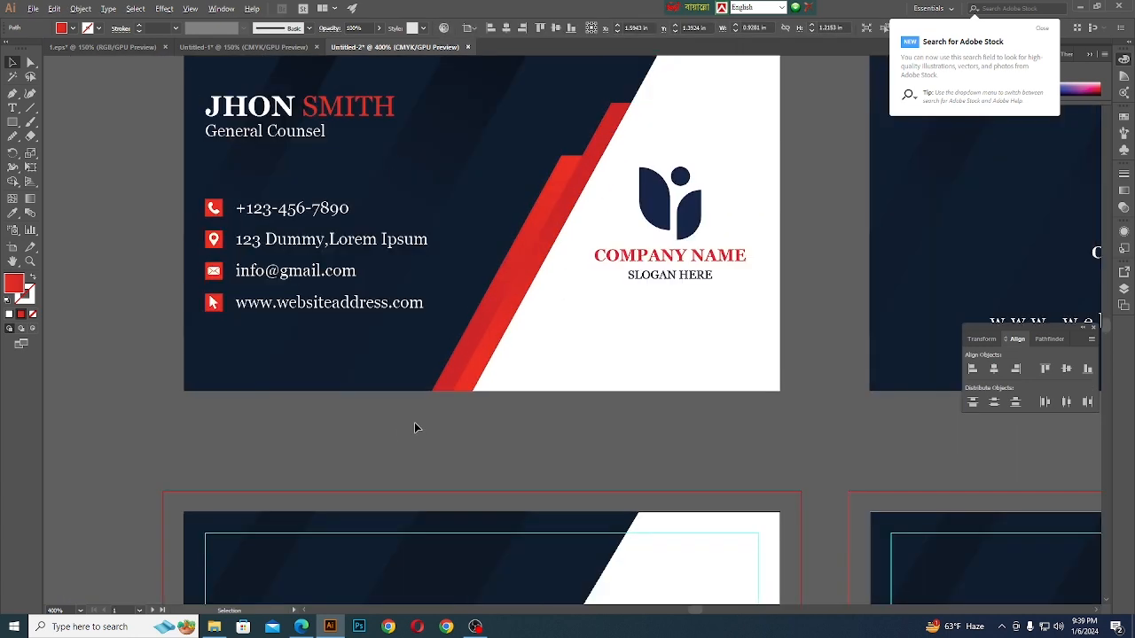
scroll(480, 350, down, 1)
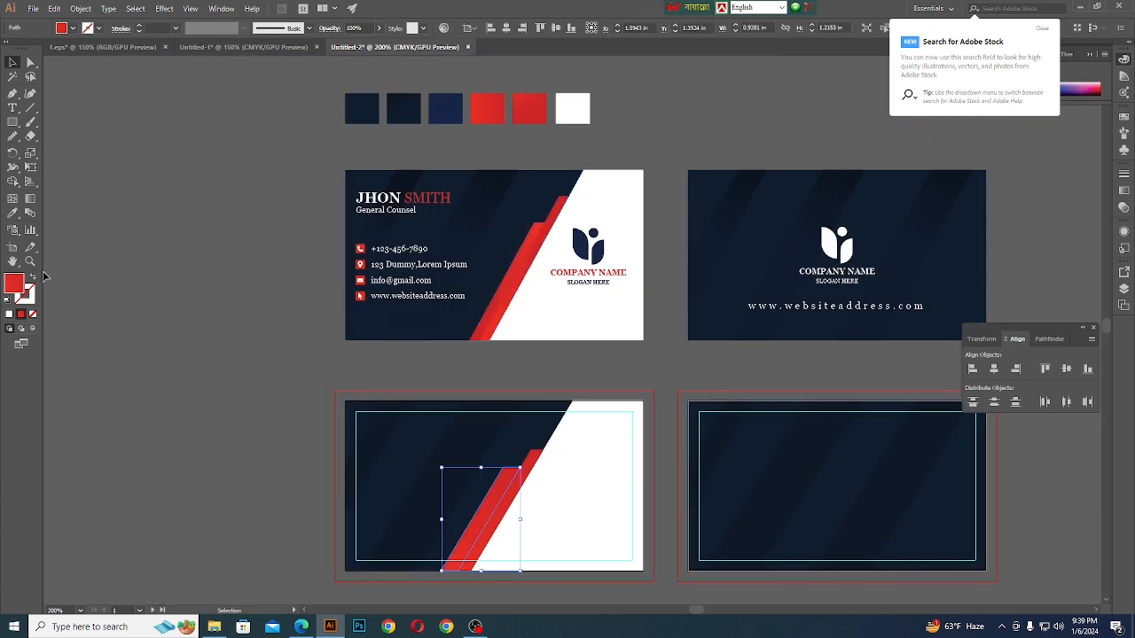
click(18, 219)
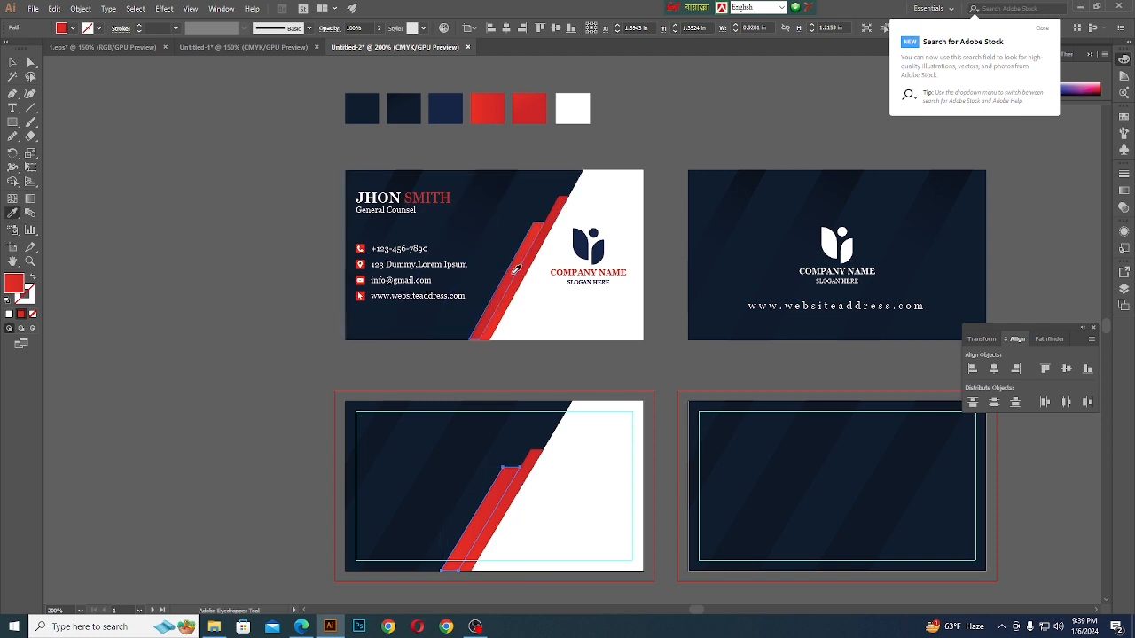
click(516, 269)
click(13, 63)
Examine the gradient direction and shading of the two slanted red strips on the reference card front
click(501, 512)
click(500, 518)
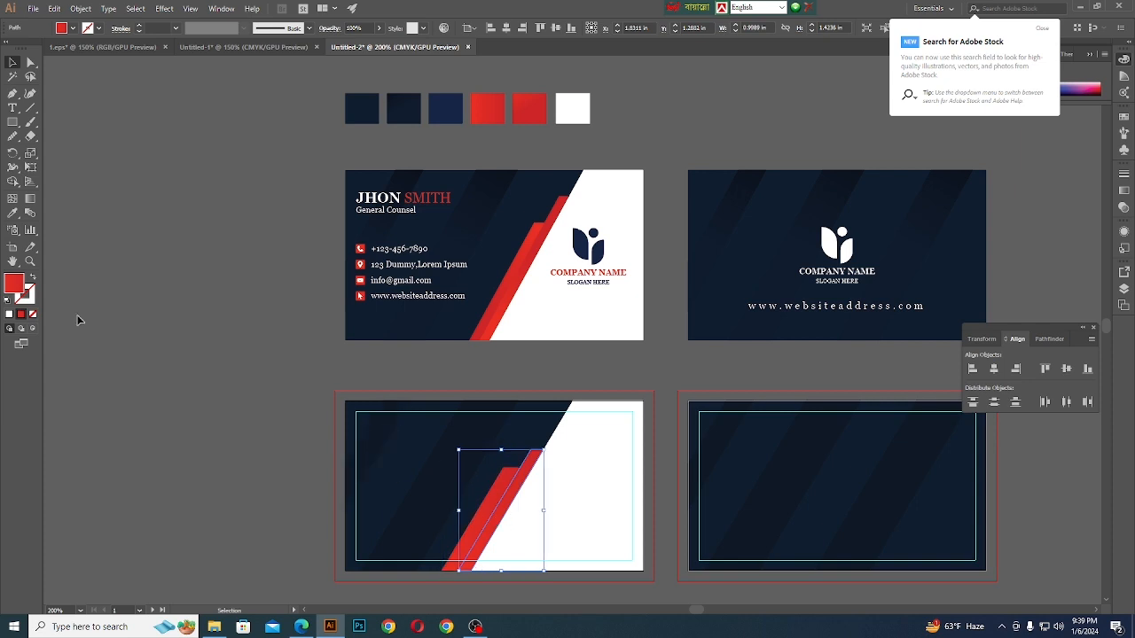
click(13, 212)
scroll(646, 246, up, 3)
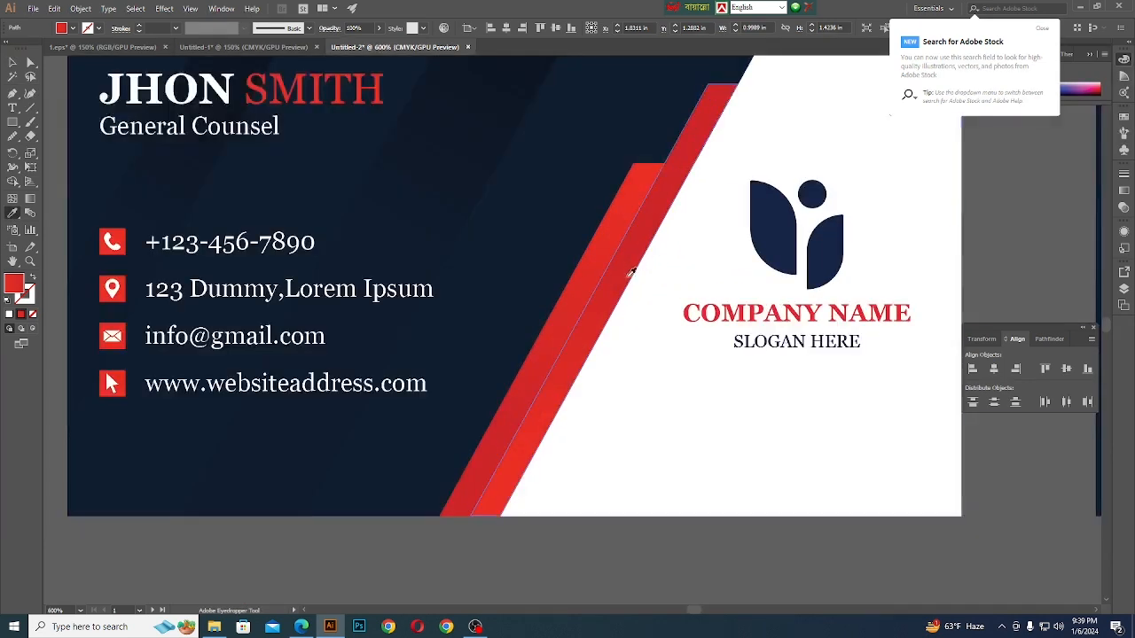
scroll(581, 248, down, 3)
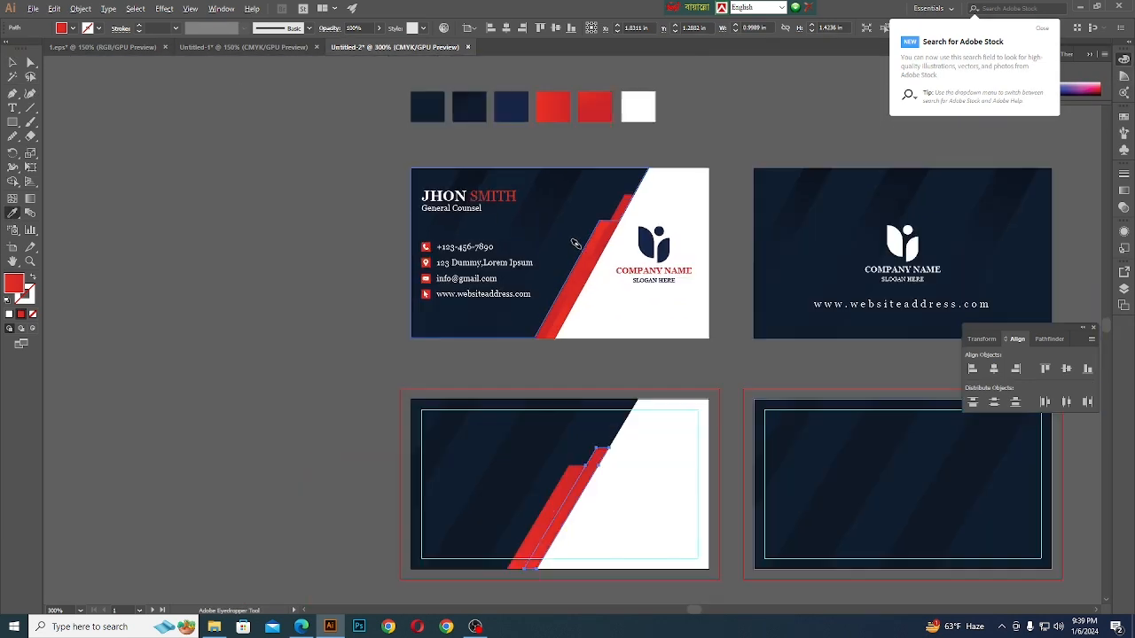
scroll(639, 321, up, 4)
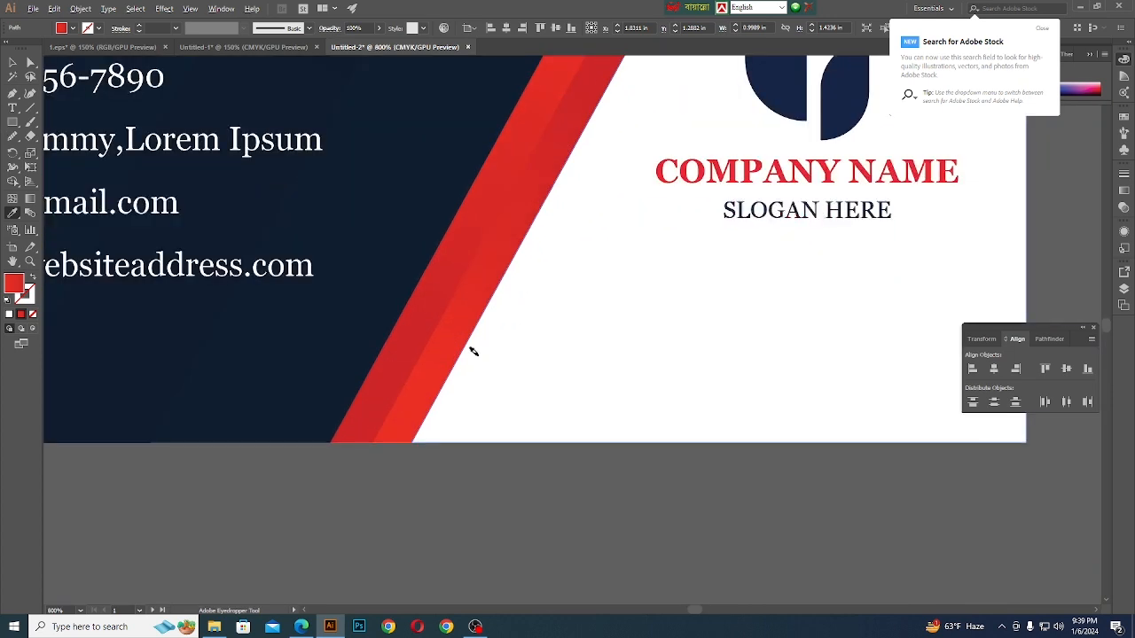
scroll(393, 408, up, 1)
scroll(347, 471, down, 2)
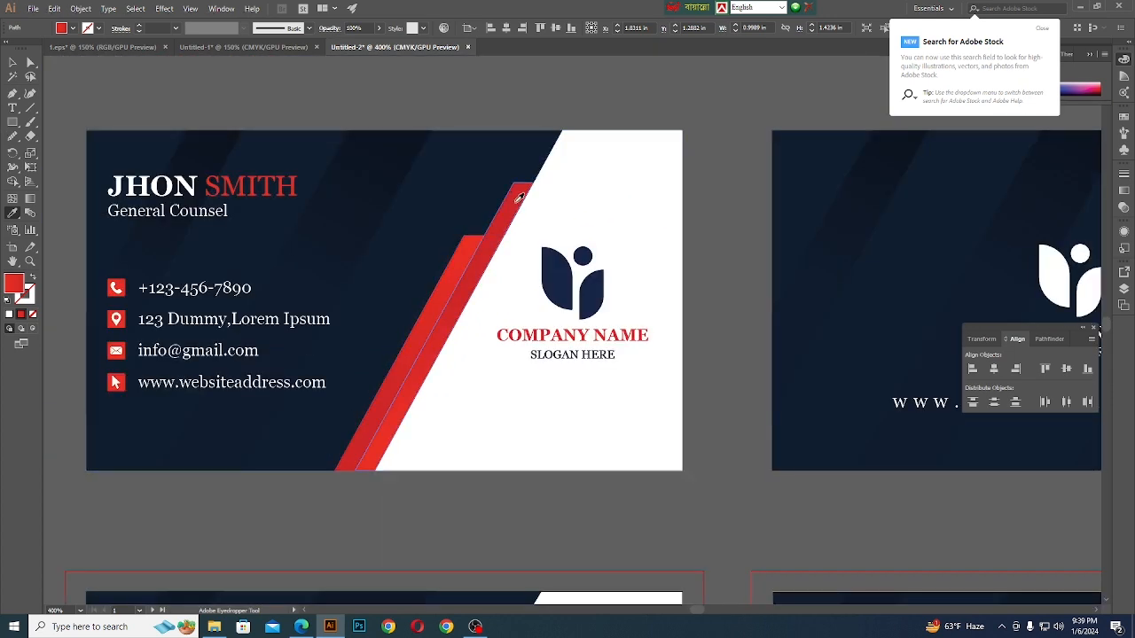
scroll(520, 204, down, 3)
scroll(518, 232, down, 3)
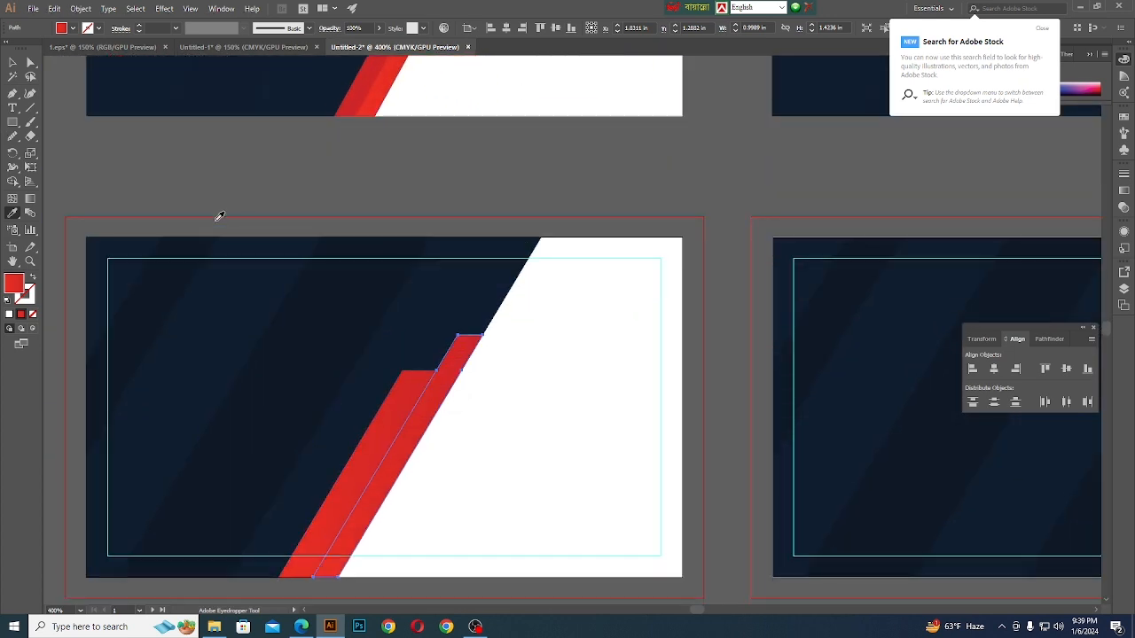
click(13, 66)
click(171, 160)
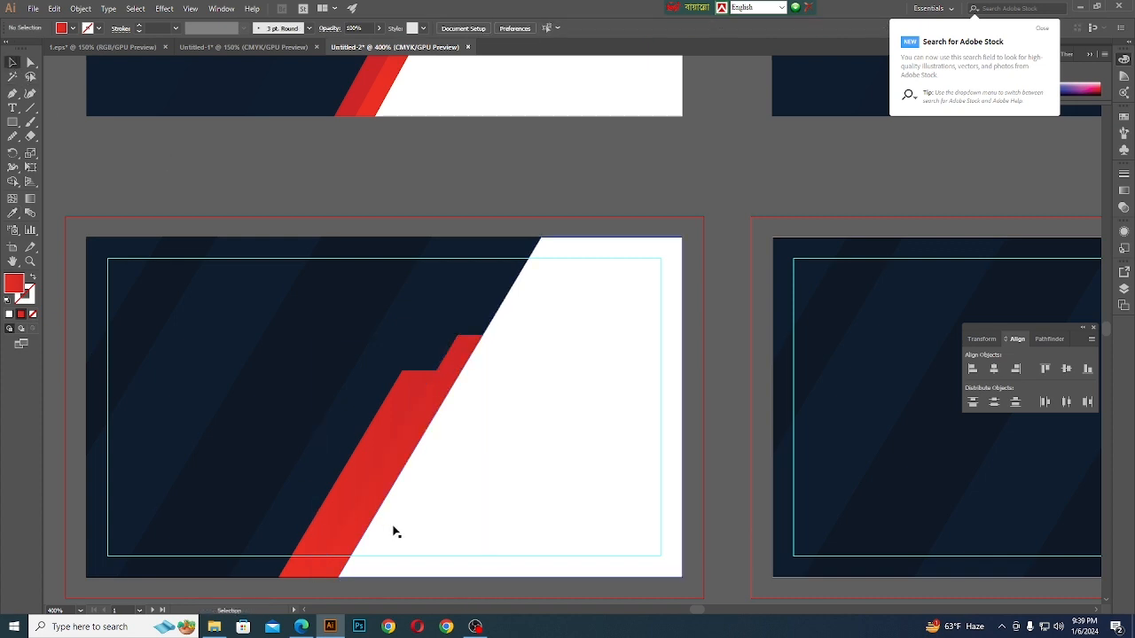
Redirect the shorter red strip's gradient lengthwise from its upper edge to just past its lower edge
click(364, 464)
click(31, 198)
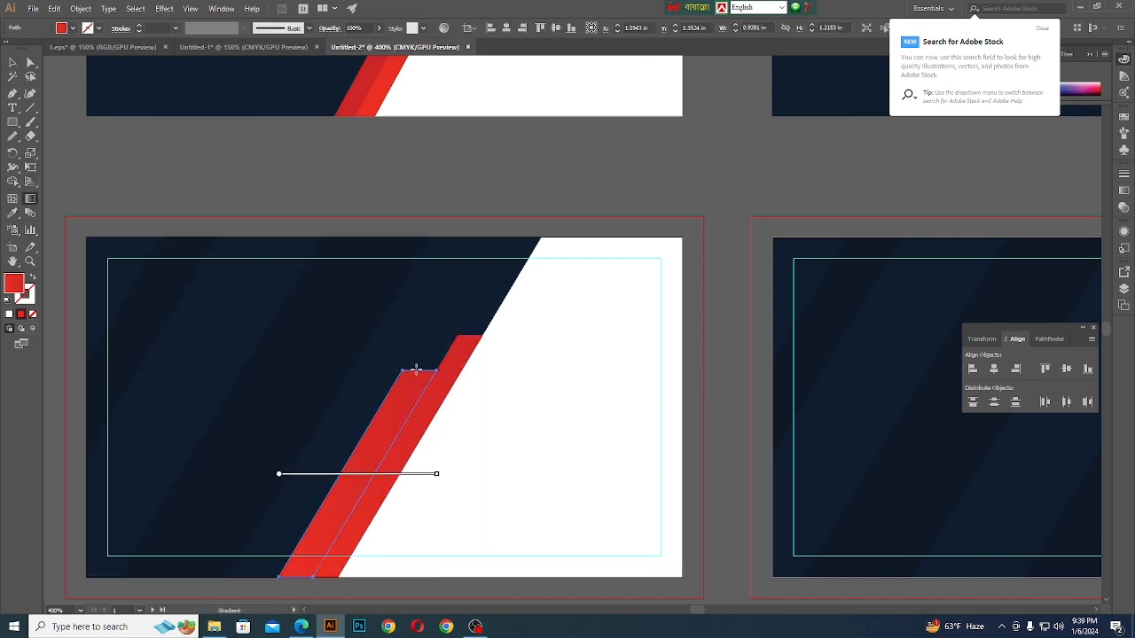
scroll(416, 370, down, 2)
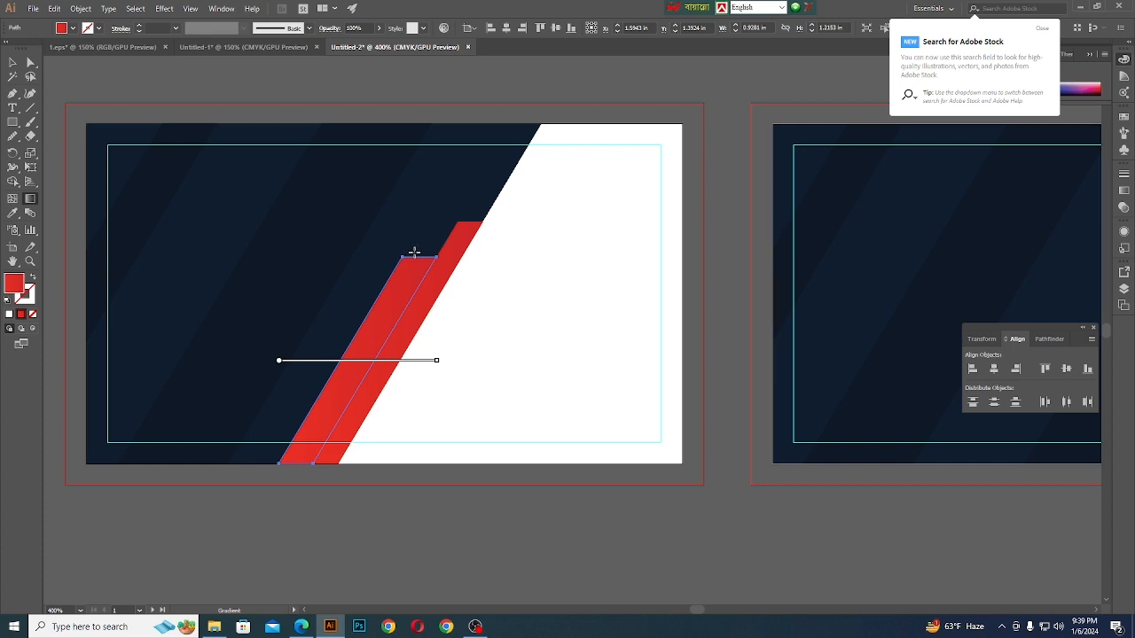
mouse_move(391, 289)
mouse_down()
mouse_move(294, 489)
mouse_move(291, 471)
mouse_up()
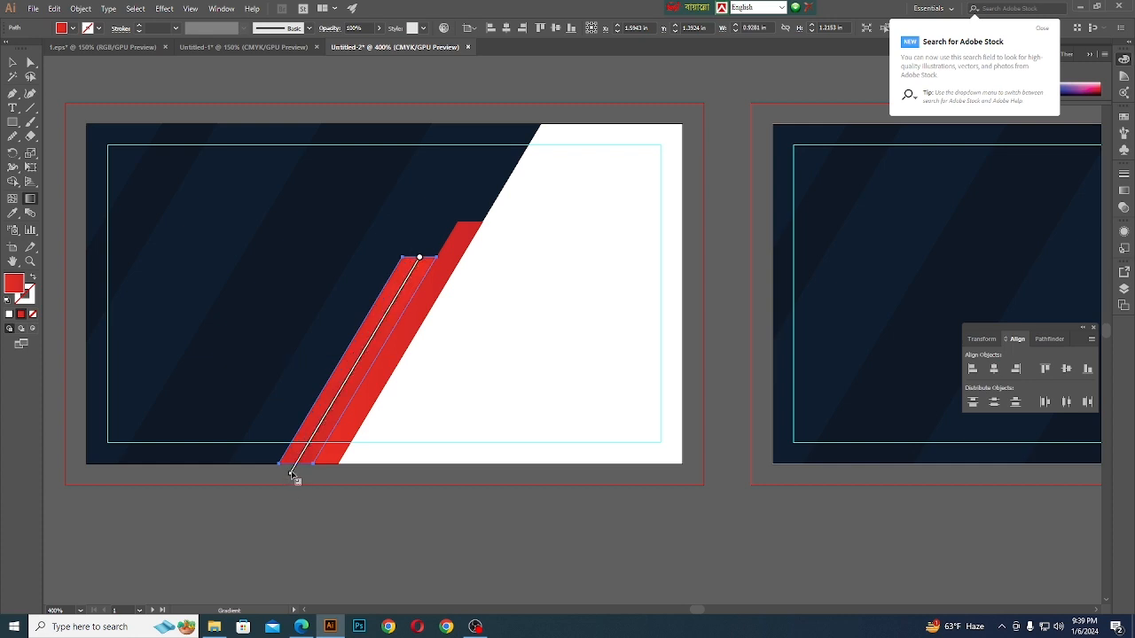
click(14, 64)
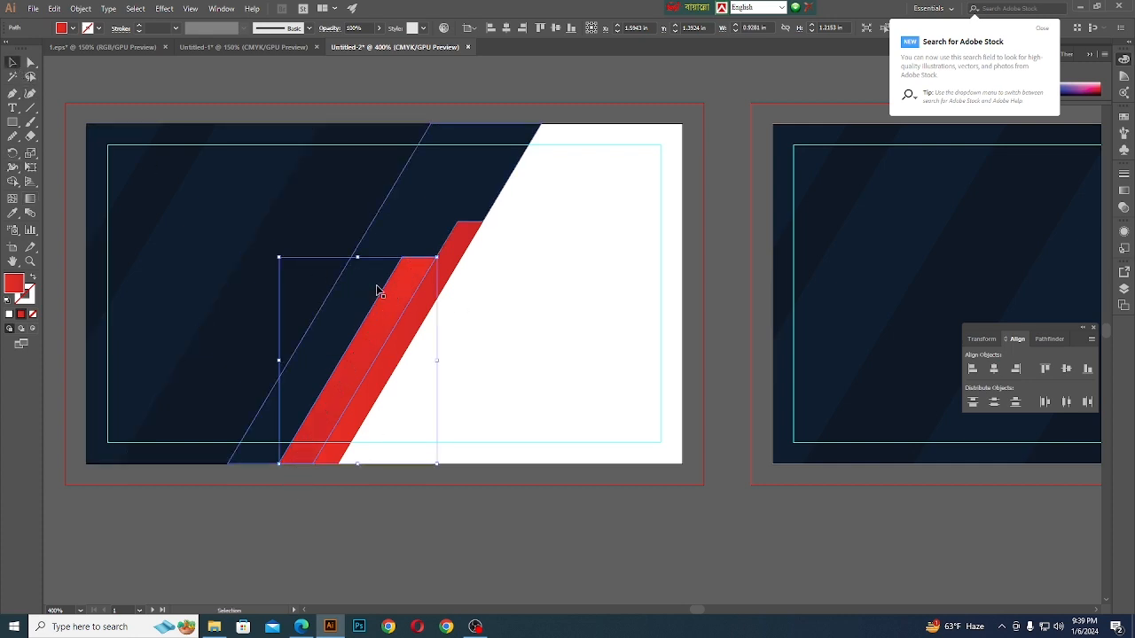
Redirect the taller red strip's gradient lengthwise from its lower edge up to its upper edge
click(412, 330)
click(31, 200)
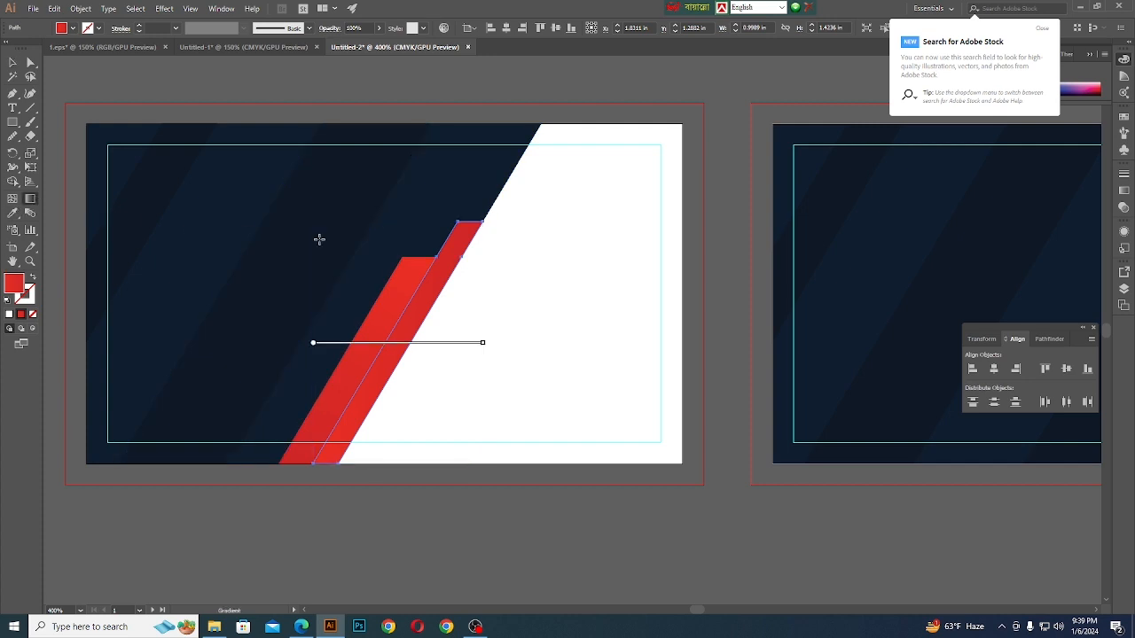
mouse_move(325, 470)
mouse_down()
mouse_move(446, 292)
mouse_move(482, 227)
mouse_move(474, 215)
mouse_up()
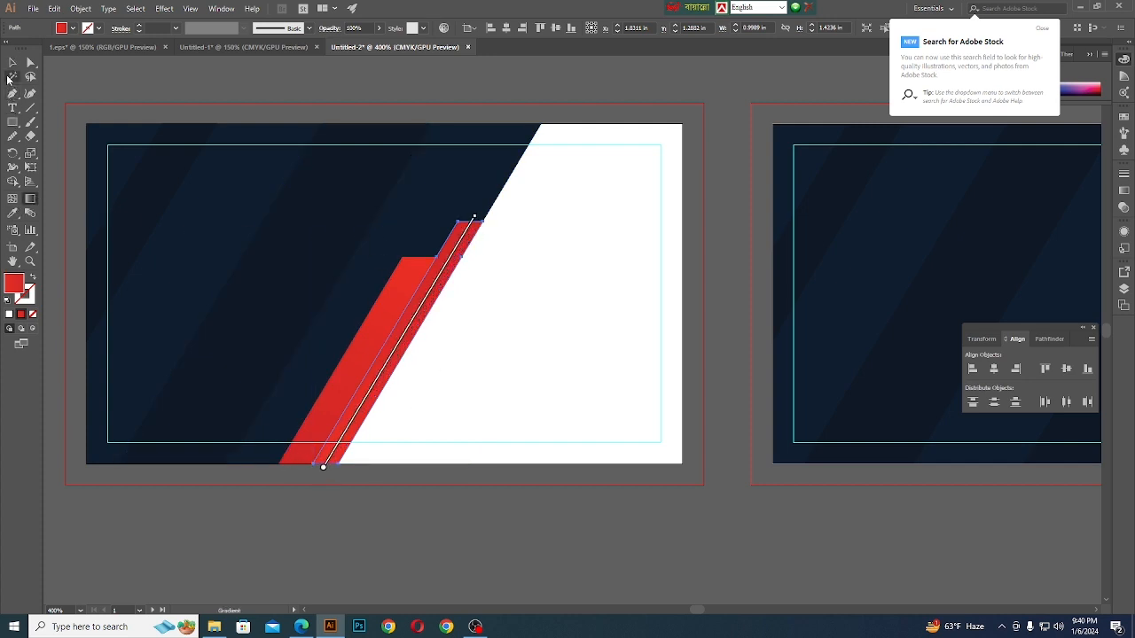
click(13, 62)
click(240, 544)
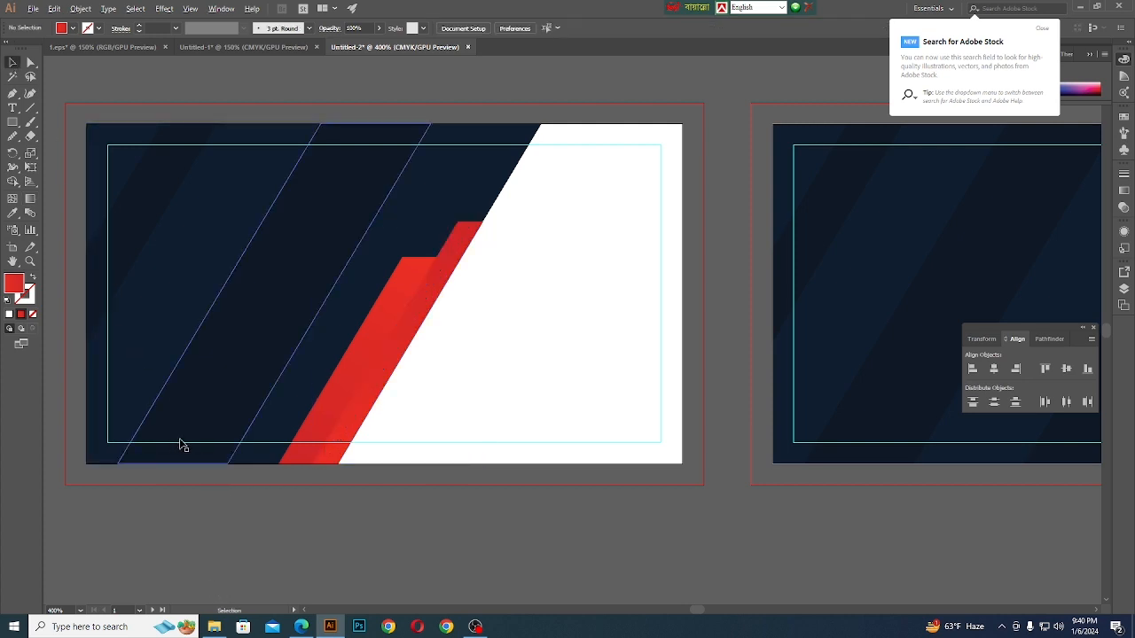
Ungroup the artwork of the reference card front so the logo can be selected separately
scroll(354, 461, up, 3)
scroll(372, 444, down, 5)
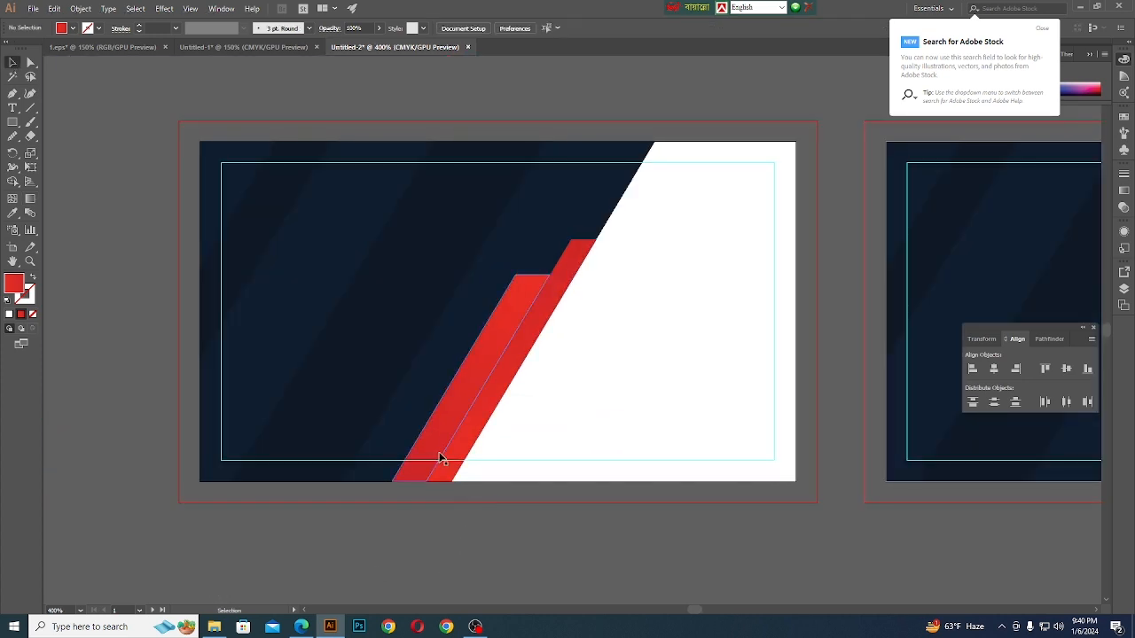
scroll(452, 479, up, 6)
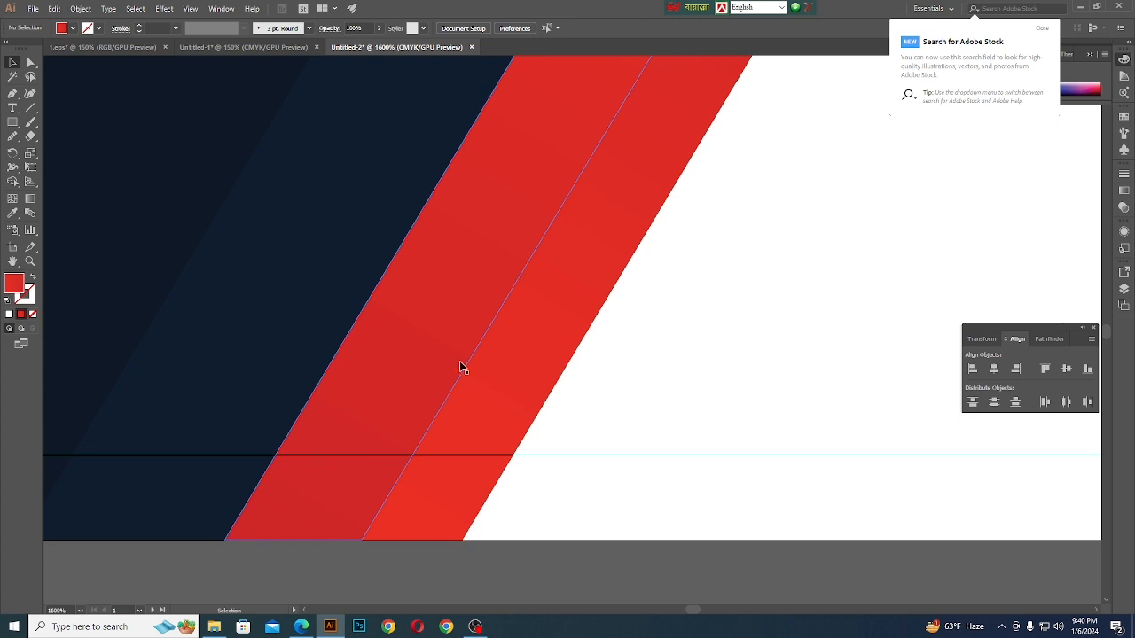
scroll(460, 363, down, 4)
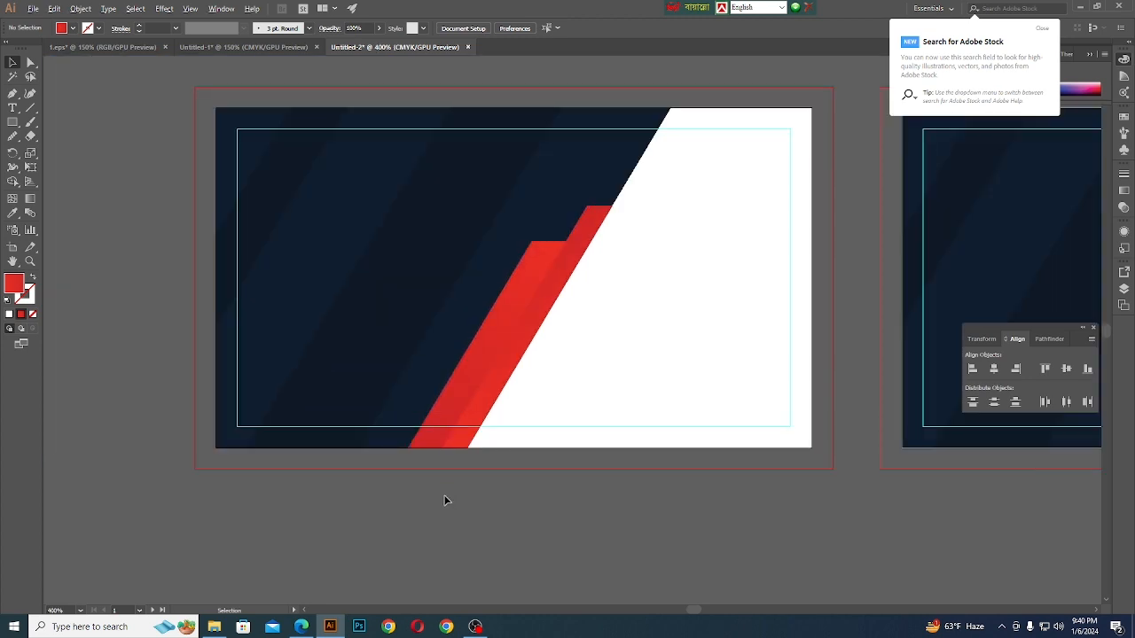
scroll(446, 501, down, 3)
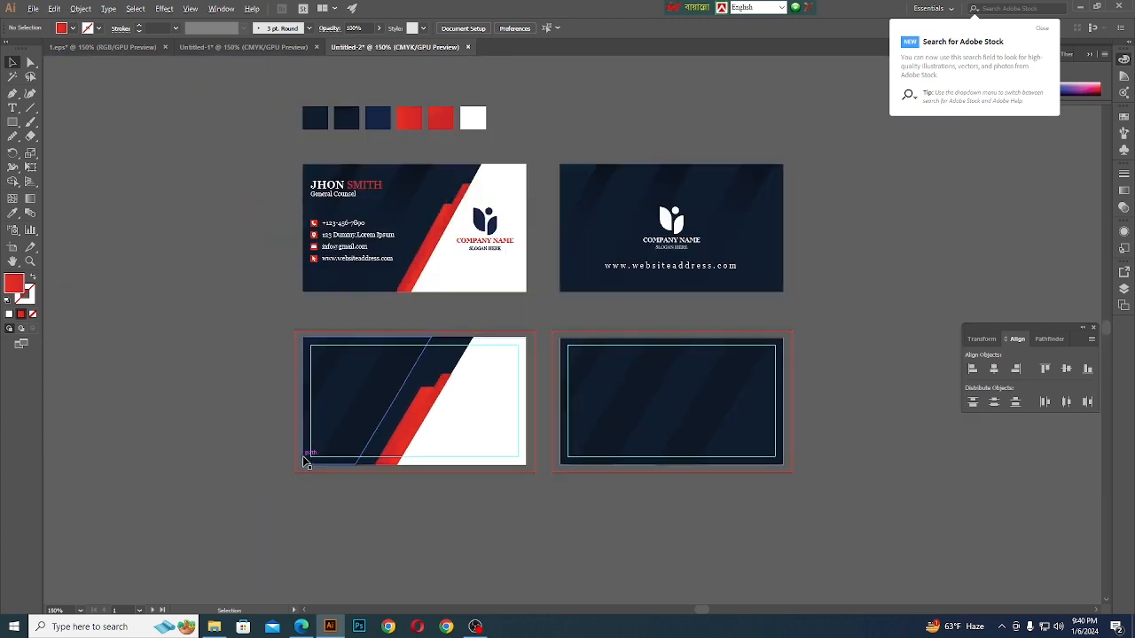
scroll(361, 406, up, 1)
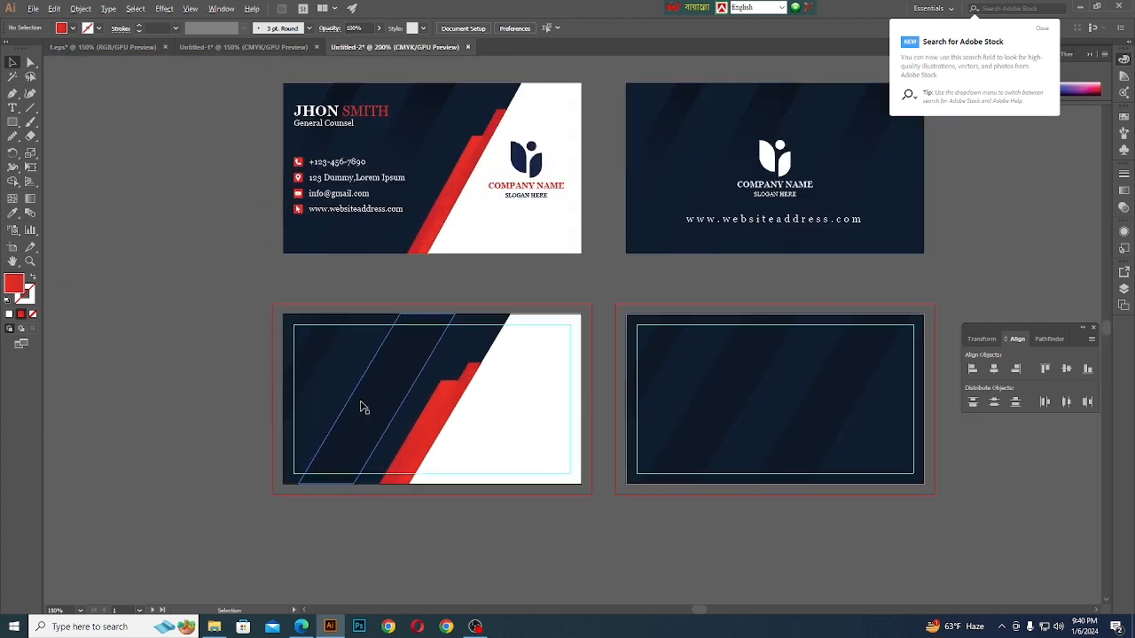
click(518, 182)
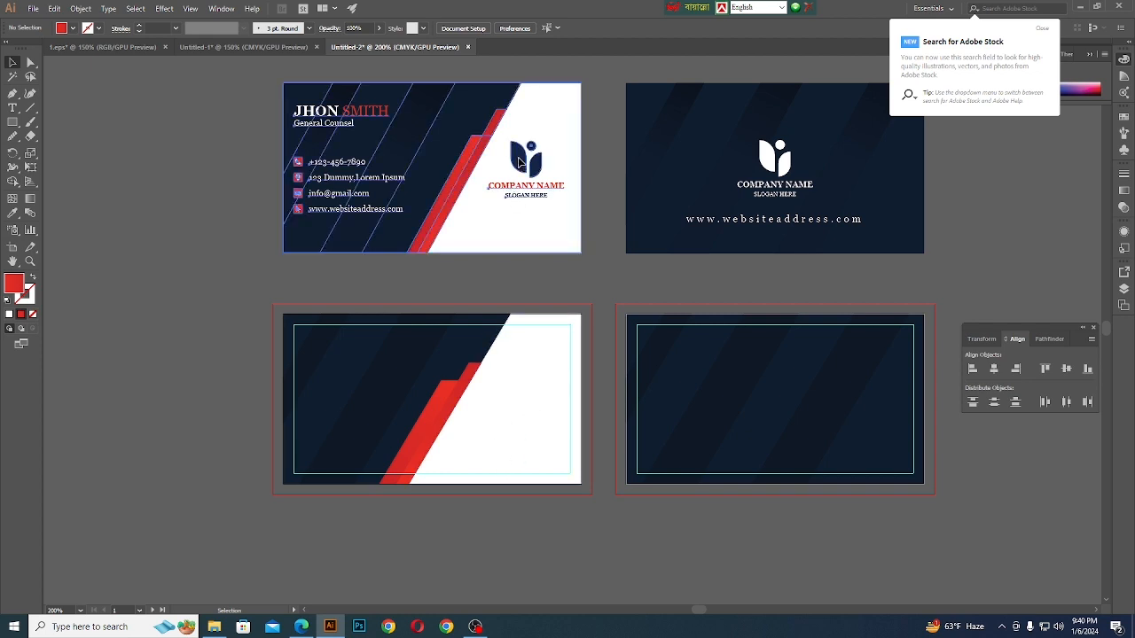
right_click(519, 177)
click(549, 256)
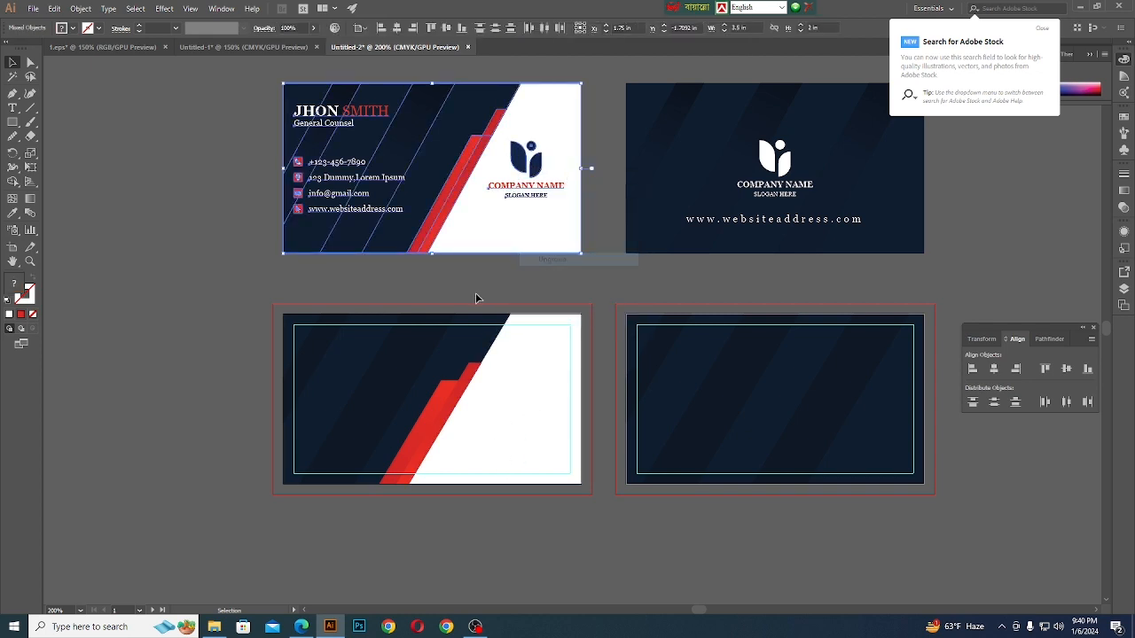
click(476, 296)
Duplicate the reference card's logo with company name and slogan onto the first card's white area, and bring the copy to the front
alt+drag(537, 170, 530, 399)
right_click(529, 398)
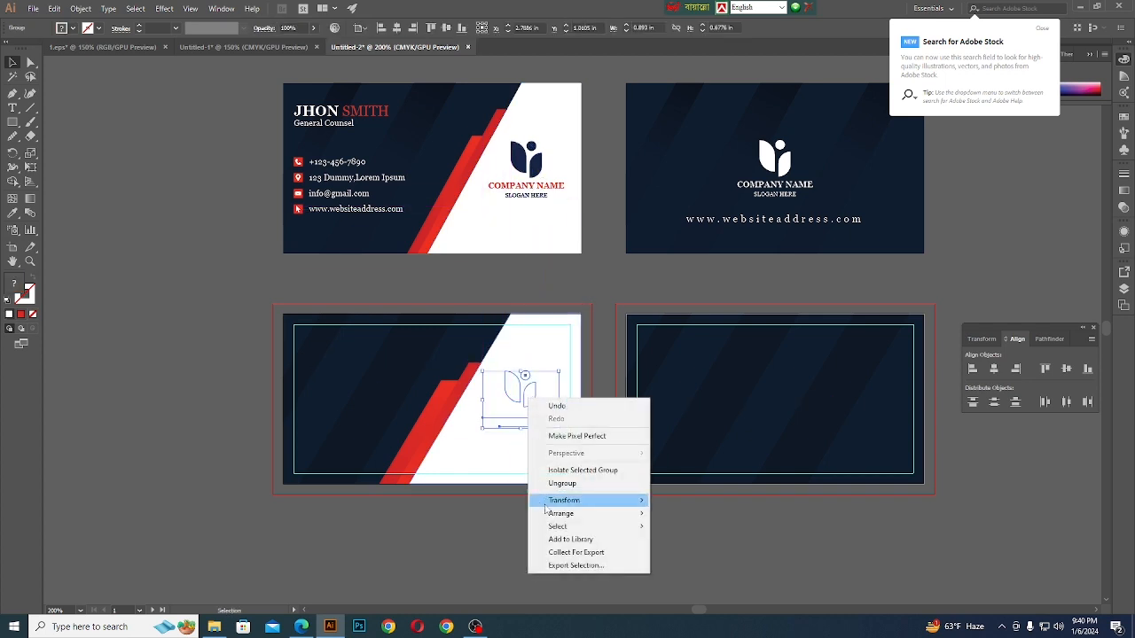
mouse_move(555, 519)
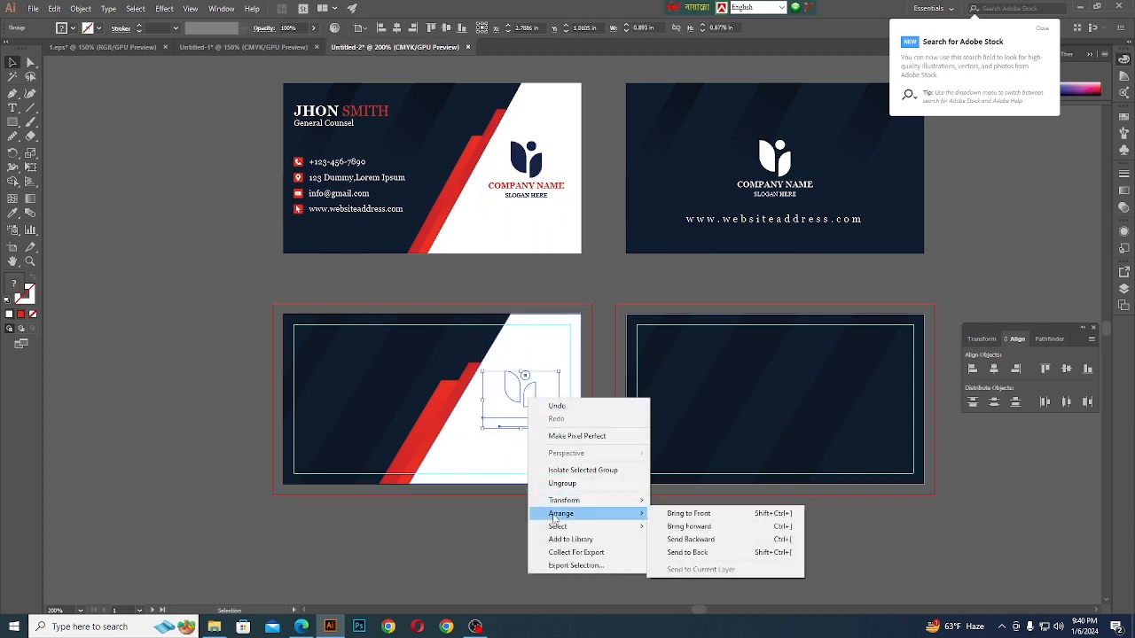
click(688, 514)
click(613, 539)
Nudge the copied logo group slightly downward within the first card's white area
drag(531, 392, 539, 400)
key(Down)
key(Down)
key(Down)
key(Down)
key(Down)
key(Down)
key(Down)
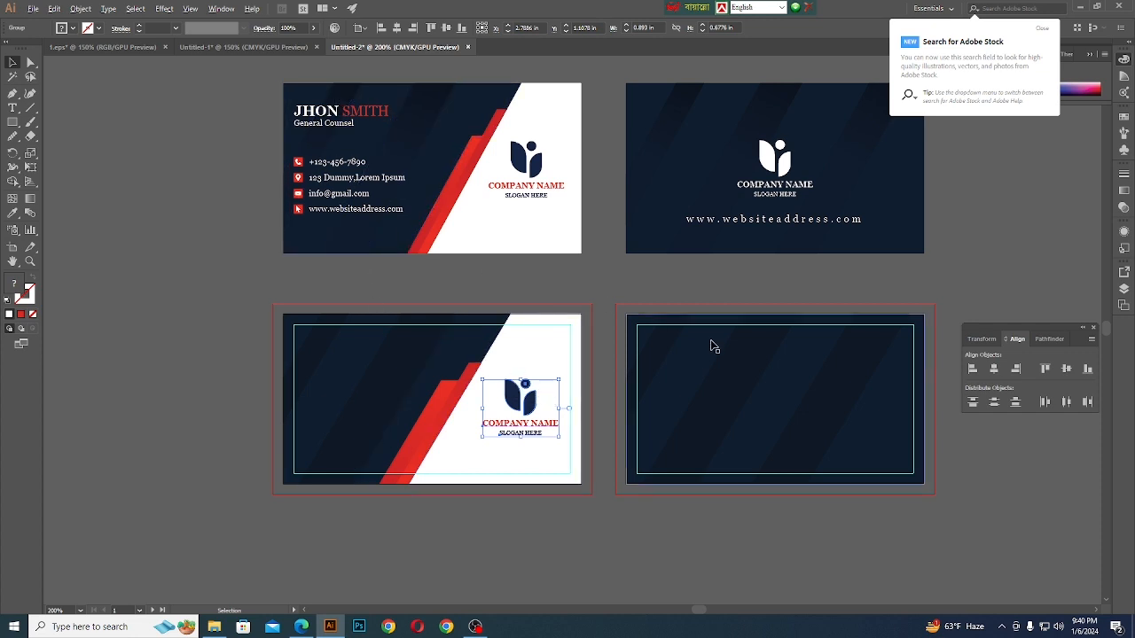
Place a new point text object in the empty pasteboard area beside the reference card front
scroll(710, 340, down, 1)
scroll(642, 354, up, 1)
scroll(773, 392, down, 1)
scroll(546, 352, up, 1)
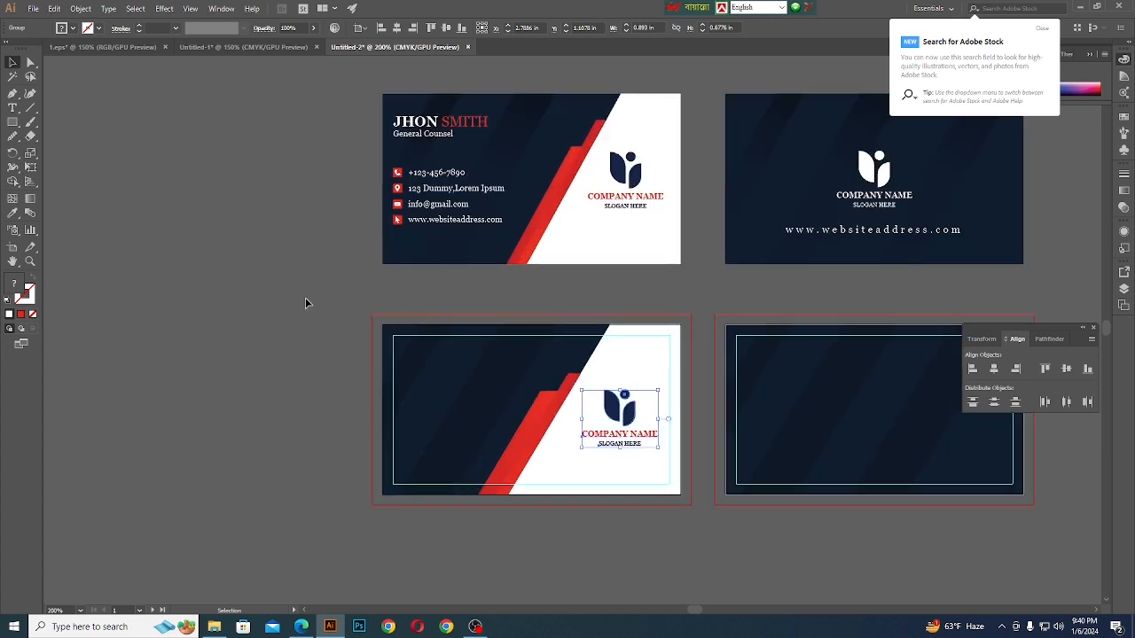
scroll(307, 301, up, 1)
key(t)
scroll(239, 240, up, 1)
scroll(723, 435, down, 1)
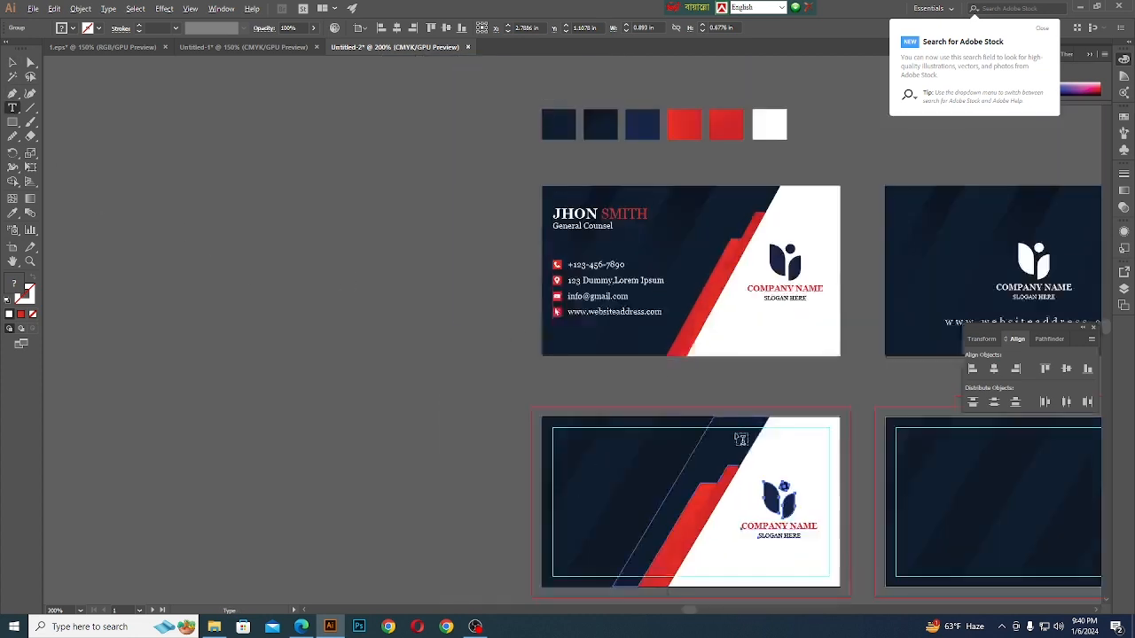
scroll(481, 310, up, 1)
click(313, 279)
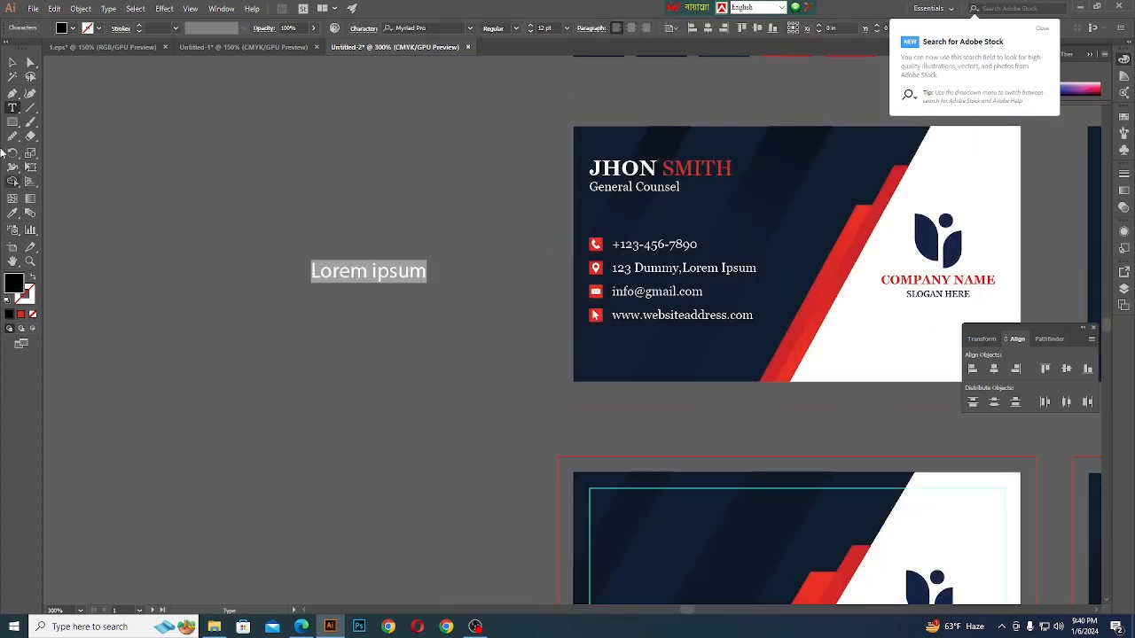
click(12, 63)
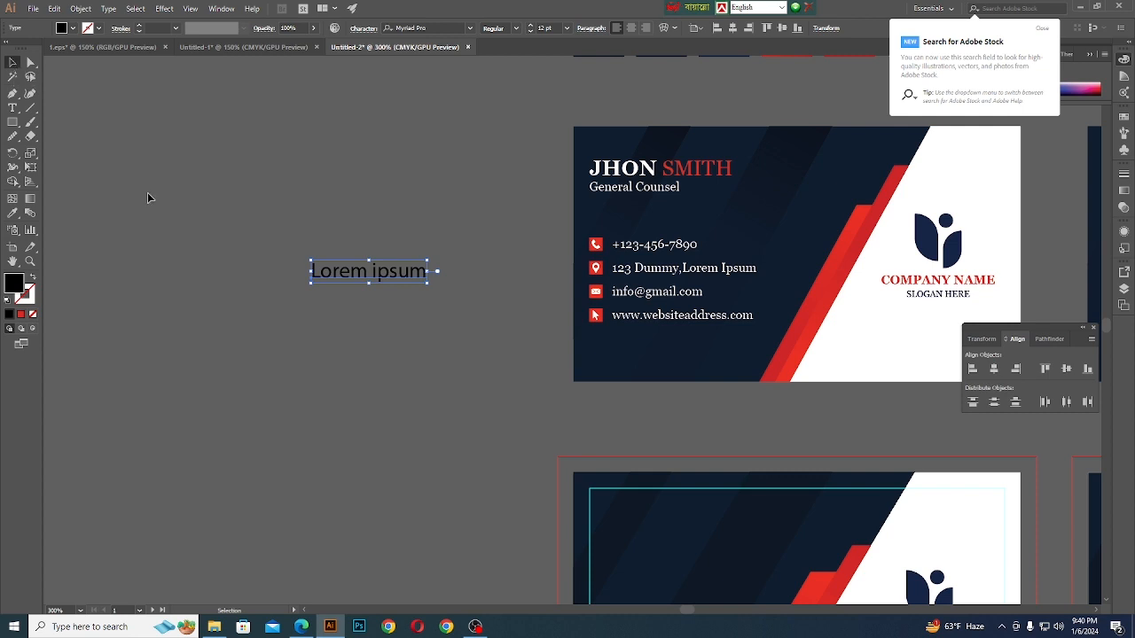
Replace the placeholder text with the cardholder's full name in capitals
double_click(356, 275)
drag(436, 277, 266, 280)
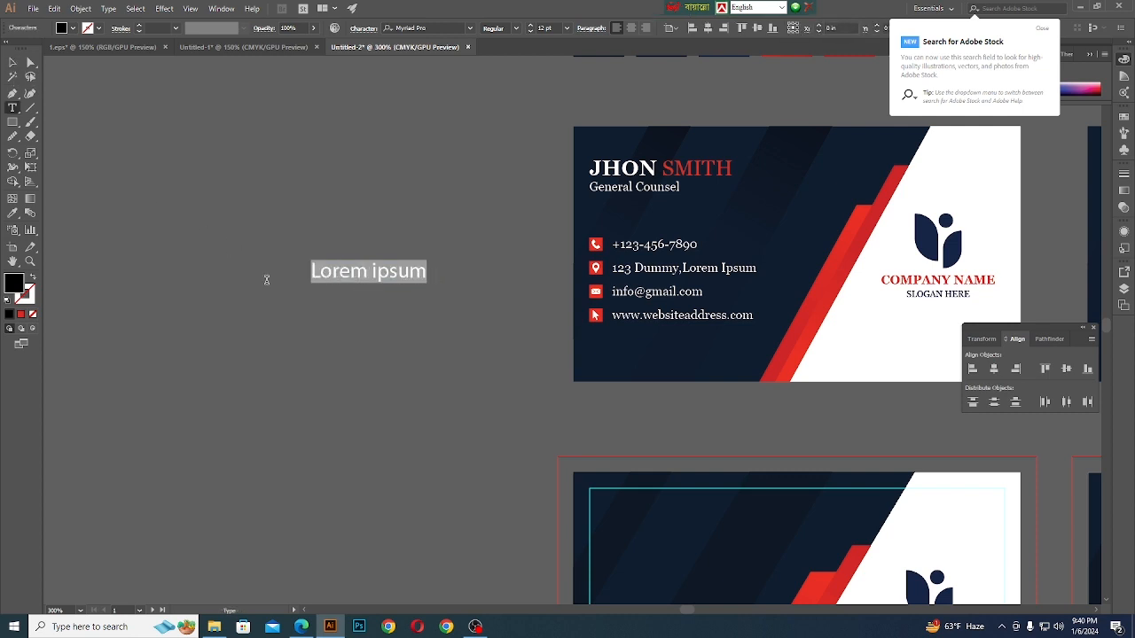
key(BackSpace)
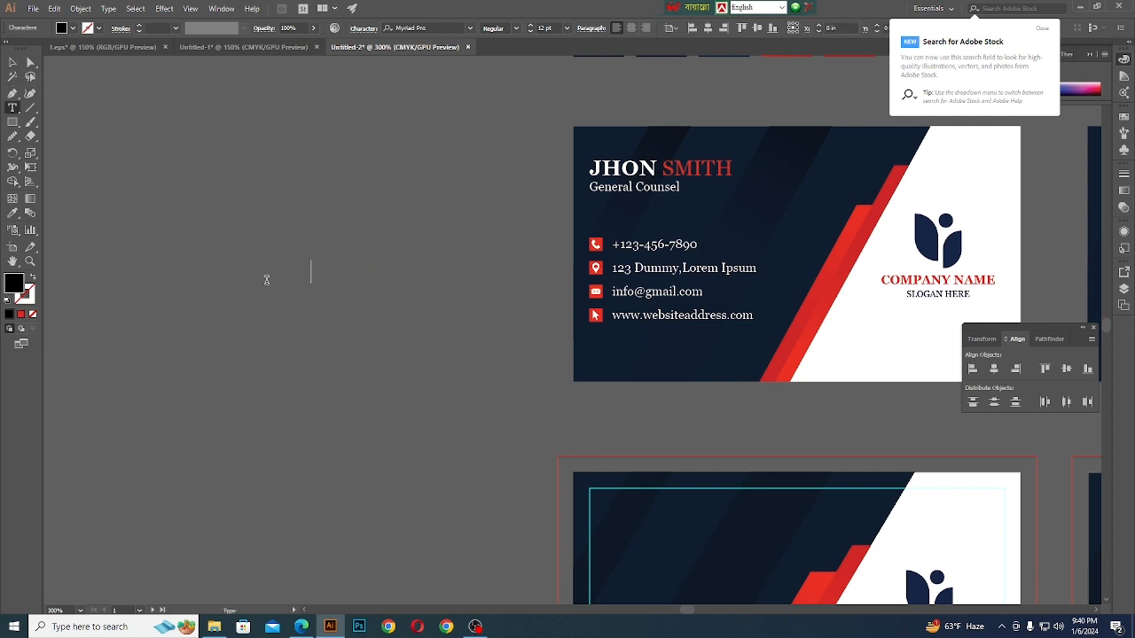
text(JHON SMITH)
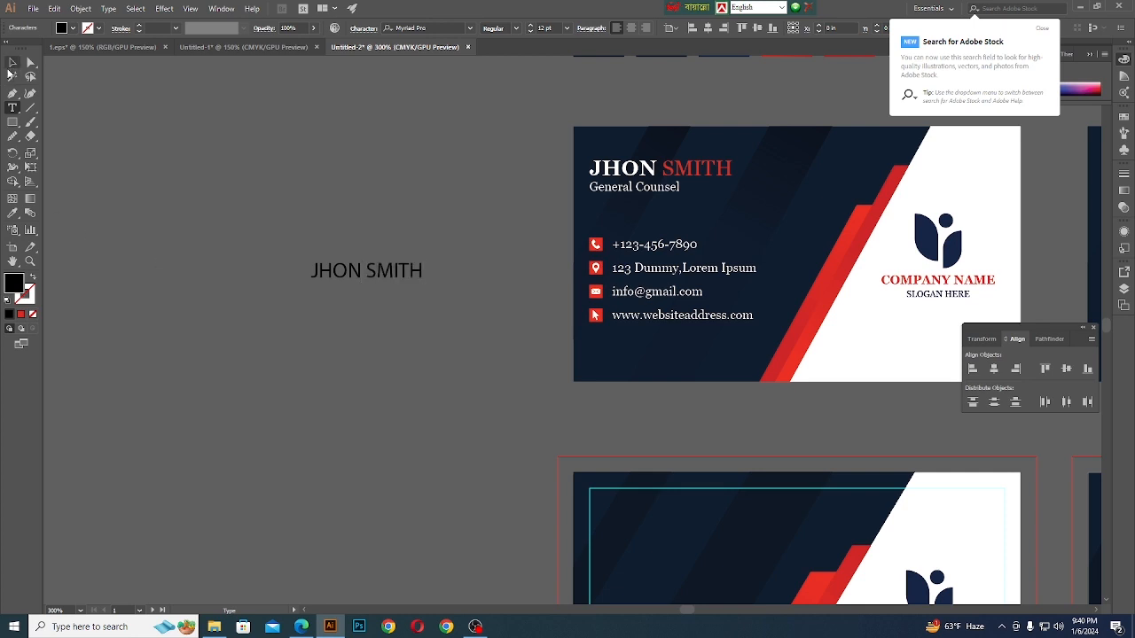
click(11, 63)
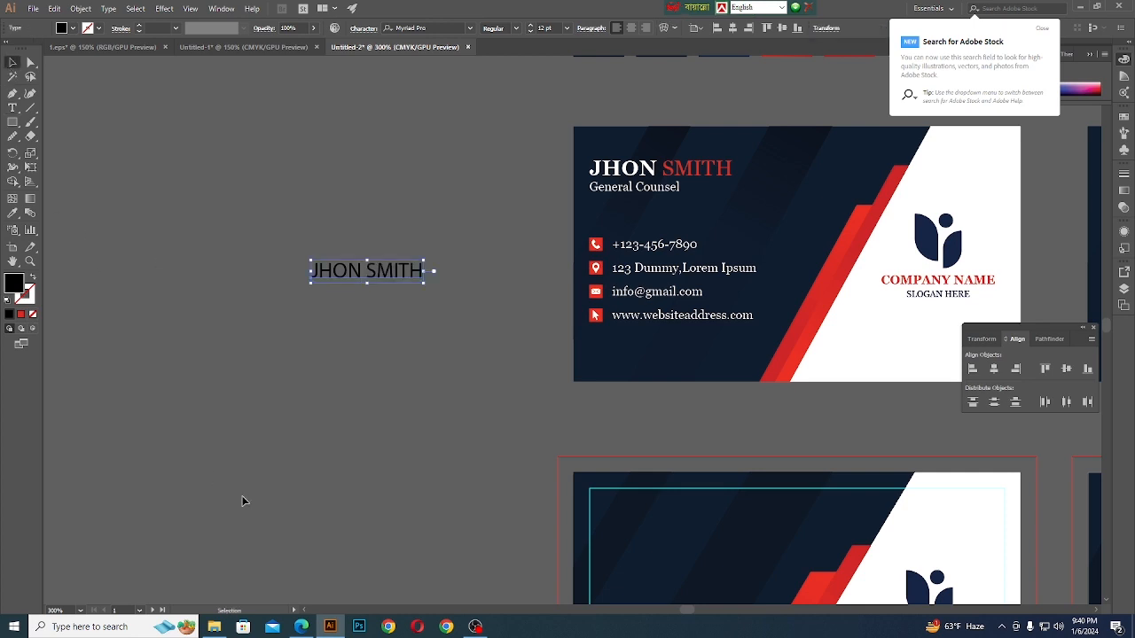
Duplicate the name text below itself and replace the copy's content with the cardholder's phone number
click(316, 308)
drag(351, 282, 246, 332)
key(t)
key(BackSpace)
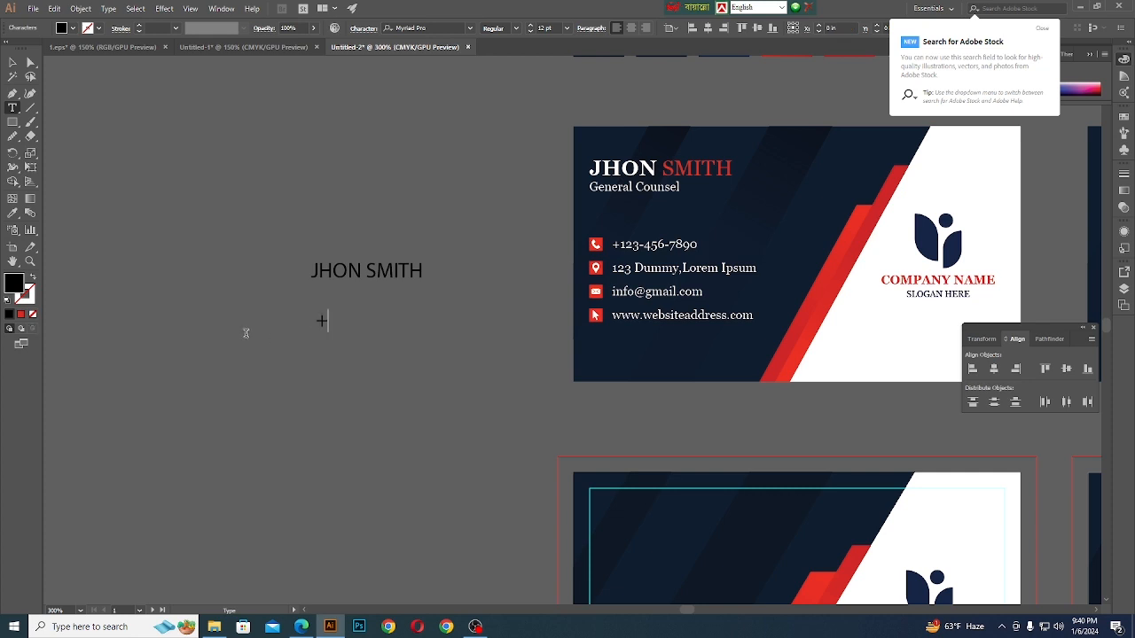
text(+123-456-7890)
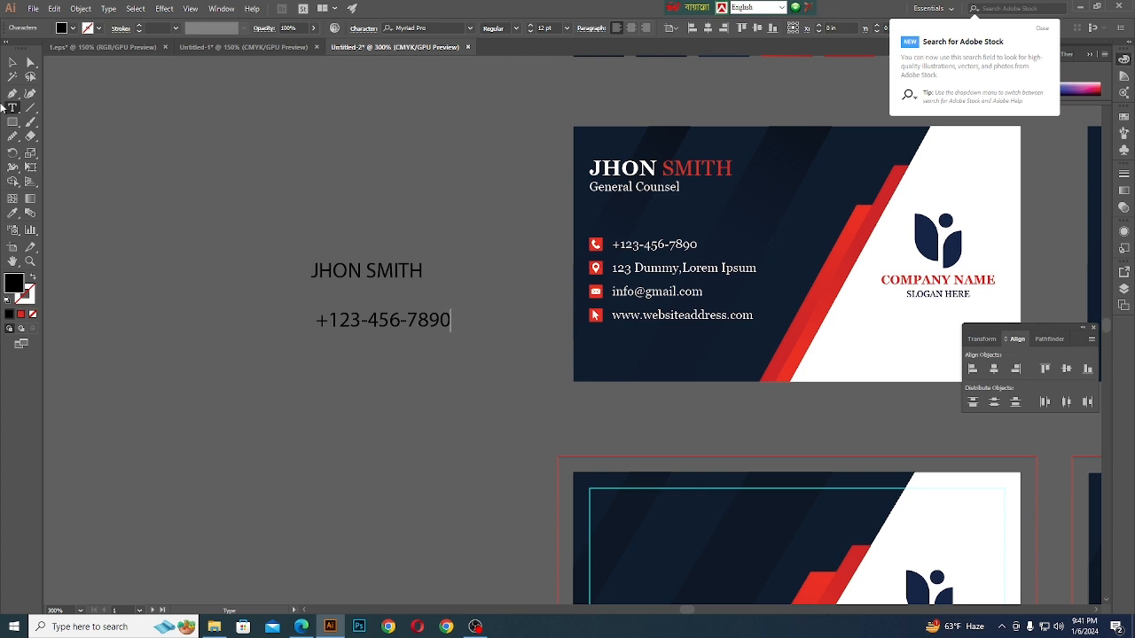
click(12, 62)
click(236, 298)
Duplicate the phone number text just below it and change the copy to "your location here"
alt+drag(378, 323, 369, 366)
key(t)
drag(439, 364, 263, 394)
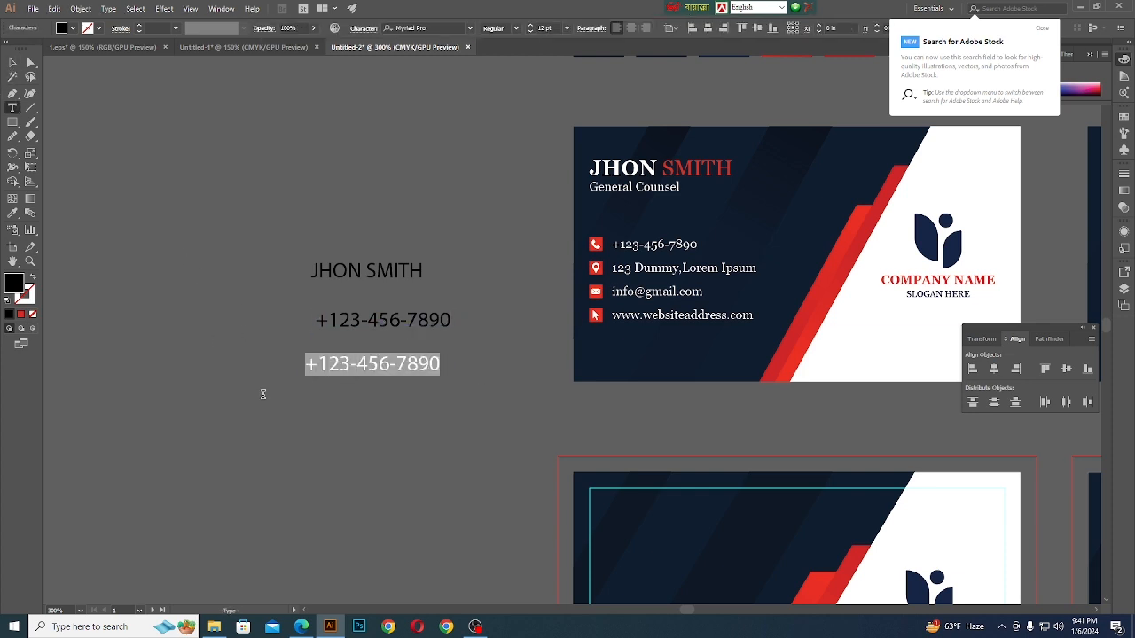
key(BackSpace)
text(your)
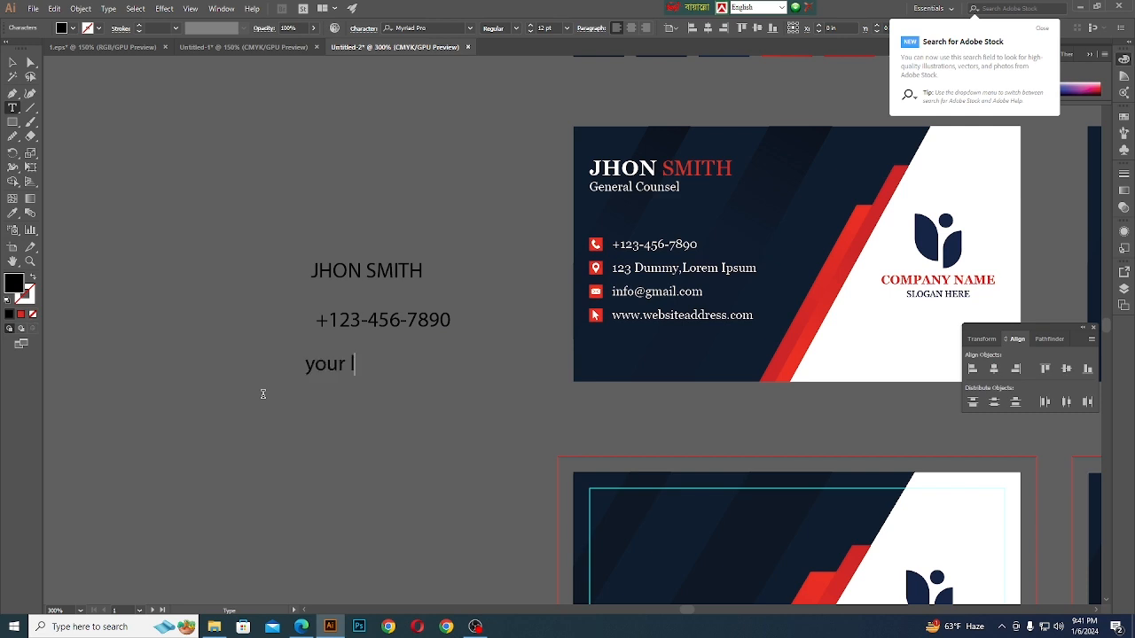
text( location here)
key(Escape)
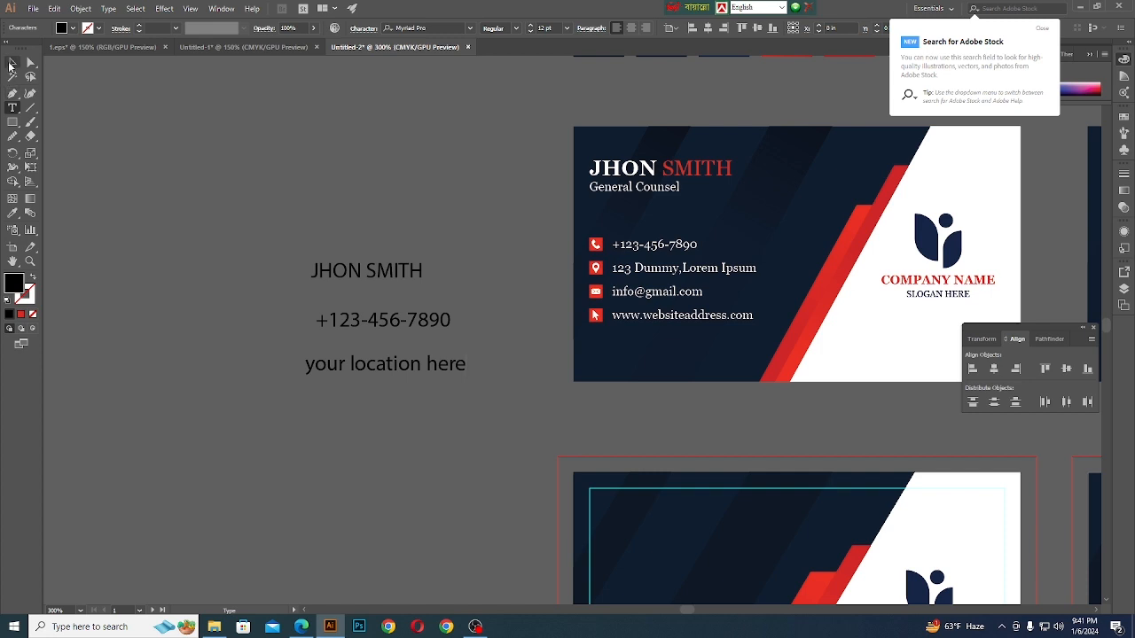
drag(409, 373, 409, 401)
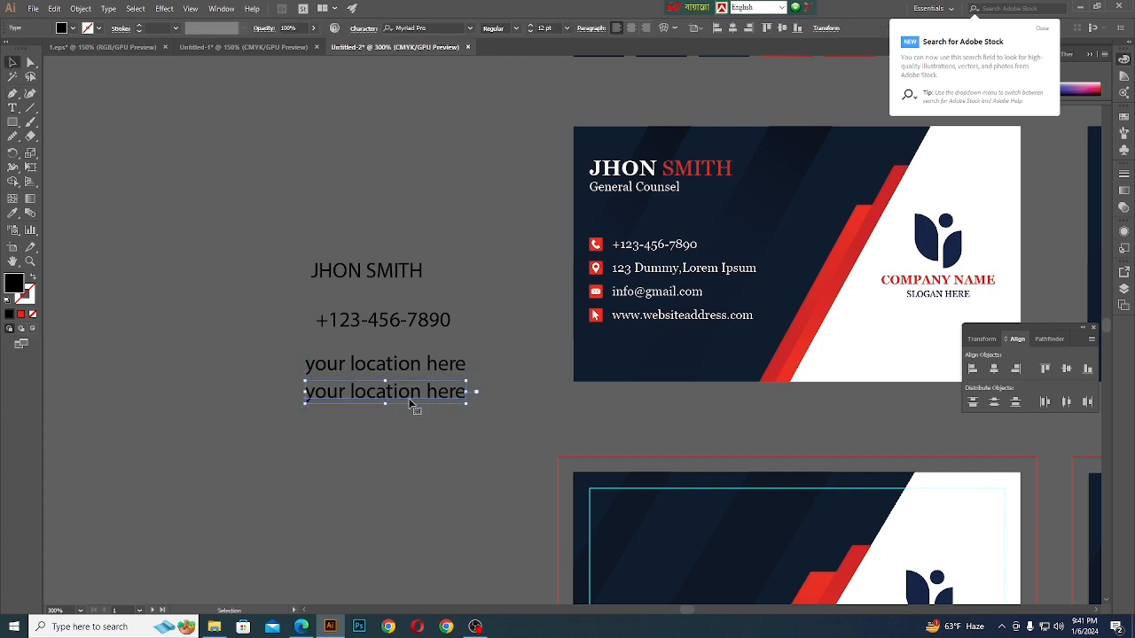
key(t)
drag(489, 387, 296, 409)
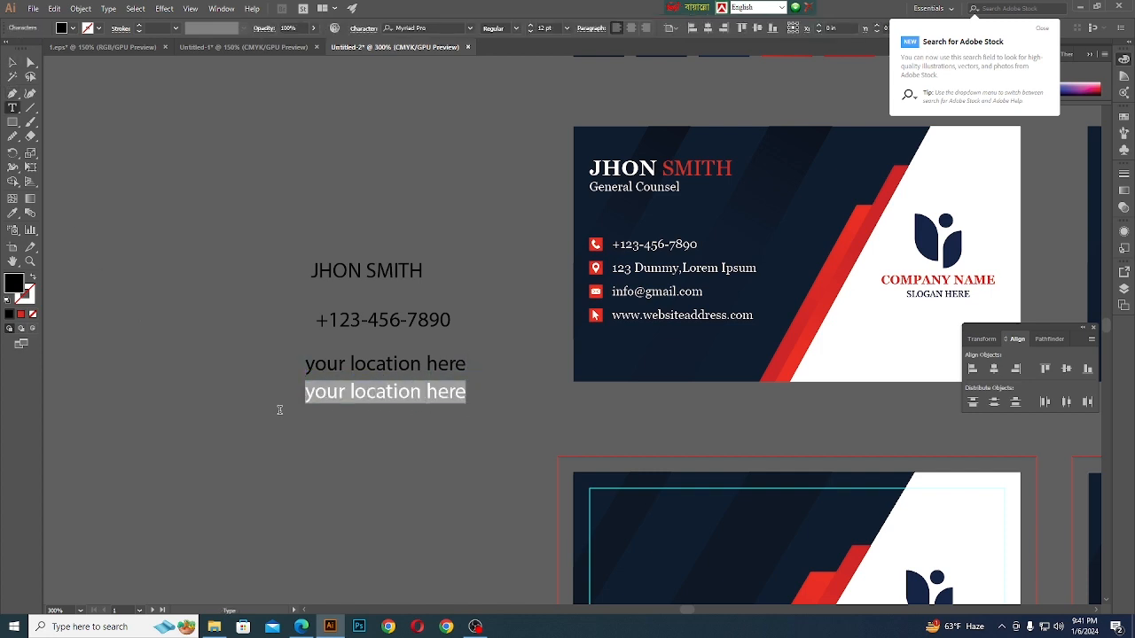
text(www.website)
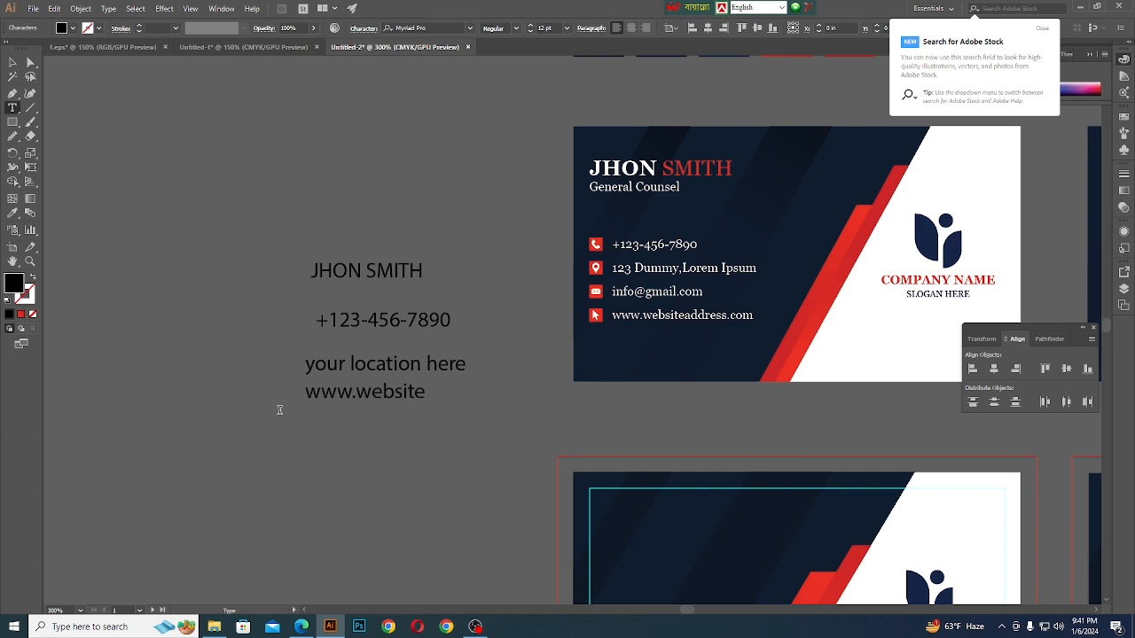
text(address.com)
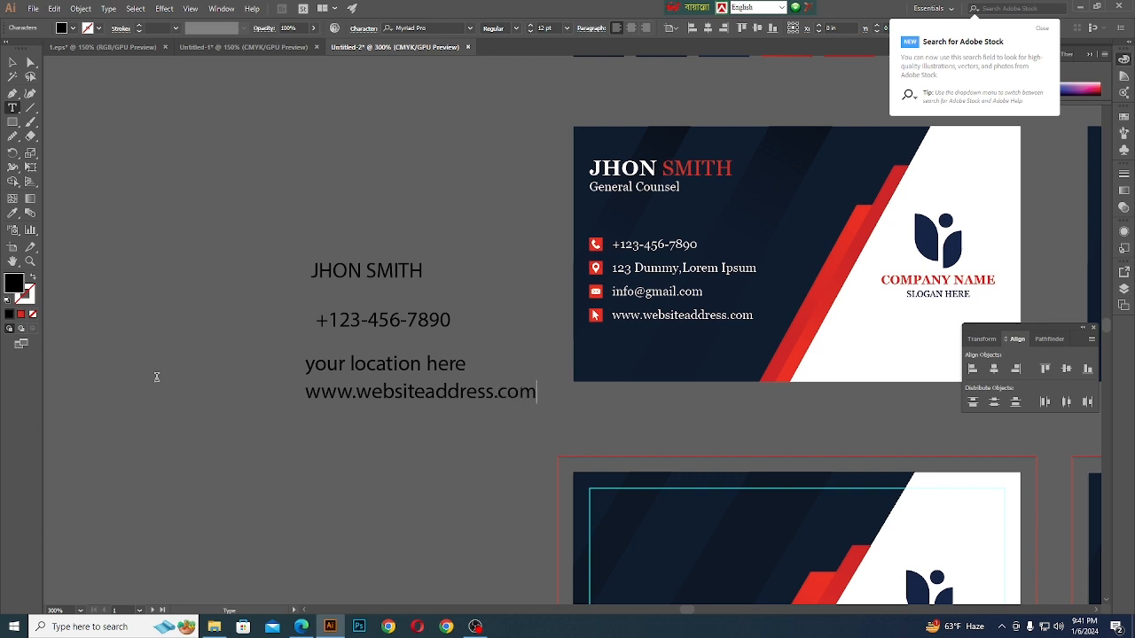
click(15, 64)
click(192, 318)
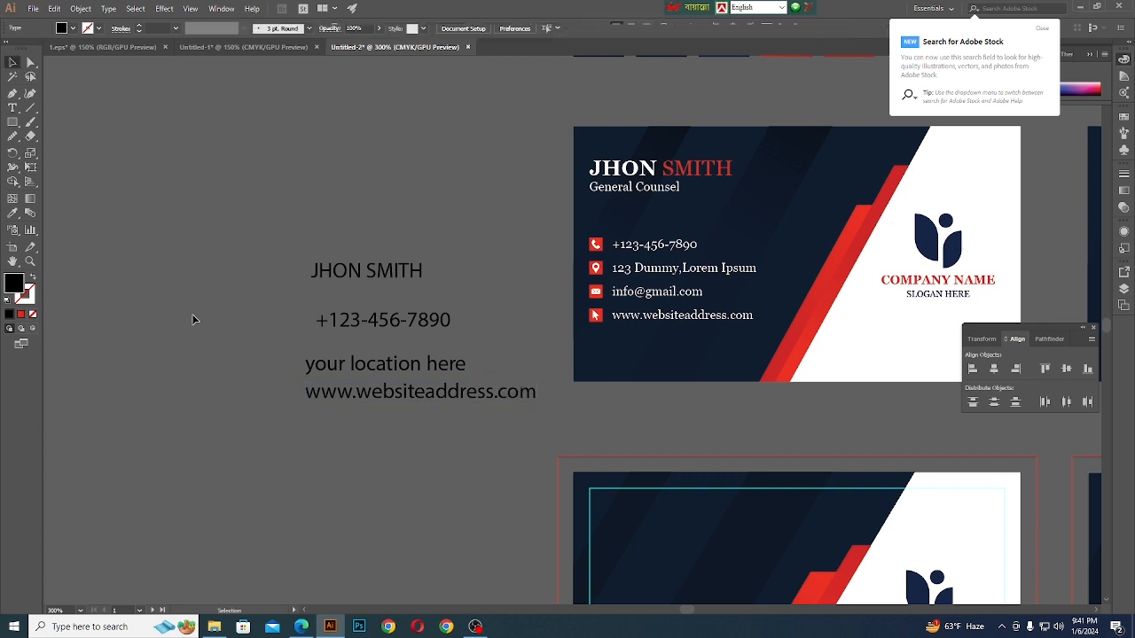
Move the name text higher, duplicate it just below, and change the copy to "General Counsel"
scroll(315, 335, down, 1)
scroll(358, 411, down, 1)
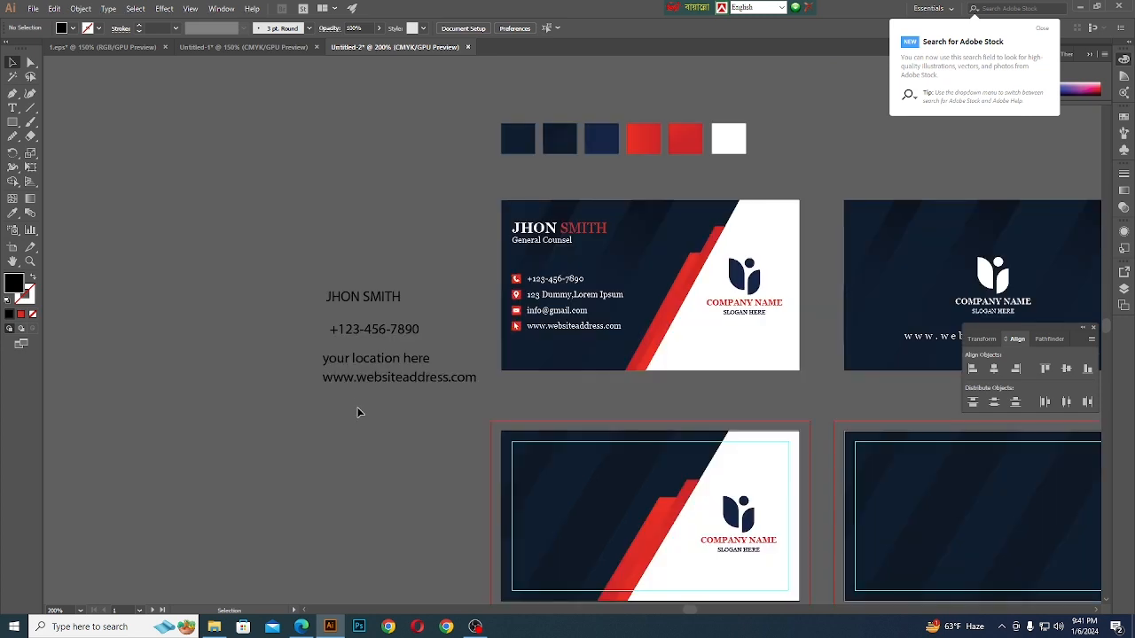
drag(363, 298, 282, 286)
double_click(344, 286)
text(General COu)
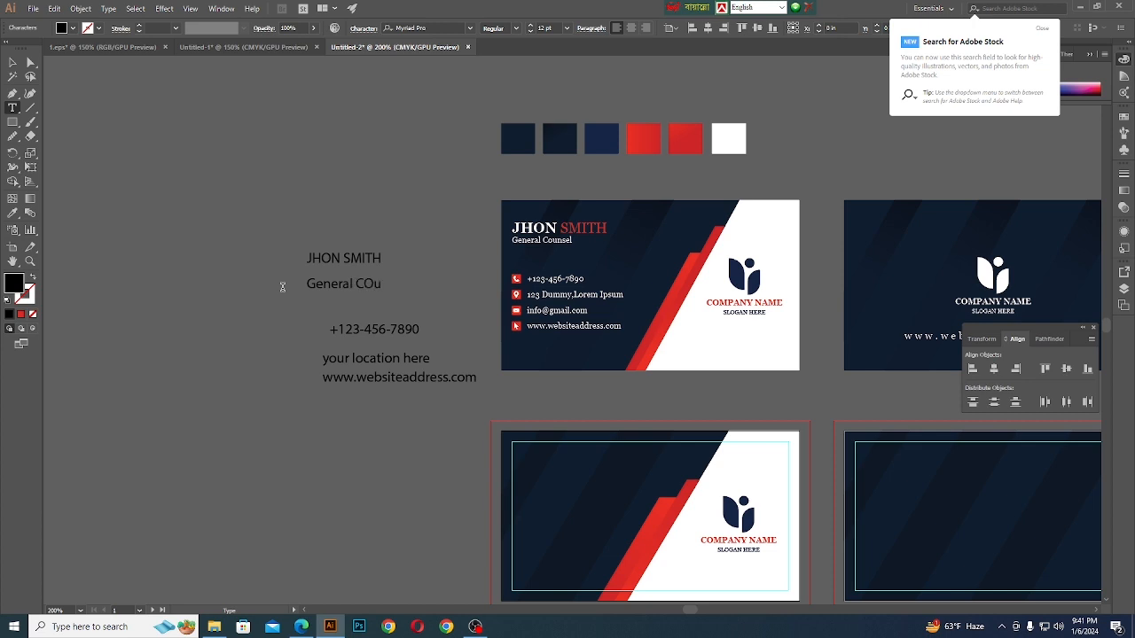
key(BackSpace)
key(BackSpace)
click(12, 63)
click(158, 210)
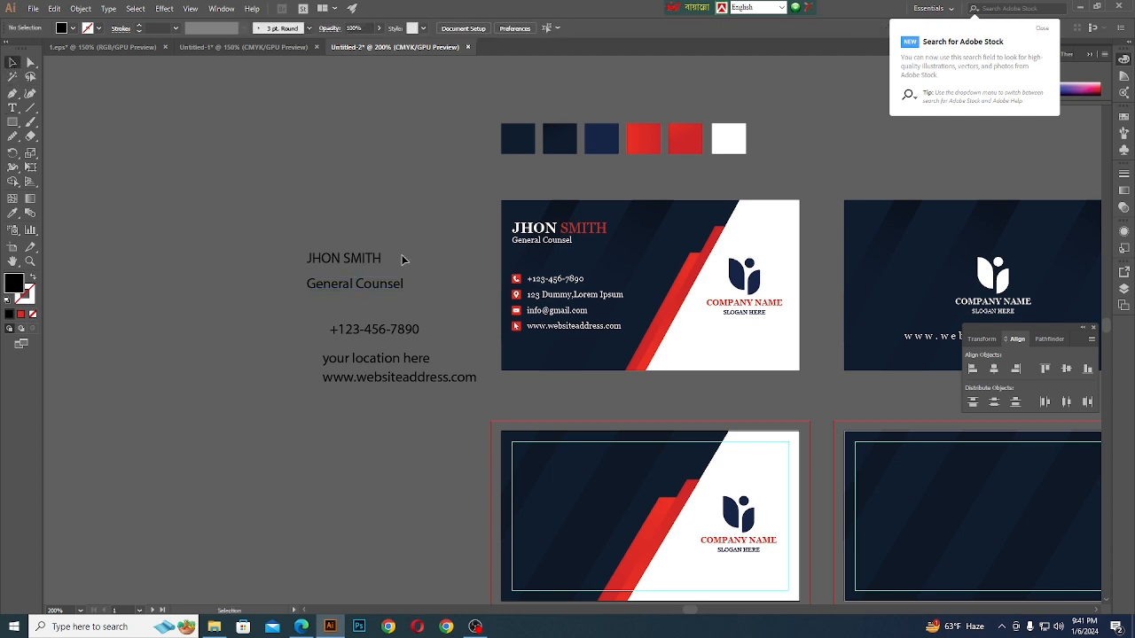
Examine how the name and job title texts on the reference card front are grouped and styled
scroll(403, 307, up, 2)
scroll(409, 353, down, 1)
scroll(251, 263, up, 1)
scroll(516, 368, down, 1)
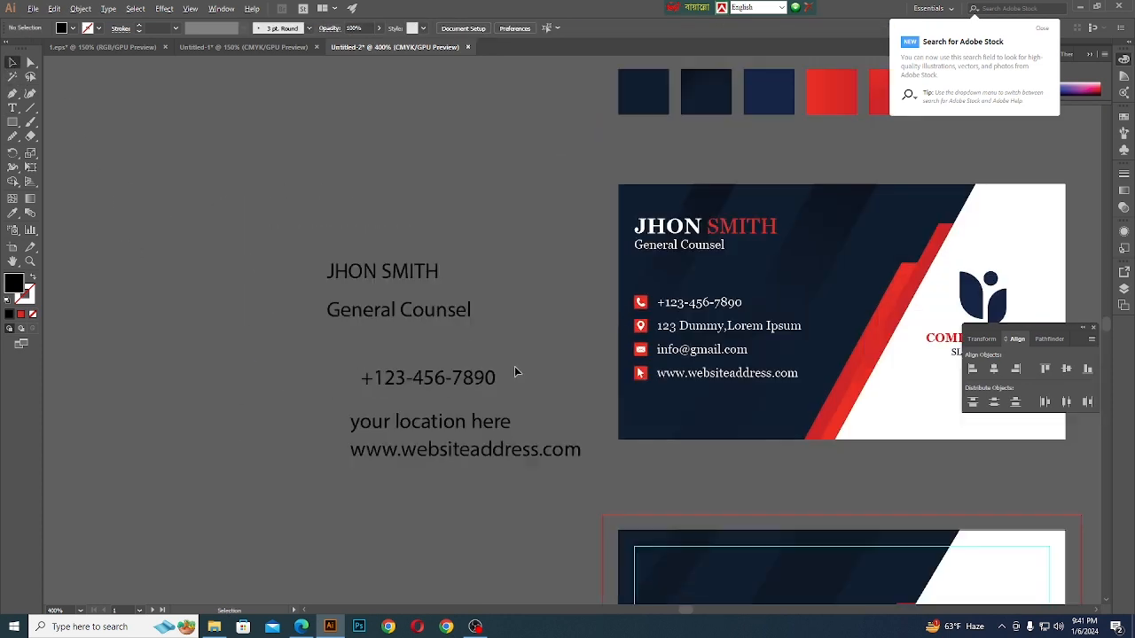
click(348, 271)
click(677, 233)
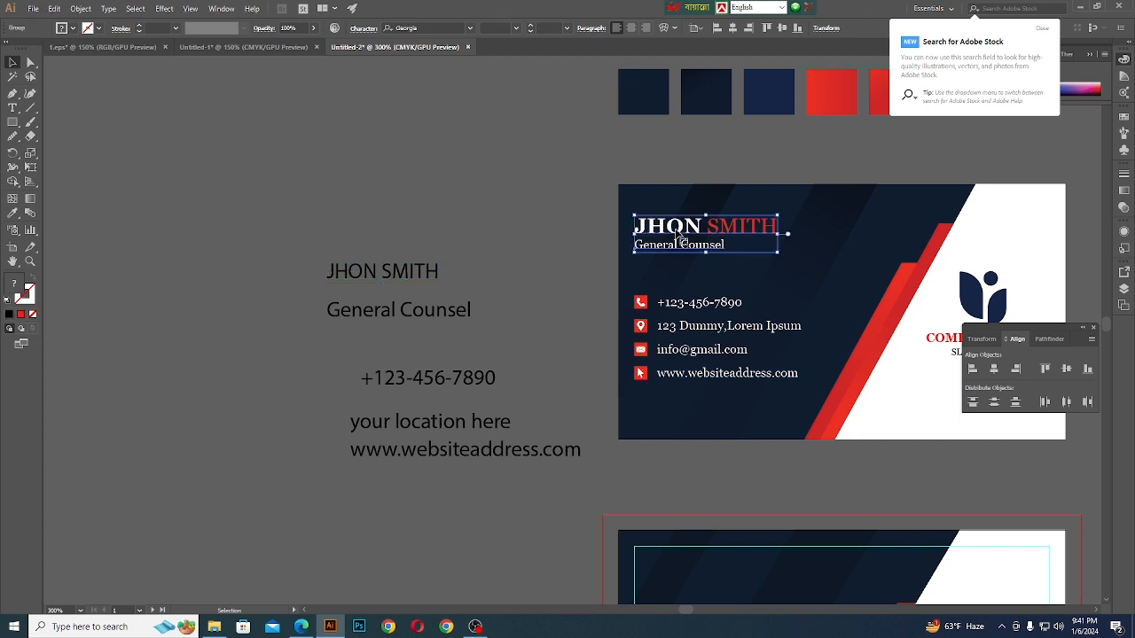
double_click(676, 232)
click(677, 232)
click(645, 64)
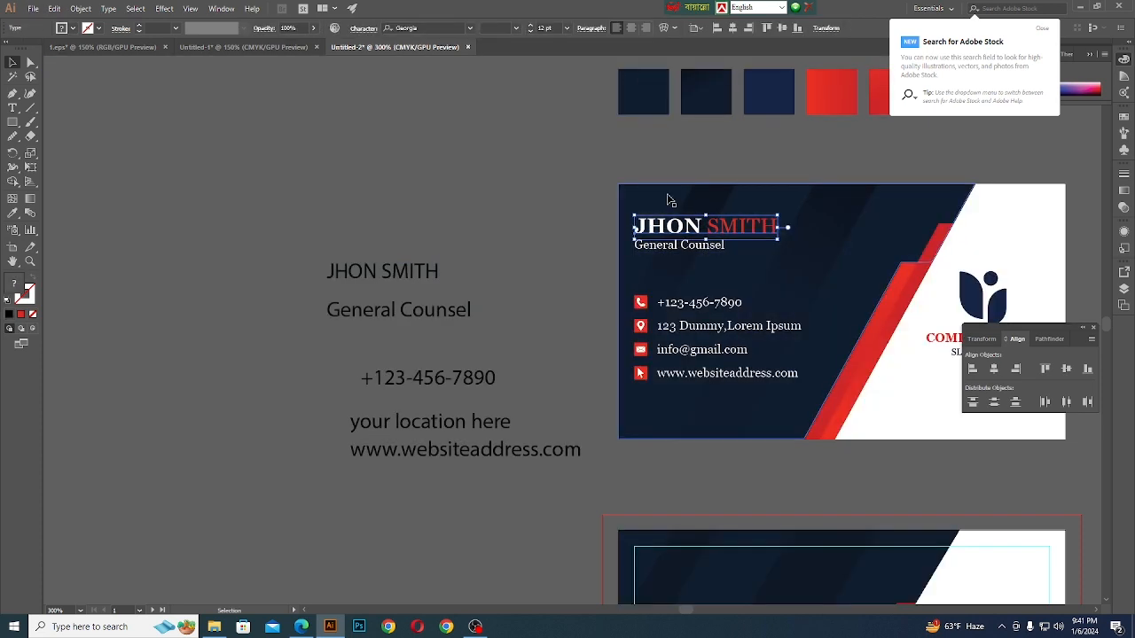
click(679, 249)
click(555, 239)
right_click(688, 233)
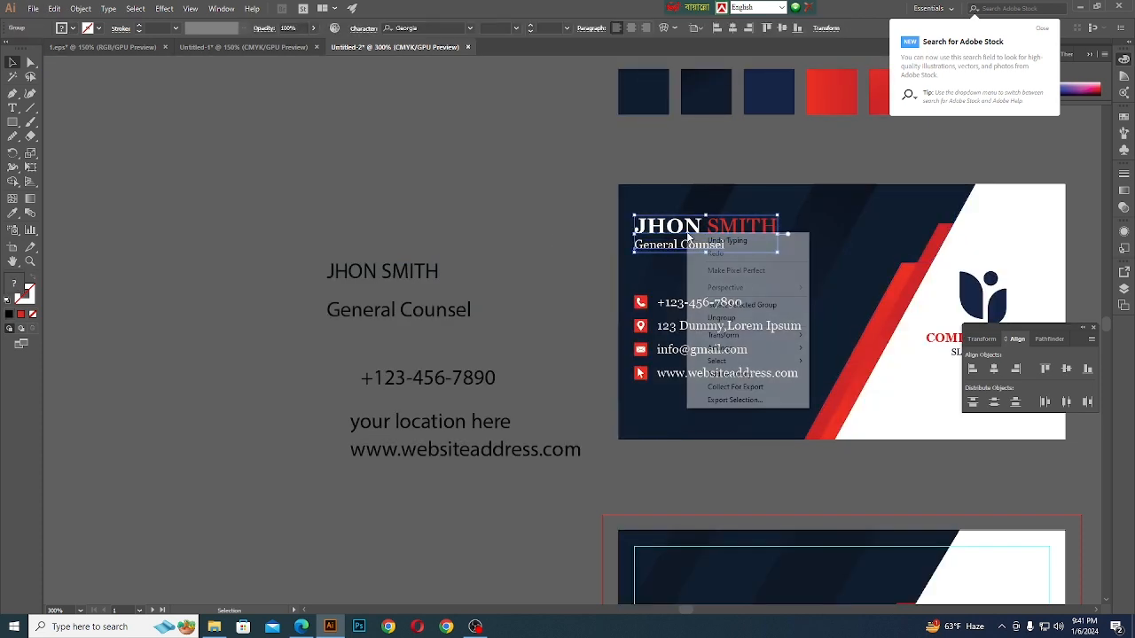
click(544, 263)
Ungroup the contact details block on the reference card front into separate rows
click(694, 308)
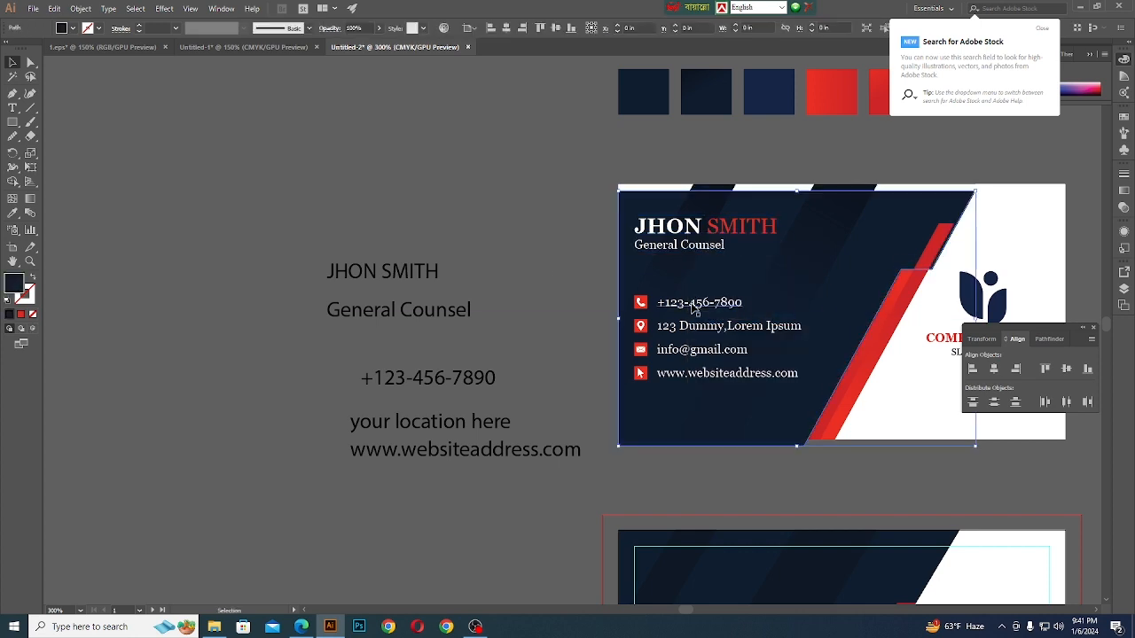
click(535, 273)
click(697, 307)
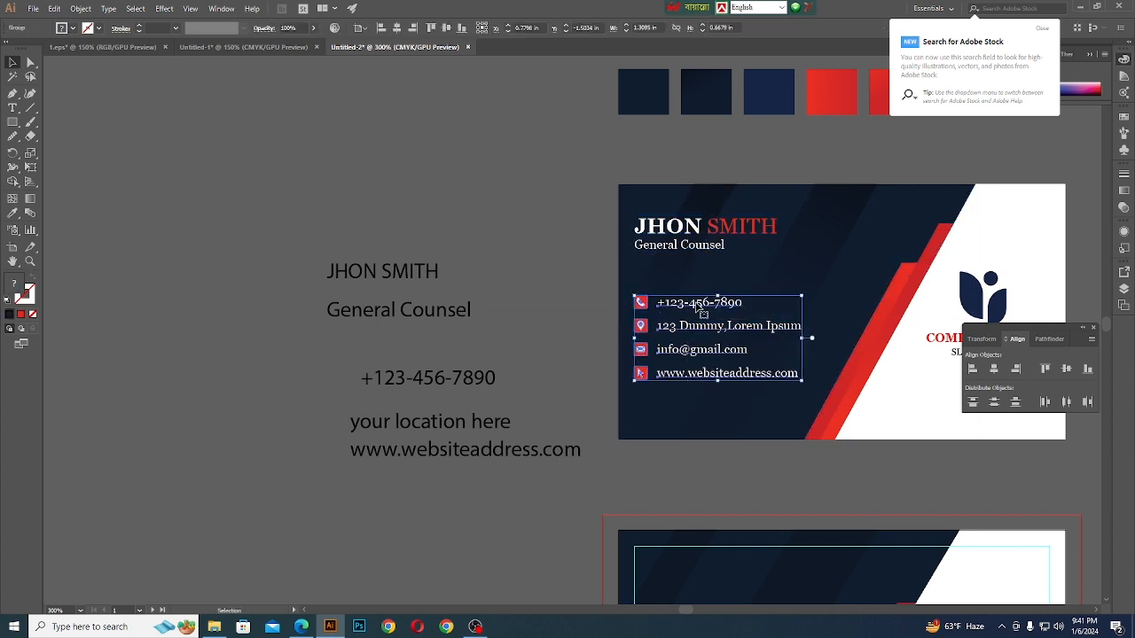
right_click(696, 303)
click(707, 389)
click(581, 326)
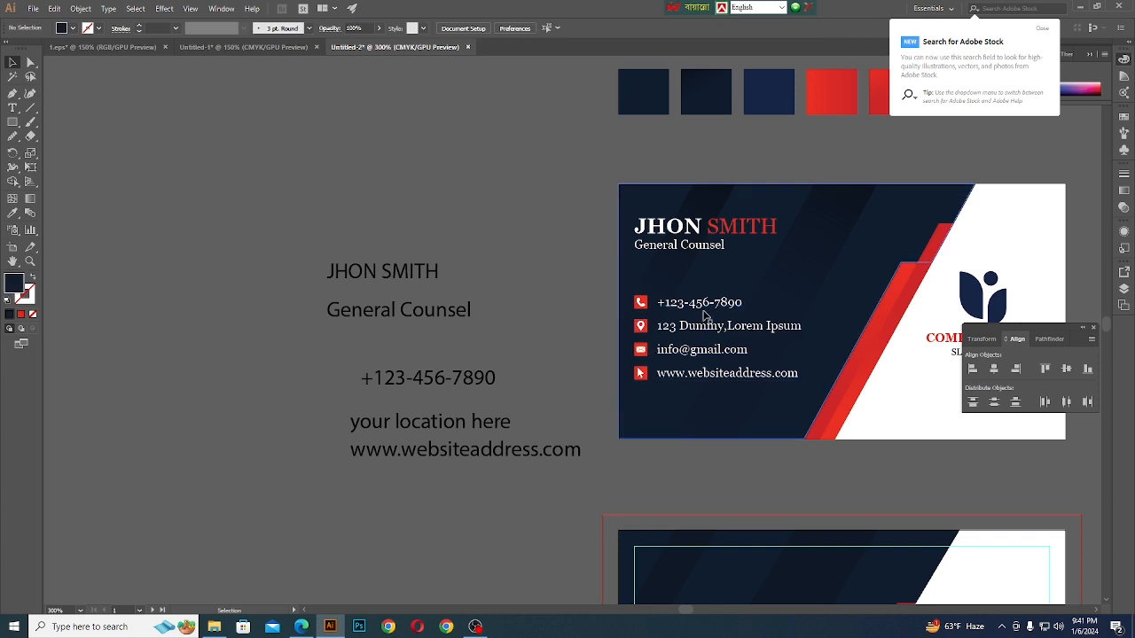
Select all the reference card's contact rows together and ungroup them so icons and texts can be picked separately
click(701, 306)
shift+click(696, 351)
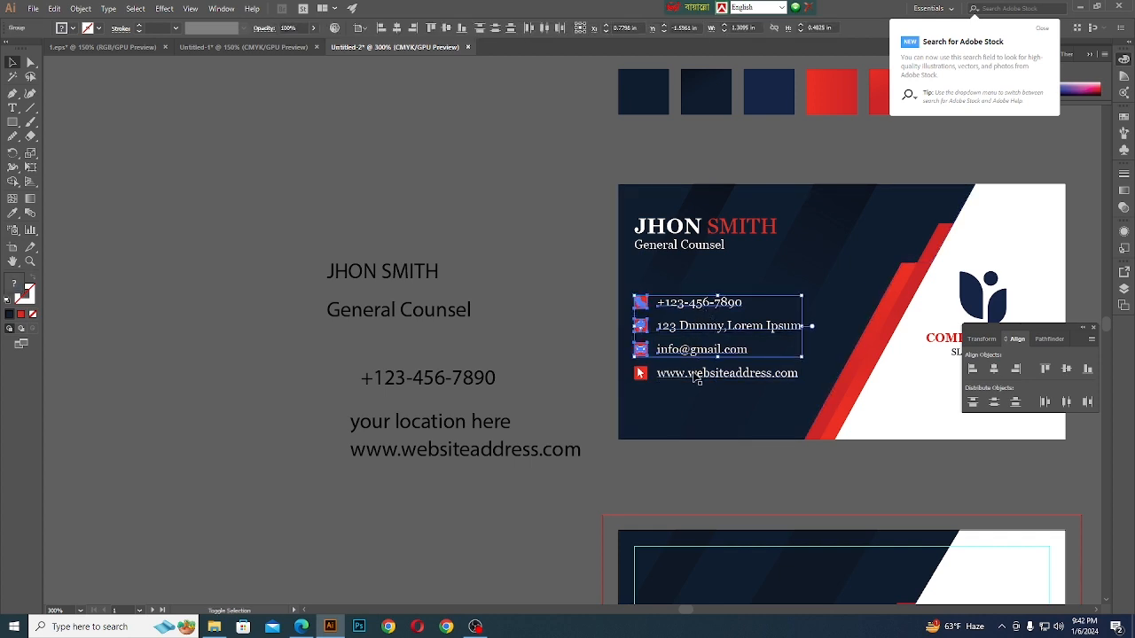
shift+click(697, 376)
right_click(695, 381)
click(714, 457)
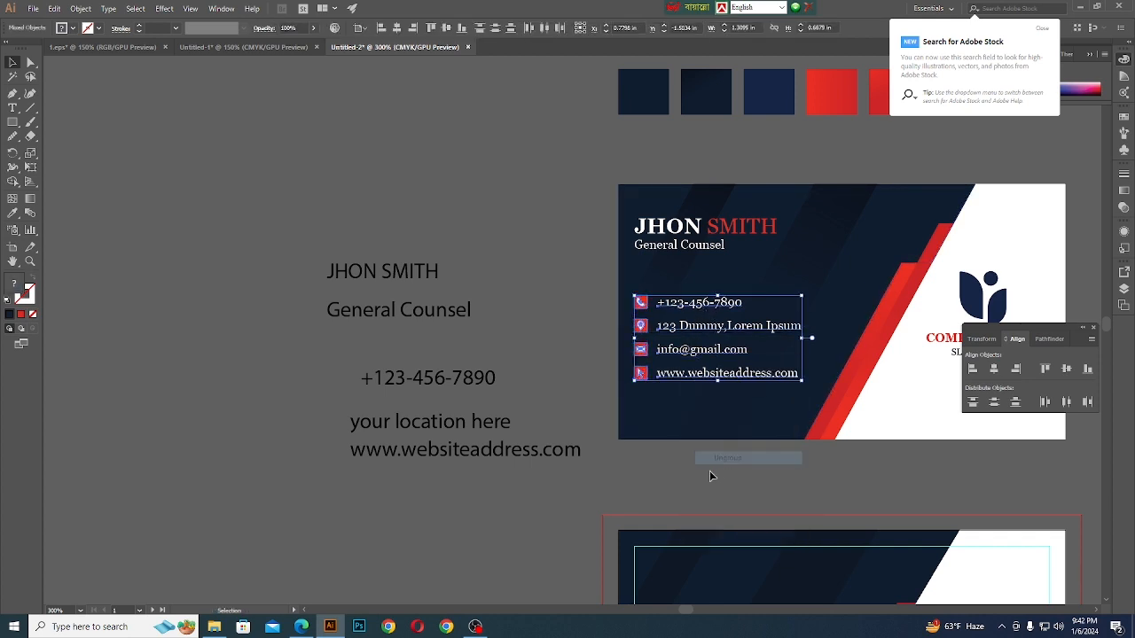
click(709, 476)
Ungroup the reference card's address row so its location icon separates from the text
click(645, 375)
shift+click(646, 354)
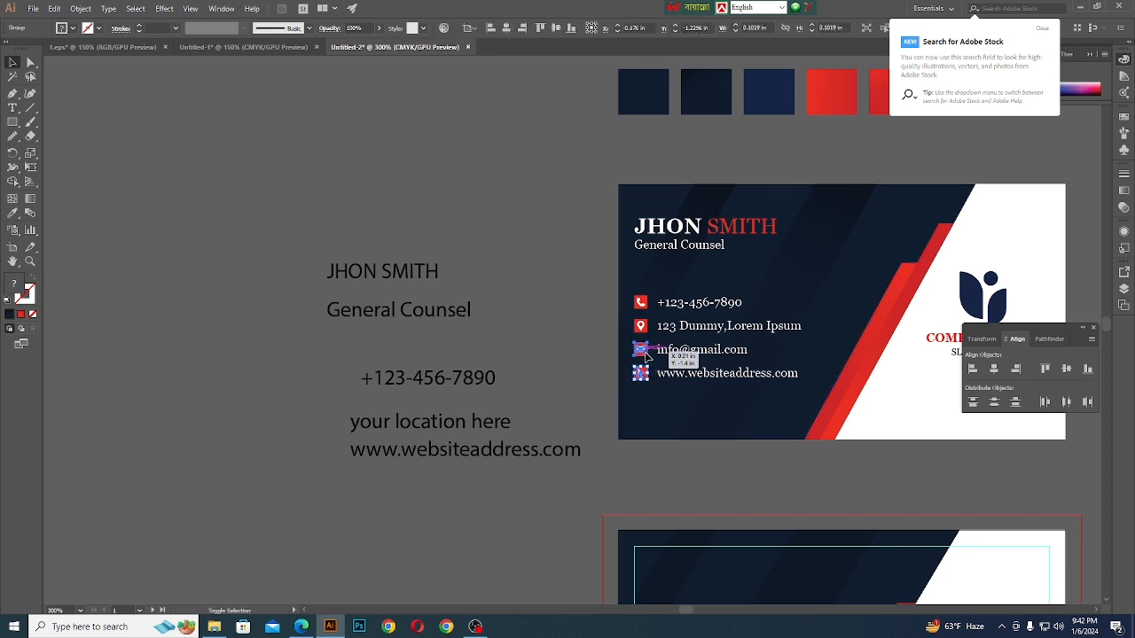
shift+click(640, 326)
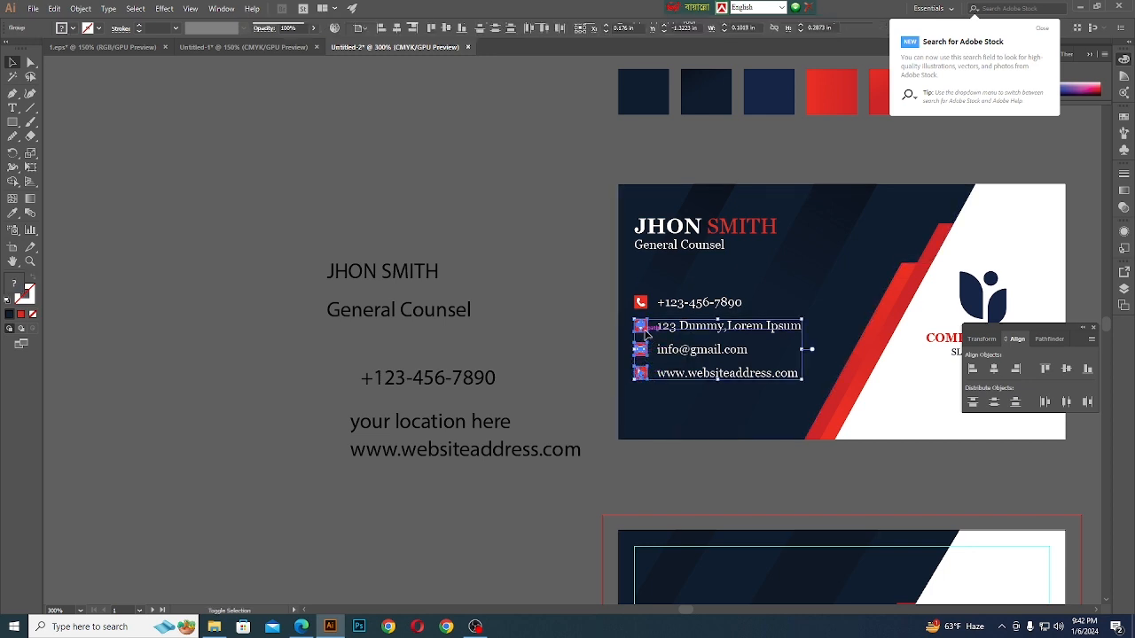
click(585, 317)
click(685, 327)
right_click(683, 325)
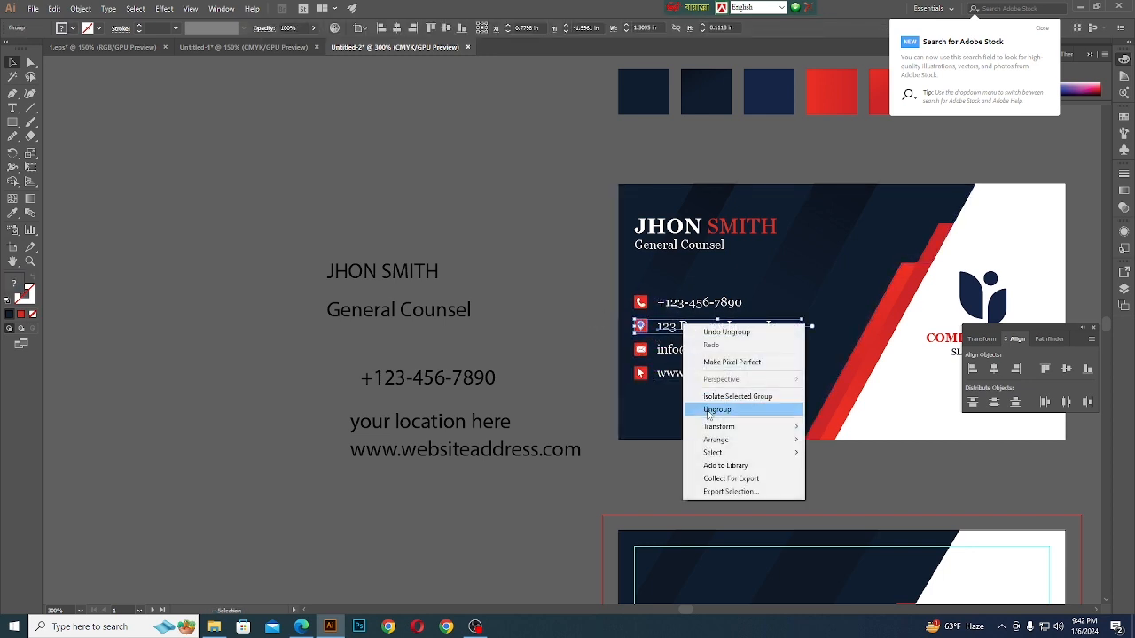
click(717, 410)
click(659, 425)
click(654, 482)
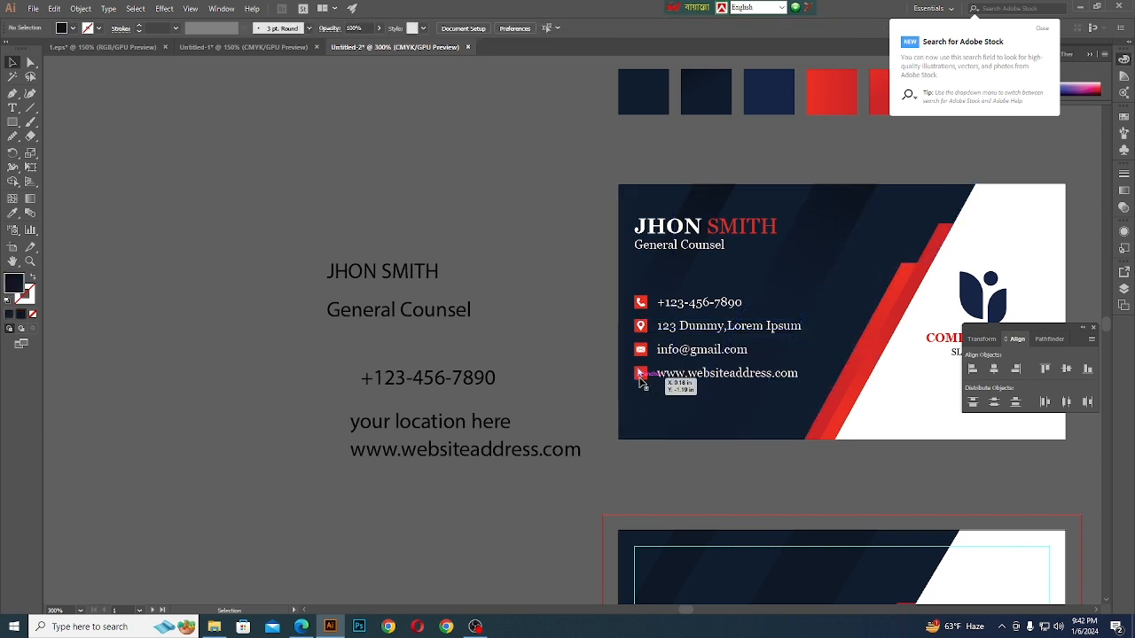
Ungroup the reference card's phone row so its phone icon separates from the number
click(638, 374)
shift+click(641, 349)
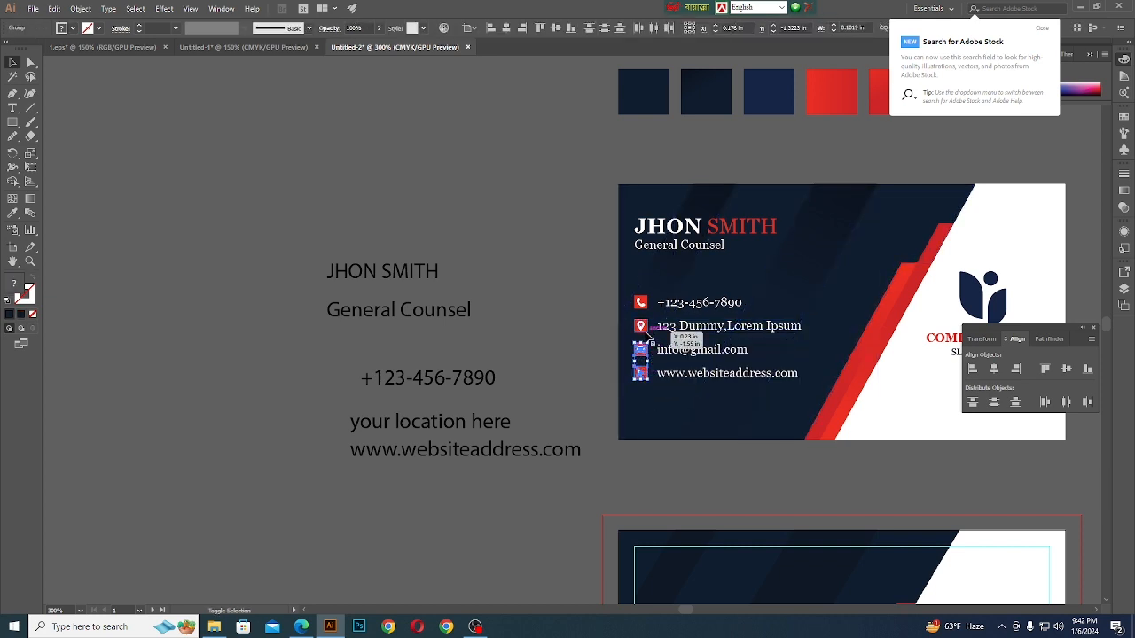
shift+click(641, 327)
shift+click(640, 303)
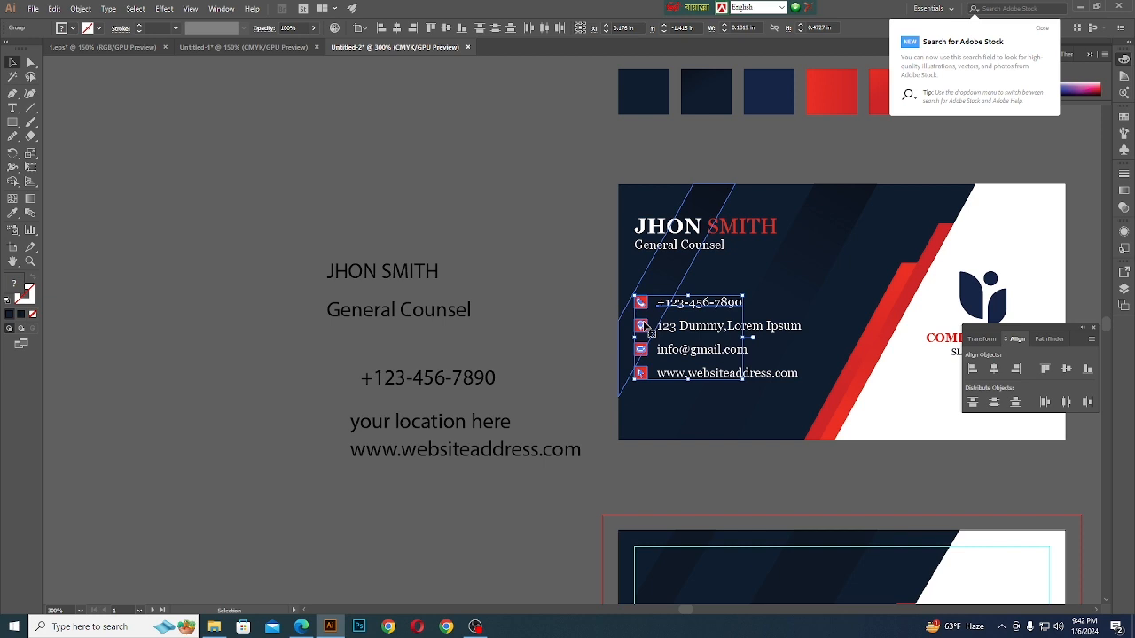
click(584, 299)
click(687, 302)
right_click(687, 302)
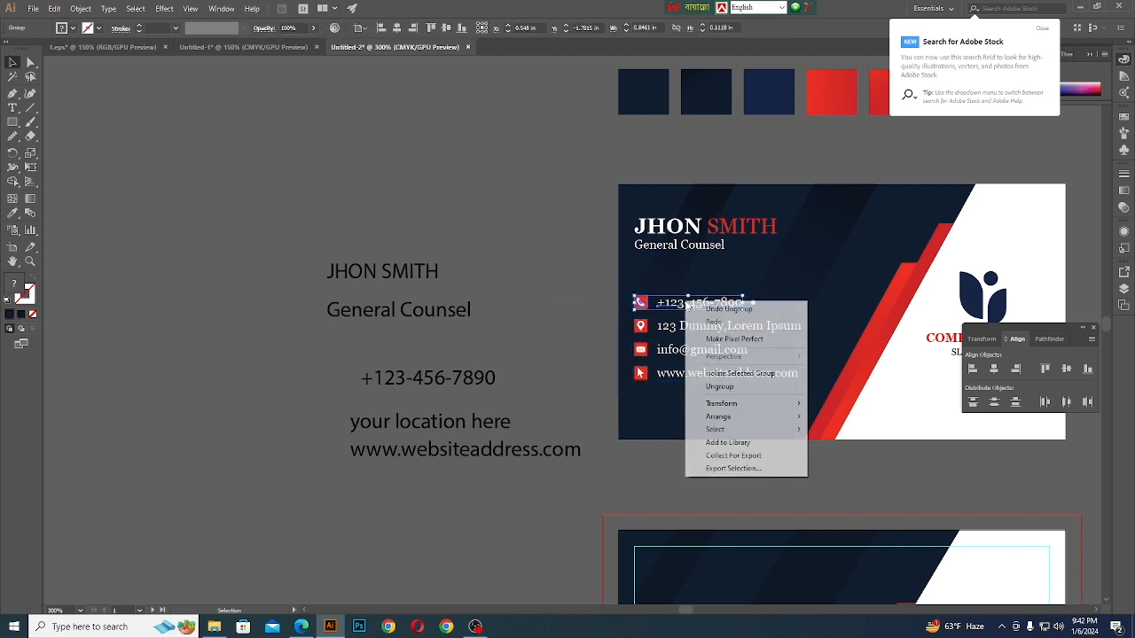
click(720, 386)
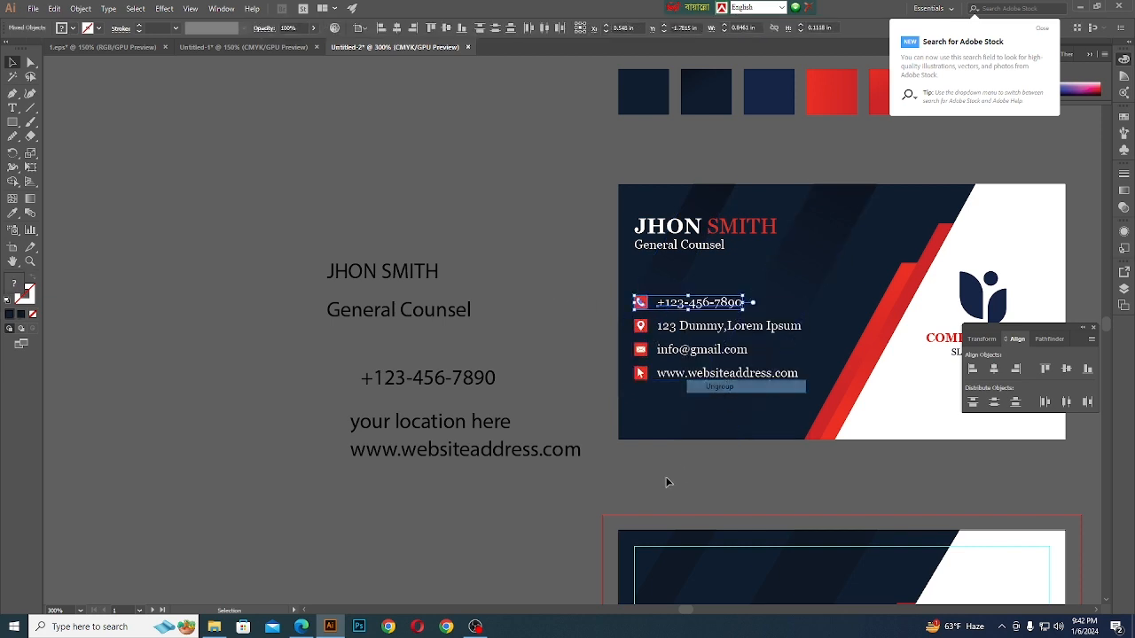
click(668, 482)
Select the four red contact icons on the reference card front and place a copy of them beside the loose contact texts
click(640, 372)
shift+click(642, 351)
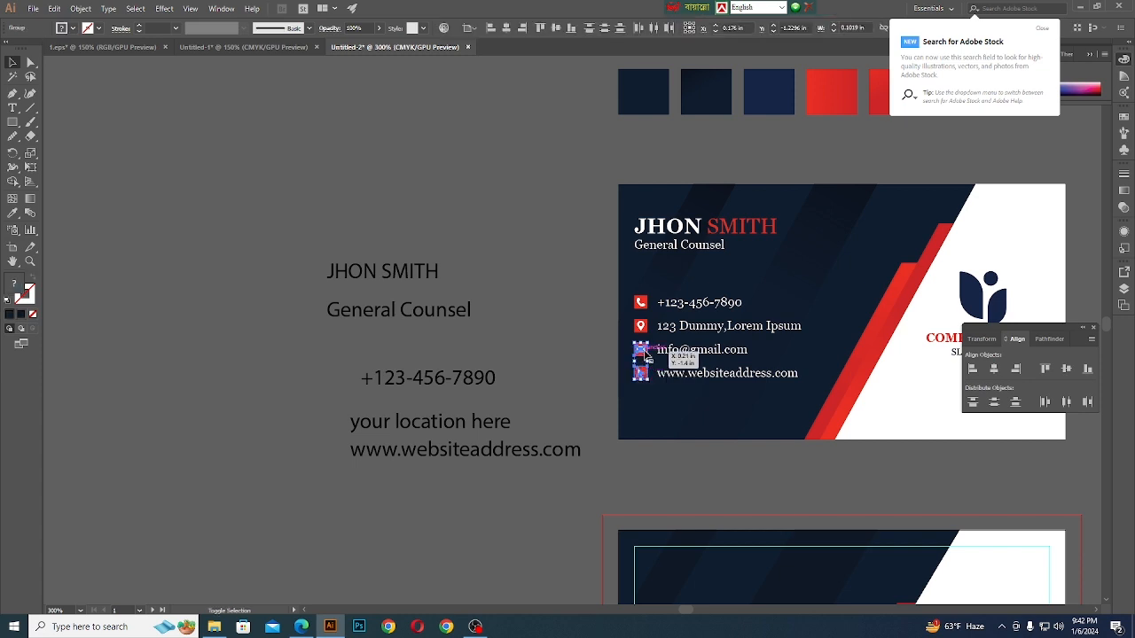
shift+click(640, 326)
shift+click(640, 302)
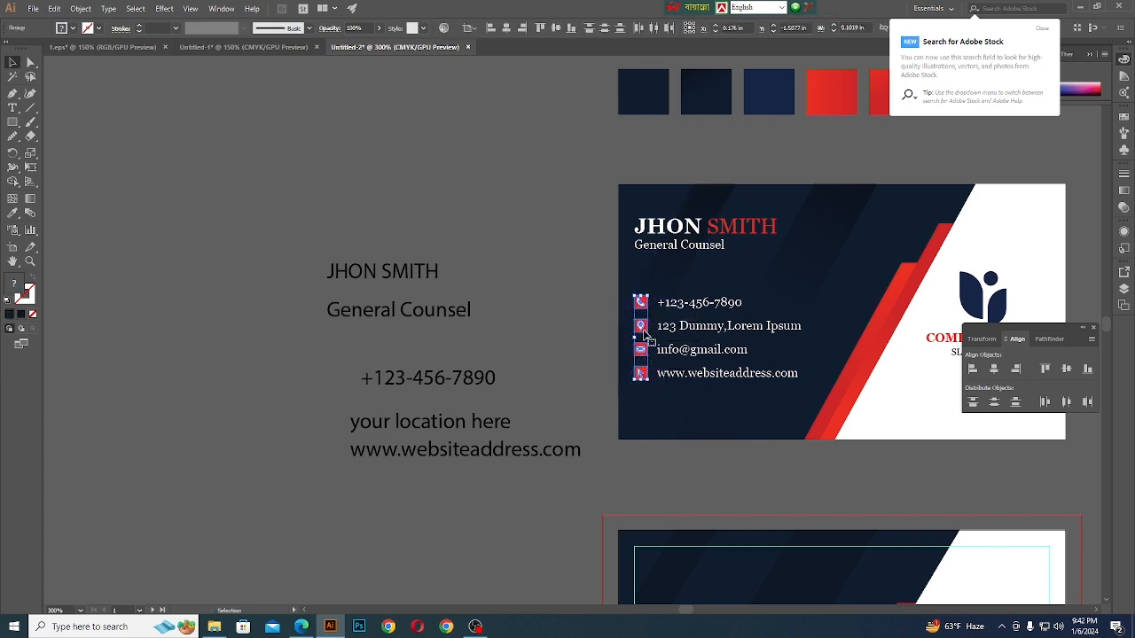
drag(645, 330, 266, 380)
click(322, 428)
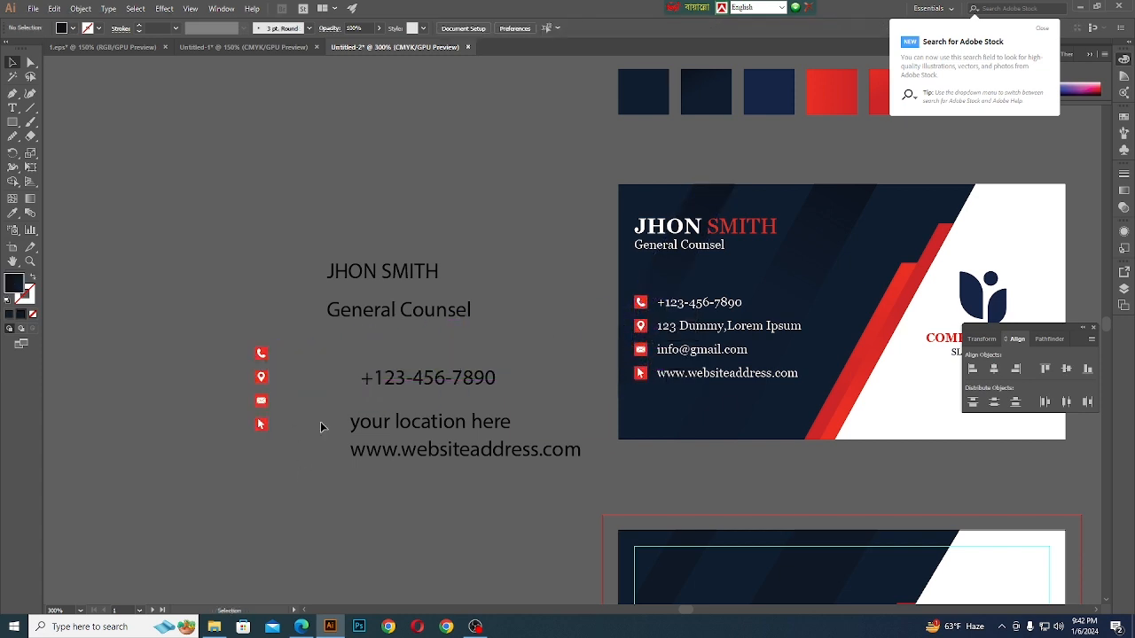
Examine the font, weight and colour of the first name and surname on the reference card front
click(676, 236)
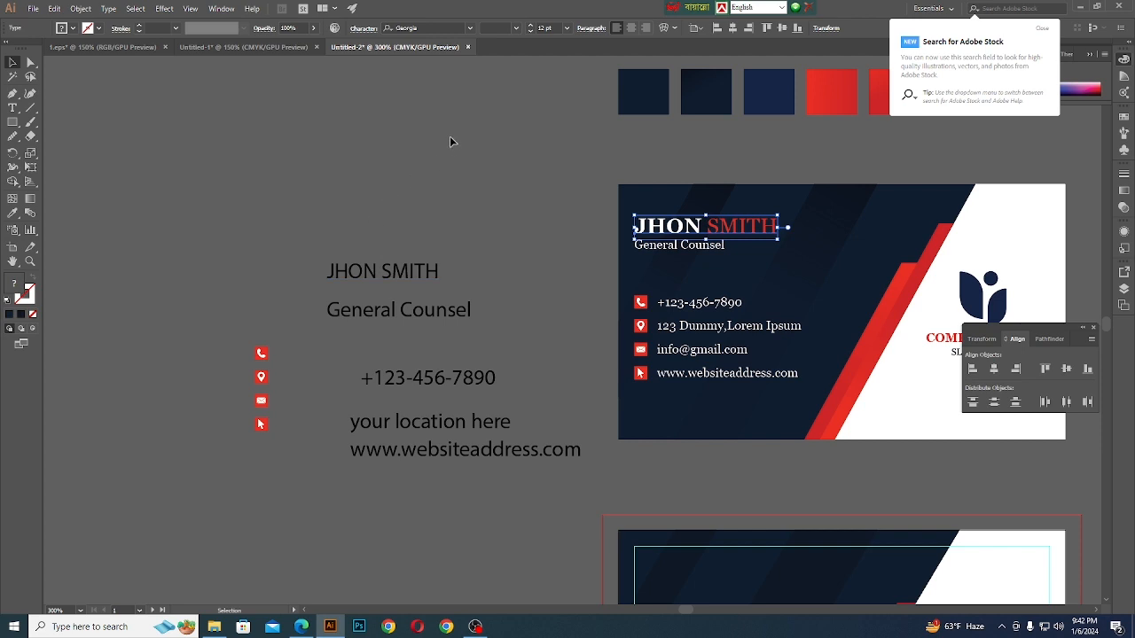
double_click(705, 228)
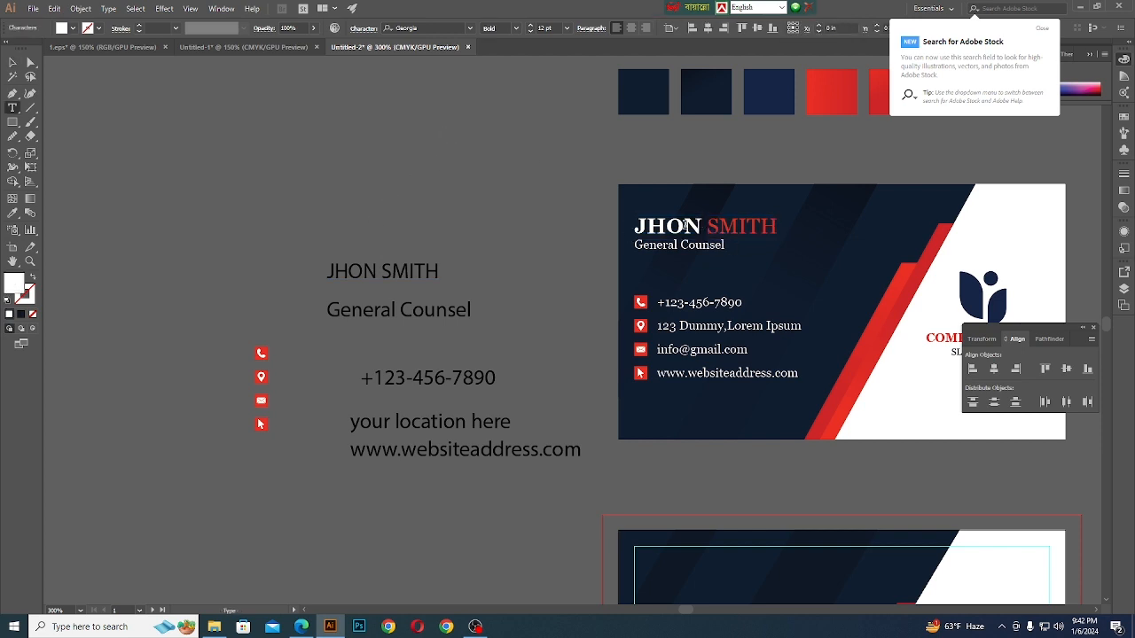
drag(701, 227, 619, 226)
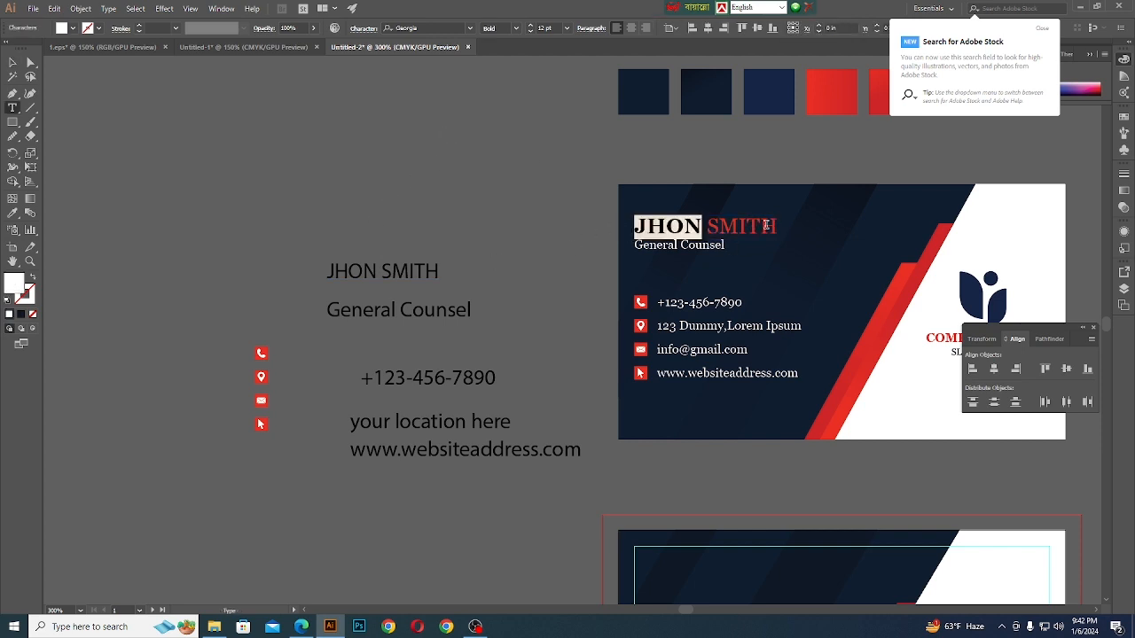
drag(778, 227, 711, 227)
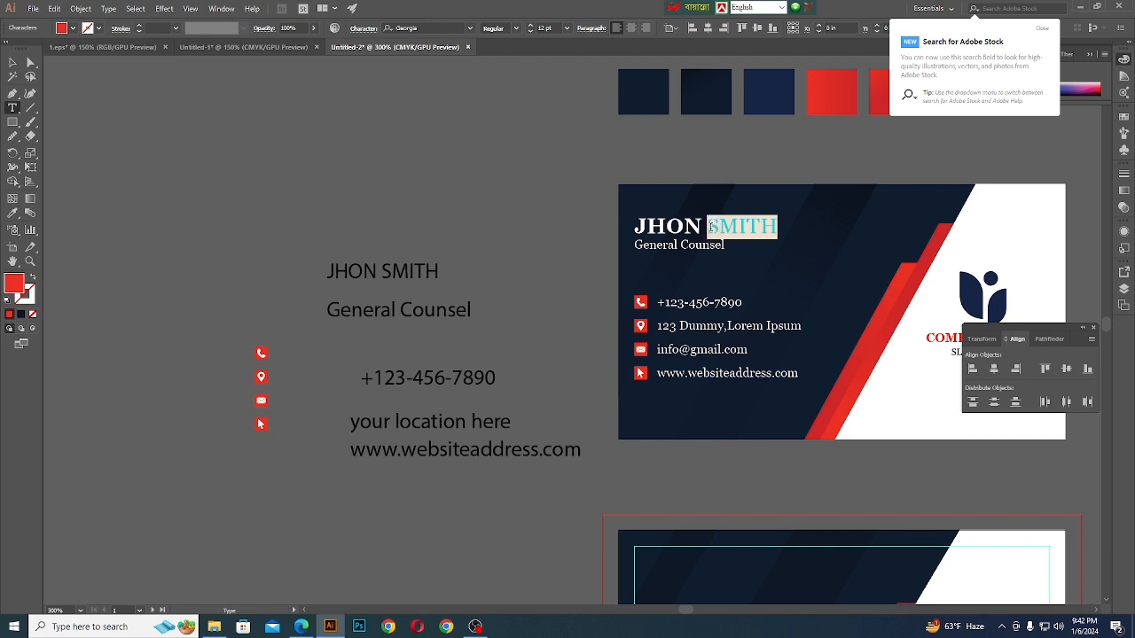
click(12, 62)
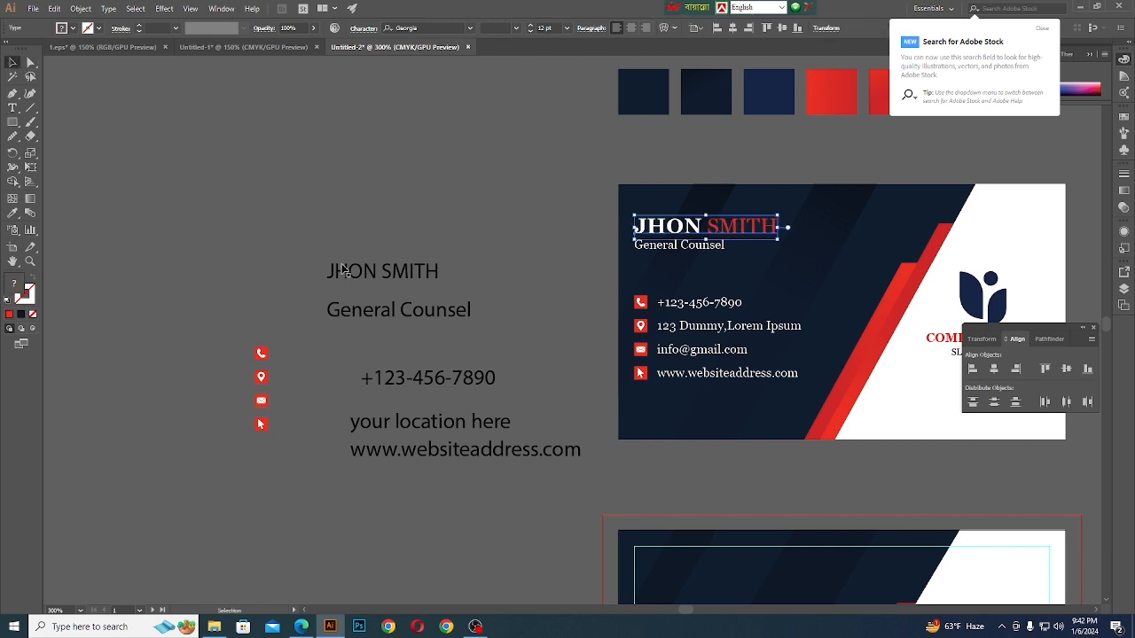
Set the font of the loose name text to Georgia
click(342, 270)
click(435, 28)
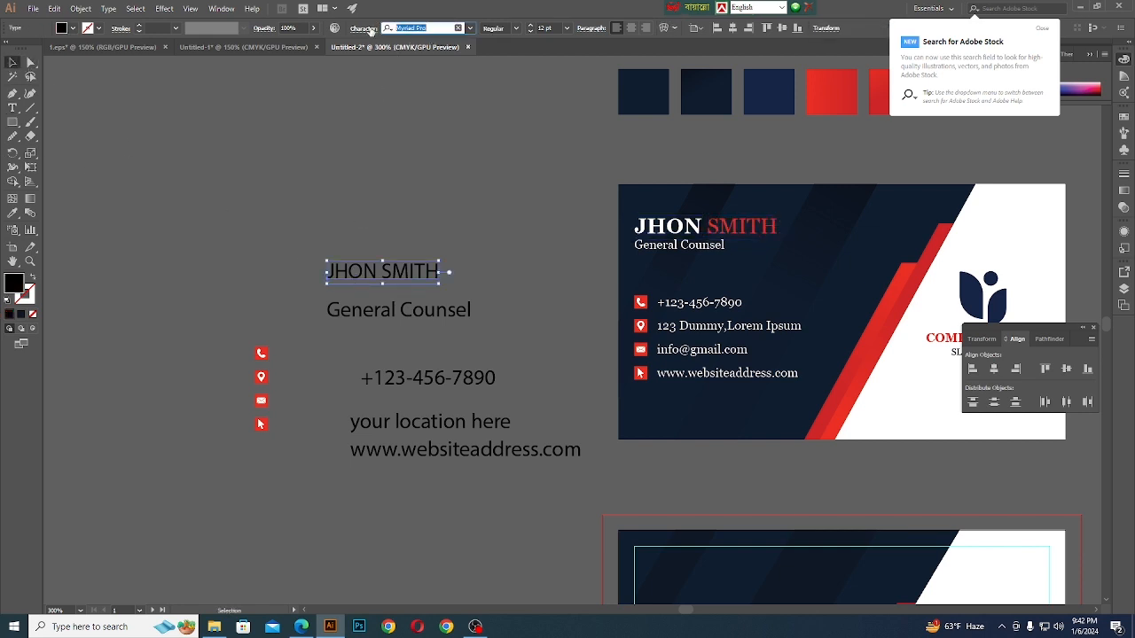
text(G)
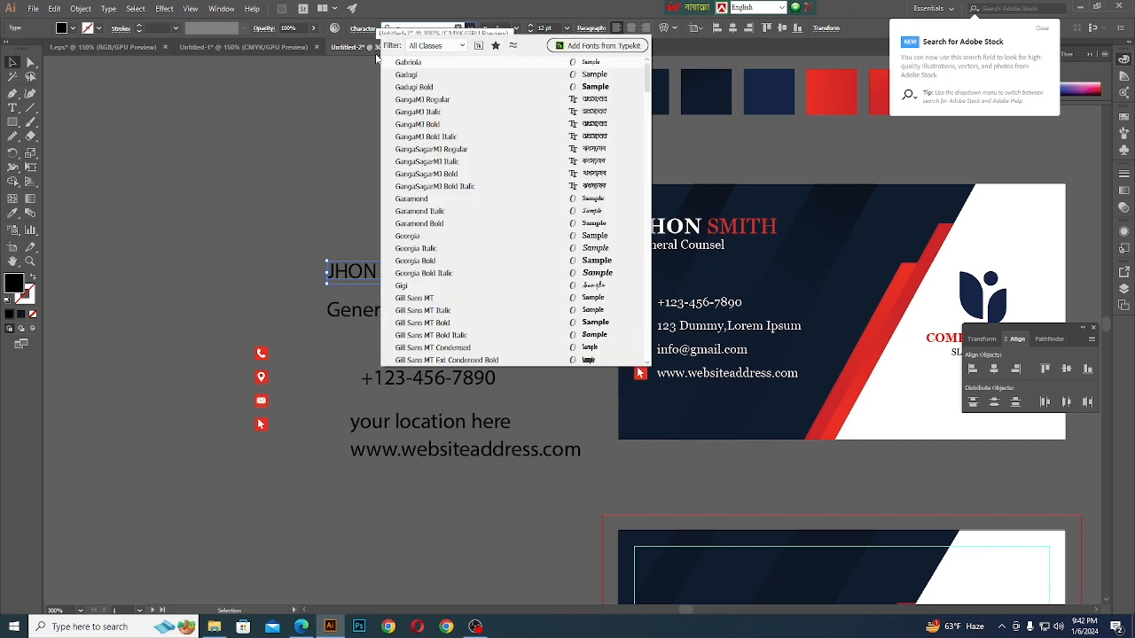
text(oer)
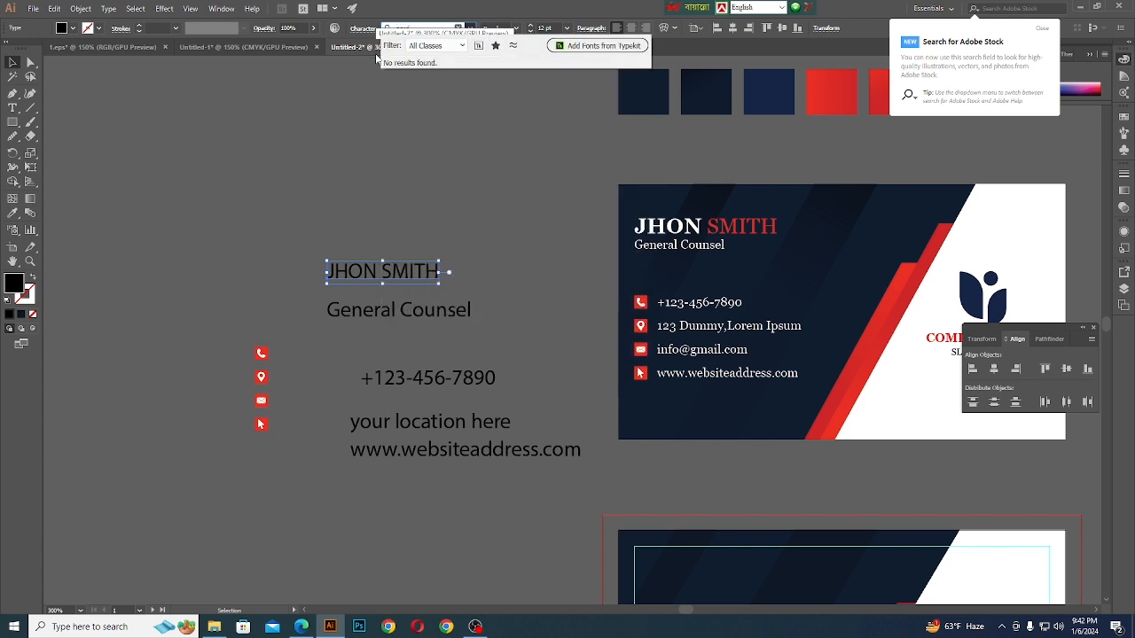
key(BackSpace)
key(BackSpace)
key(BackSpace)
key(BackSpace)
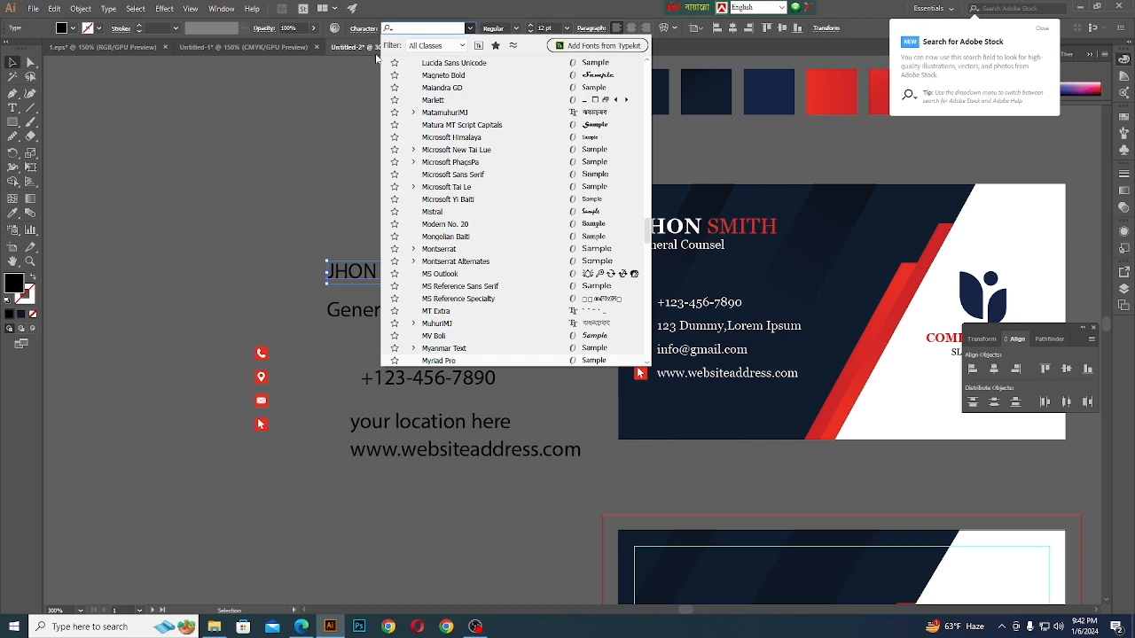
text(ger)
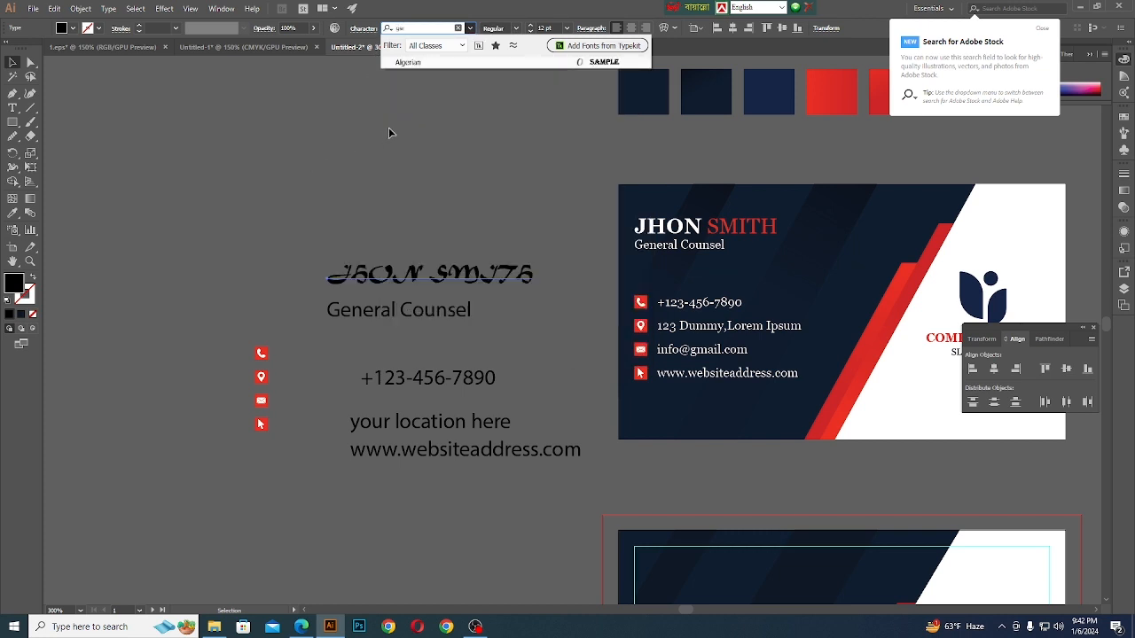
key(BackSpace)
key(BackSpace)
key(BackSpace)
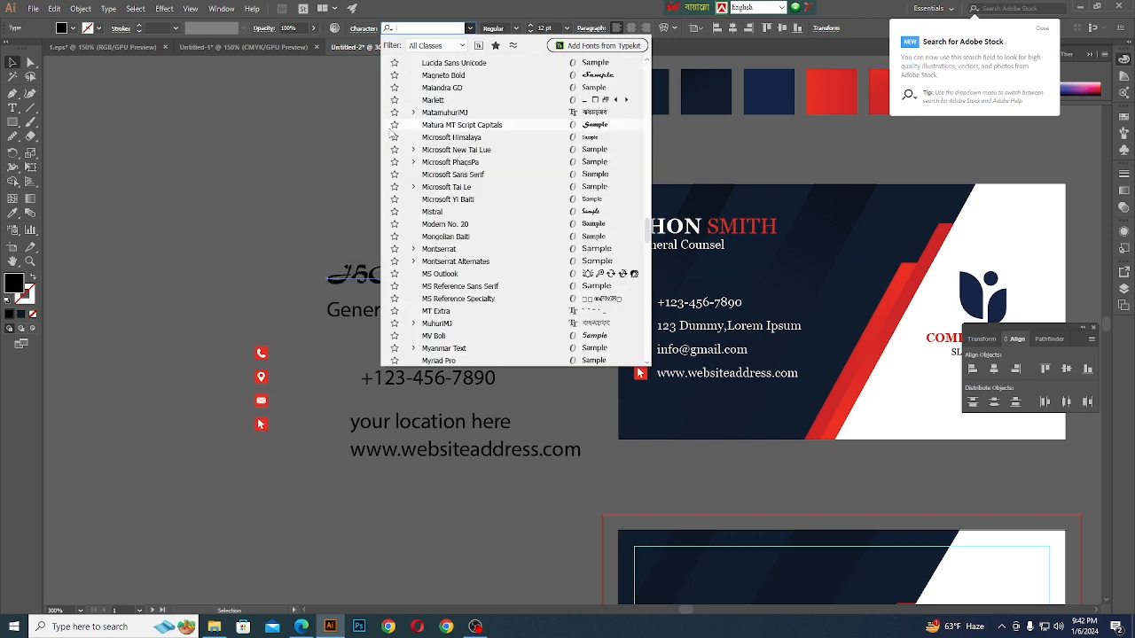
text(g)
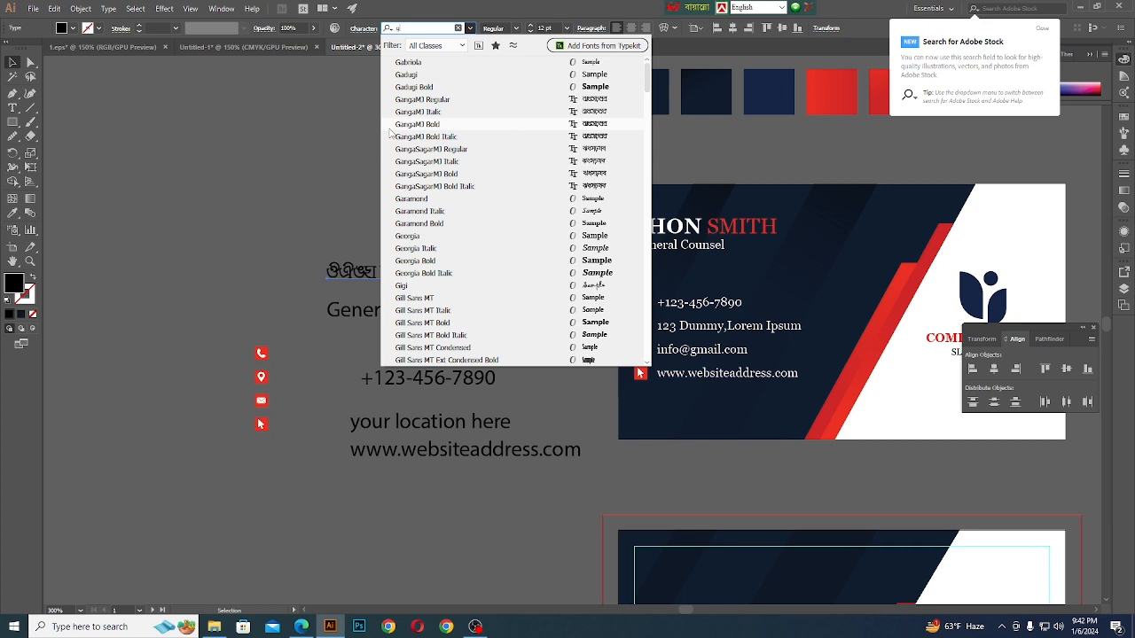
click(412, 238)
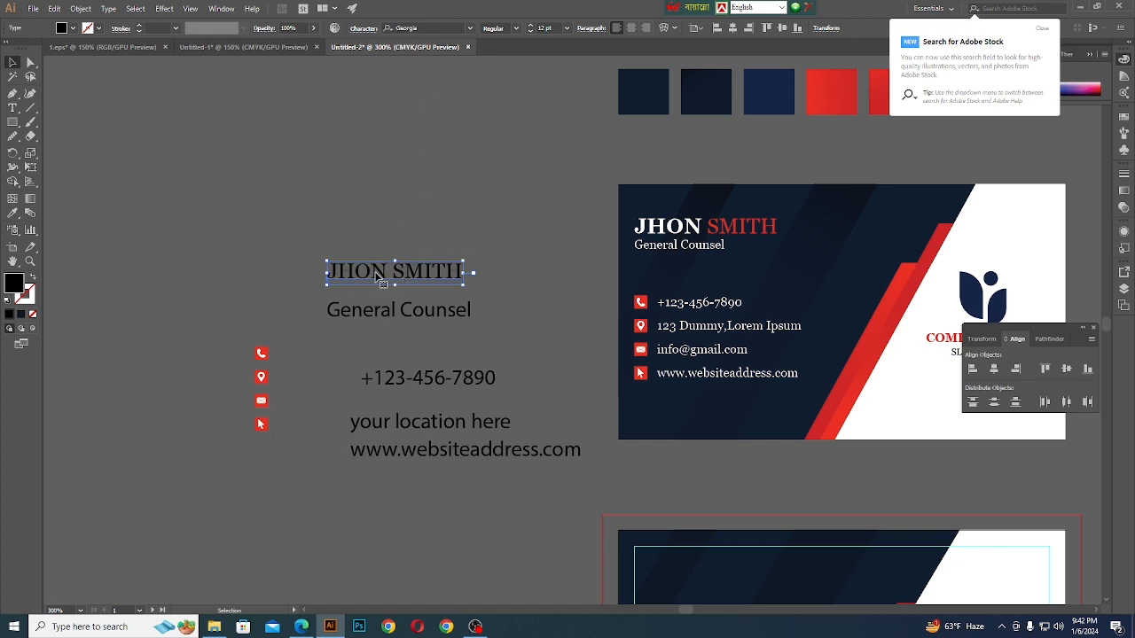
Make the first name in the loose name text bold and colour it white, sampled from the reference card's white area
key(t)
drag(386, 272, 319, 272)
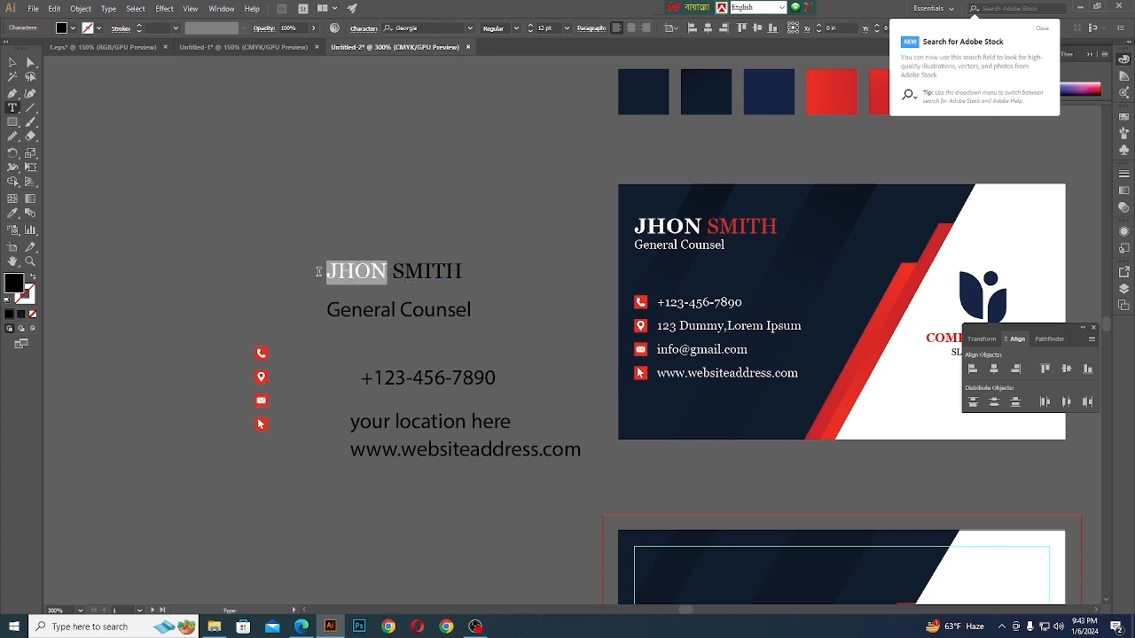
click(516, 29)
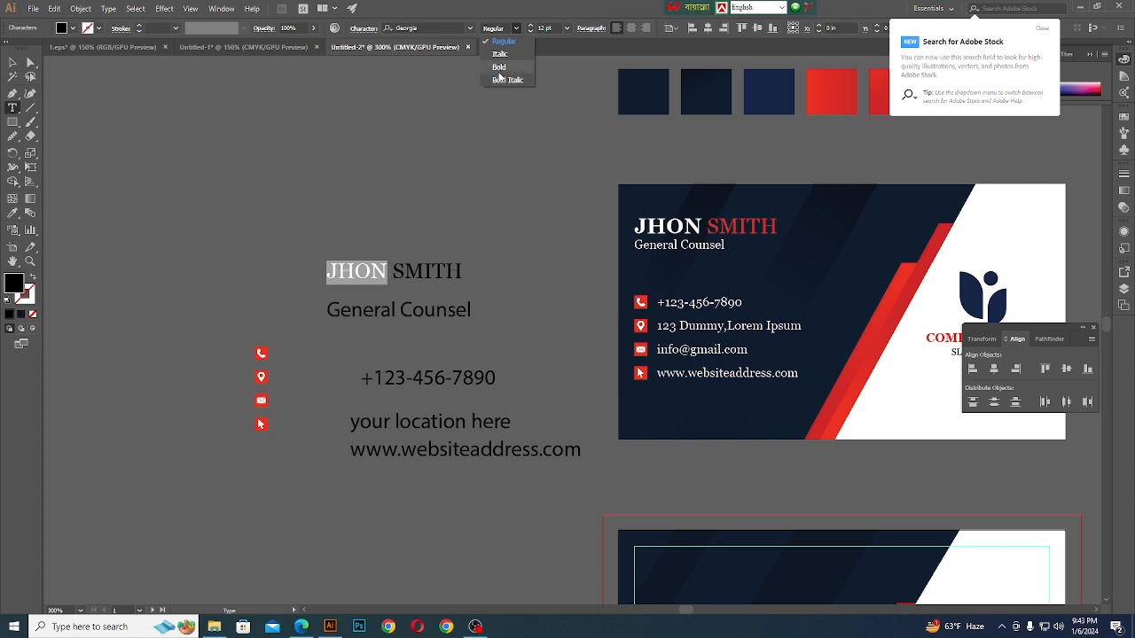
click(499, 68)
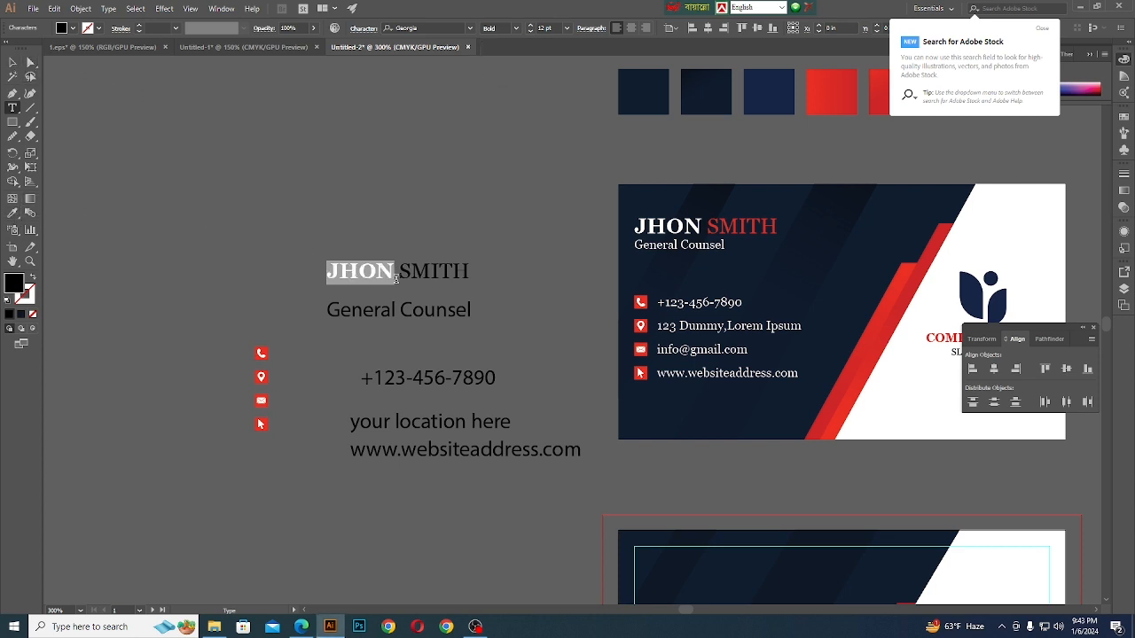
click(12, 213)
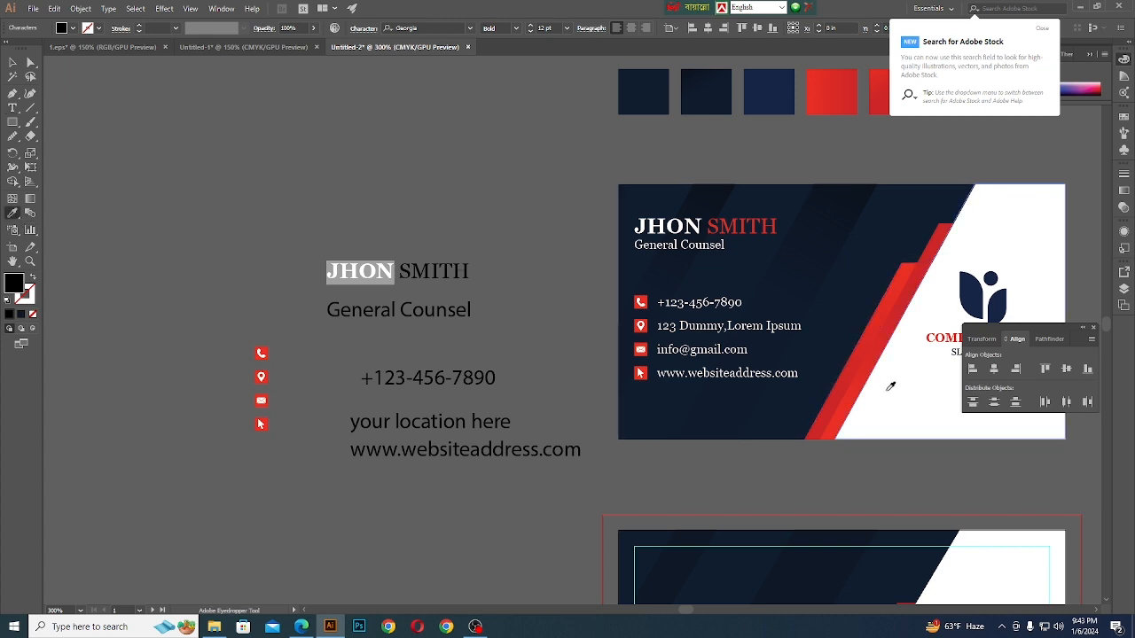
click(891, 386)
click(13, 62)
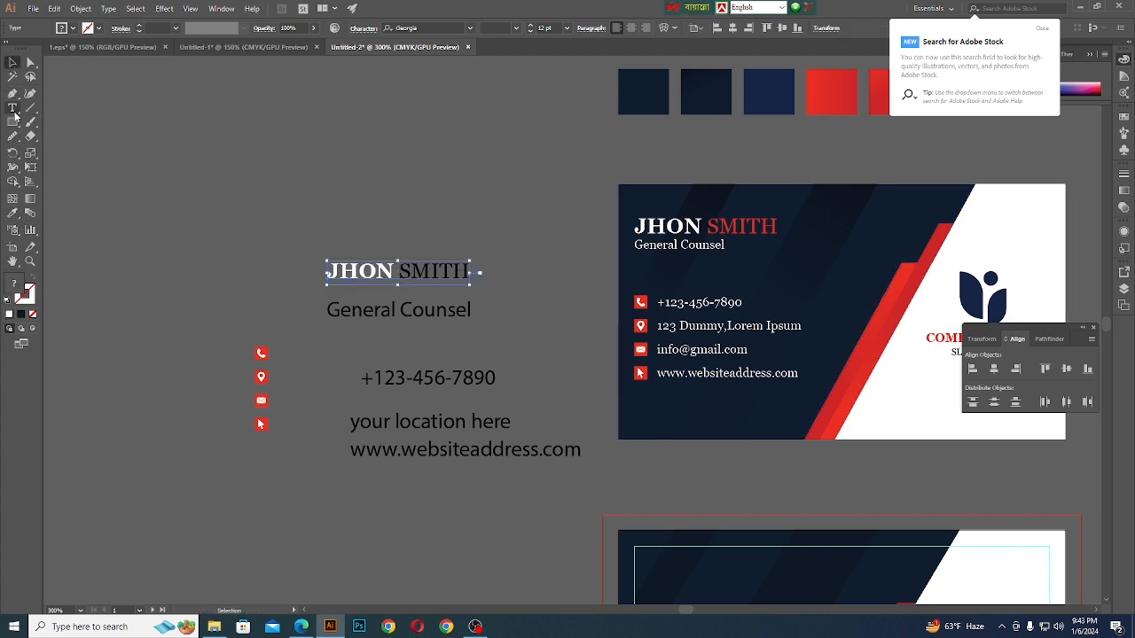
Colour the surname in the loose name text red, sampled from the surname on the reference card
click(12, 107)
drag(396, 272, 484, 271)
click(12, 213)
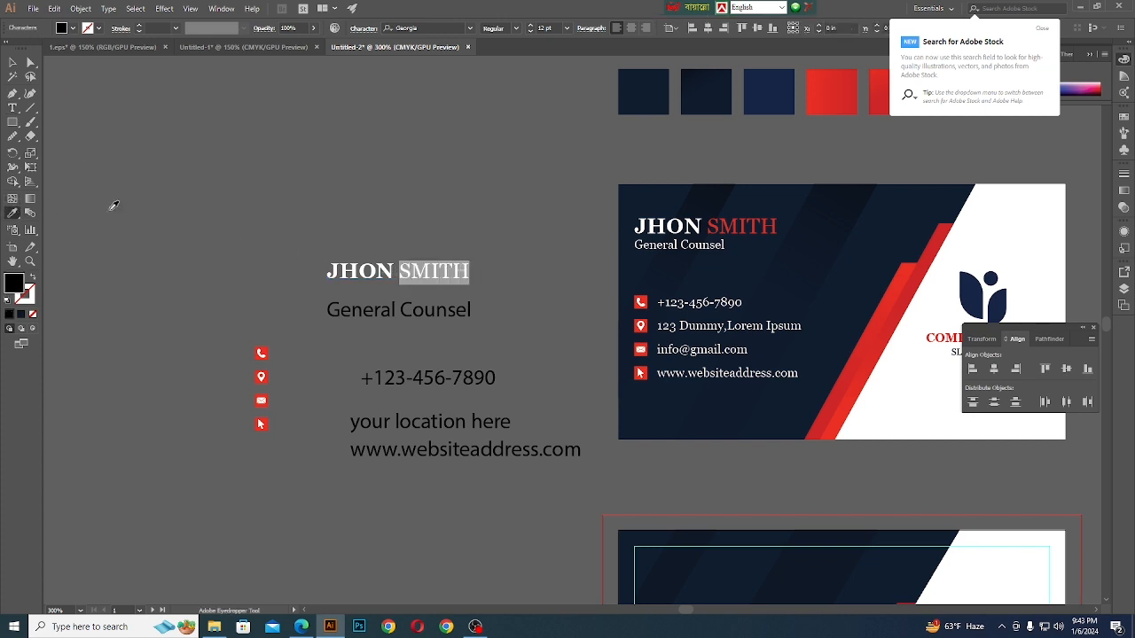
click(729, 220)
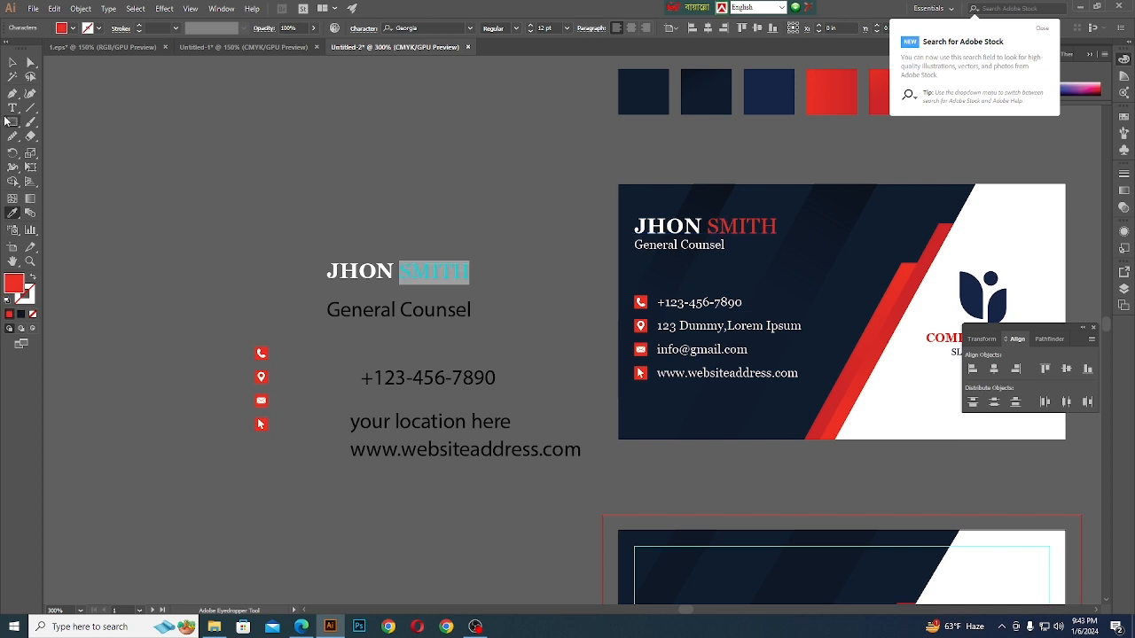
click(13, 62)
click(170, 157)
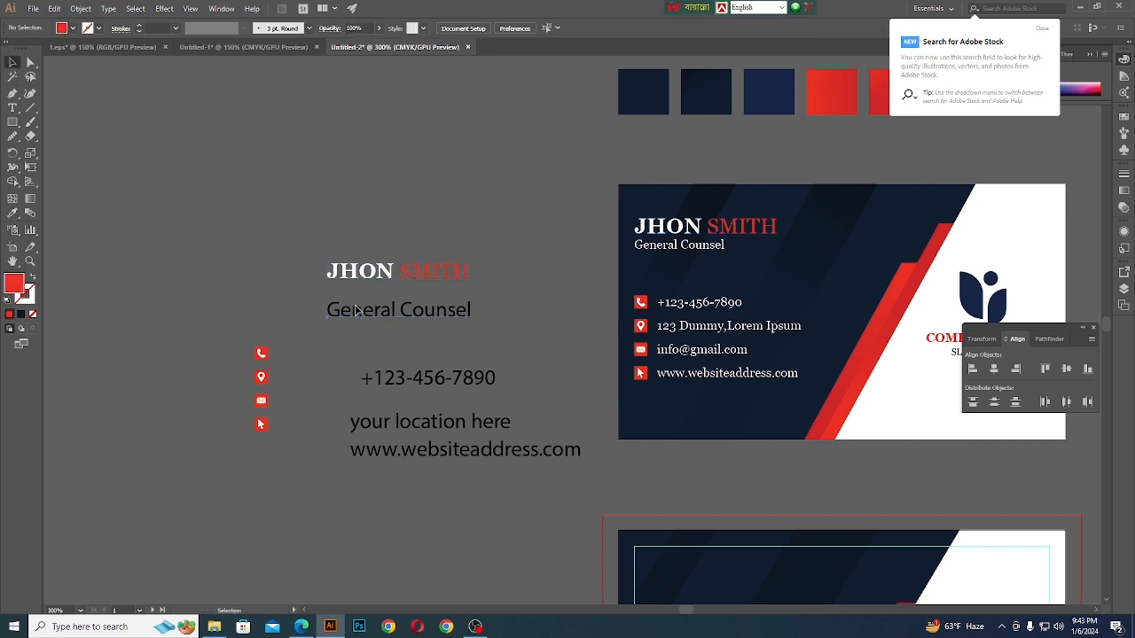
Colour the loose General Counsel text white, sampled from the reference card's white area
click(355, 310)
click(12, 213)
click(1020, 257)
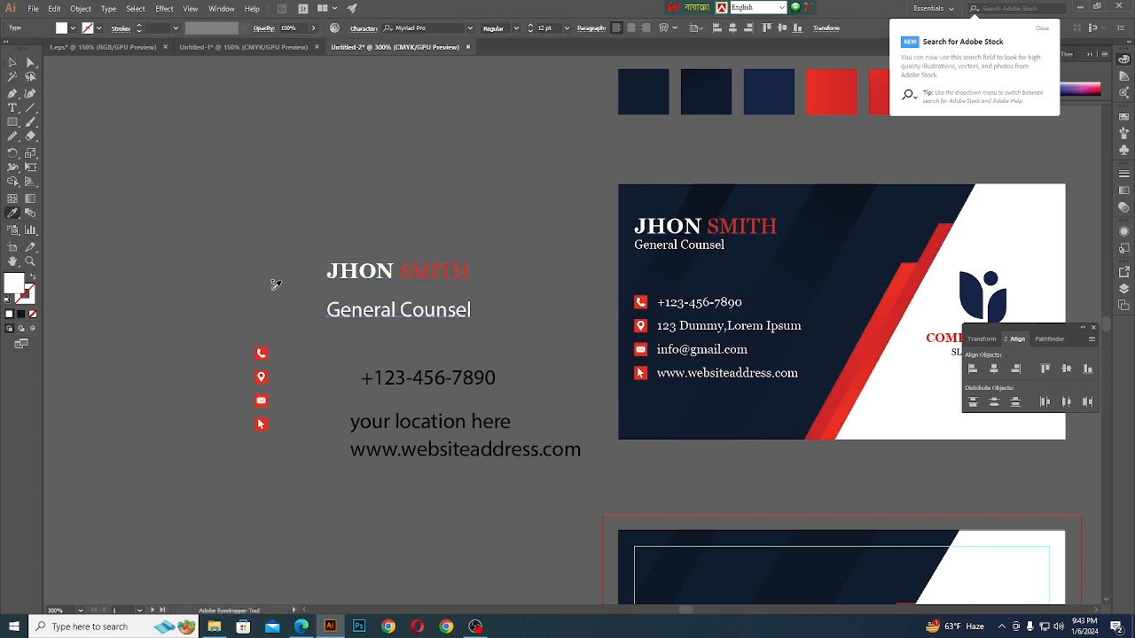
click(13, 62)
click(187, 224)
Try to copy the loose name text's styling onto the General Counsel text with the Eyedropper
click(407, 317)
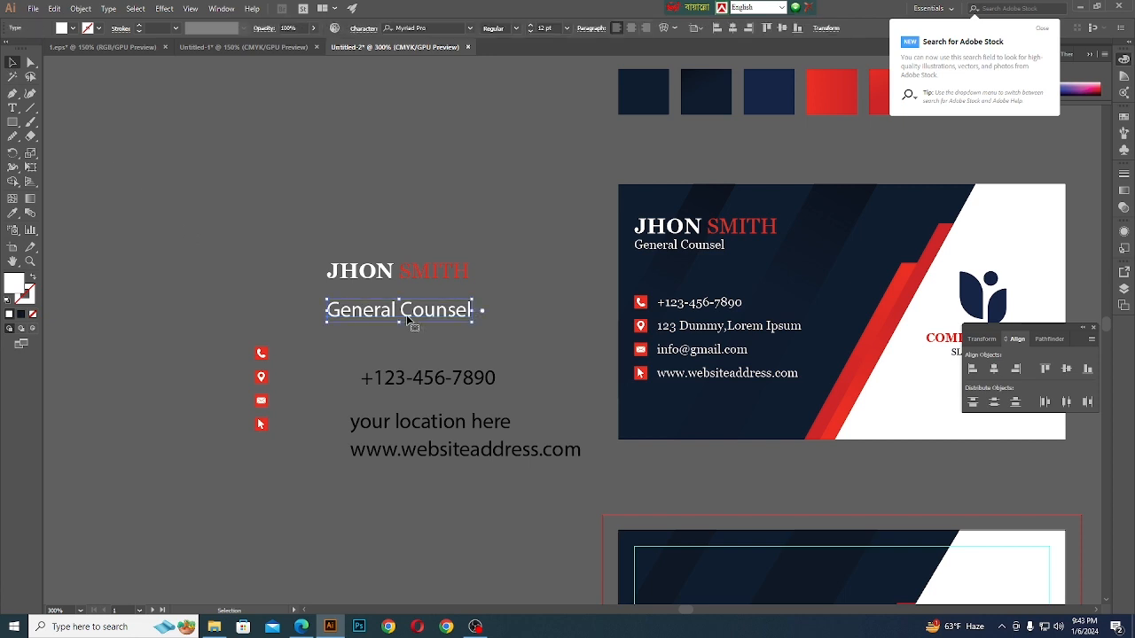
click(12, 213)
click(445, 266)
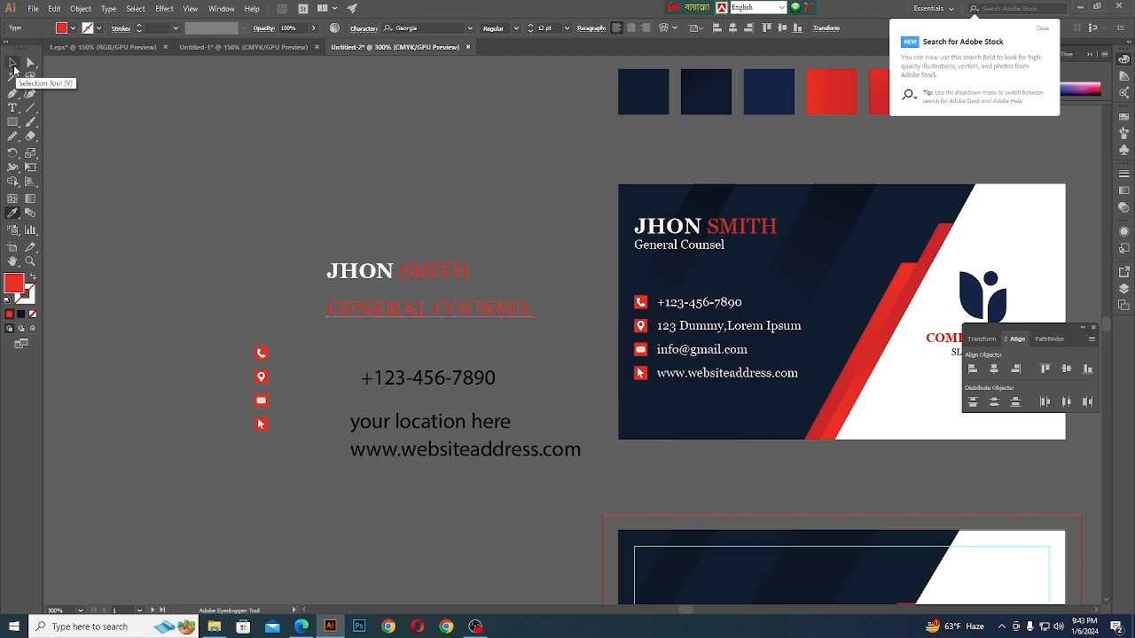
key(ctrl+z)
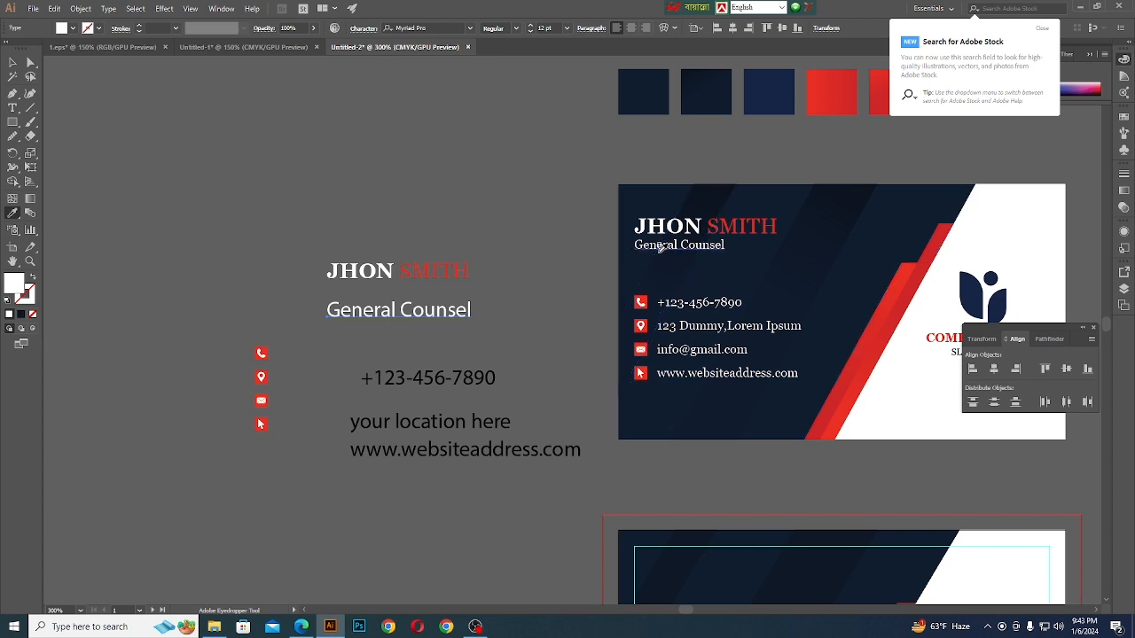
click(450, 268)
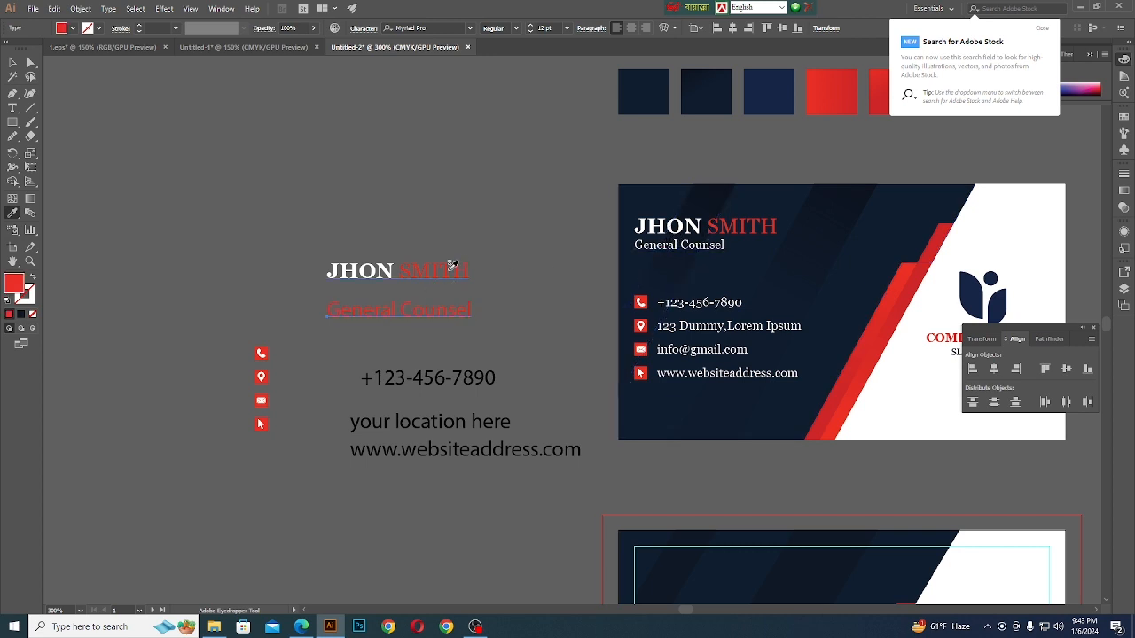
click(319, 266)
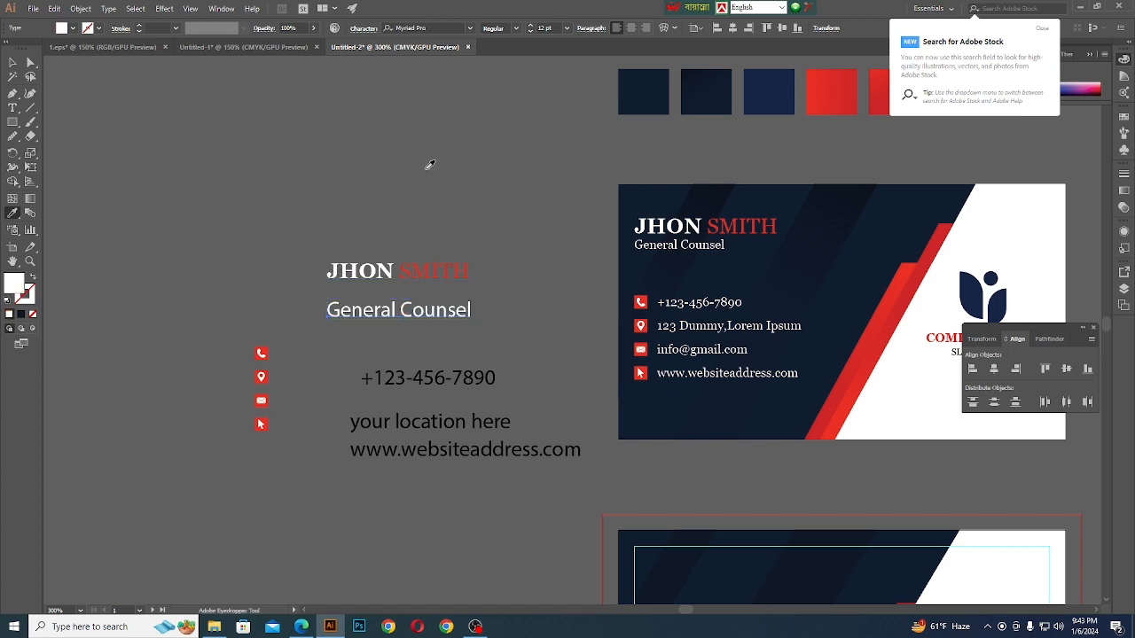
Set the font of the loose General Counsel text to Georgia Regular
click(447, 25)
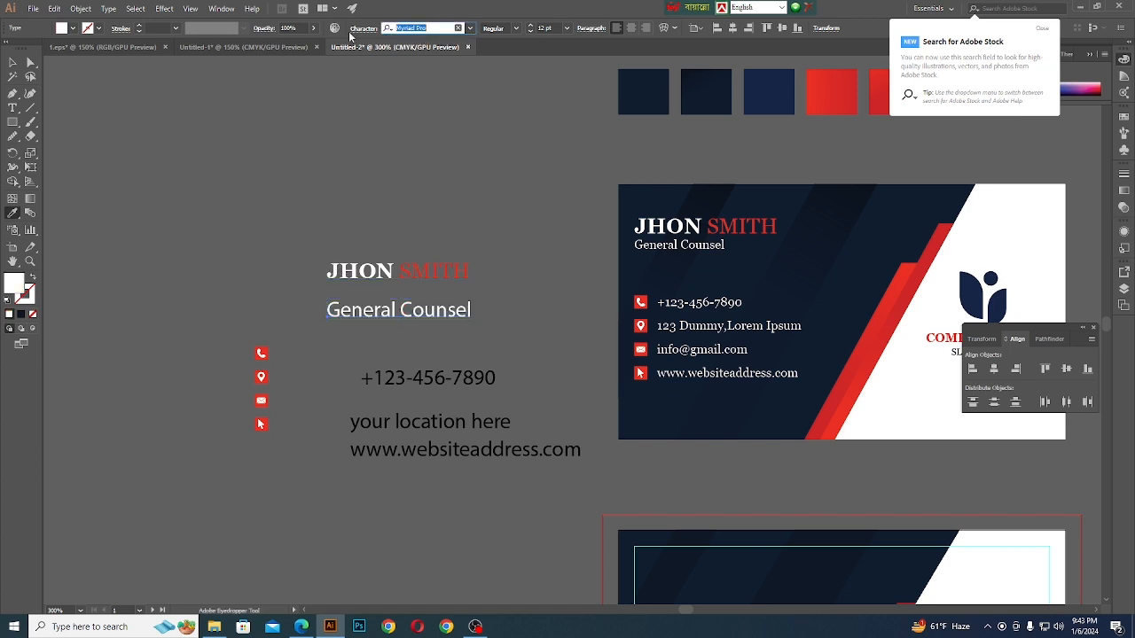
key(BackSpace)
text(ge)
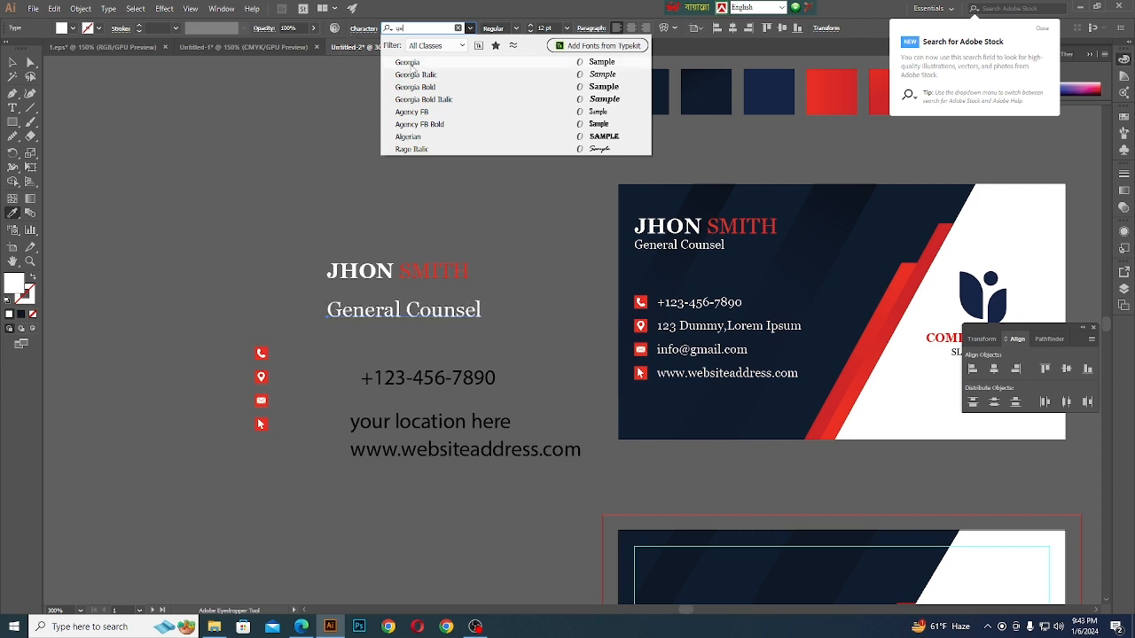
click(412, 65)
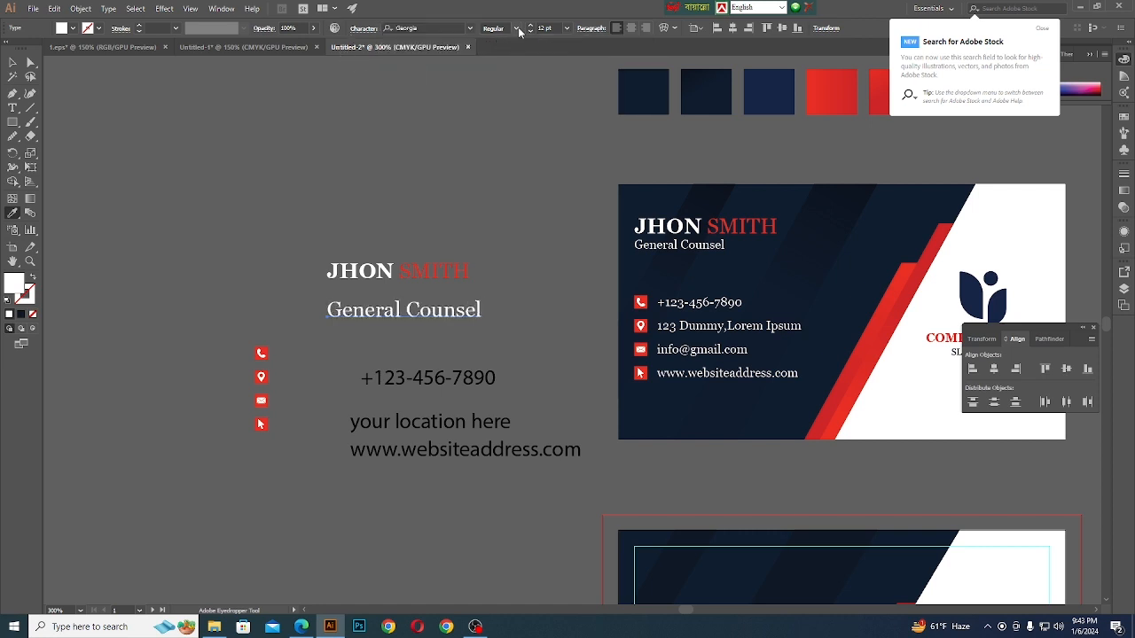
Set the loose General Counsel text's size to 8 pt after trying 7 pt, and move it up directly beneath the name
click(13, 62)
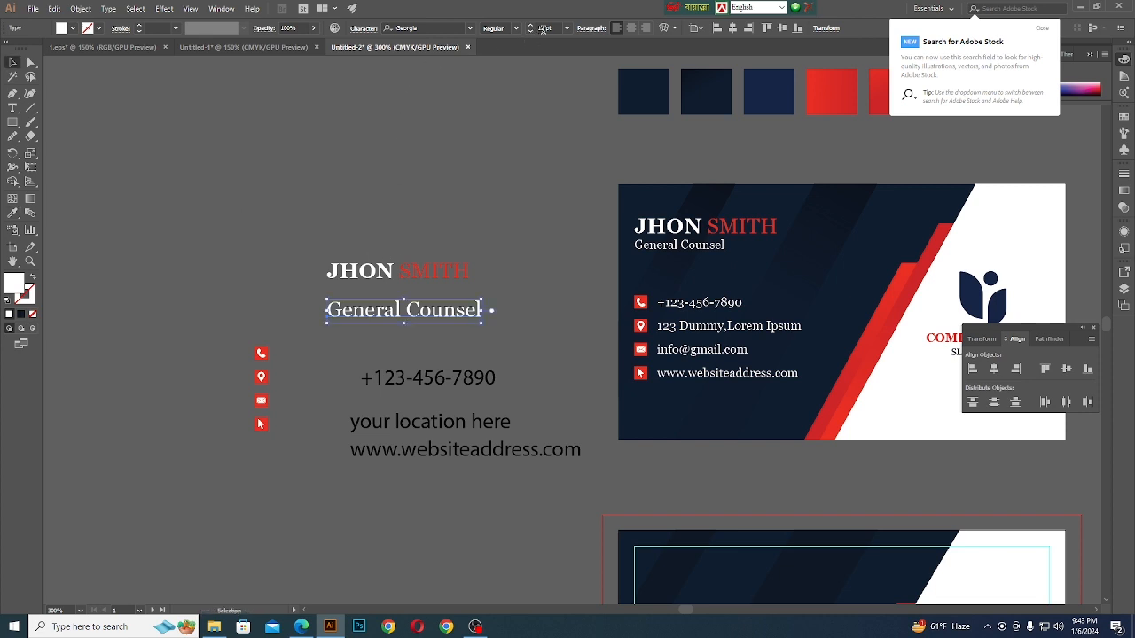
text(7)
key(Return)
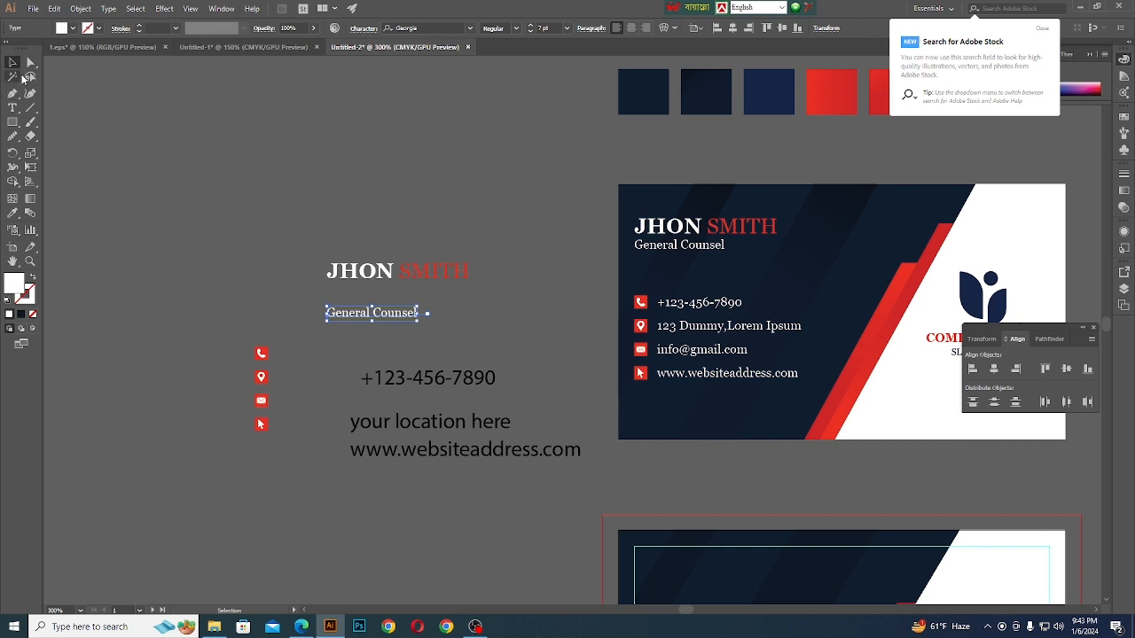
click(542, 27)
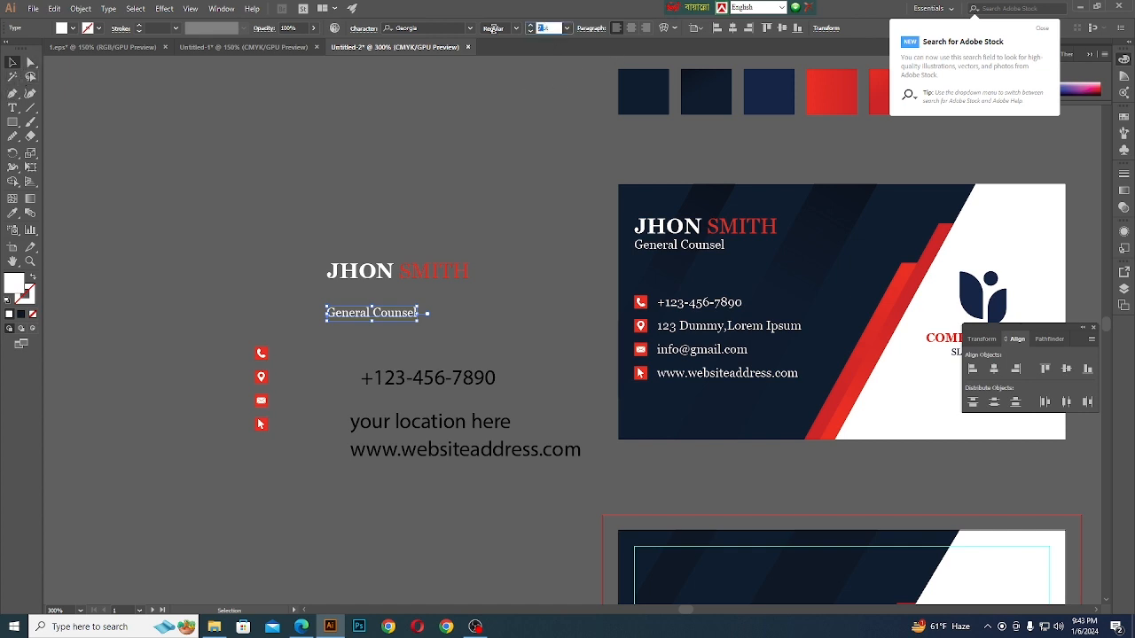
text(9)
key(Return)
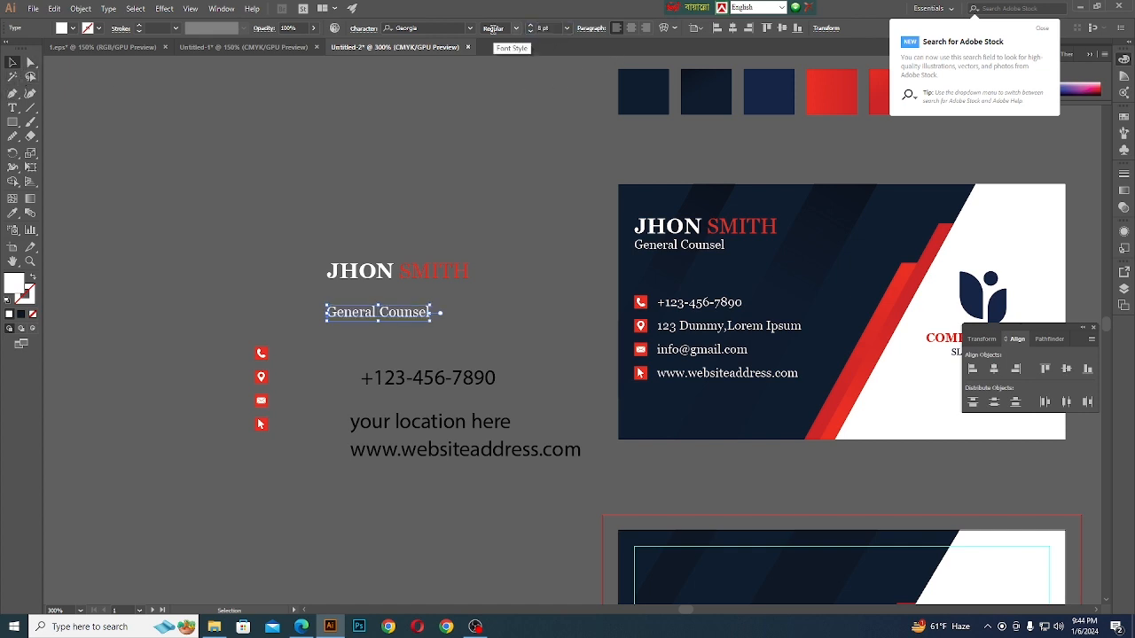
click(408, 148)
drag(362, 314, 362, 295)
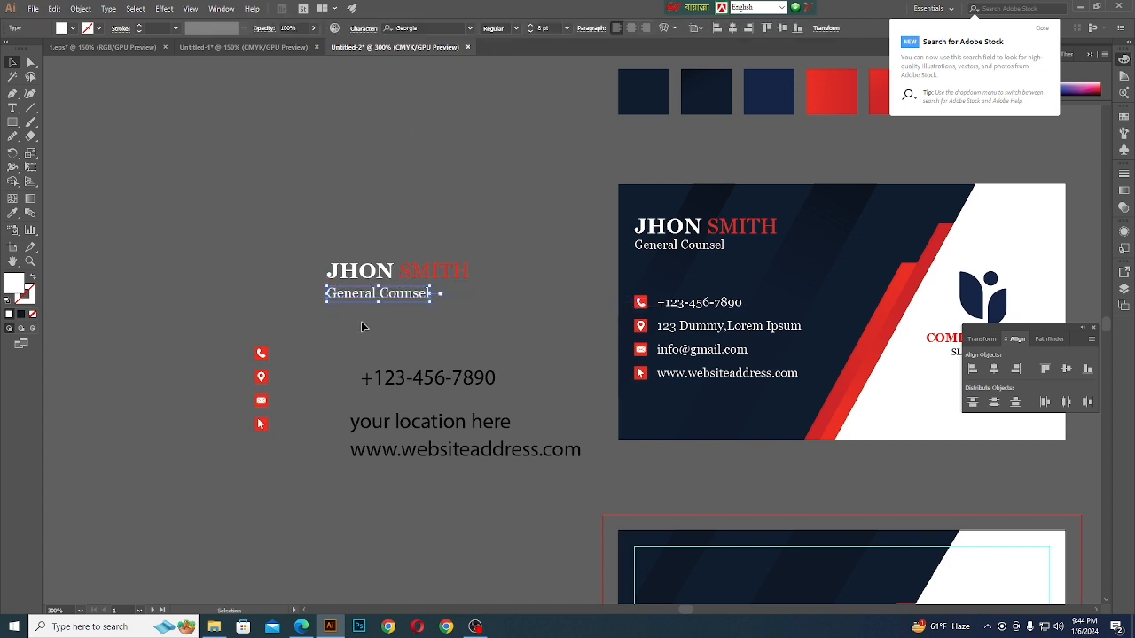
Try to left-align the loose name text and the General Counsel text, undoing each alignment
click(315, 263)
click(404, 294)
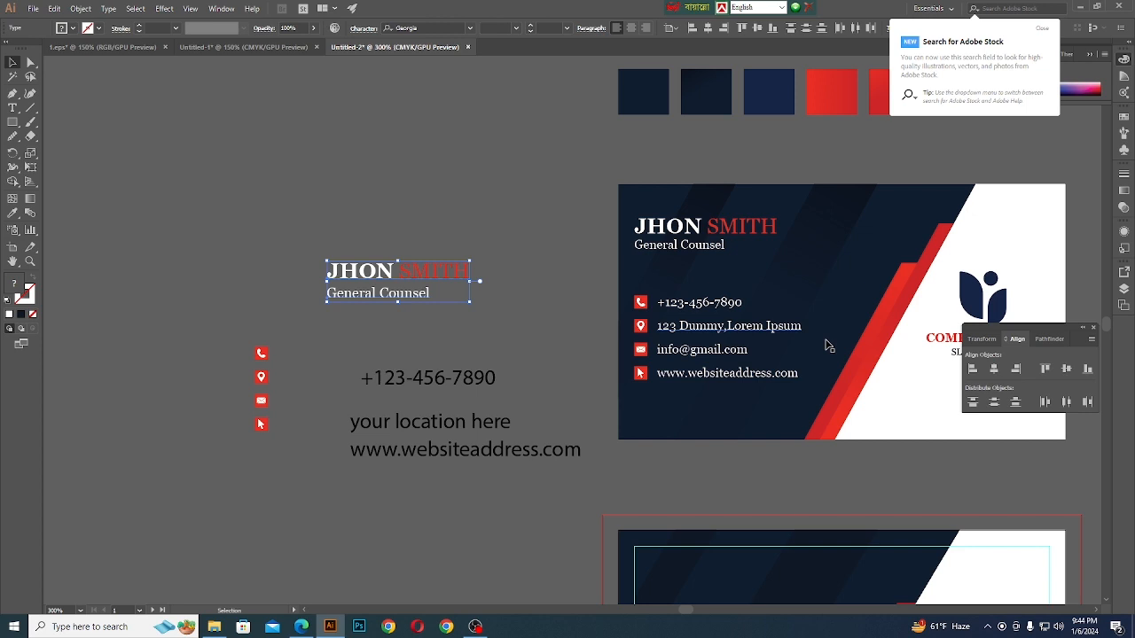
click(973, 369)
key(ctrl+z)
click(671, 29)
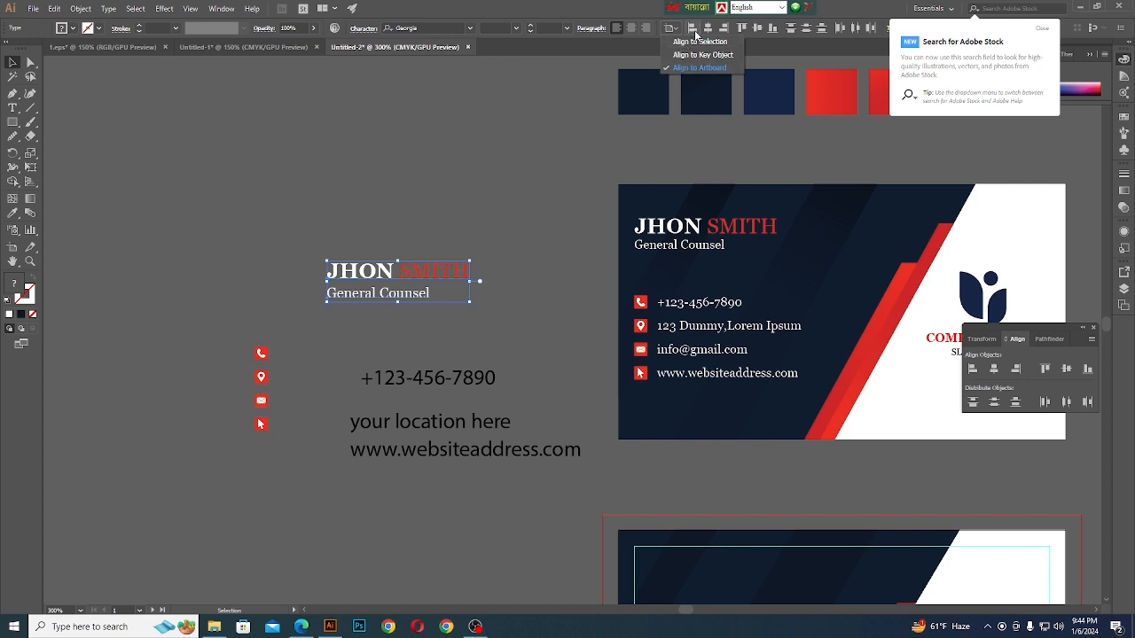
click(692, 29)
key(ctrl+z)
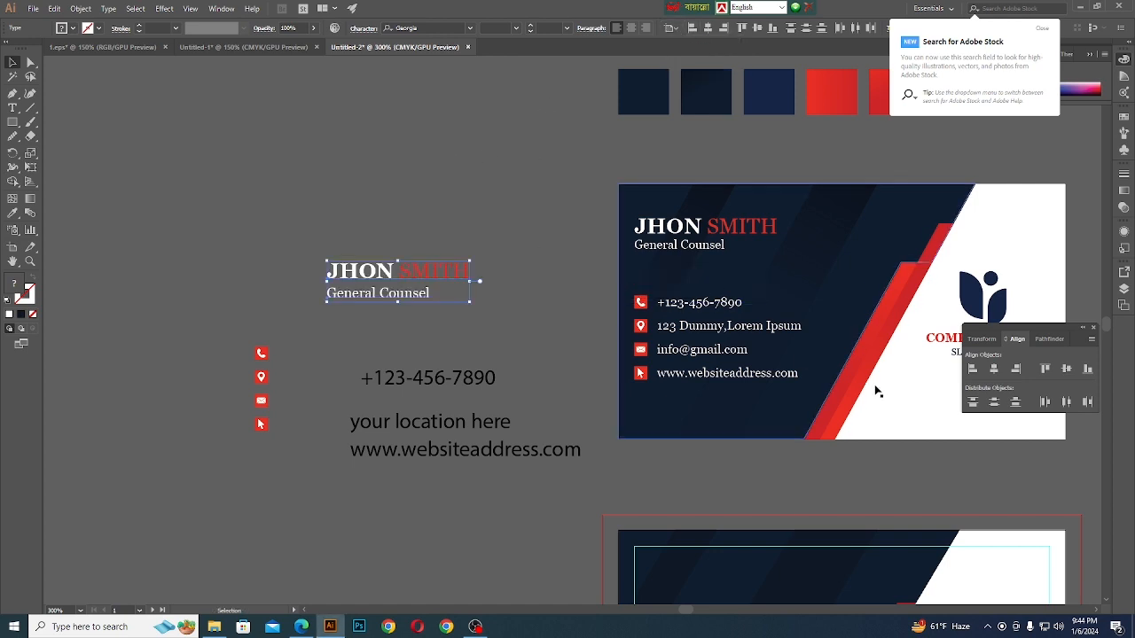
click(972, 369)
key(ctrl+z)
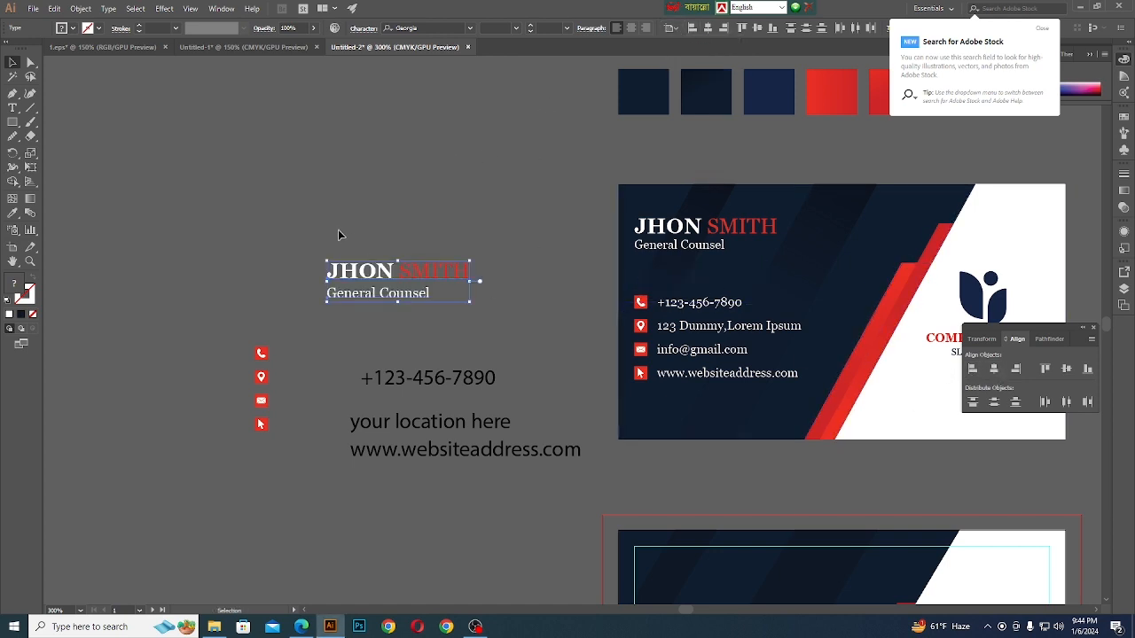
Group the loose name text with the General Counsel text
key(ctrl+g)
click(316, 226)
scroll(374, 376, down, 1)
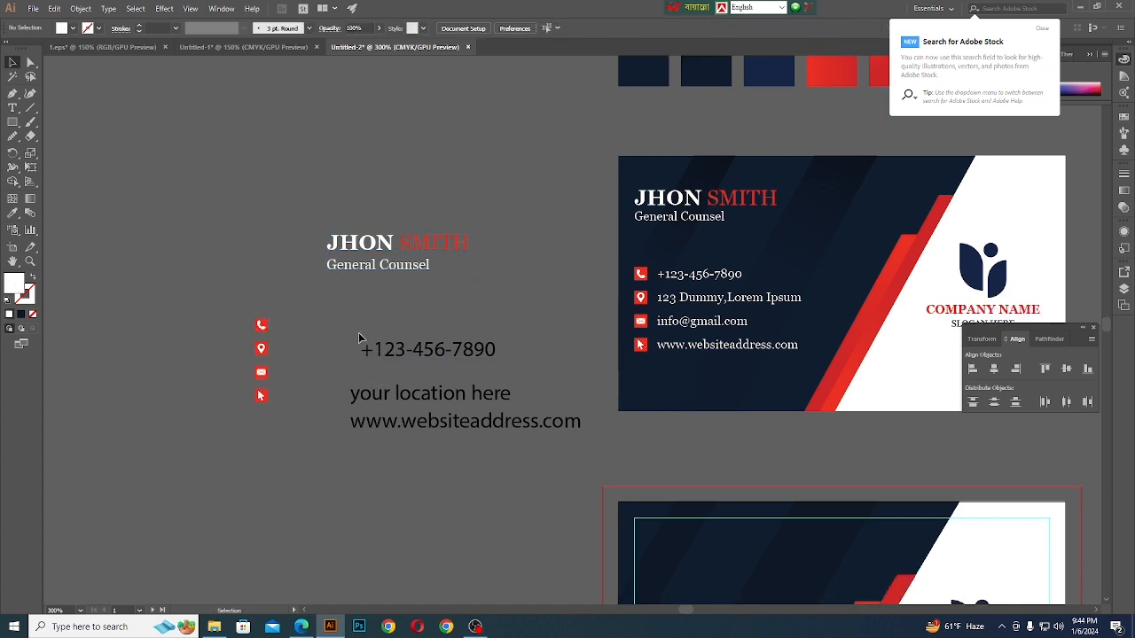
drag(415, 428, 425, 464)
key(ctrl+z)
click(363, 369)
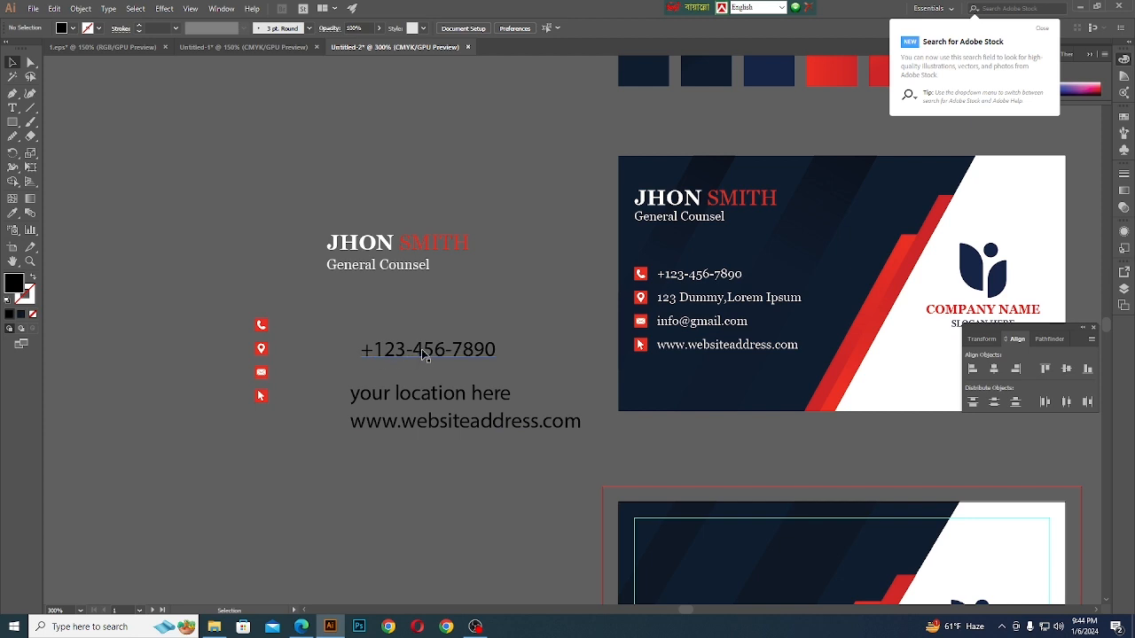
Set the loose phone, location and website texts to 9 pt after trying 7 pt and 8 pt
drag(372, 322, 445, 474)
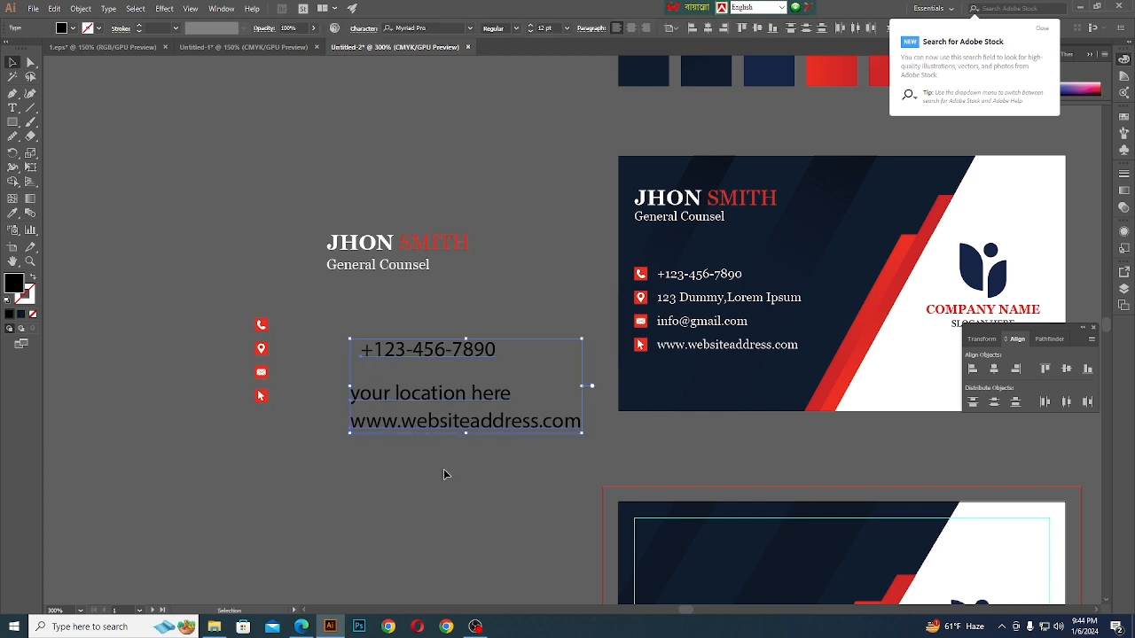
click(545, 27)
text(7)
key(Return)
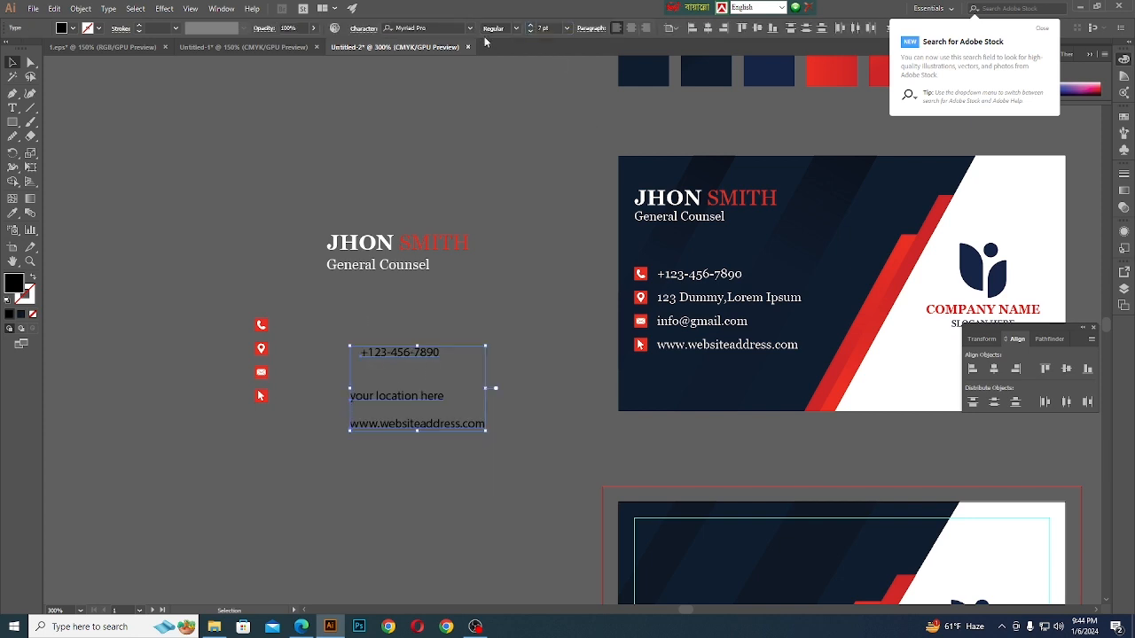
click(542, 28)
text(8)
key(Return)
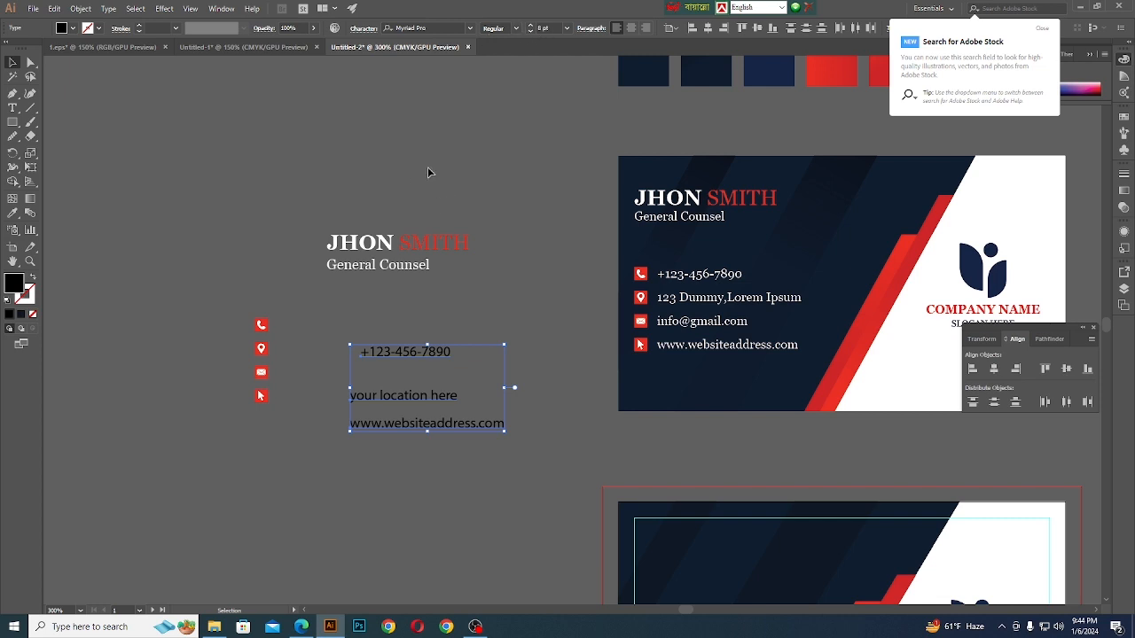
click(542, 27)
text(9)
key(Return)
click(220, 296)
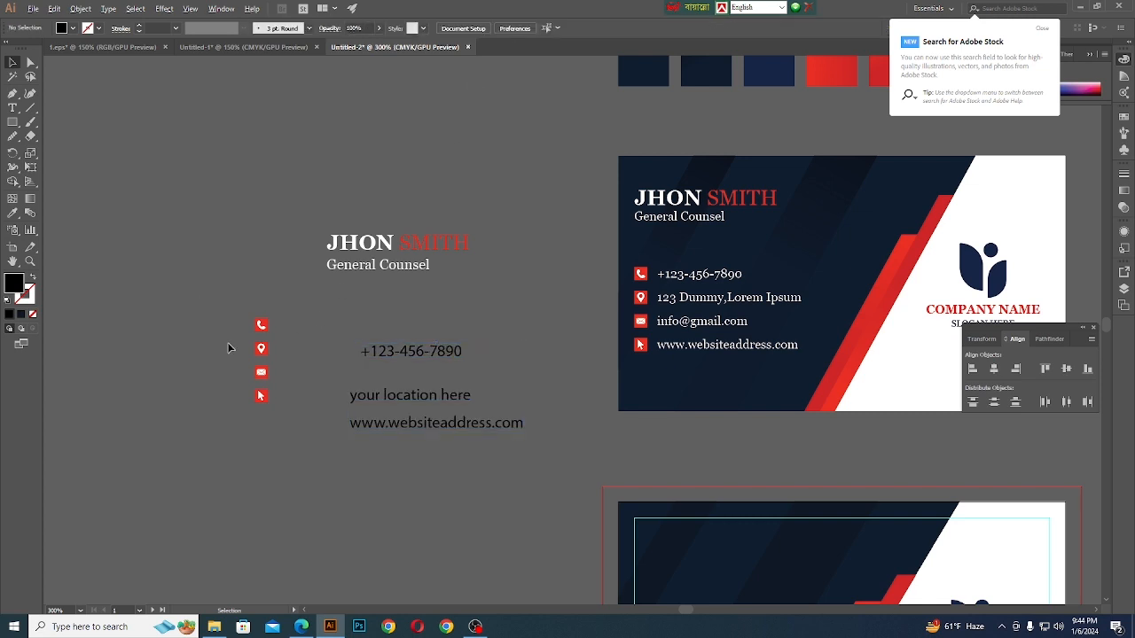
Move the phone, location and website texts together so they sit just beside the red icons
scroll(228, 344, up, 2)
click(560, 444)
drag(560, 444, 427, 388)
scroll(427, 388, down, 2)
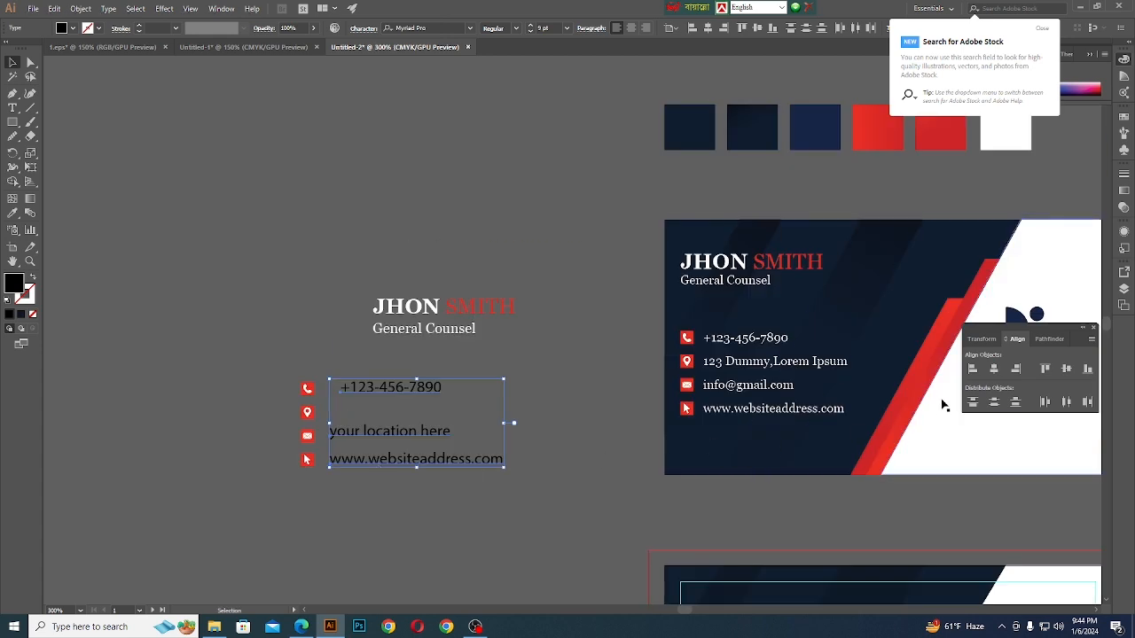
Left-align the phone, location and website texts to the selection, undoing the attempt aligned to the artboard
click(972, 369)
key(ctrl+z)
click(676, 31)
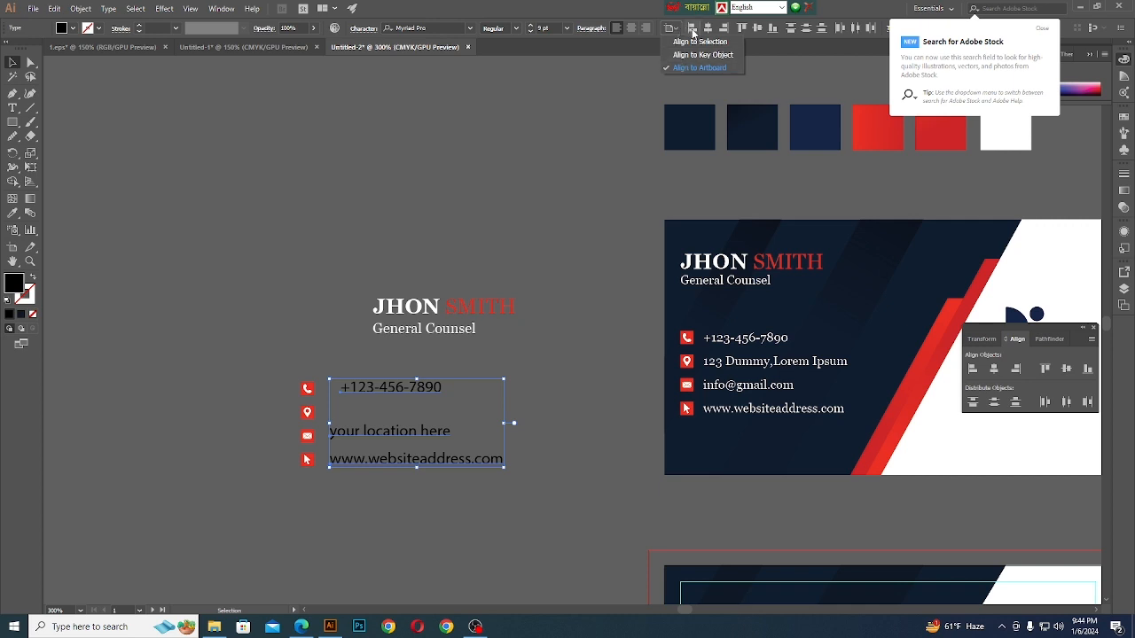
click(680, 42)
click(674, 30)
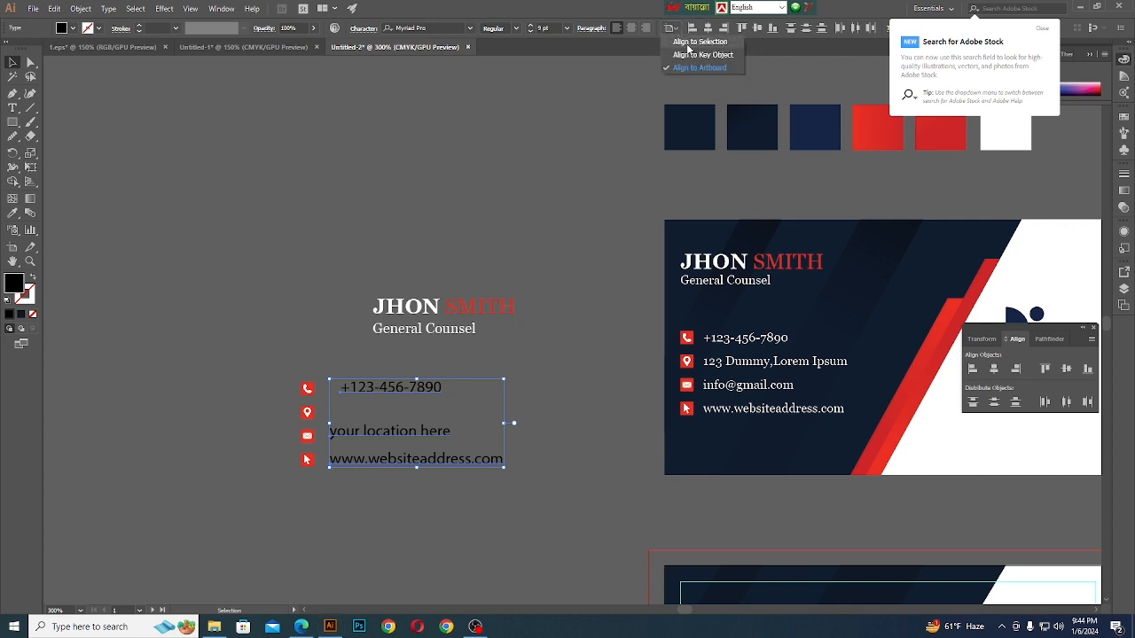
click(679, 42)
click(693, 28)
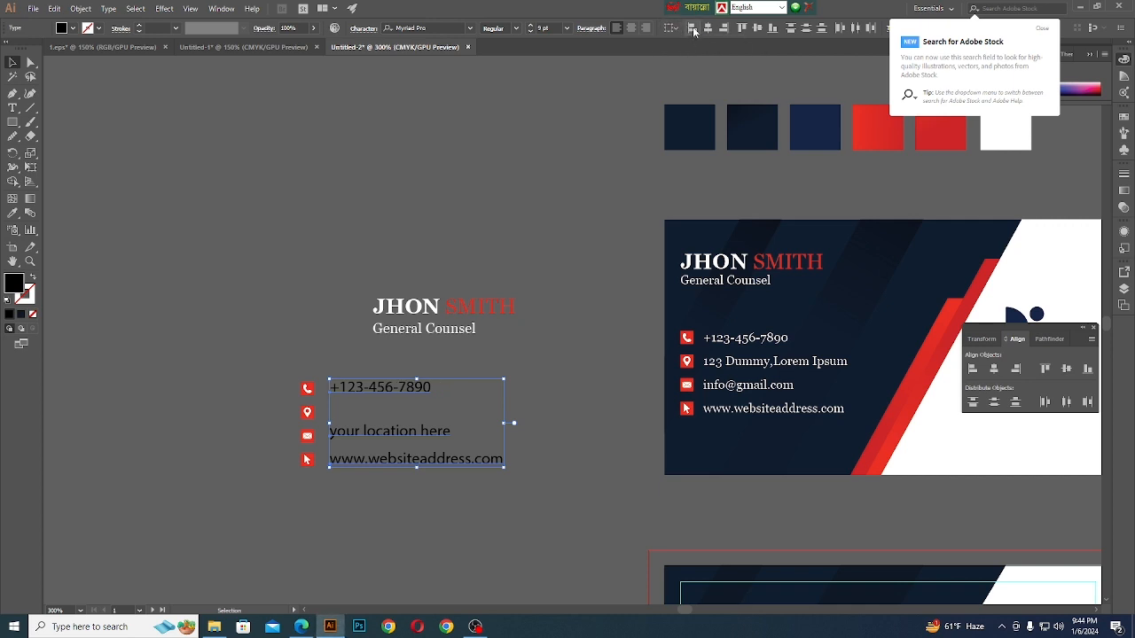
scroll(311, 478, up, 1)
click(334, 517)
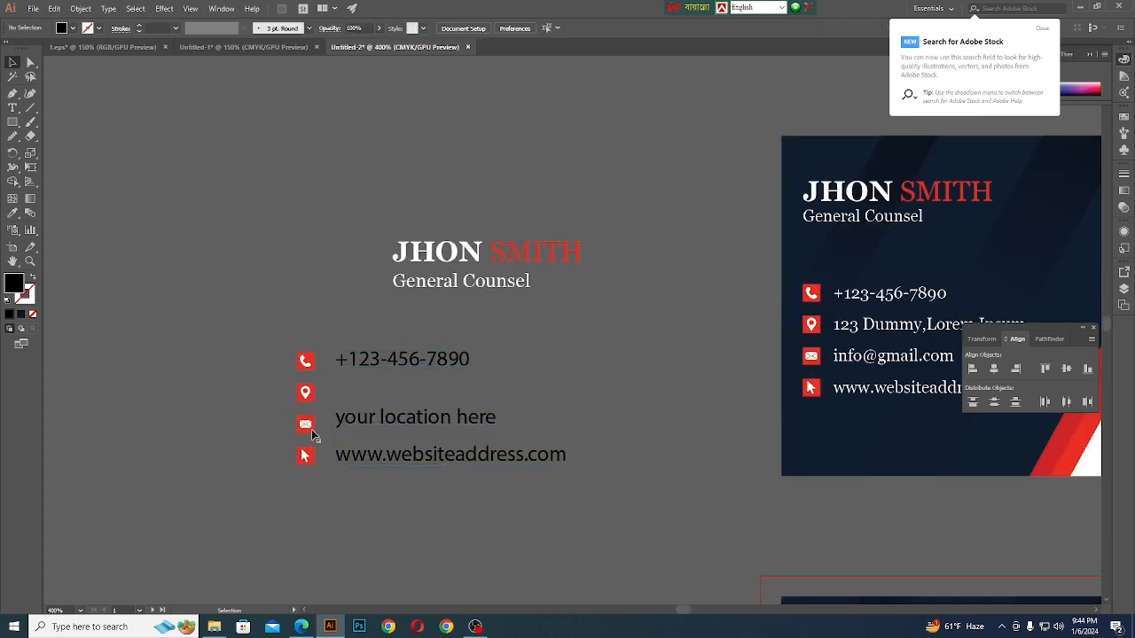
Duplicate the location text for the mail row and replace its wording with a placeholder e-mail address
scroll(350, 490, down, 1)
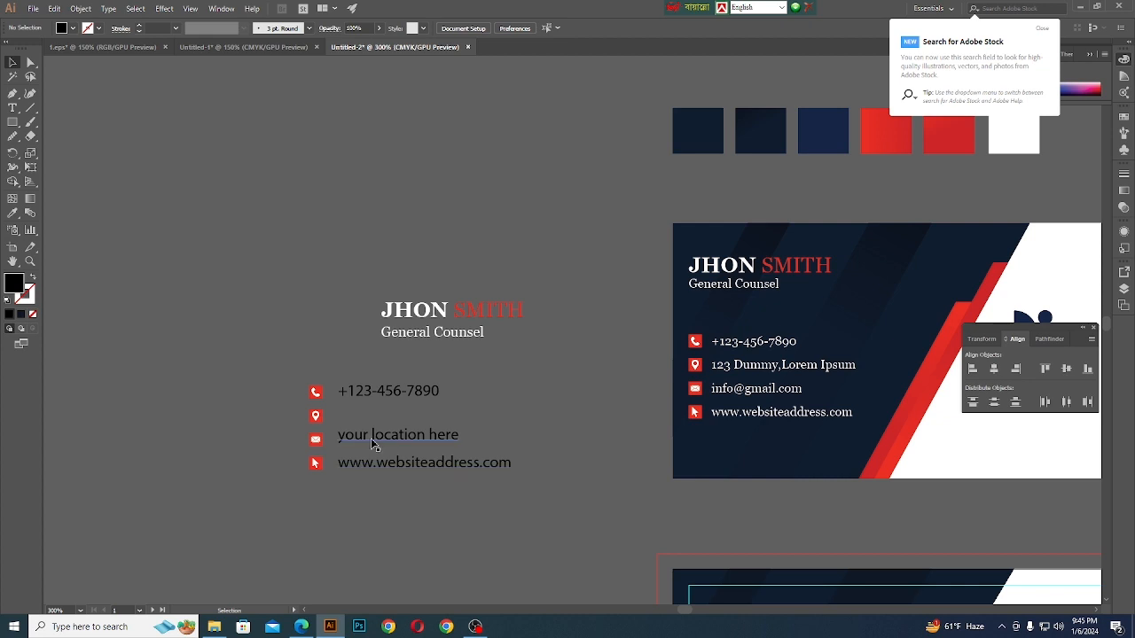
drag(372, 445, 332, 434)
key(t)
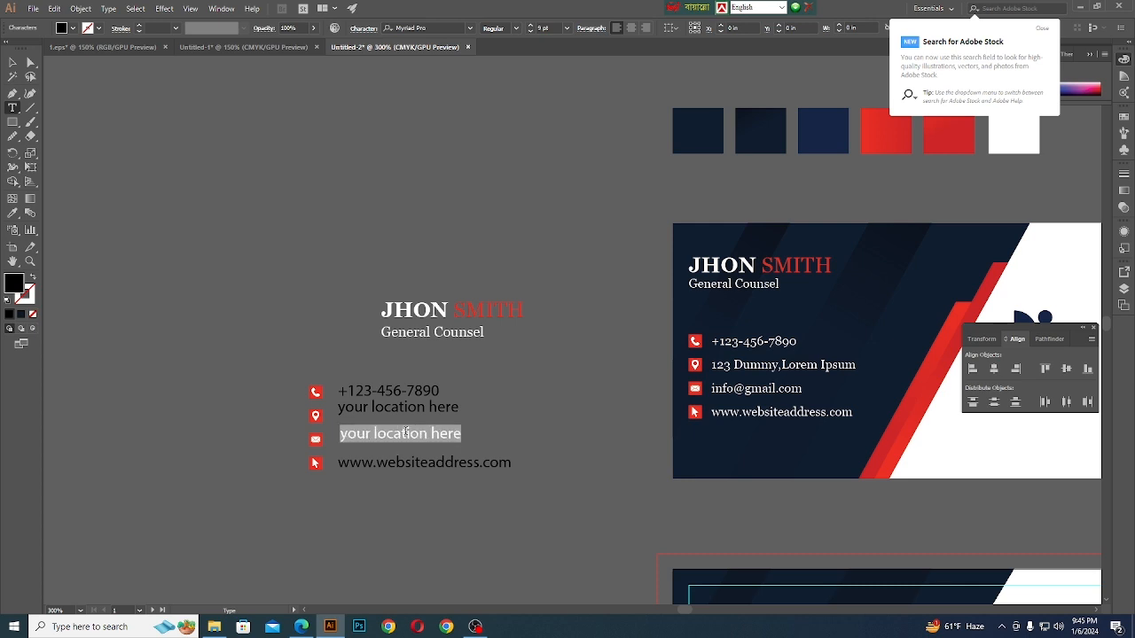
drag(463, 435, 376, 436)
key(BackSpace)
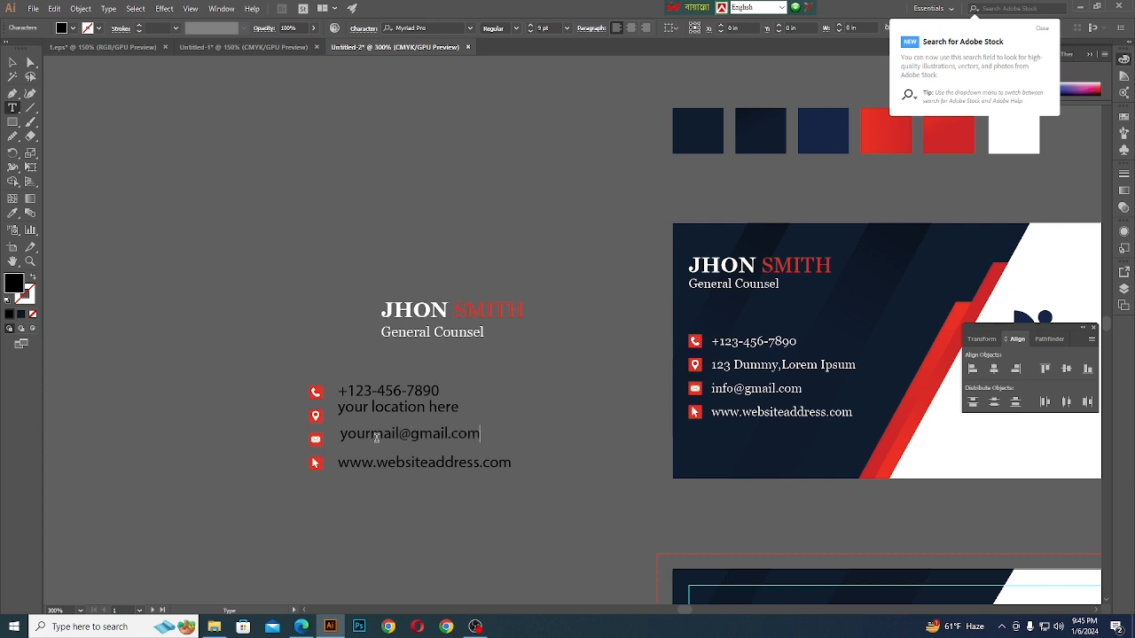
click(13, 63)
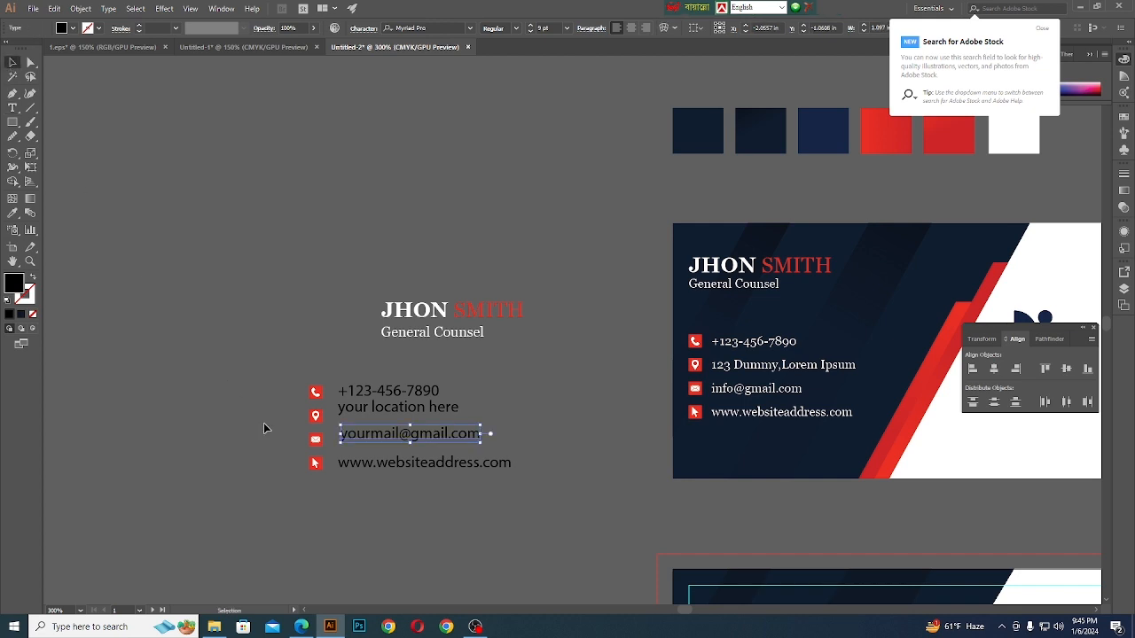
click(264, 424)
Try to vertically centre the phone number text with the phone icon
scroll(325, 427, up, 1)
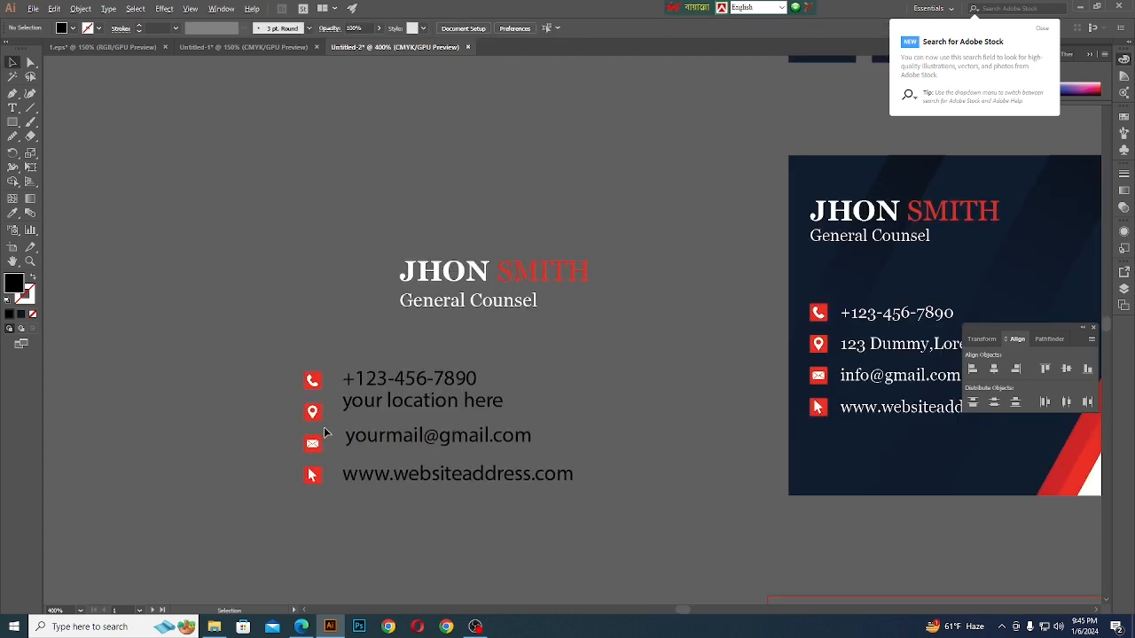
click(385, 447)
drag(282, 353, 409, 388)
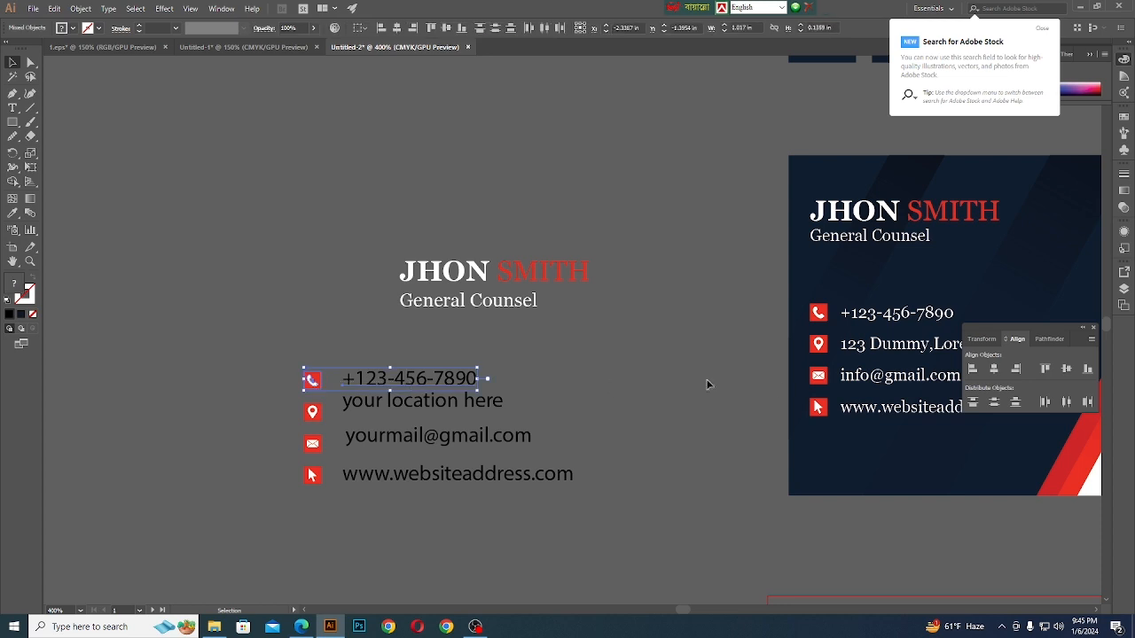
click(1067, 370)
Nudge the four loose contact texts slightly left, closer to their icons
click(498, 559)
click(412, 490)
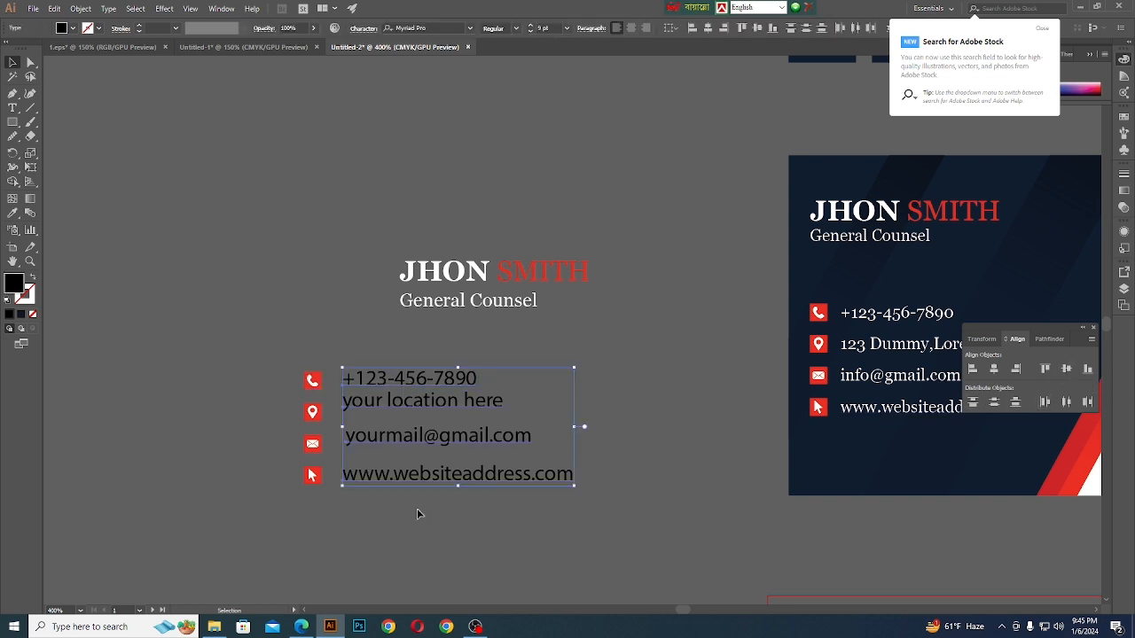
key(Left)
Align the phone icon and the phone number text on their vertical centres and group them
click(299, 376)
drag(299, 376, 387, 379)
click(1045, 370)
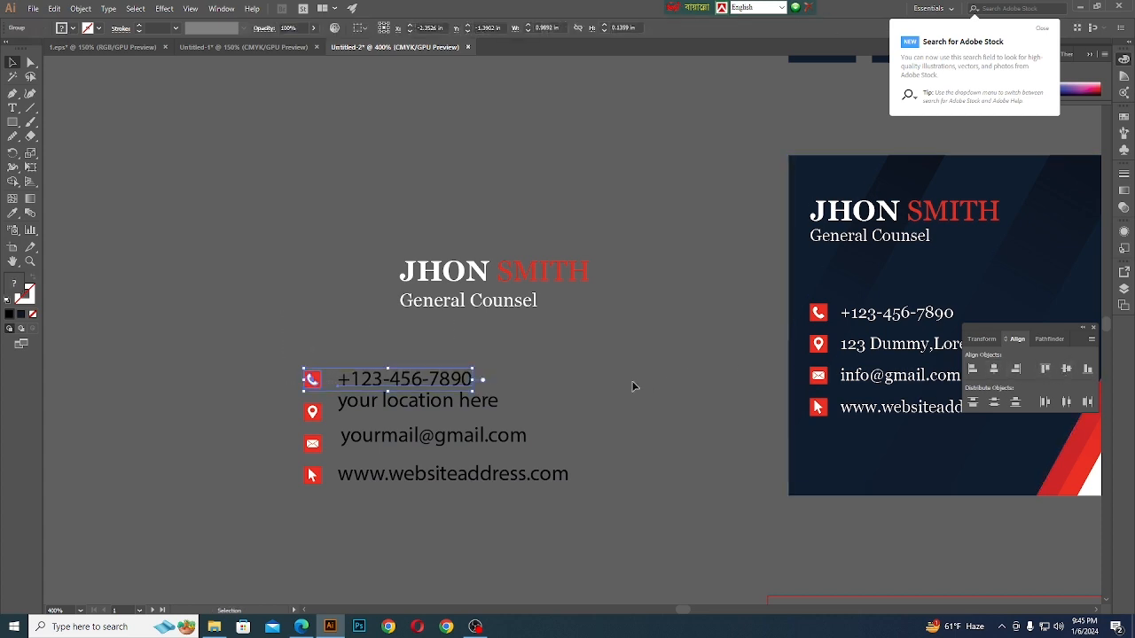
Align the location icon and the location text on their vertical centres
click(283, 402)
drag(385, 420, 433, 422)
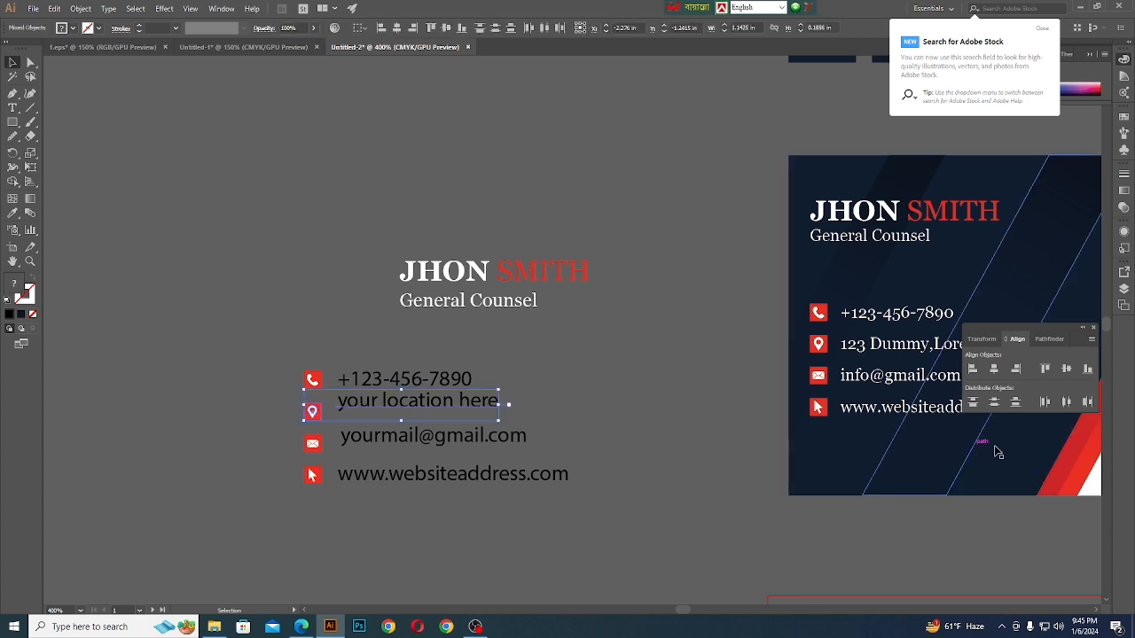
click(1066, 379)
click(673, 398)
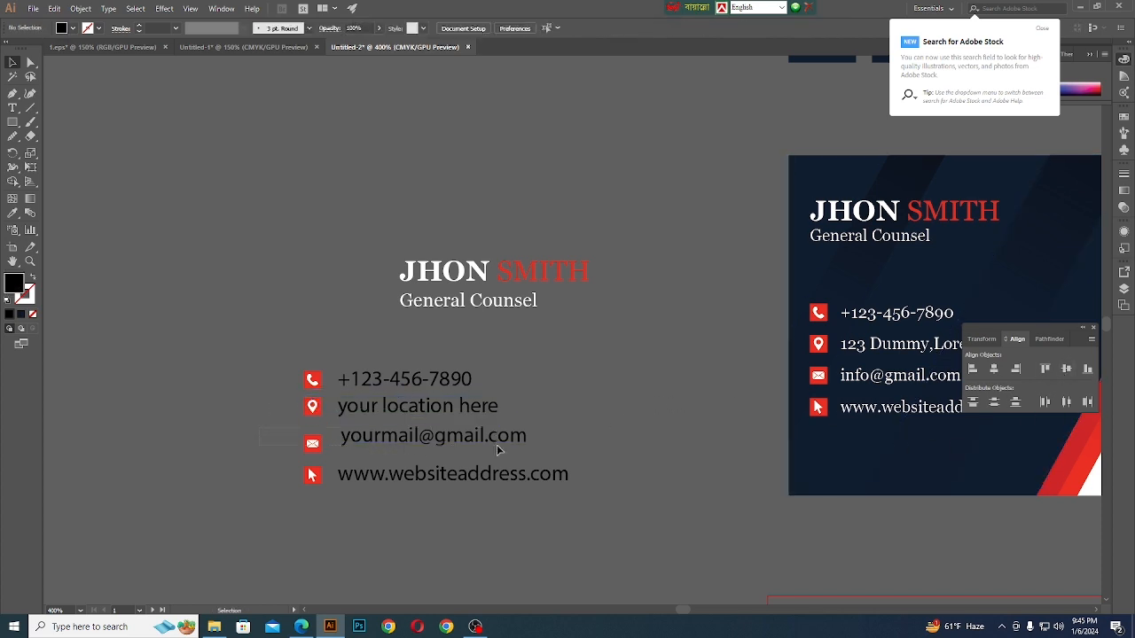
Align the envelope icon and the e-mail text on their vertical centres
drag(496, 451, 498, 450)
click(1066, 369)
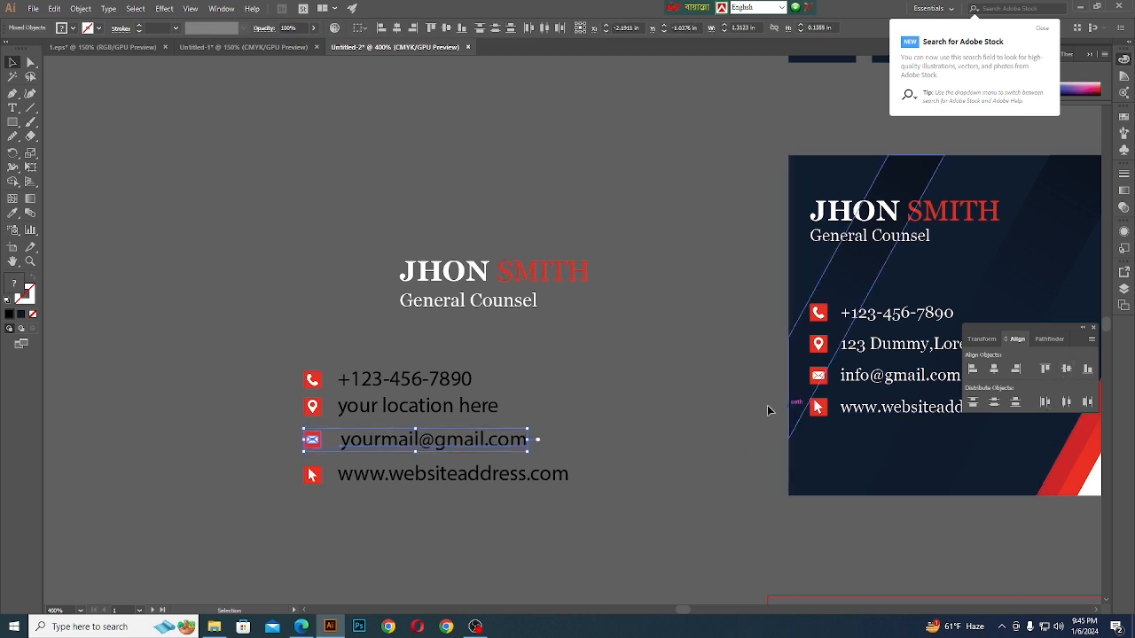
click(661, 469)
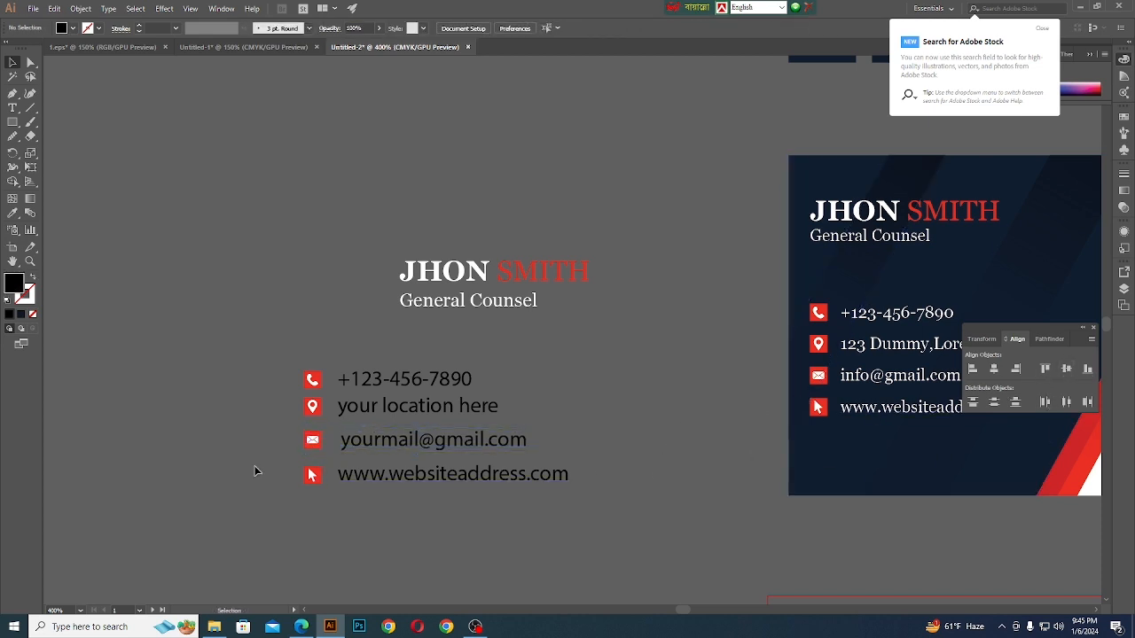
Align the cursor icon and the web address text on their vertical centres and group them
drag(523, 532, 303, 468)
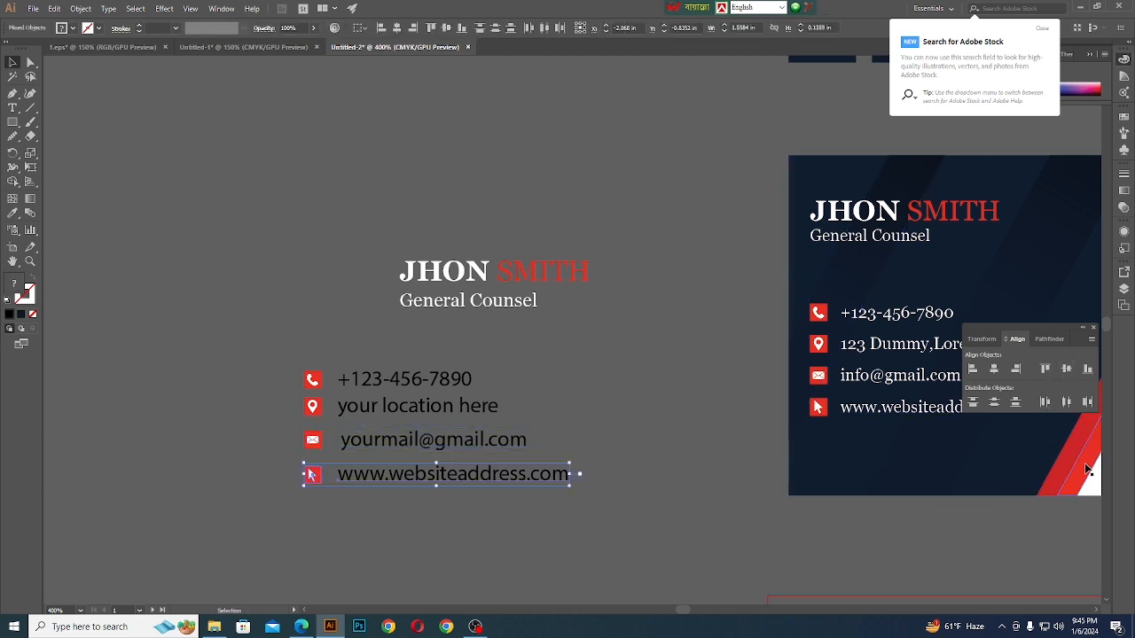
click(1065, 369)
key(ctrl+g)
click(595, 420)
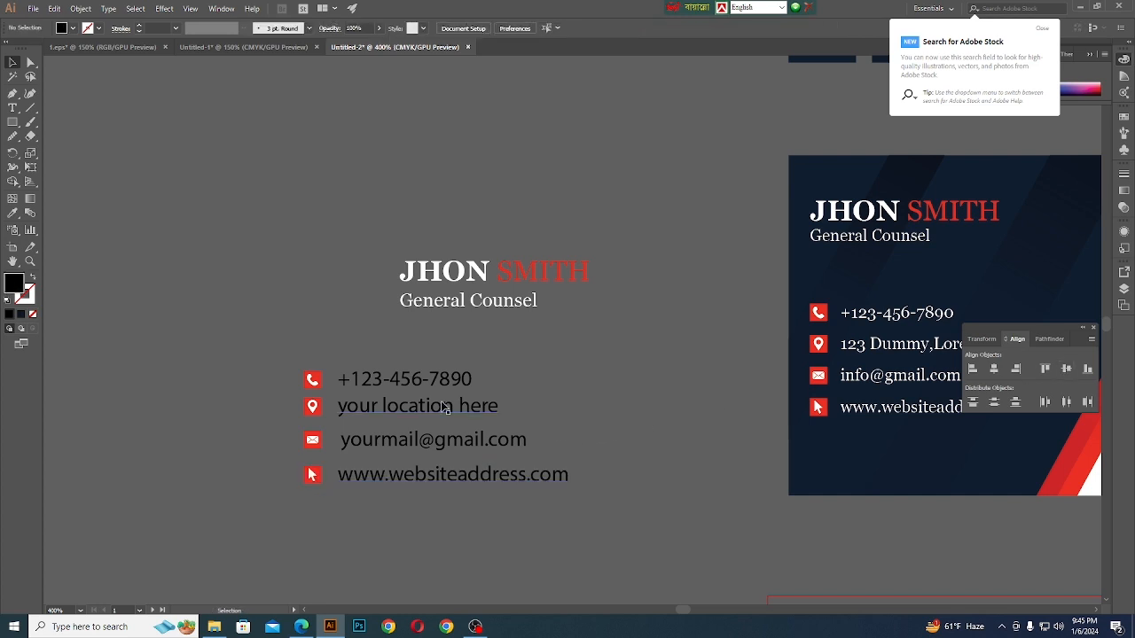
Move the phone row slightly up and distribute the four contact rows evenly by their vertical centres
click(414, 379)
drag(413, 378, 414, 371)
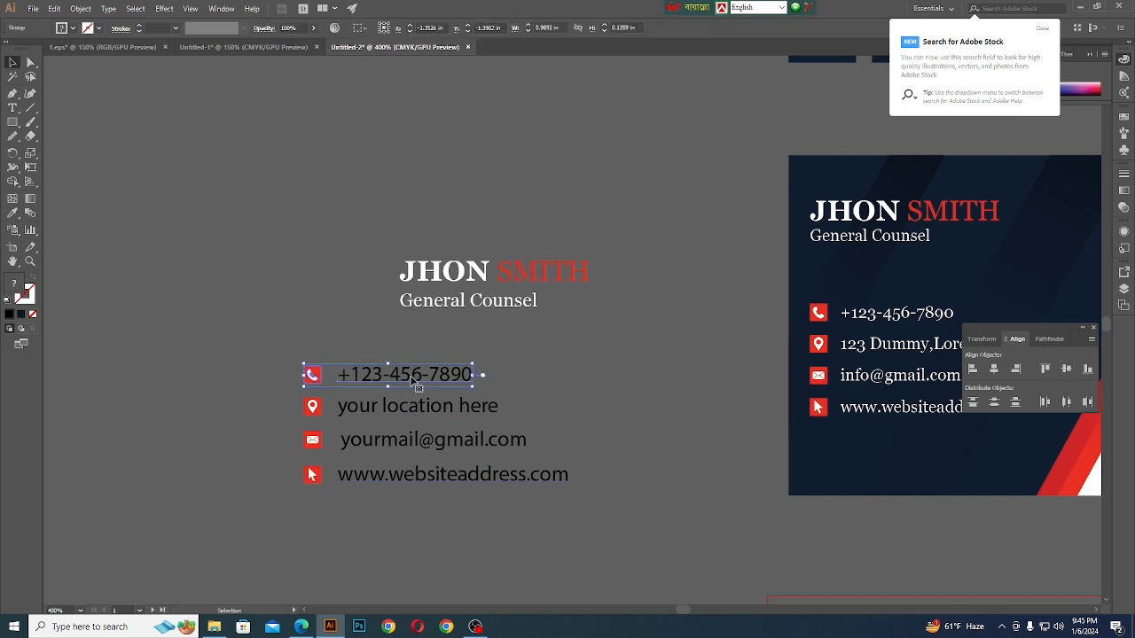
click(336, 326)
drag(346, 530, 346, 540)
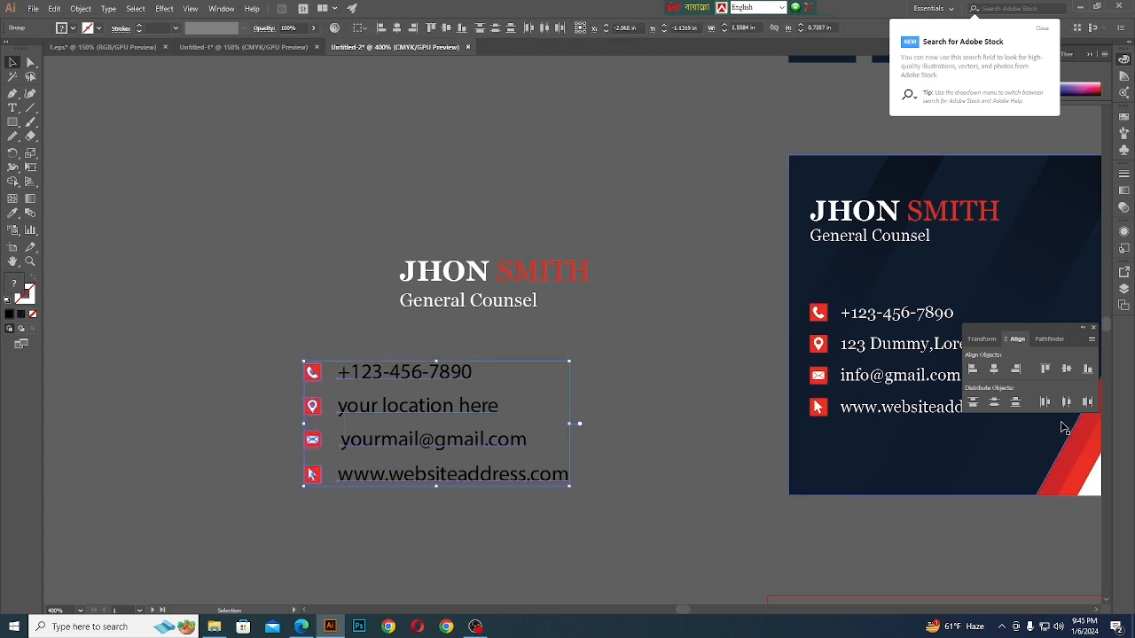
click(994, 407)
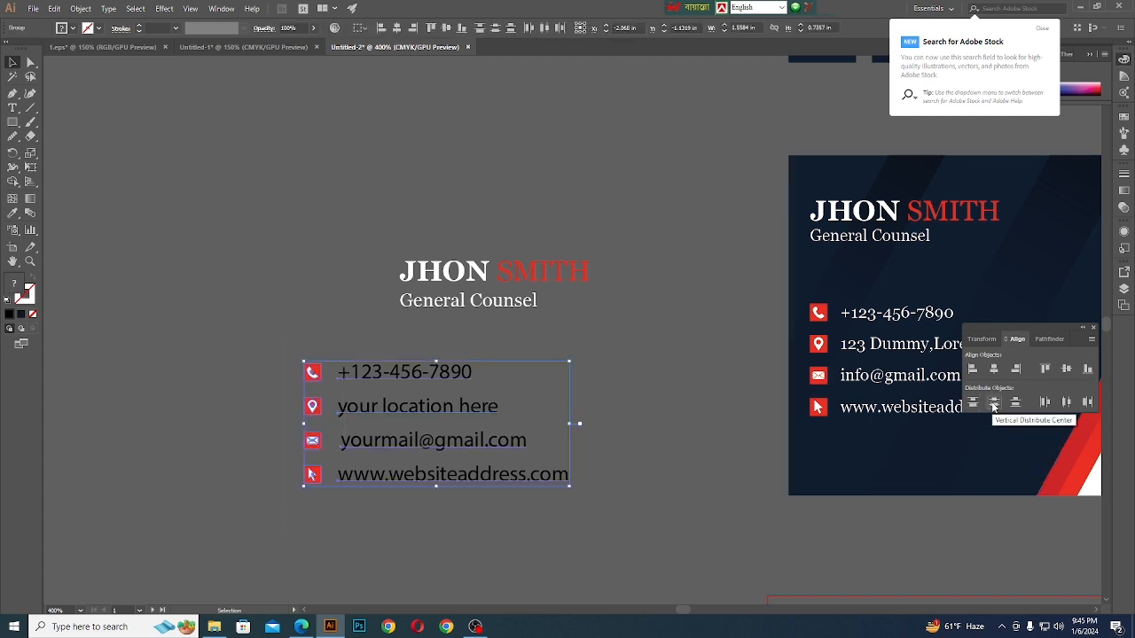
click(767, 480)
Nudge the web address row slightly down and redistribute the four contact rows evenly by their vertical centres
scroll(377, 501, down, 1)
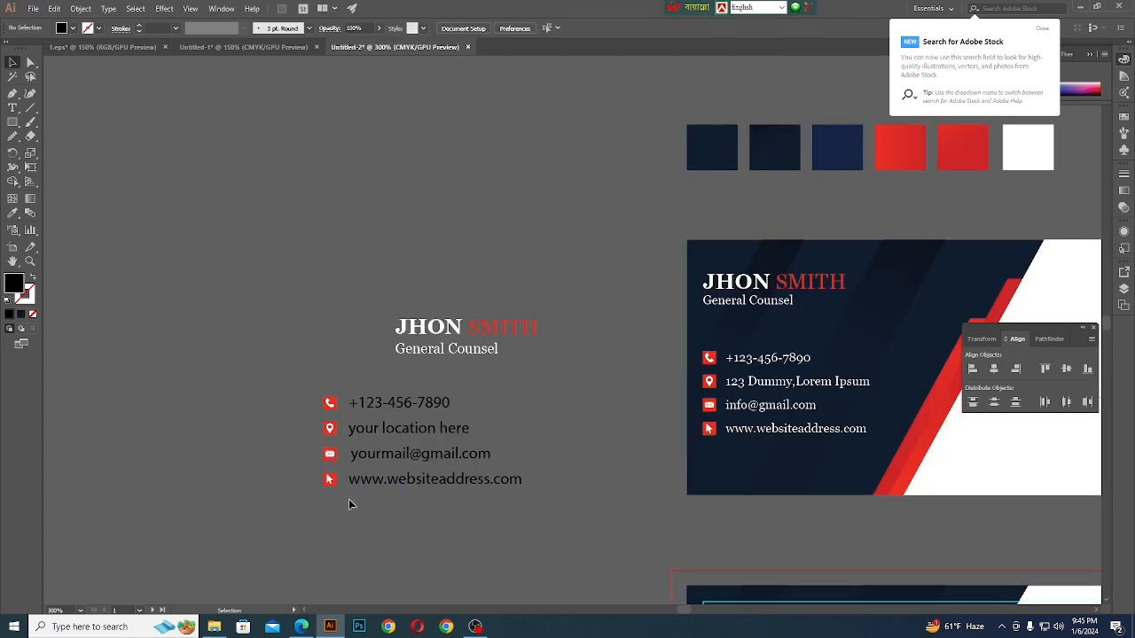
click(371, 481)
key(Down)
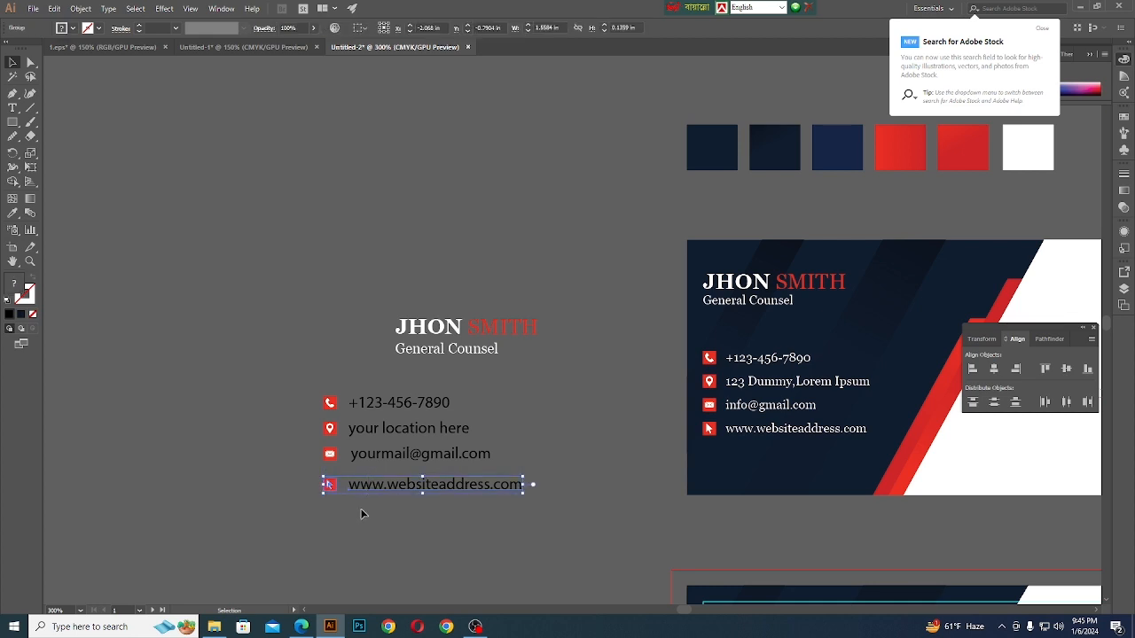
click(359, 515)
drag(297, 364, 402, 541)
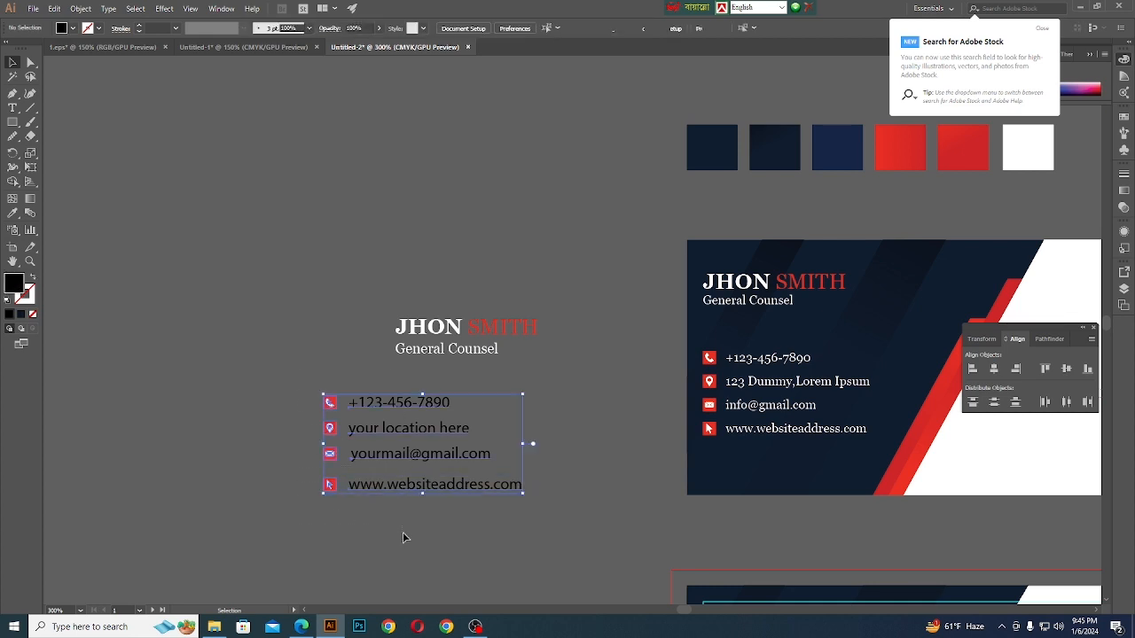
click(994, 401)
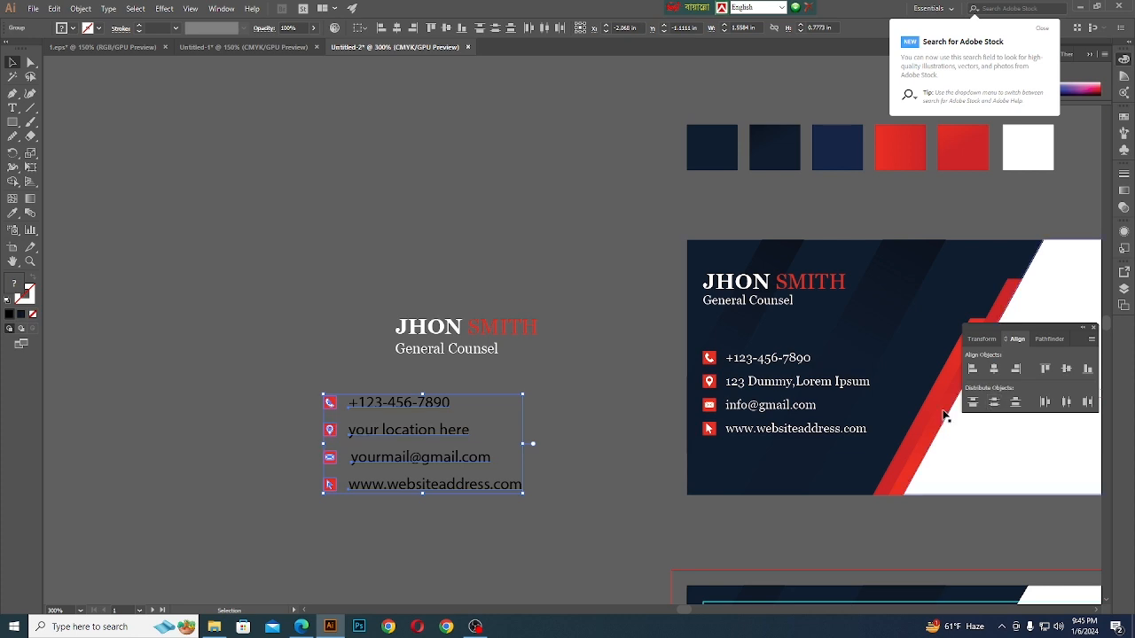
click(567, 444)
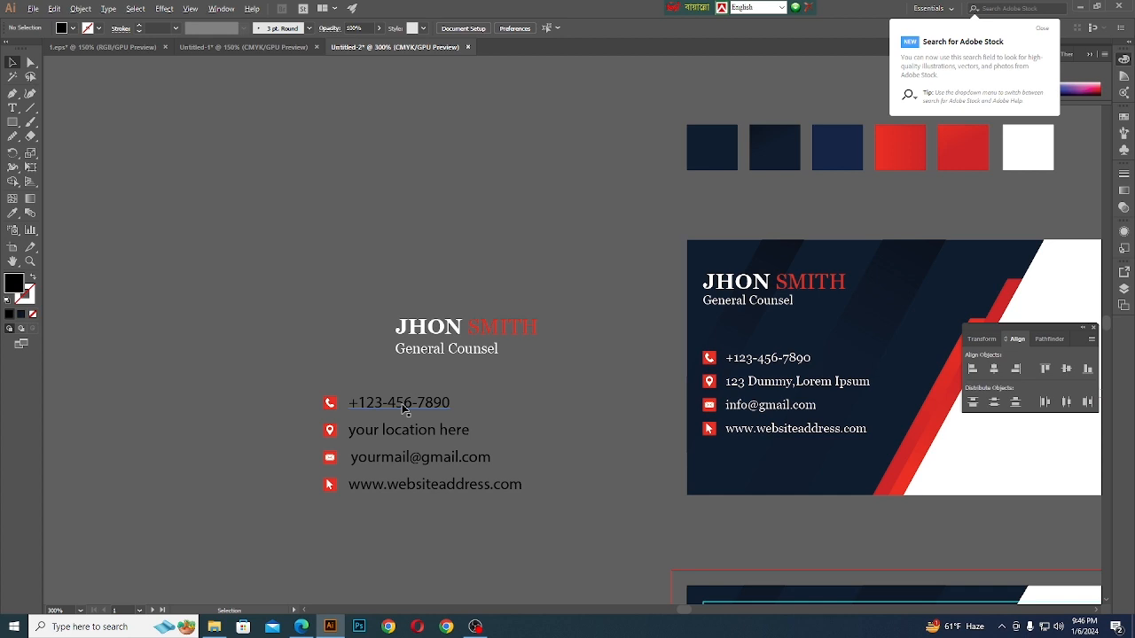
Recolour the four contact texts white with the Eyedropper, leaving their icons red
click(404, 408)
key(ctrl+shift+a)
click(404, 408)
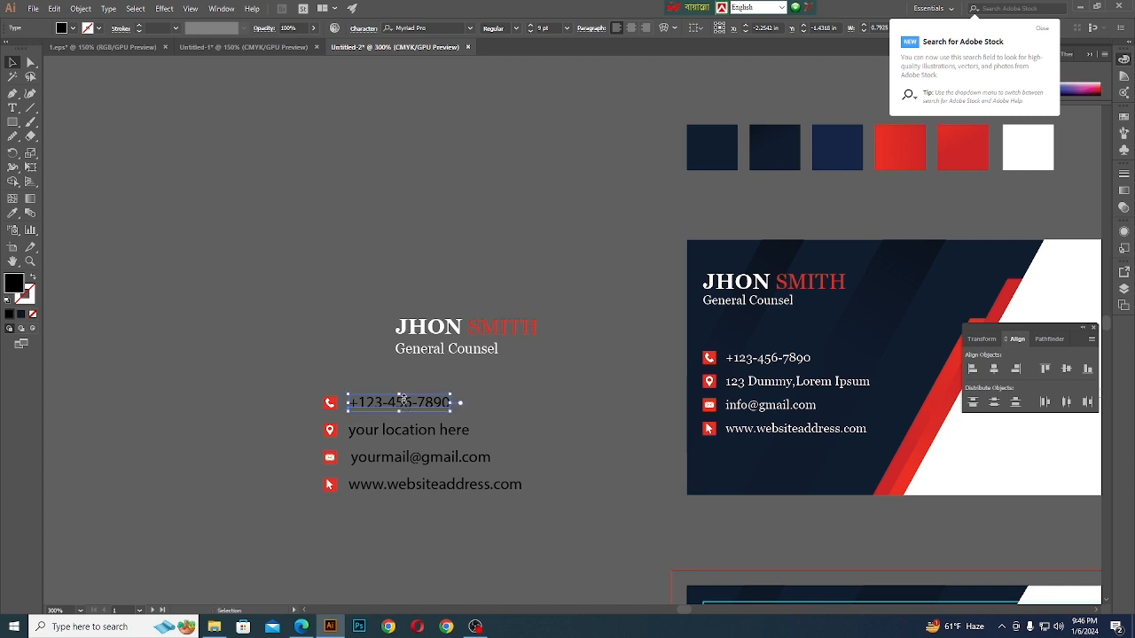
key(a)
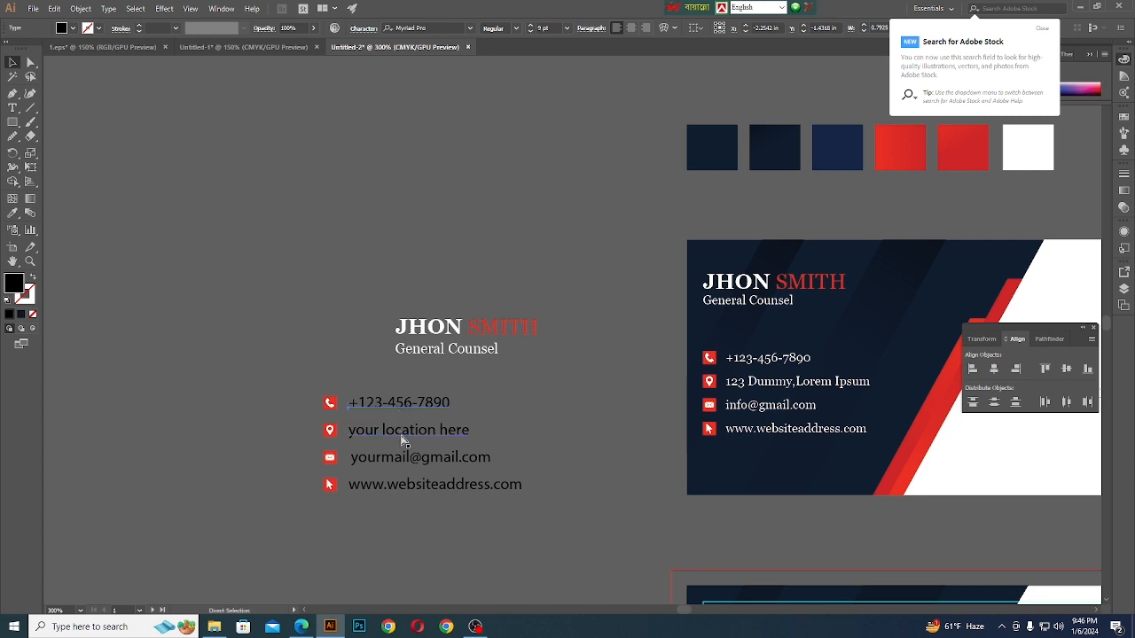
shift+click(403, 441)
shift+click(408, 458)
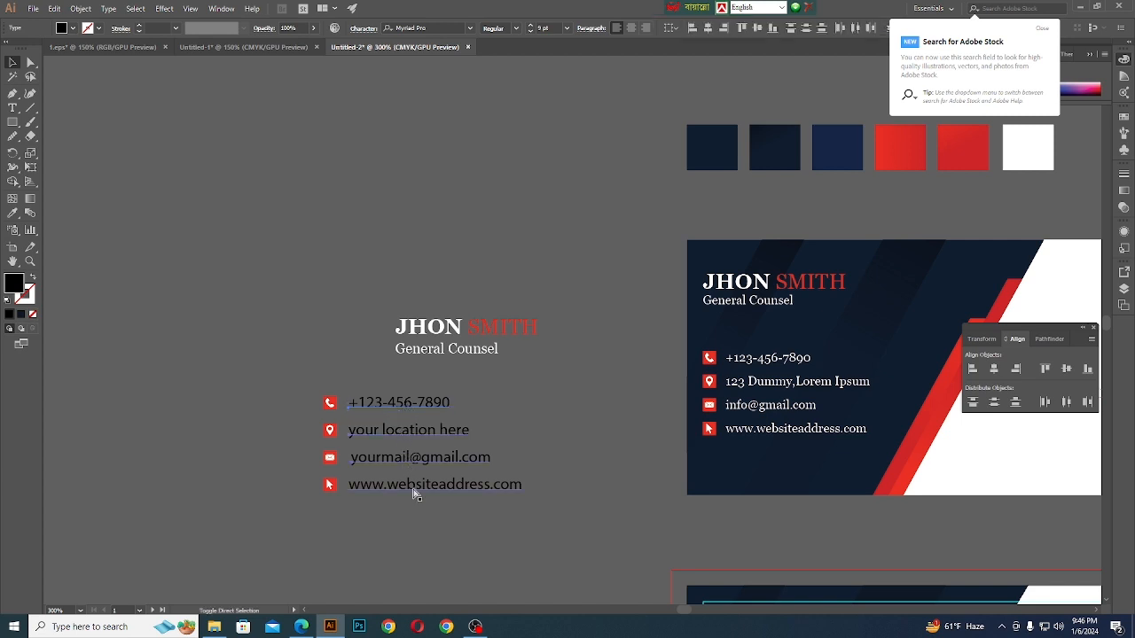
shift+click(413, 493)
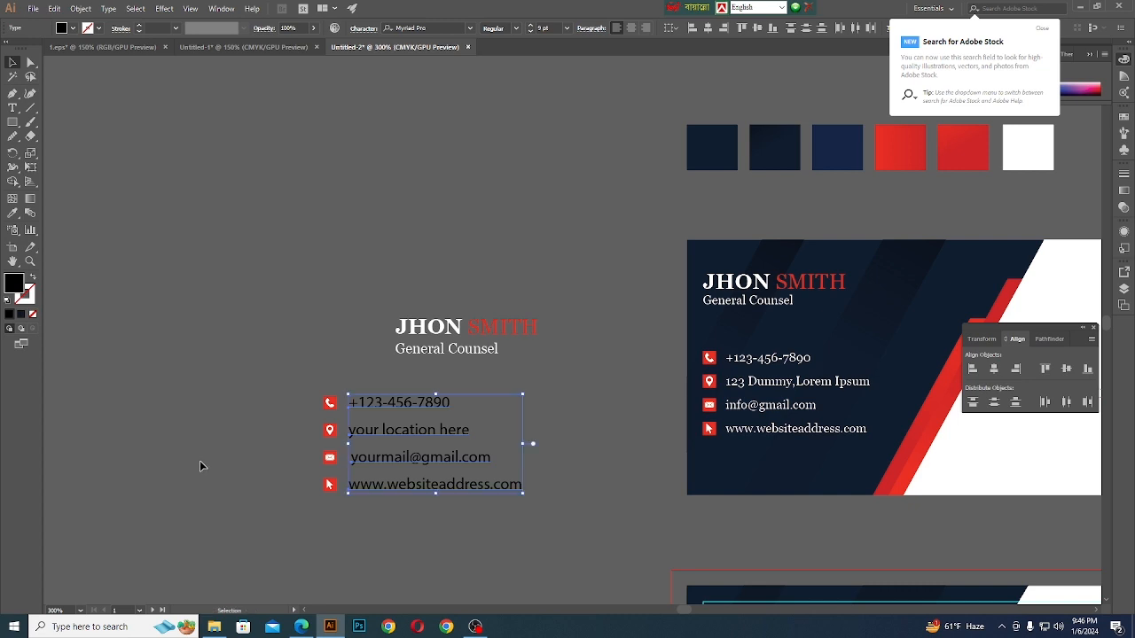
click(13, 214)
click(907, 454)
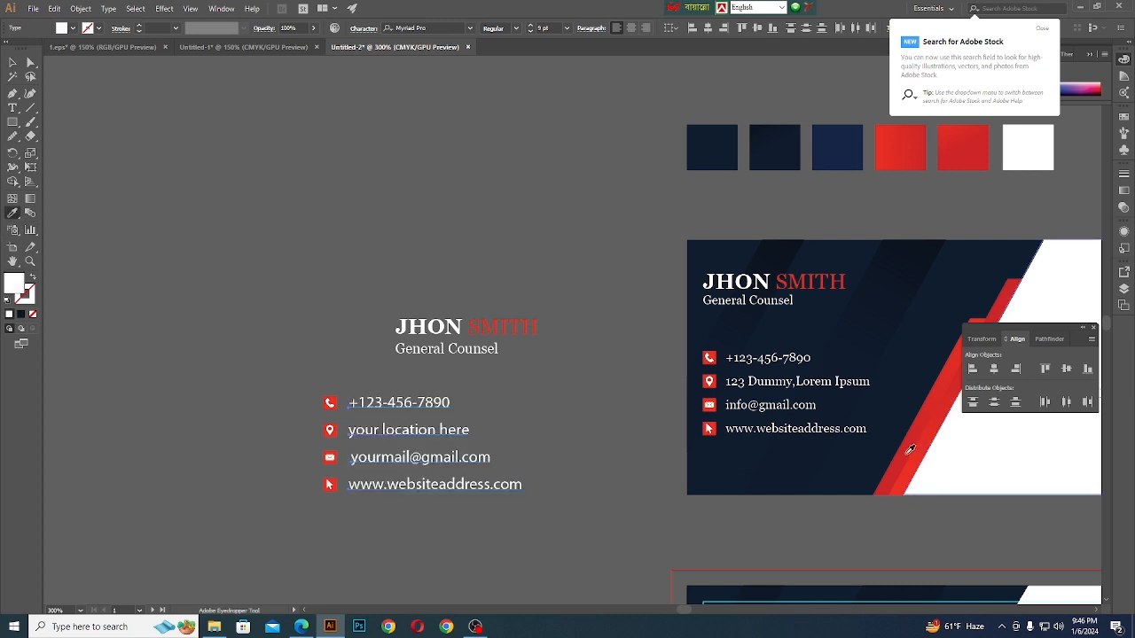
click(12, 62)
click(261, 379)
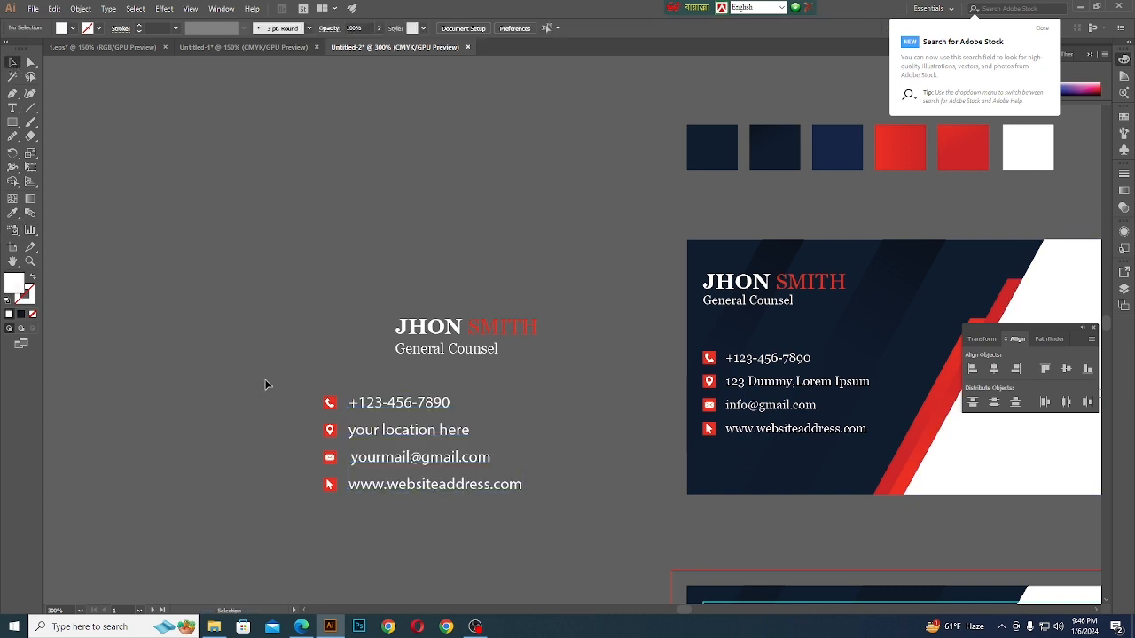
Group the four contact rows and move them onto the lower navy area of the new front card
drag(255, 382, 302, 415)
drag(618, 523, 595, 527)
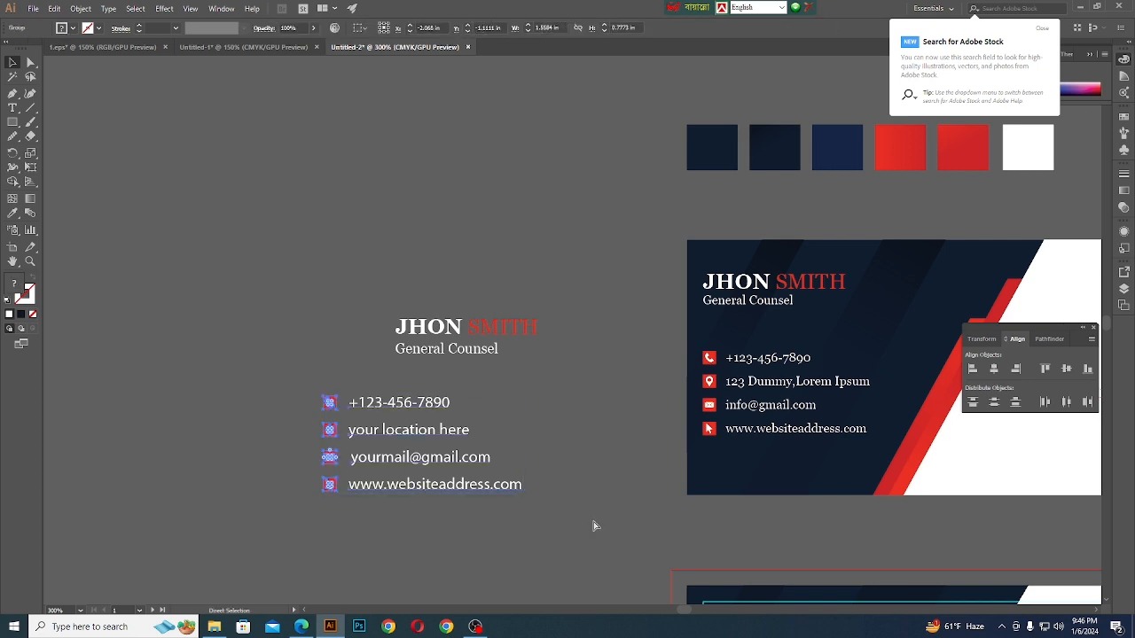
click(593, 521)
scroll(237, 337, right, 1)
scroll(237, 325, down, 2)
scroll(293, 399, down, 1)
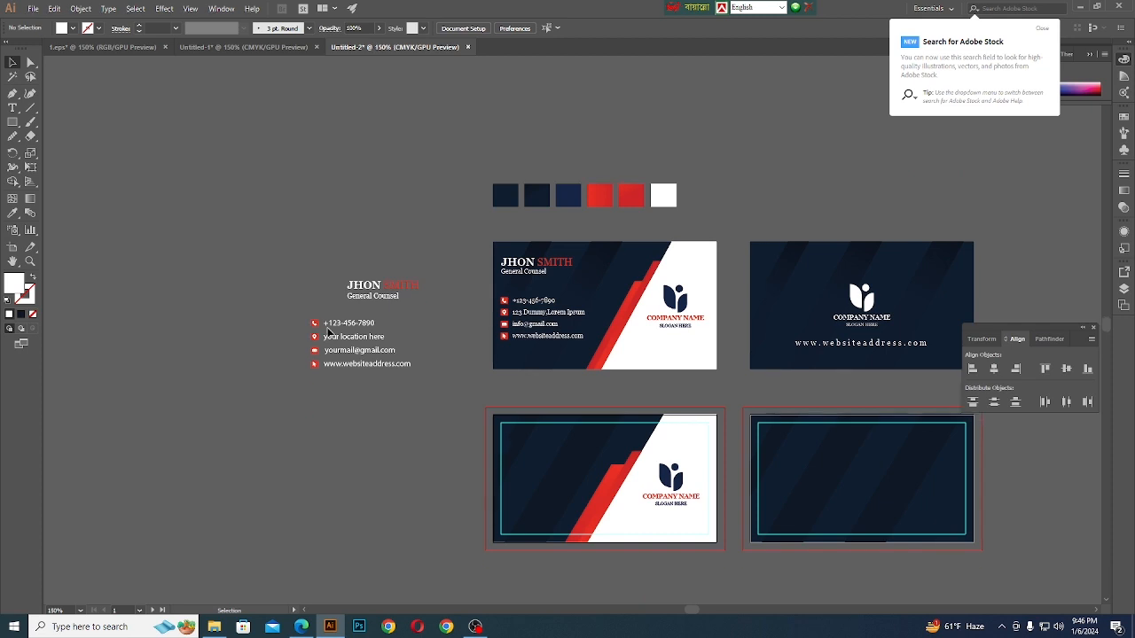
drag(337, 367, 530, 519)
click(367, 494)
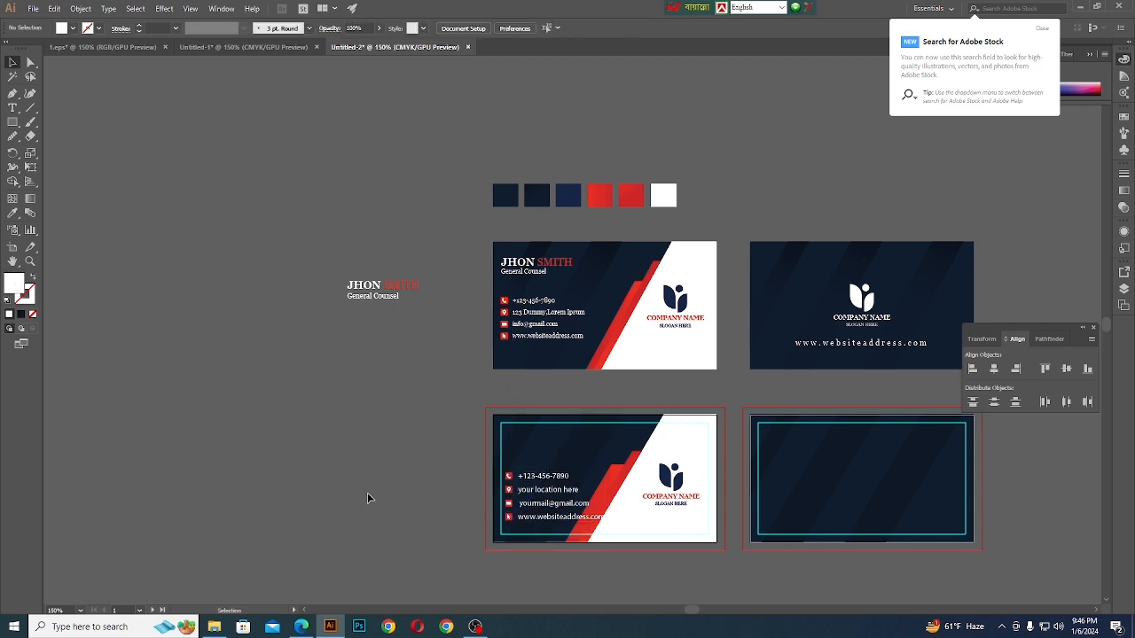
scroll(367, 505, left, 1)
scroll(583, 514, up, 3)
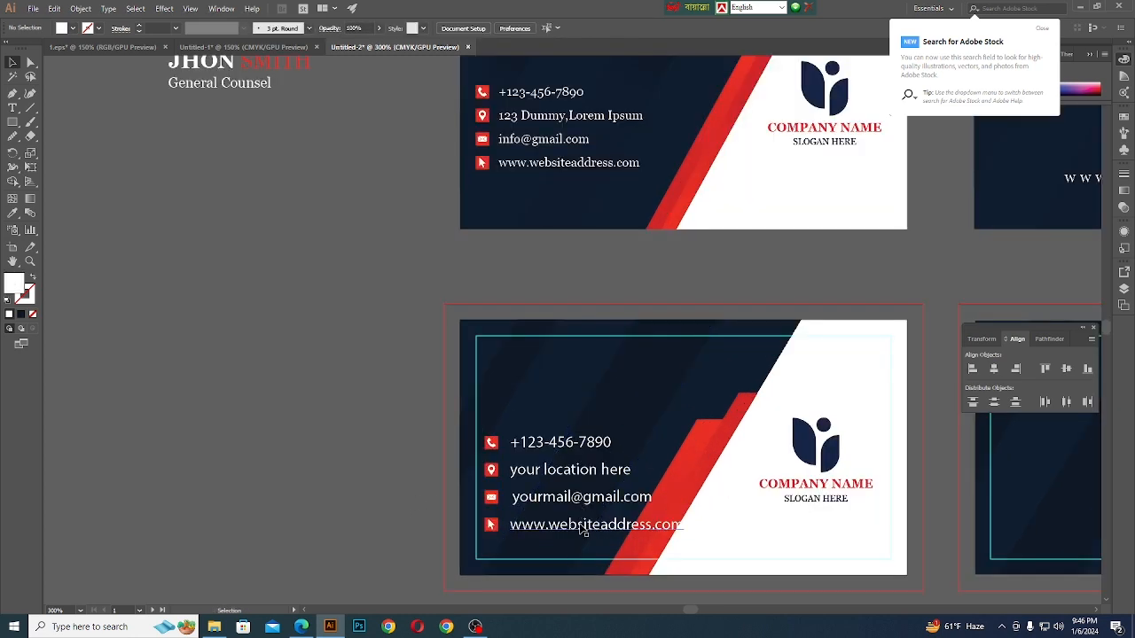
click(582, 529)
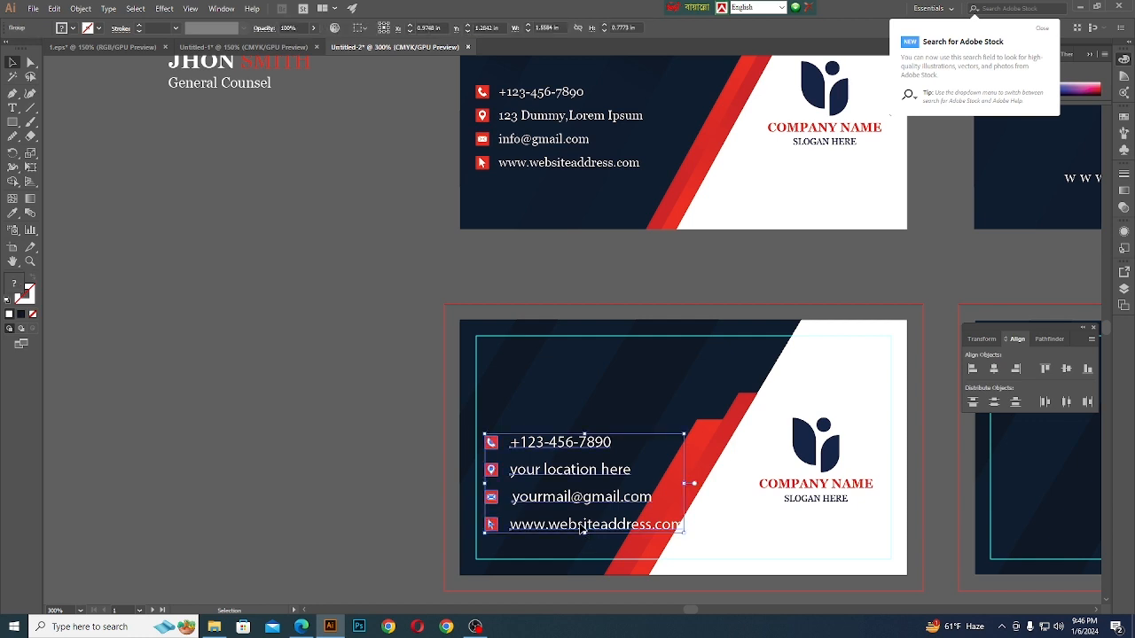
double_click(581, 527)
click(272, 477)
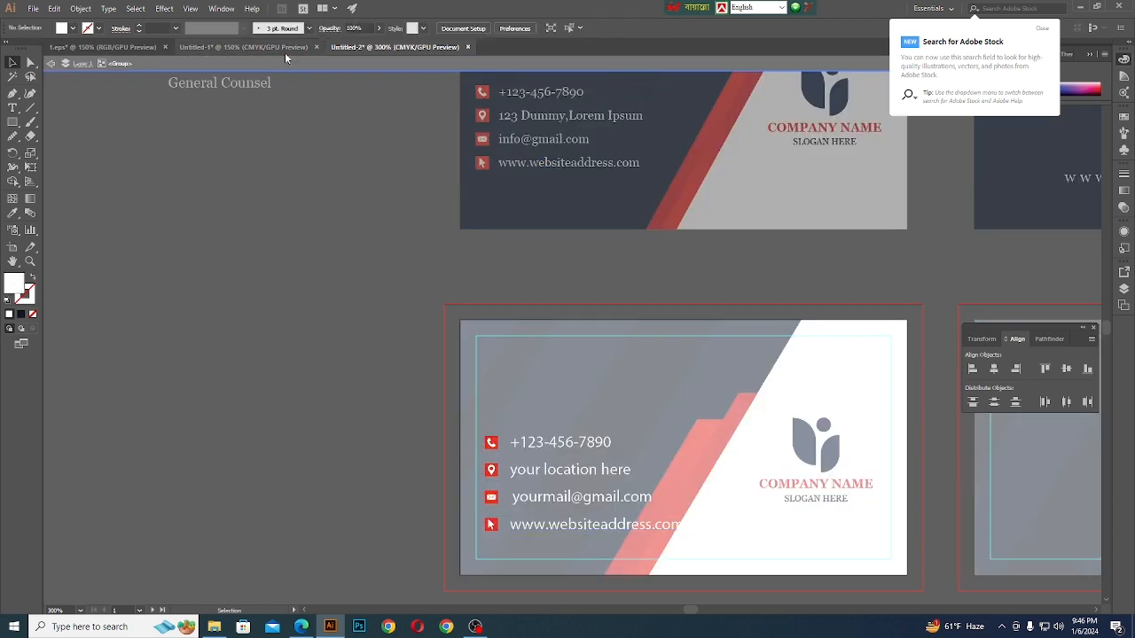
double_click(300, 106)
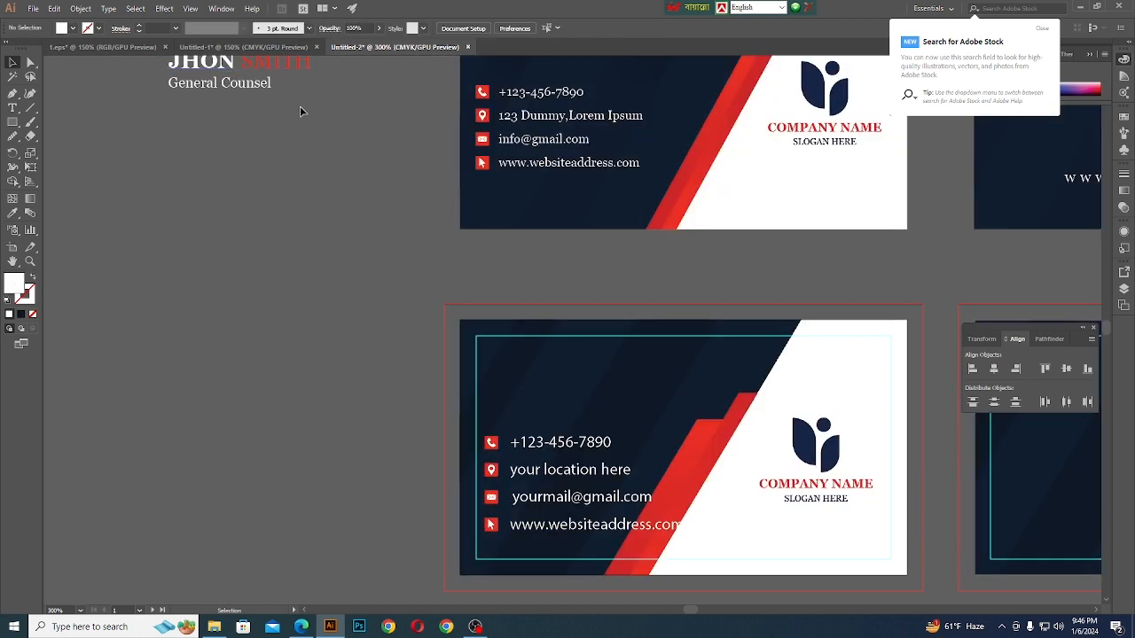
Select only the four contact texts on the new front card and set their font size to 7 pt
click(560, 502)
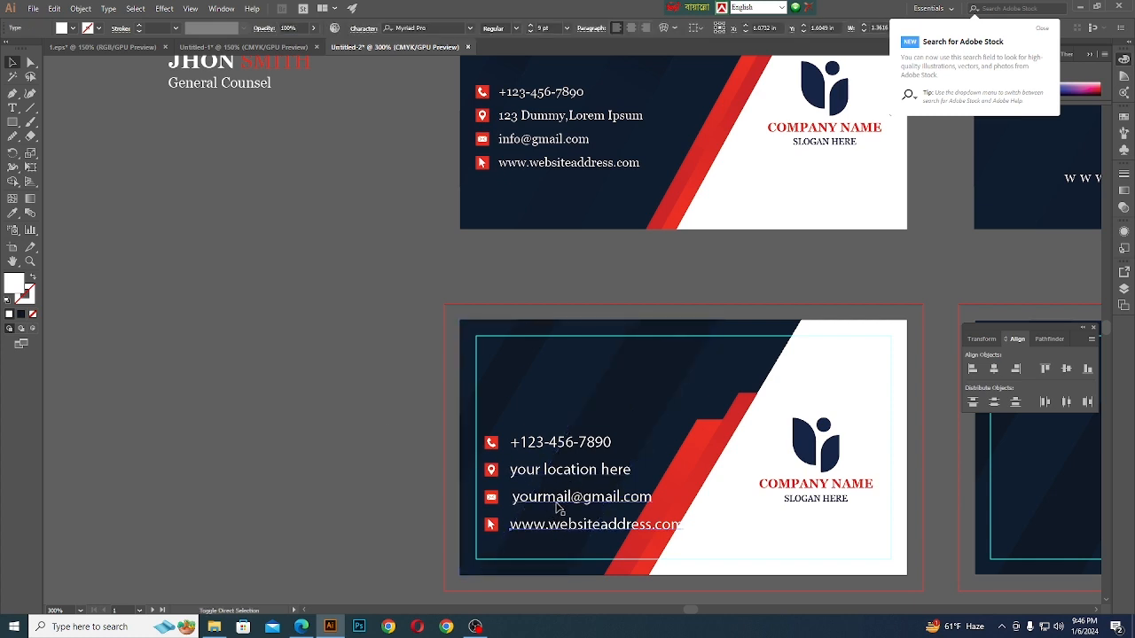
shift+click(554, 501)
shift+click(548, 473)
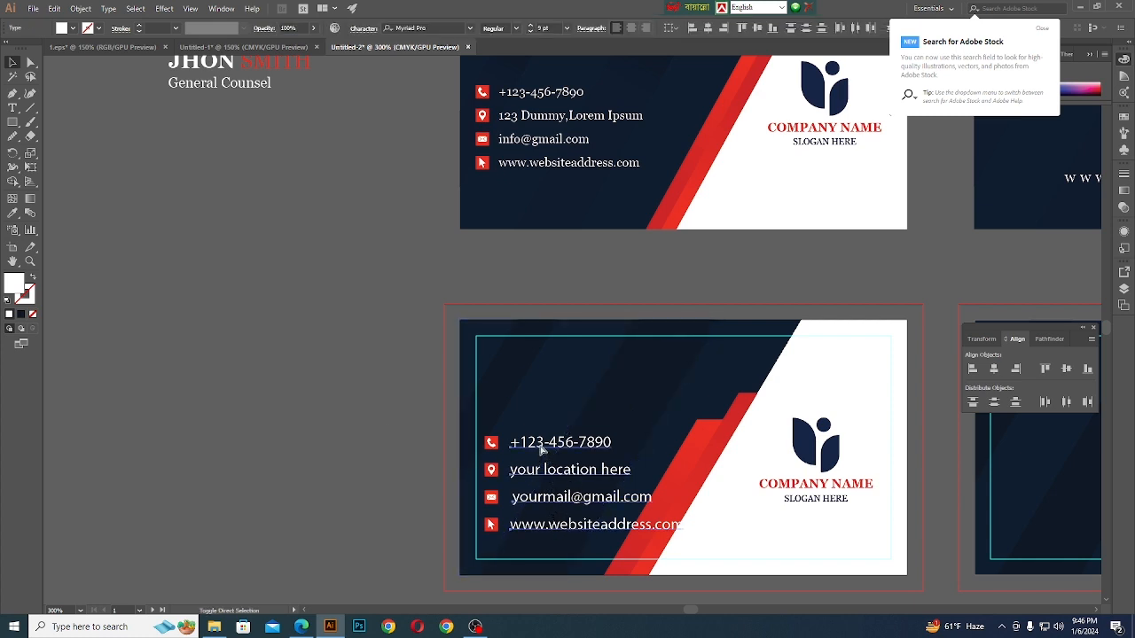
shift+click(543, 449)
scroll(351, 447, down, 2)
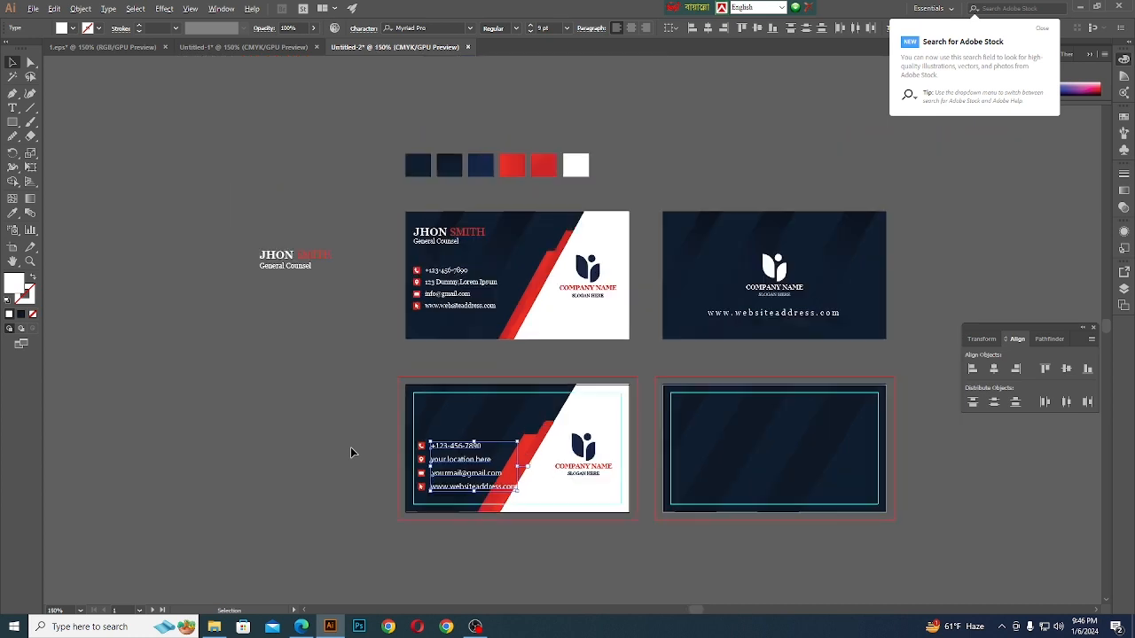
click(543, 27)
key(Down)
key(Down)
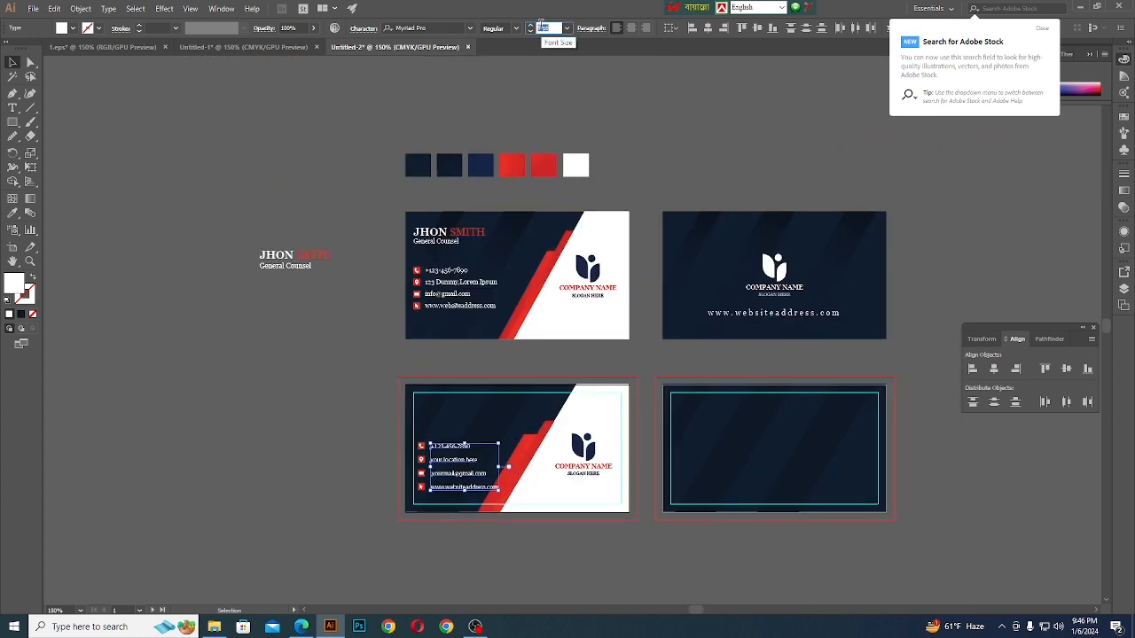
Try to nudge the four contact texts left, closer to their icons
scroll(455, 457, left, 2)
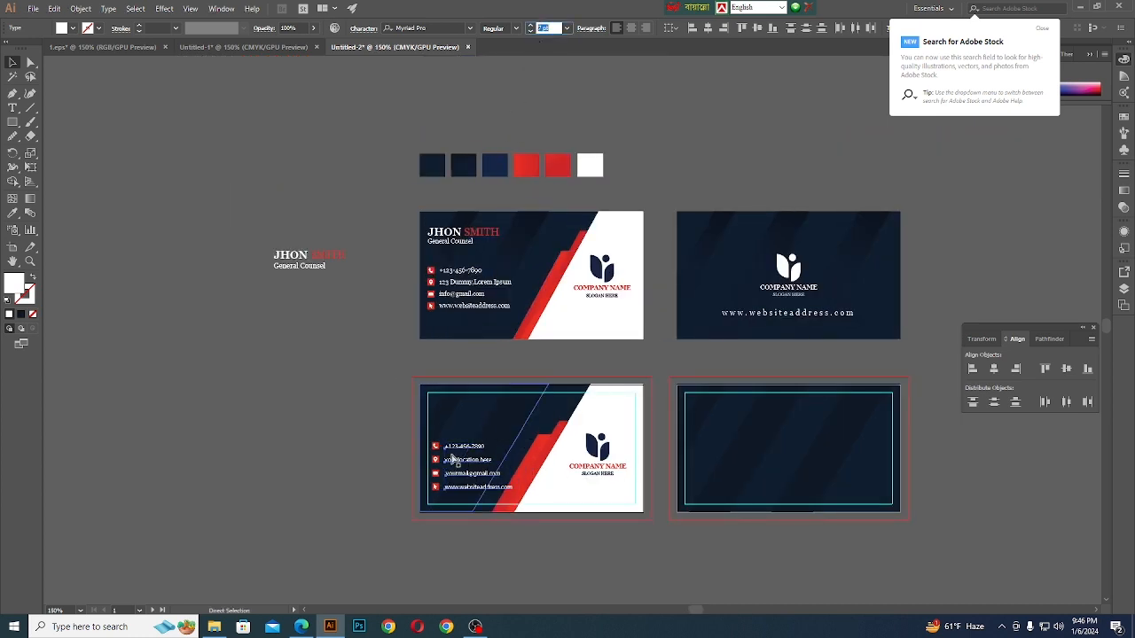
scroll(443, 479, left, 1)
scroll(494, 470, up, 3)
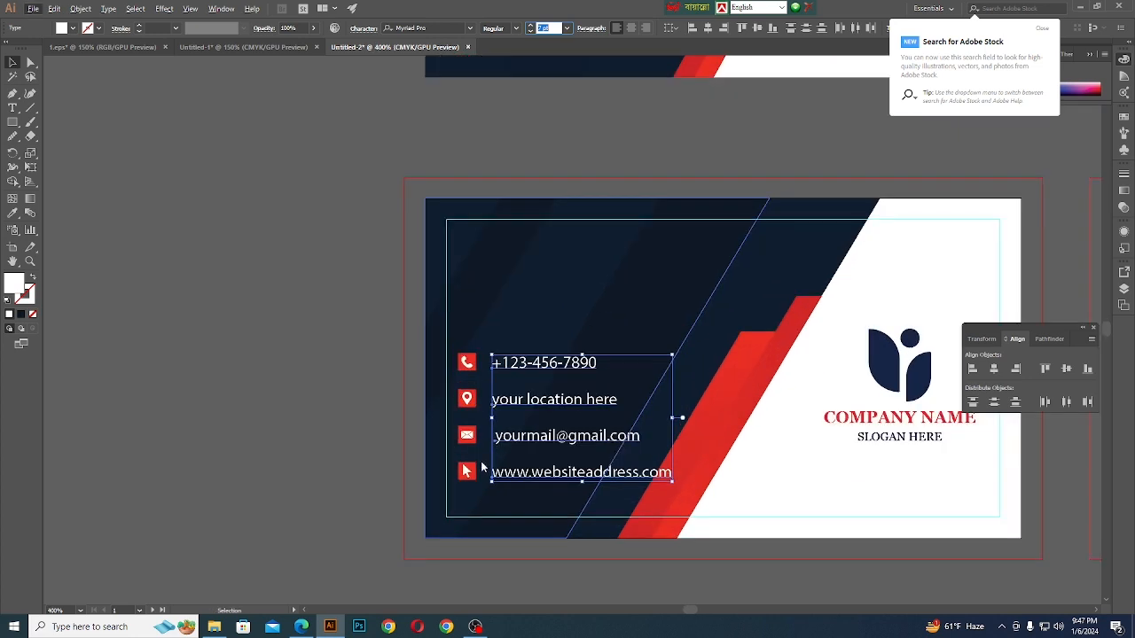
key(Left)
key(Left)
click(330, 436)
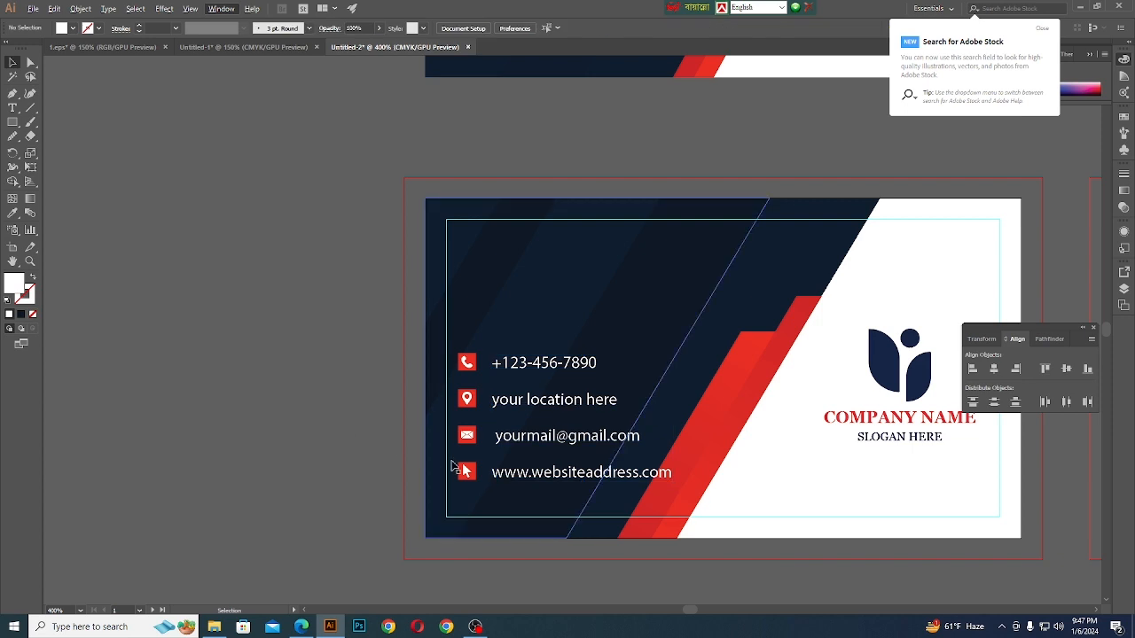
Nudge the whole contact group left until its icons line up with the left edge of the card's cyan safe-area guide
click(468, 438)
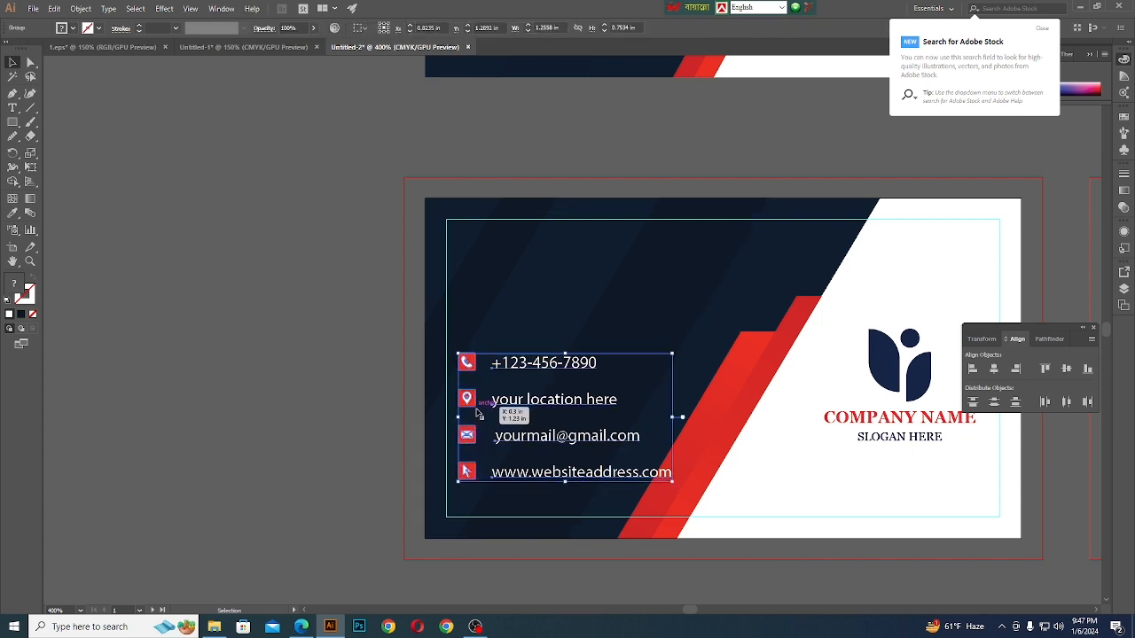
key(Left)
key(Left)
key(Left)
key(Left)
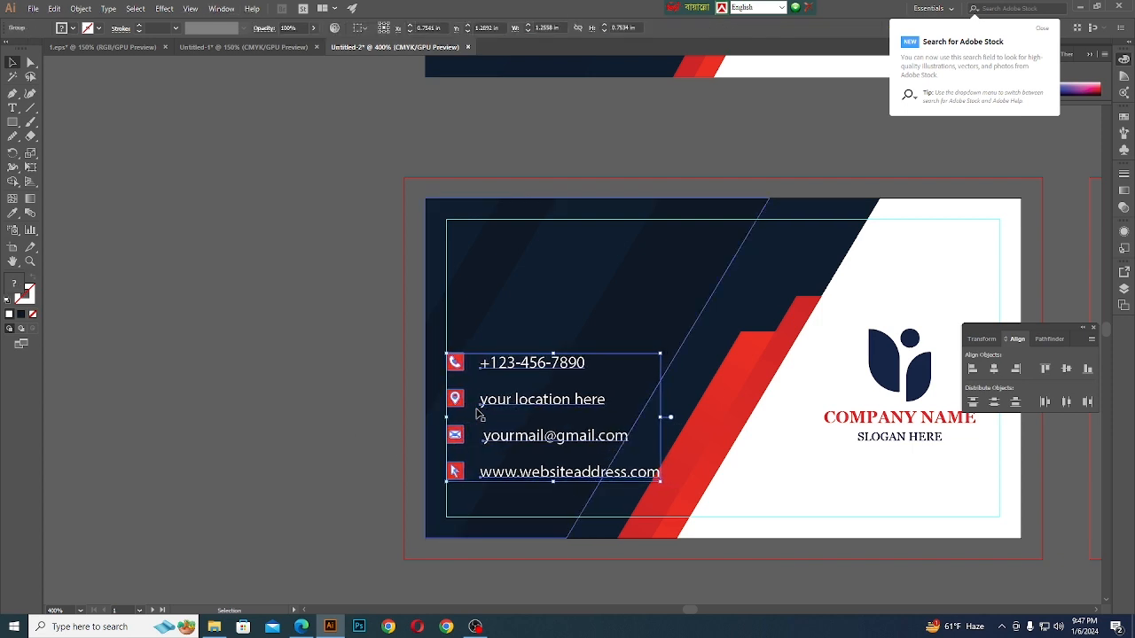
key(Left)
key(Left)
key(Left)
key(Left)
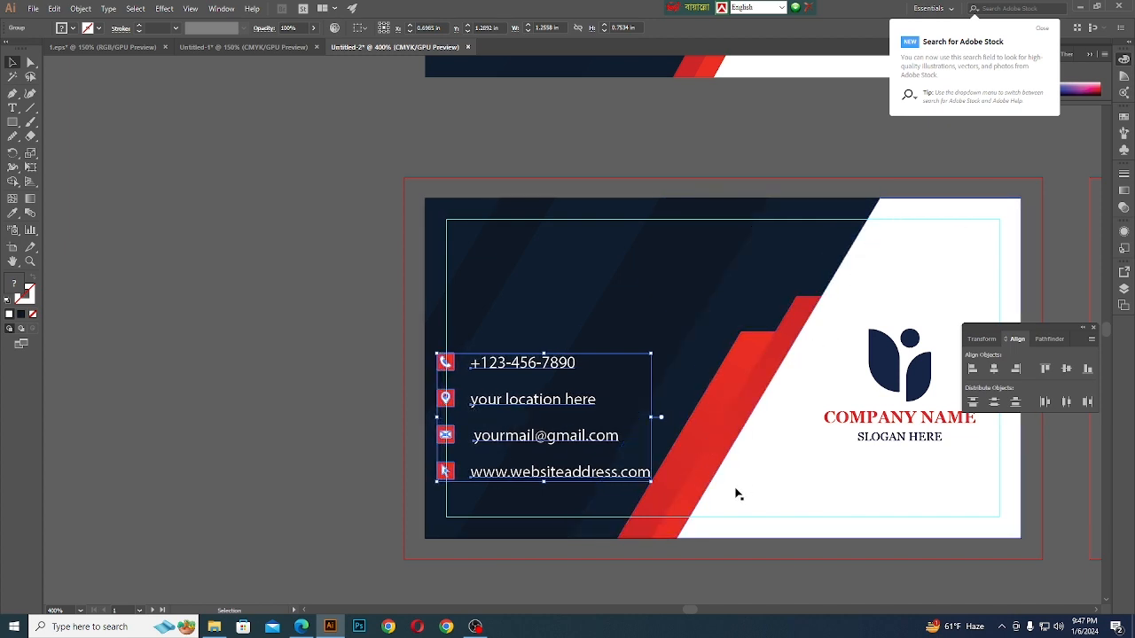
key(Right)
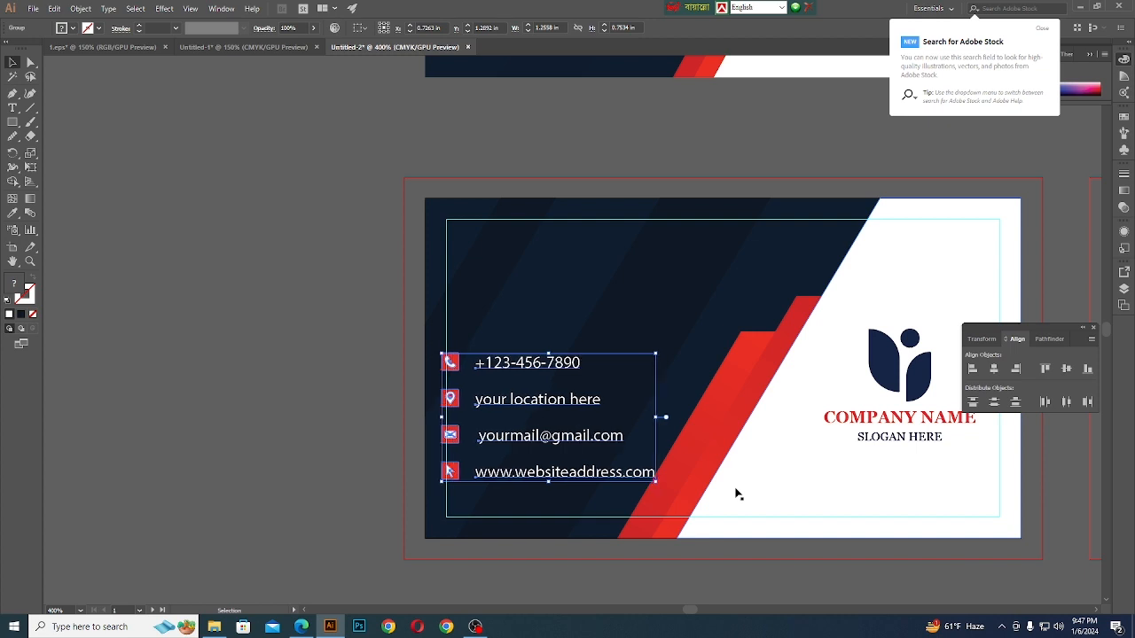
key(Right)
key(Right)
key(Right)
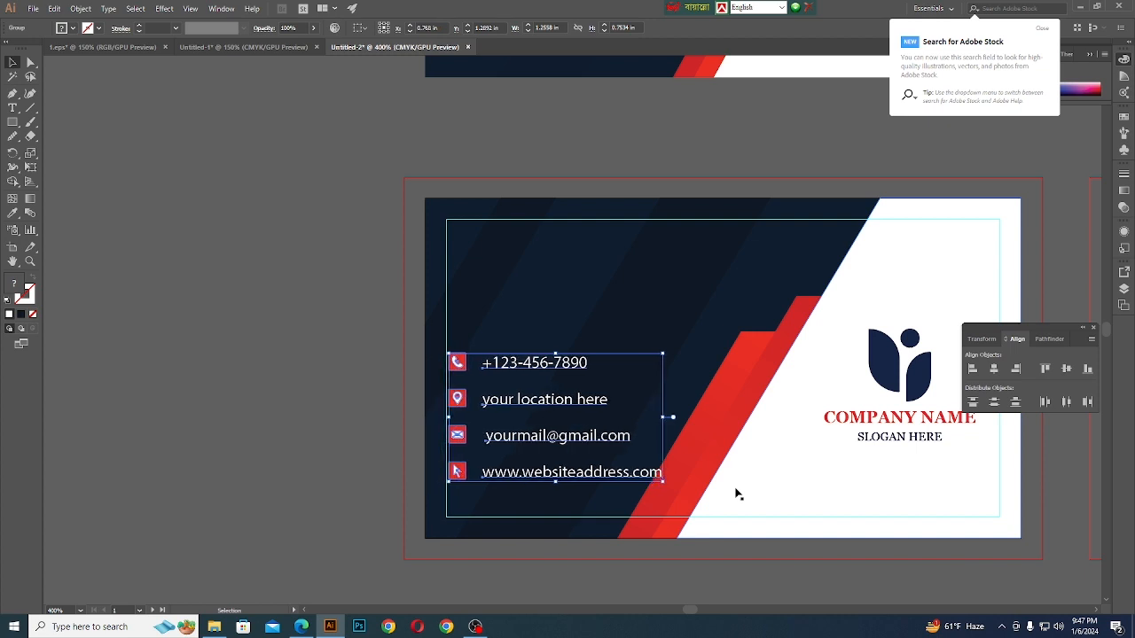
Nudge the contact group onto the safe-area guide's left edge and scale it down slightly on the new front card
key(Left)
scroll(705, 477, up, 1)
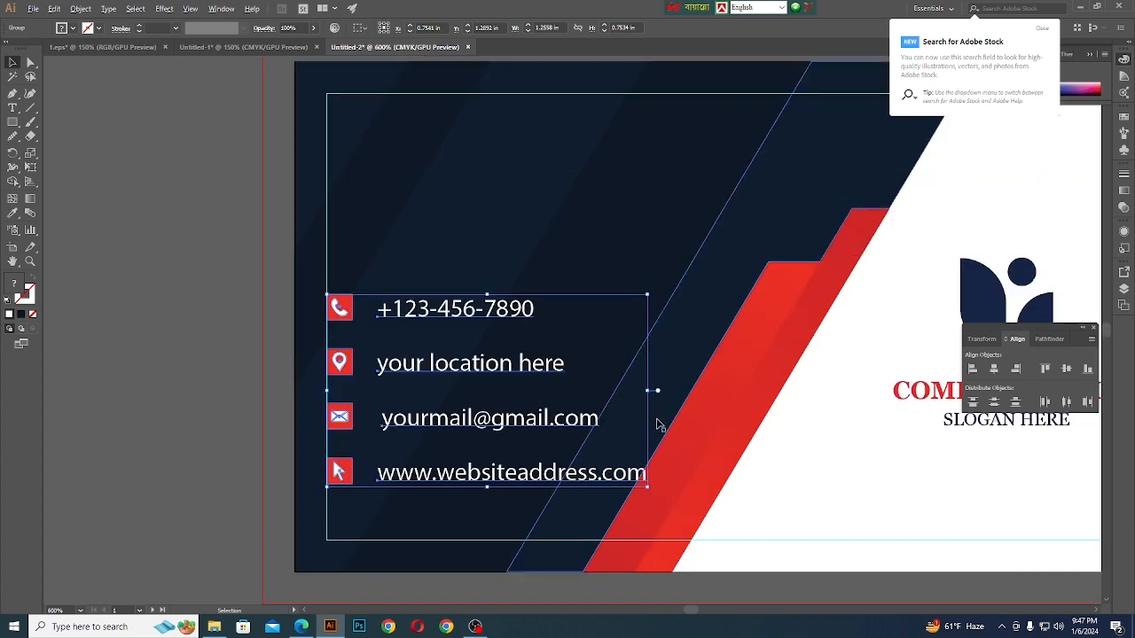
drag(648, 392, 632, 396)
scroll(633, 470, down, 2)
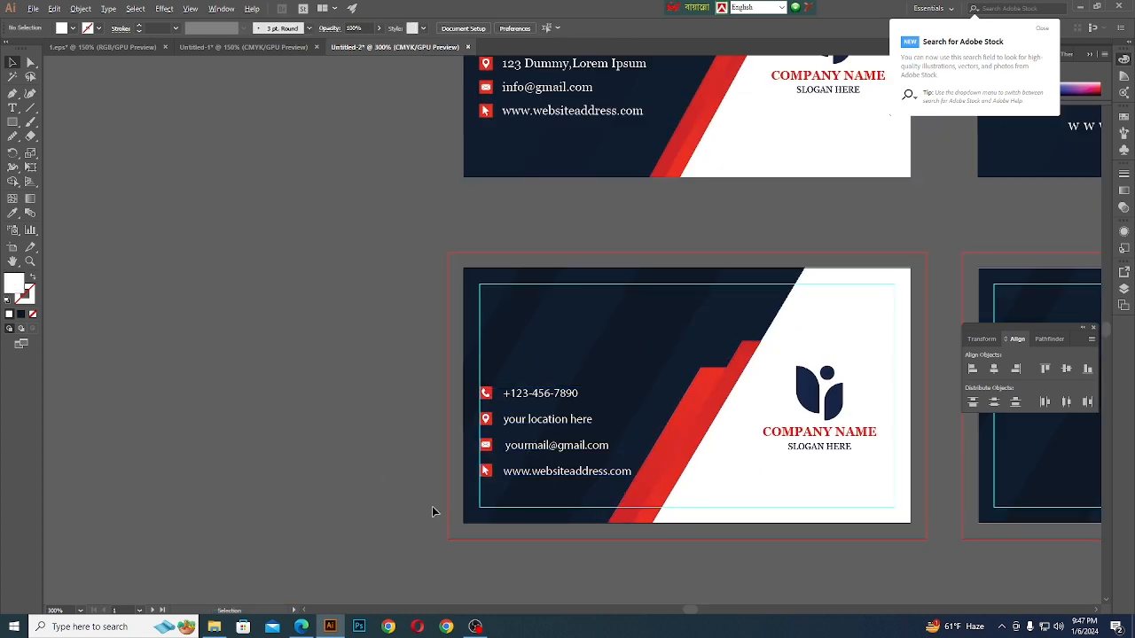
Move the name and job title block onto the new front card, fitted into the safe-area guide's upper-left corner
scroll(432, 506, down, 1)
click(292, 180)
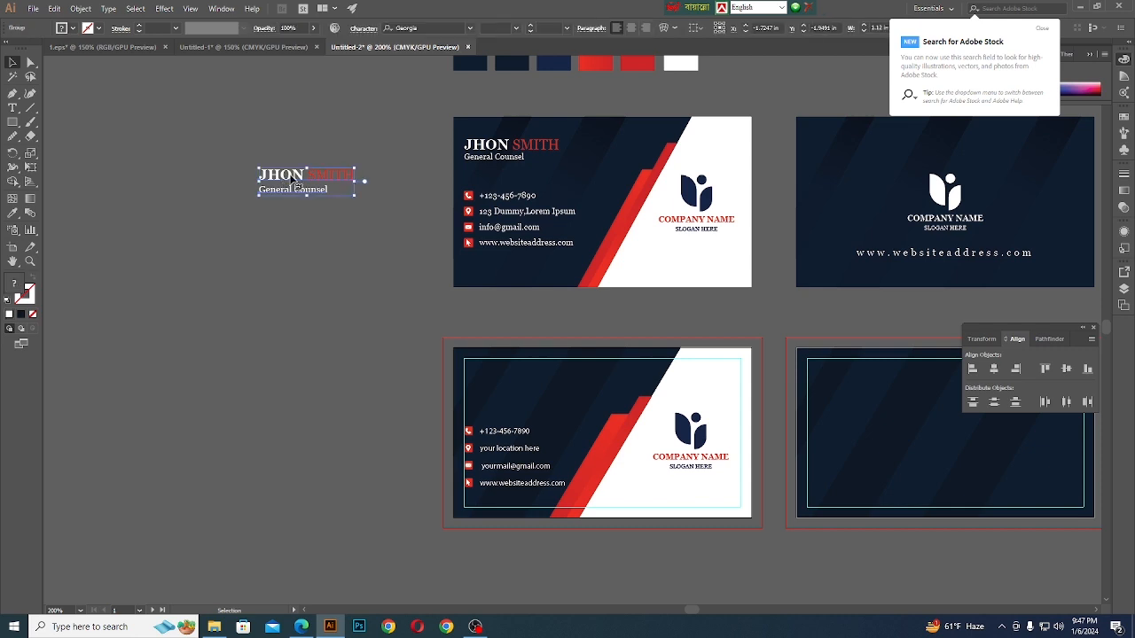
drag(292, 180, 505, 377)
scroll(499, 433, up, 1)
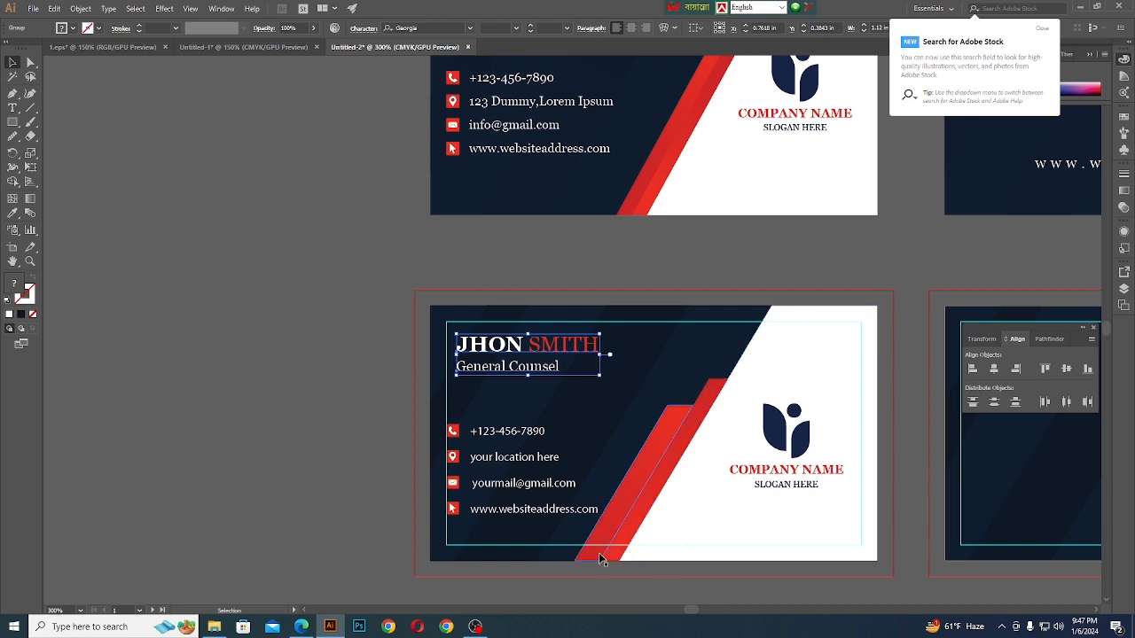
scroll(453, 342, up, 4)
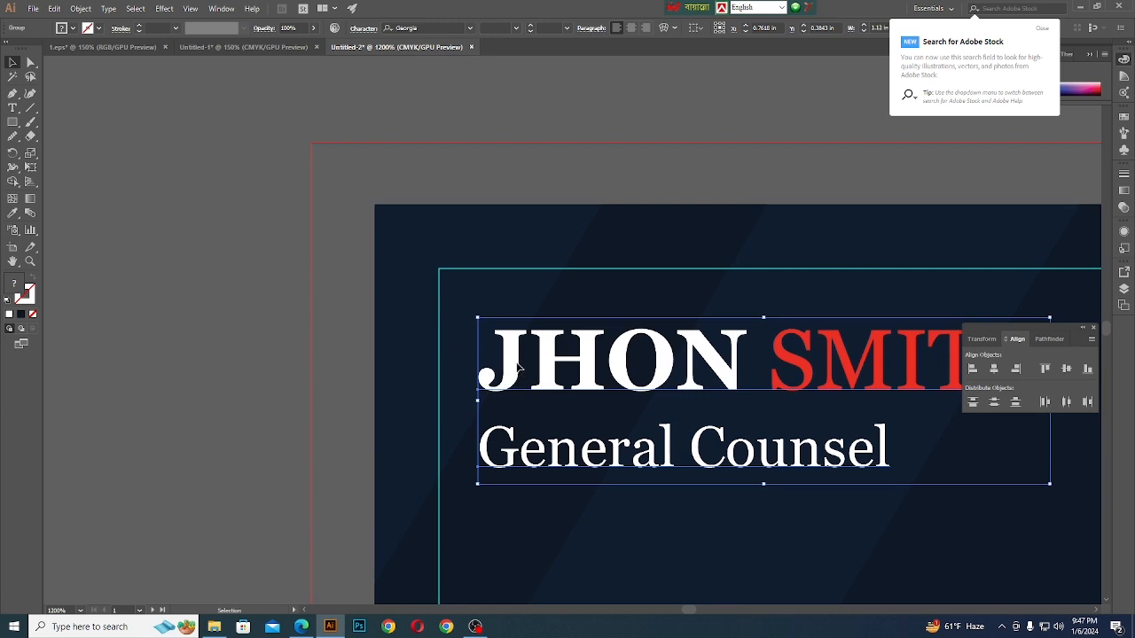
drag(514, 372, 479, 331)
scroll(504, 372, down, 4)
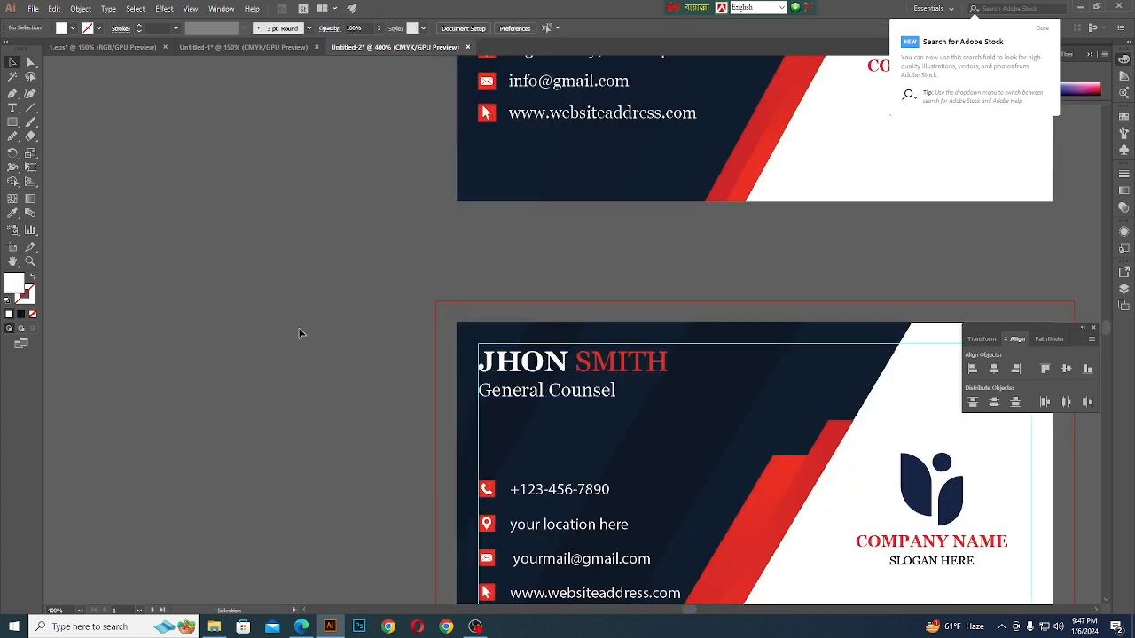
scroll(360, 330, down, 2)
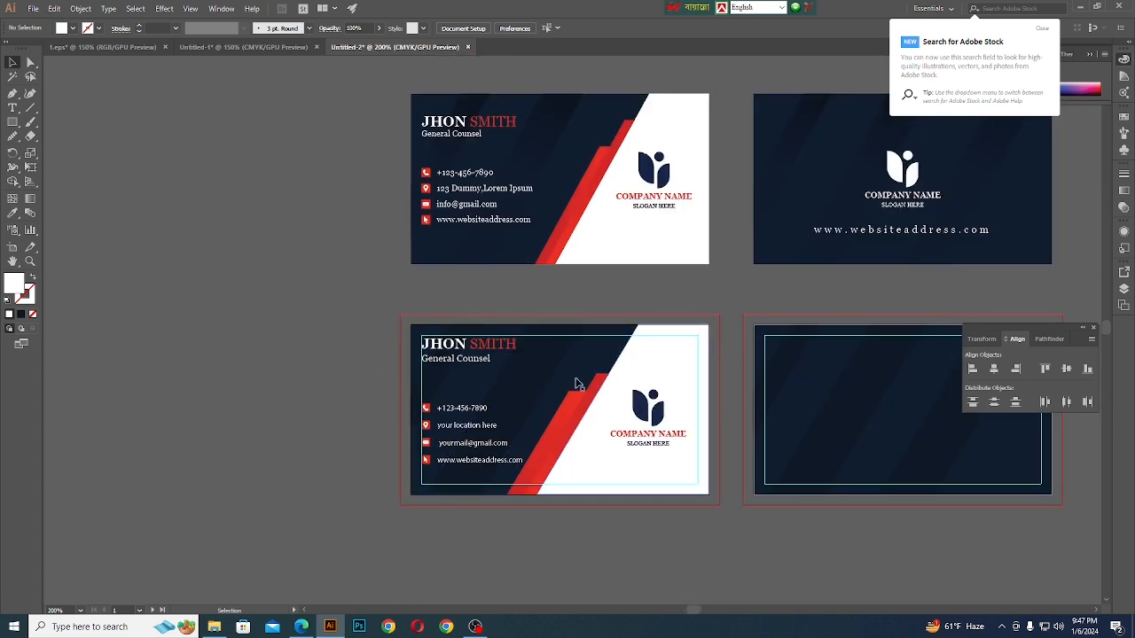
scroll(315, 394, down, 1)
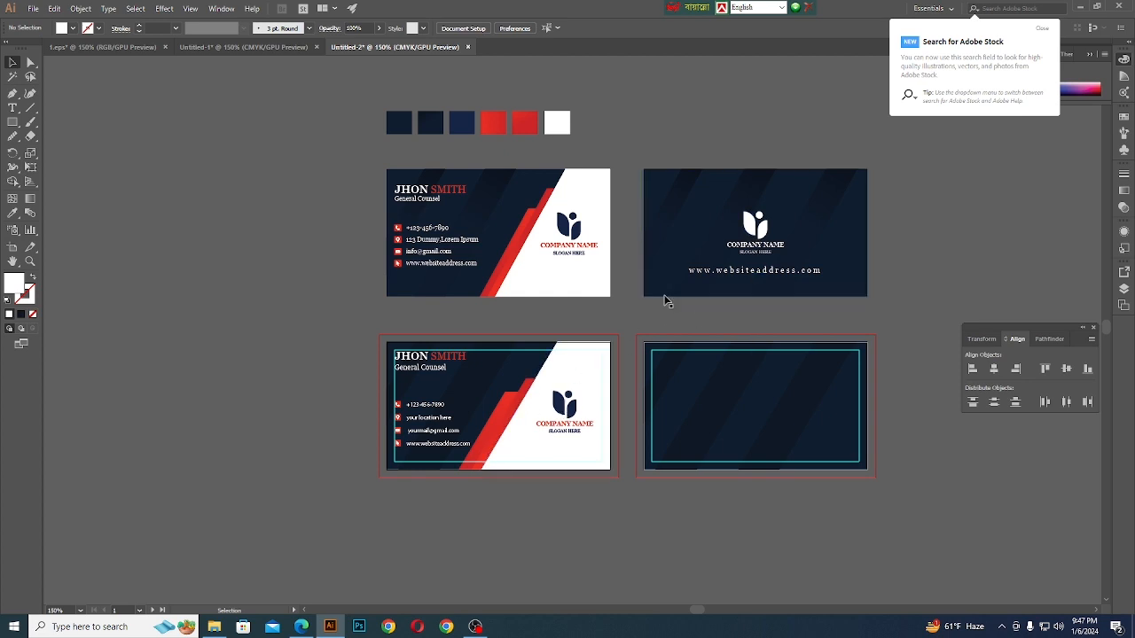
Copy the white logo with company name and slogan from the reference back card onto the upper middle of the new back card
double_click(761, 233)
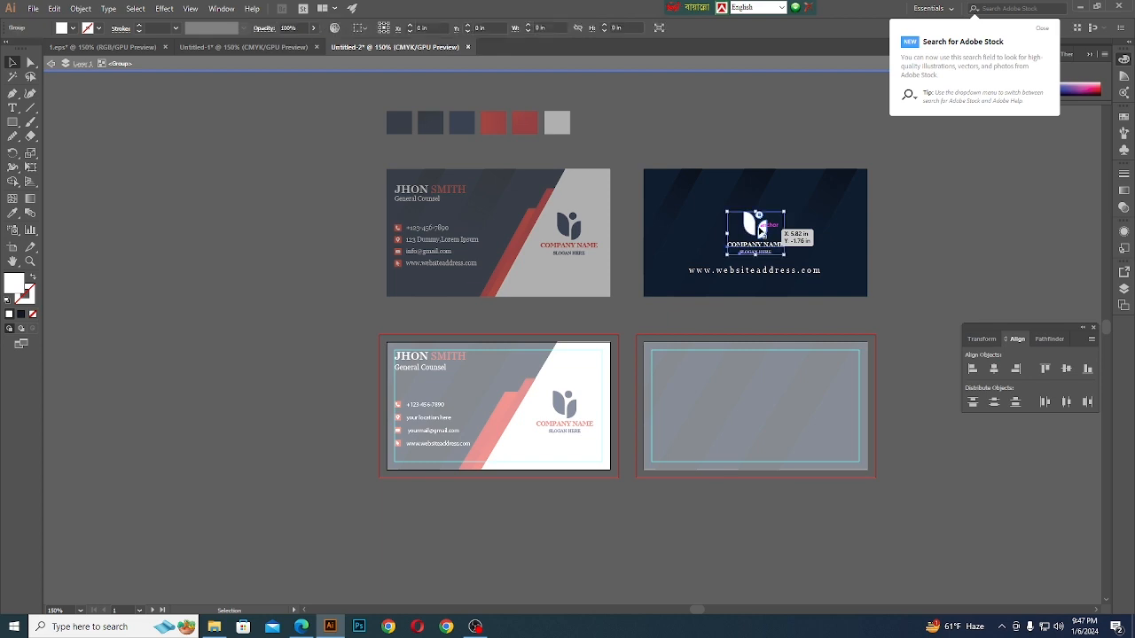
drag(761, 233, 758, 399)
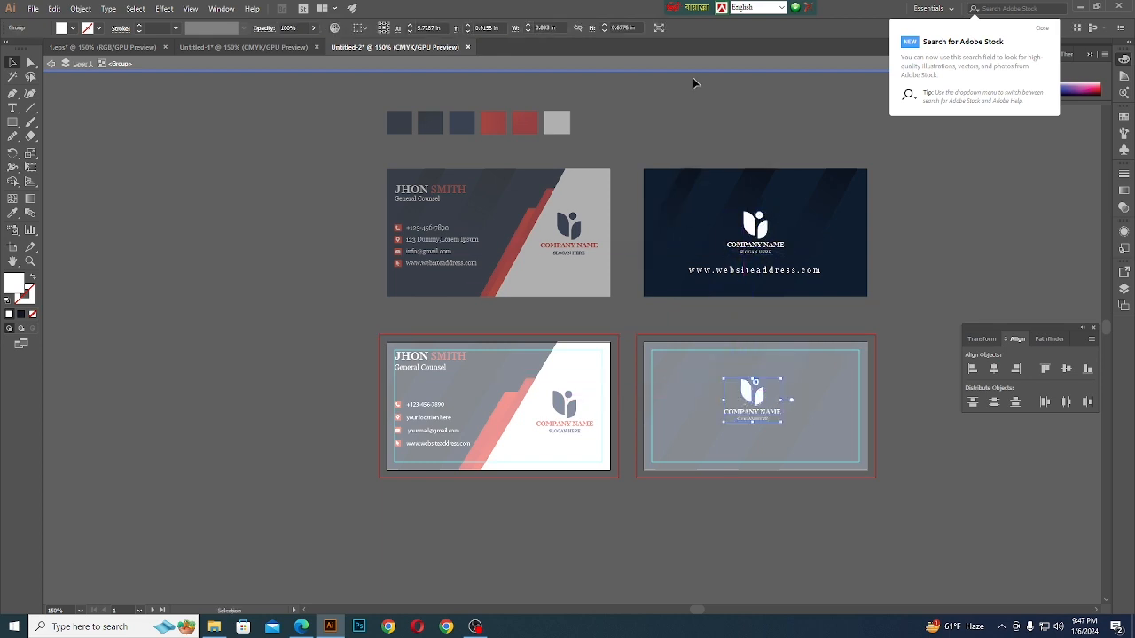
double_click(697, 73)
scroll(730, 402, up, 1)
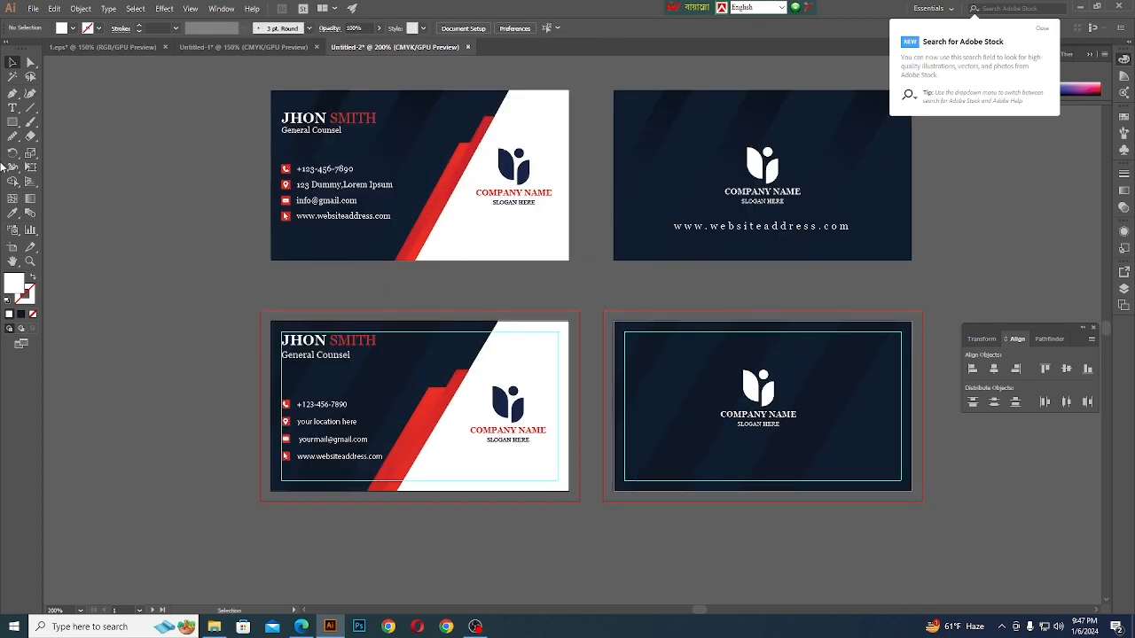
Start the website text line below the slogan on the new back card and fill it with white
click(12, 108)
scroll(502, 416, up, 1)
scroll(657, 448, down, 1)
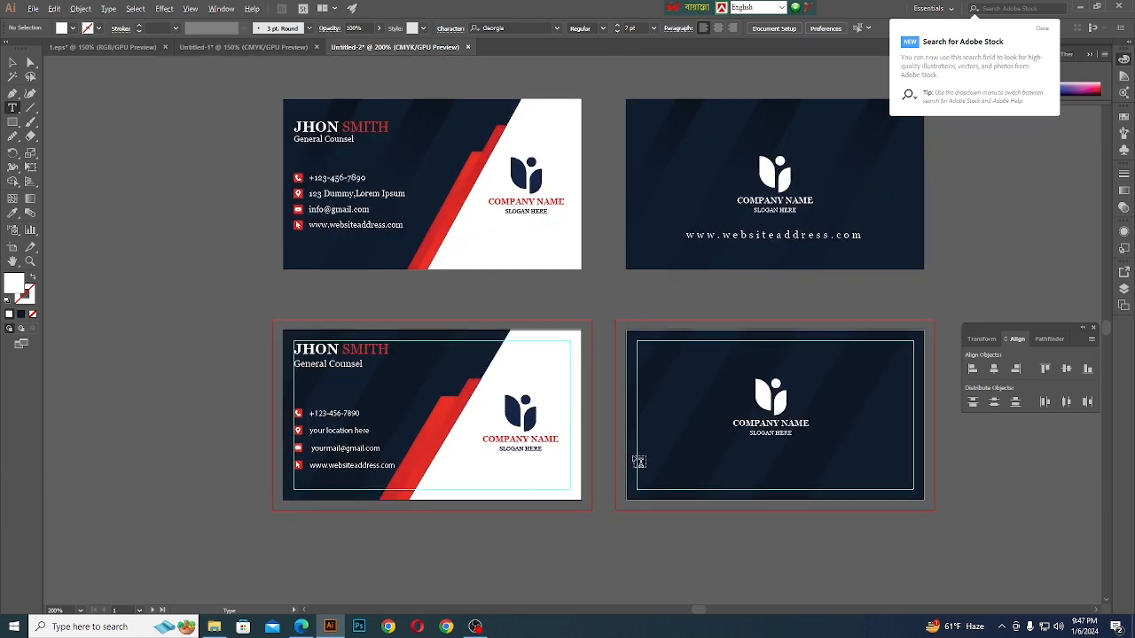
click(728, 464)
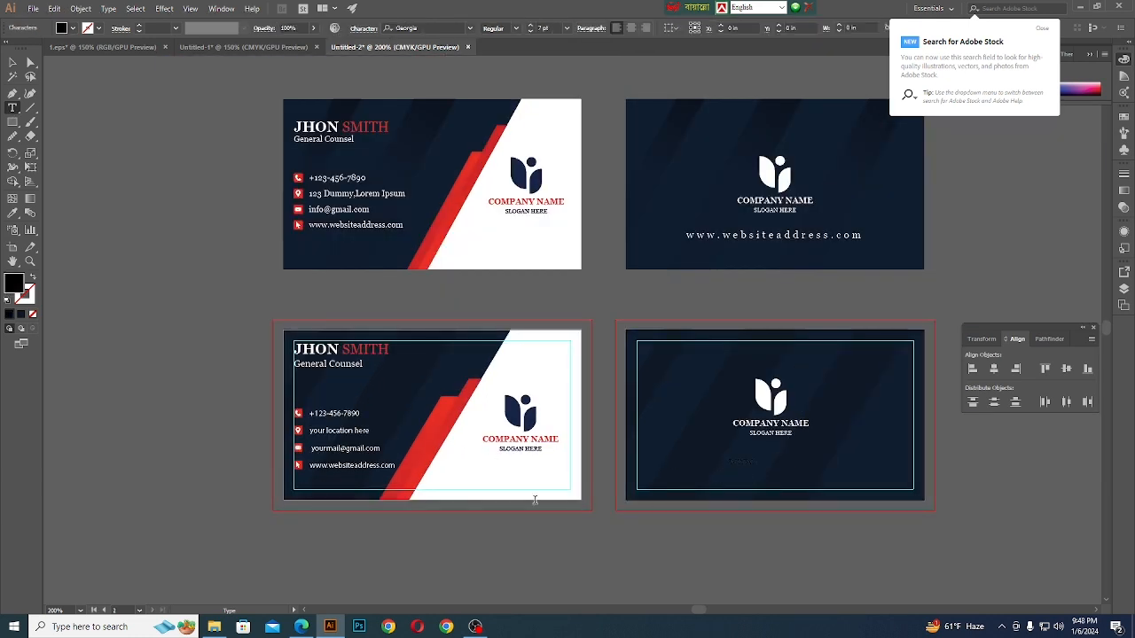
click(13, 62)
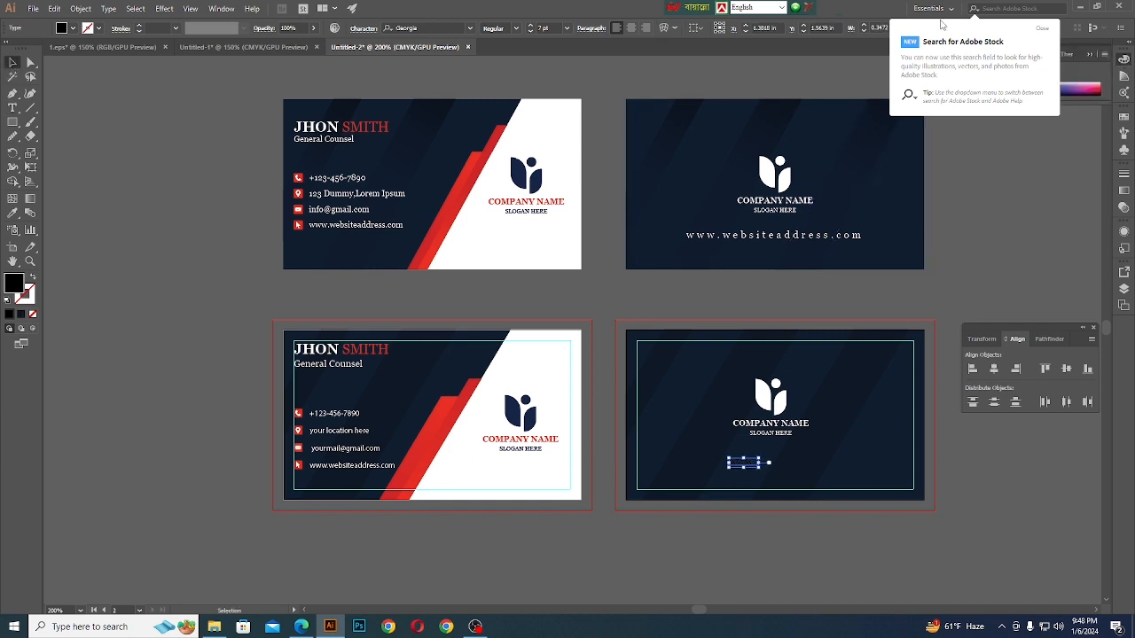
click(1041, 28)
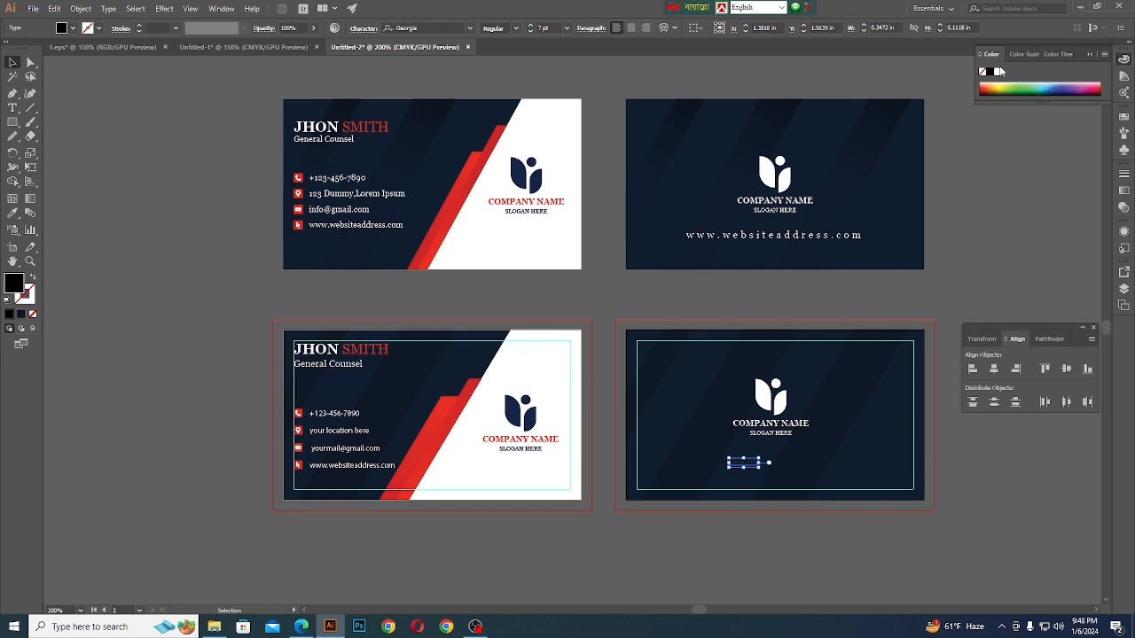
click(997, 74)
scroll(758, 477, up, 3)
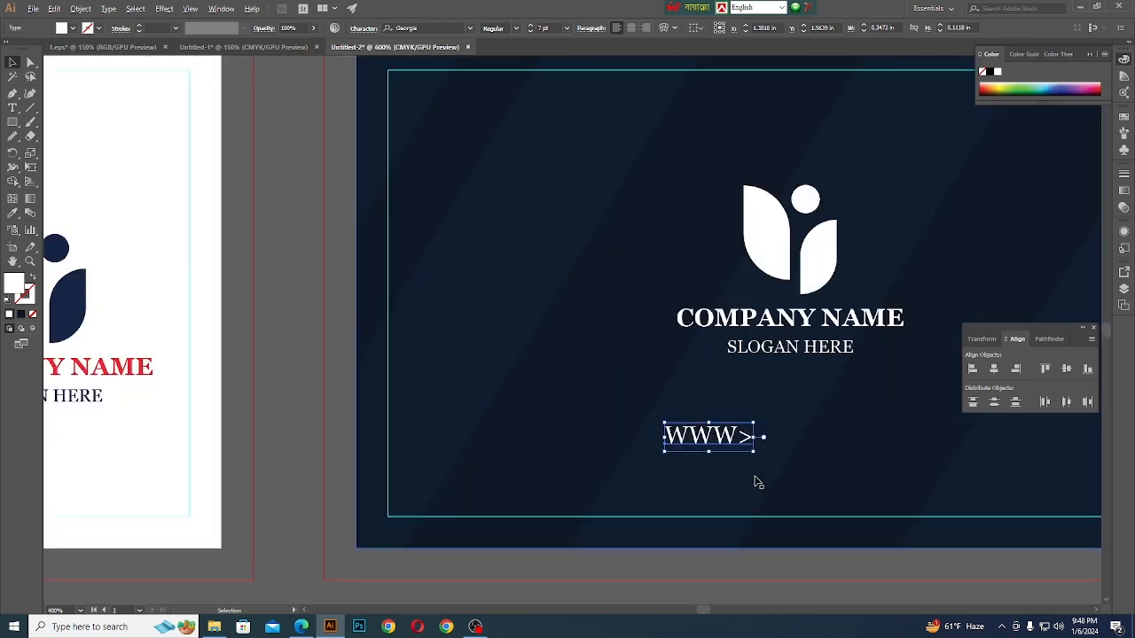
scroll(707, 458, down, 1)
double_click(729, 450)
scroll(713, 477, down, 2)
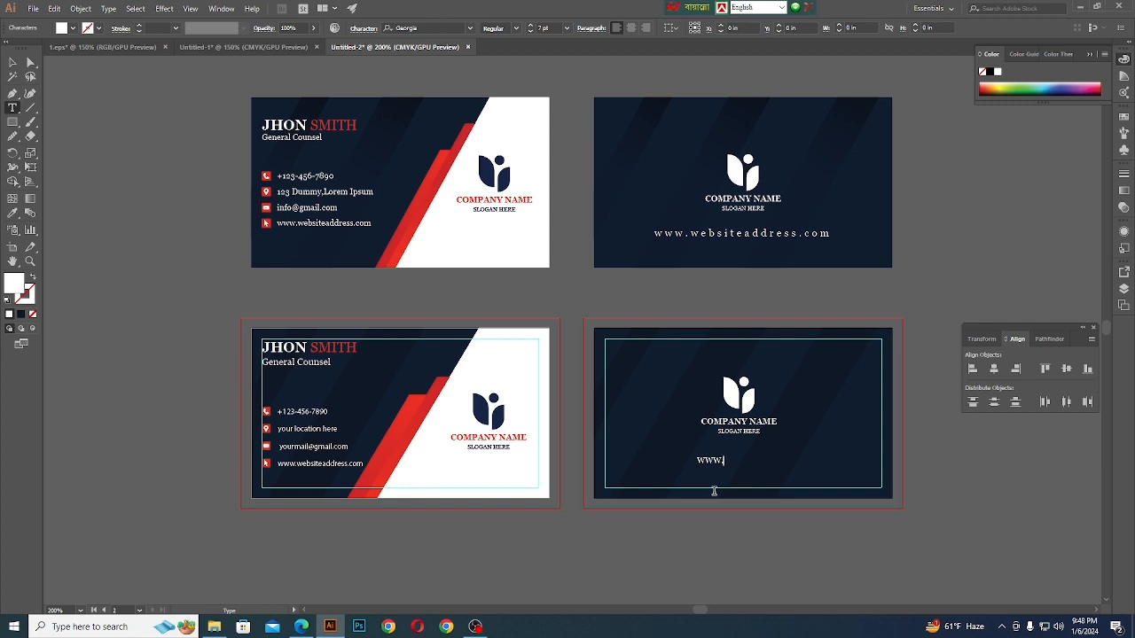
text(WE)
text(BST)
text(TEADDRE)
text(SS.COM)
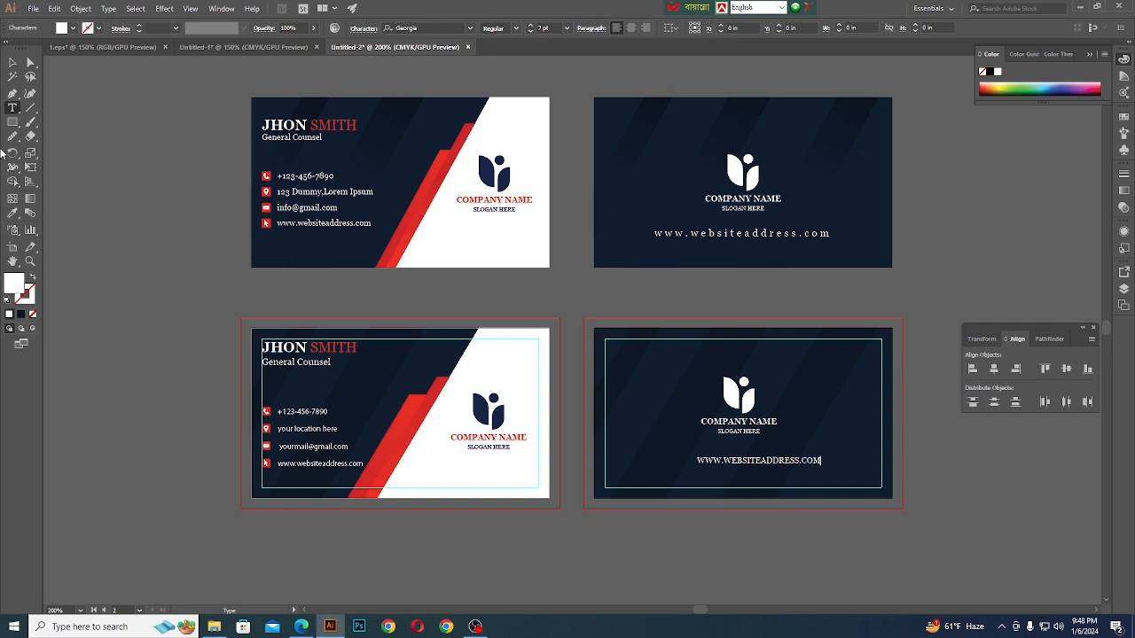
Turn off All Caps for the website text on the new back card
click(12, 62)
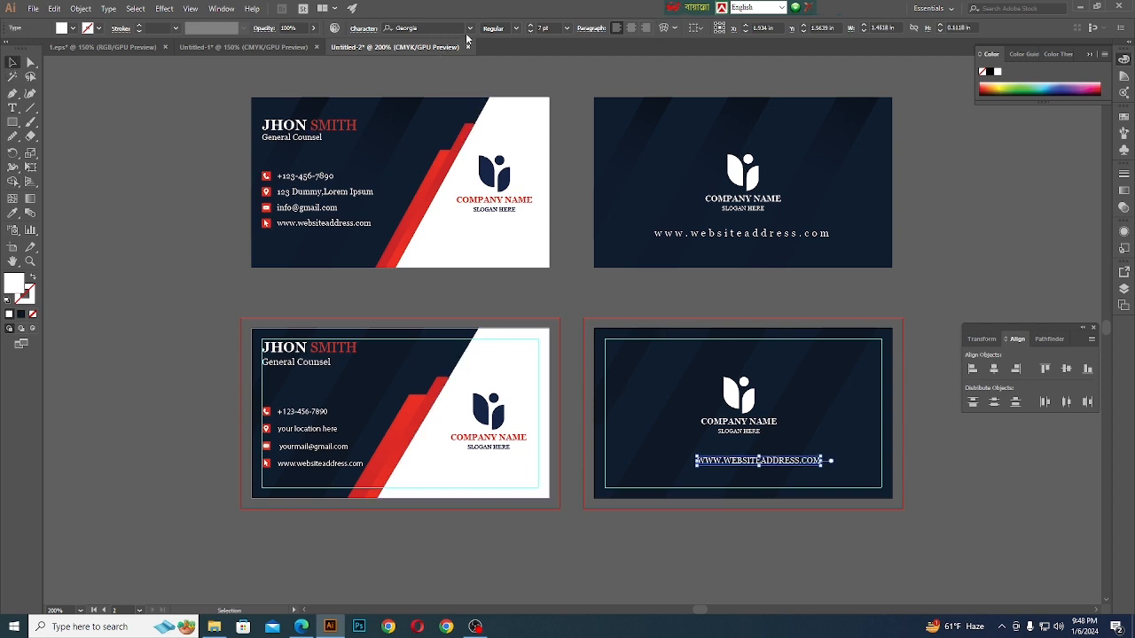
click(358, 32)
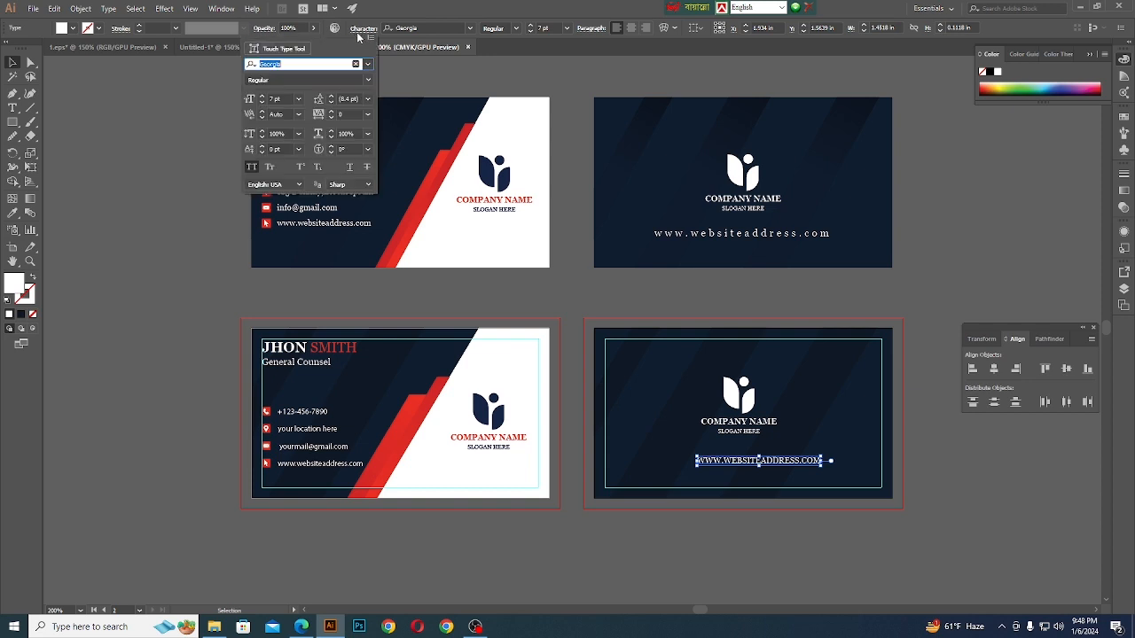
click(253, 166)
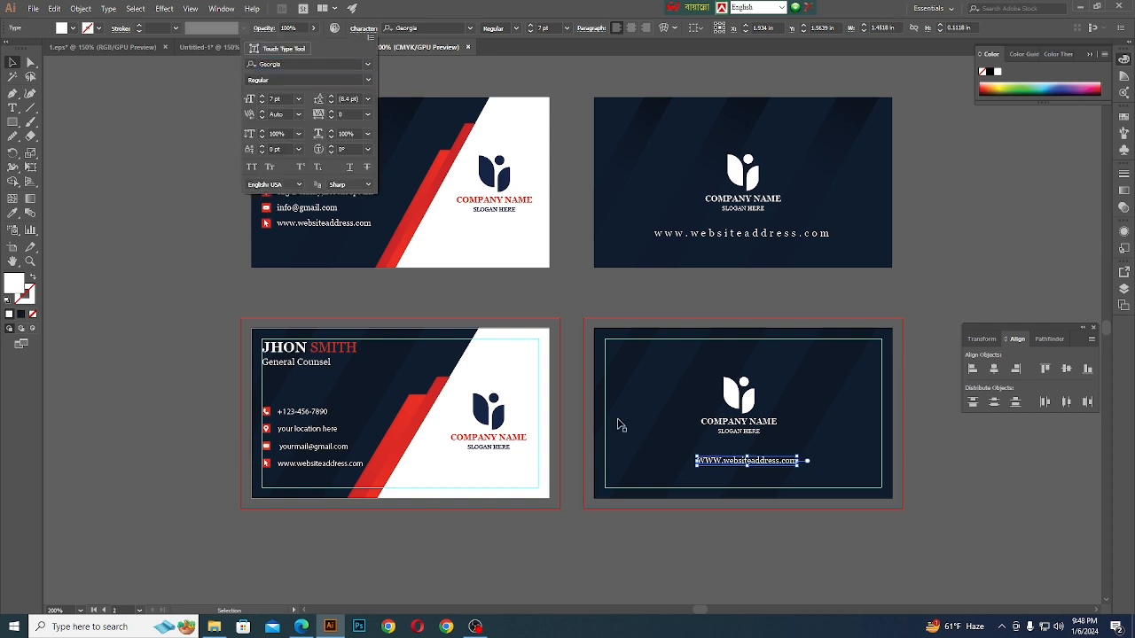
Replace the capital WWW with lowercase www in the back card's website text
click(725, 461)
double_click(723, 459)
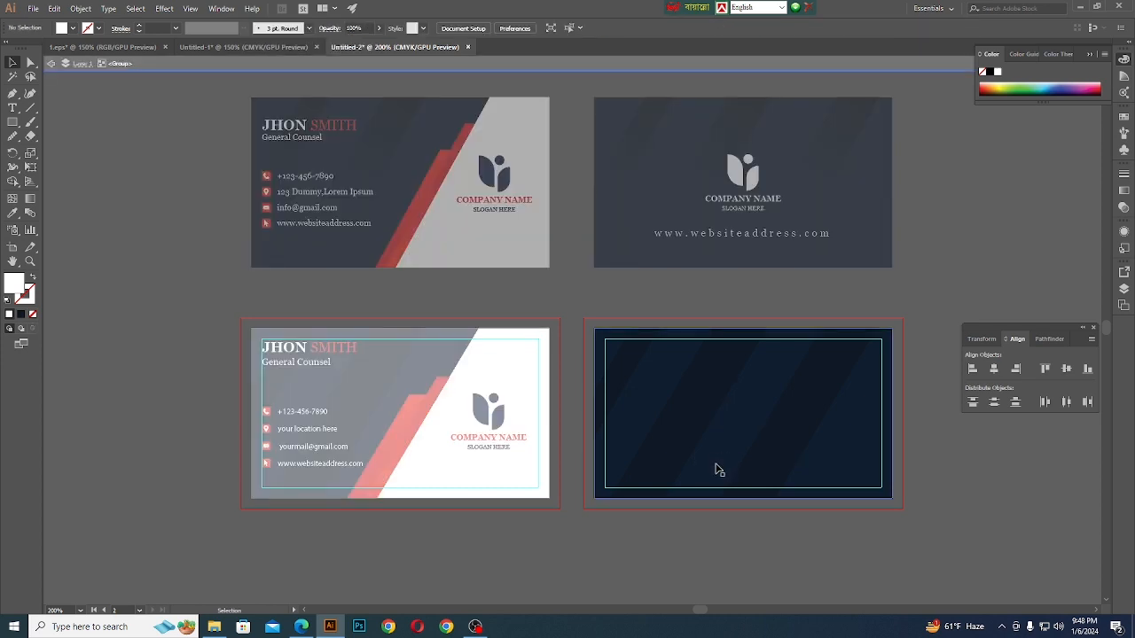
click(615, 65)
scroll(713, 532, up, 2)
scroll(735, 402, up, 2)
double_click(719, 379)
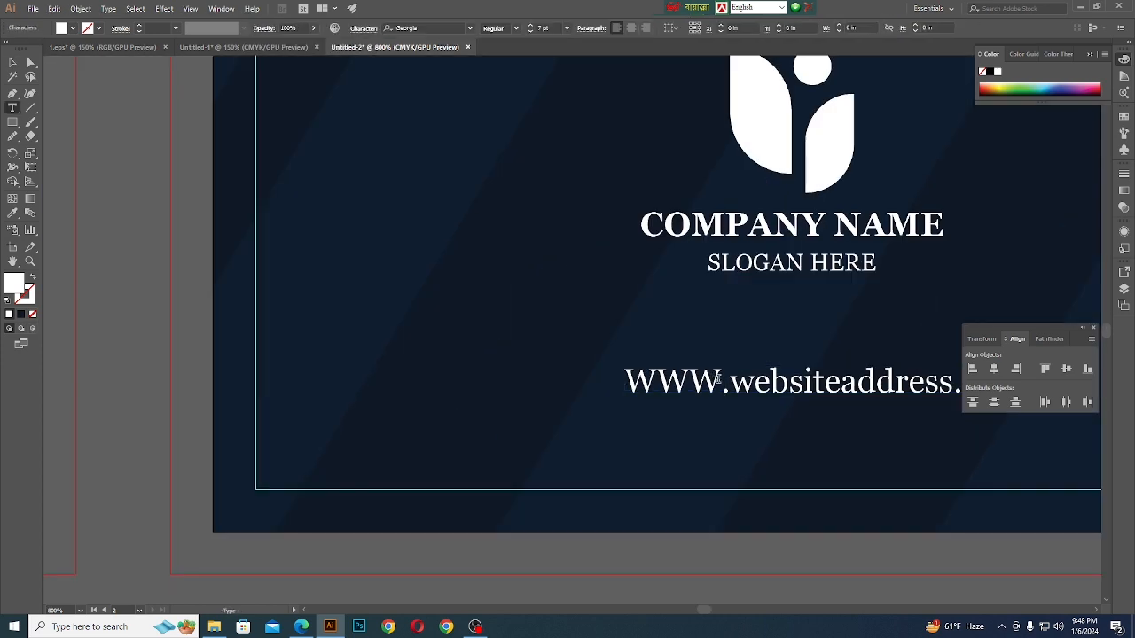
key(BackSpace)
key(BackSpace)
key(BackSpace)
text(www)
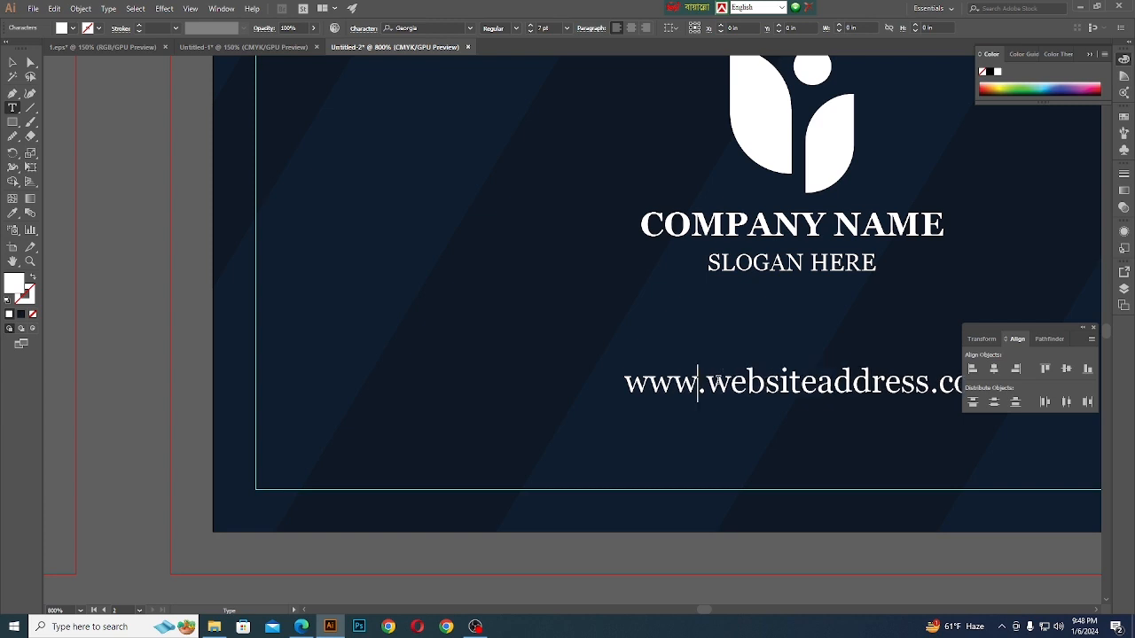
scroll(716, 381, down, 3)
key(Escape)
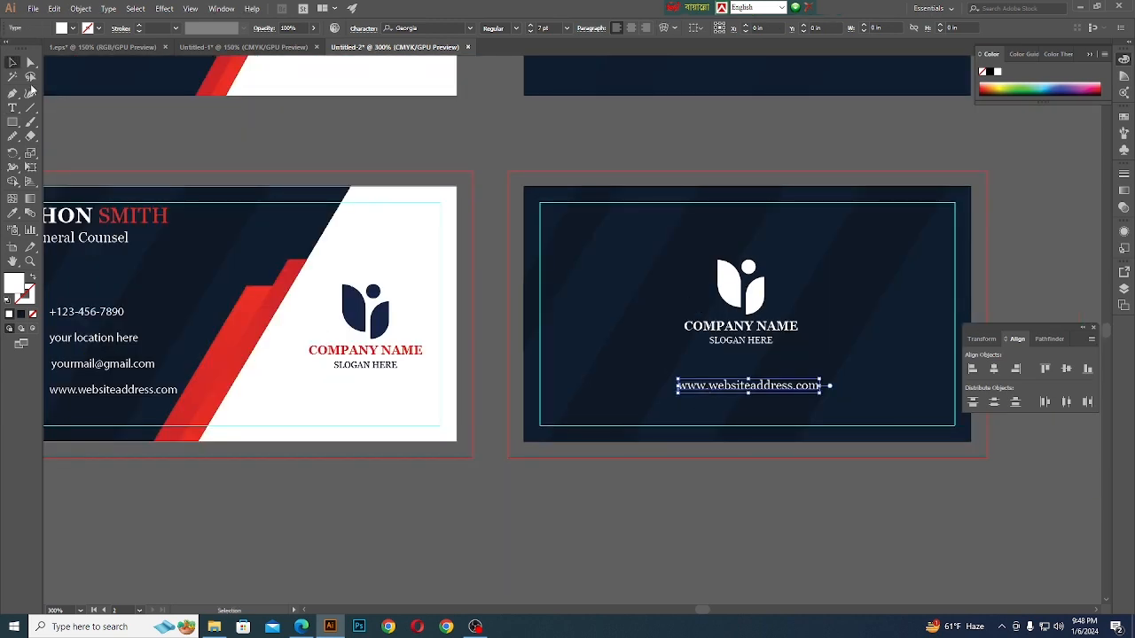
Set the tracking of the back card's website text to 200
scroll(506, 201, down, 1)
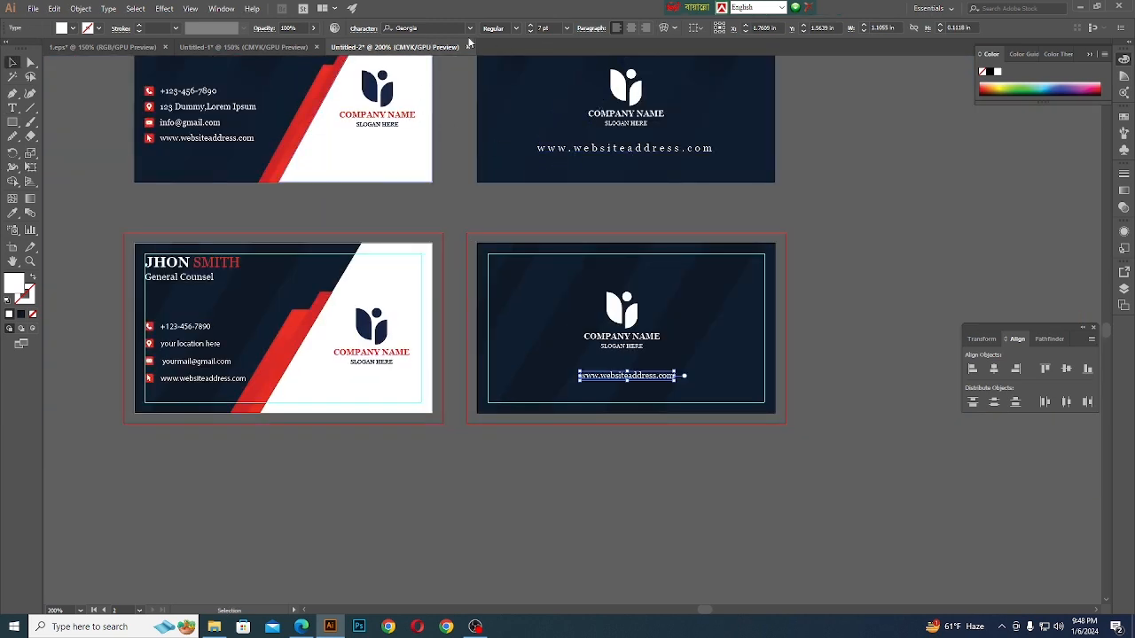
click(363, 29)
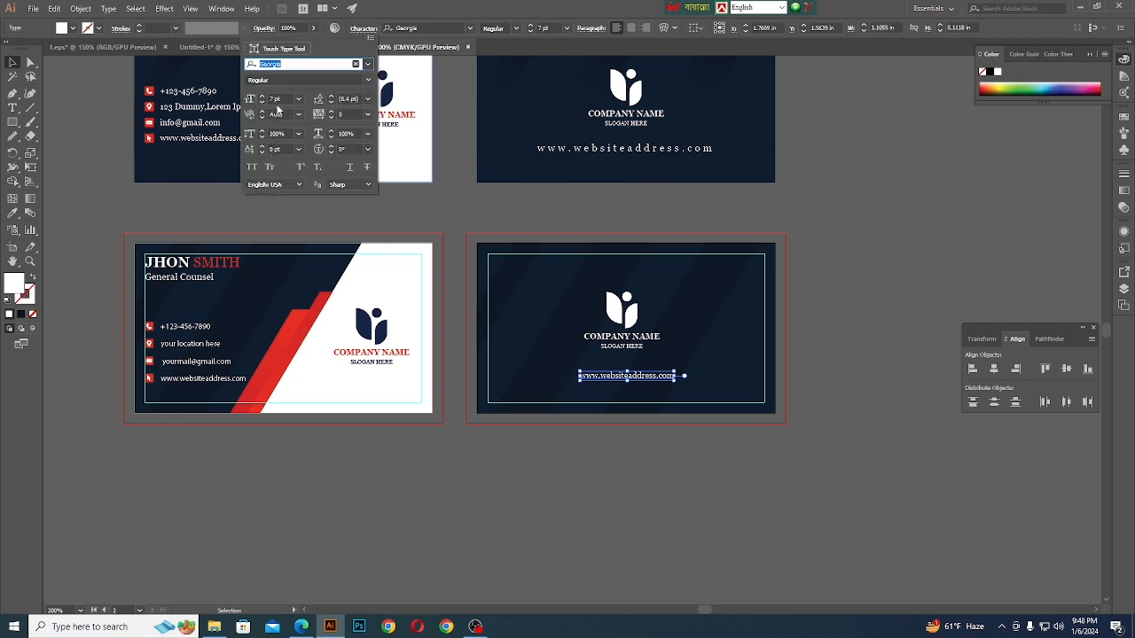
click(345, 114)
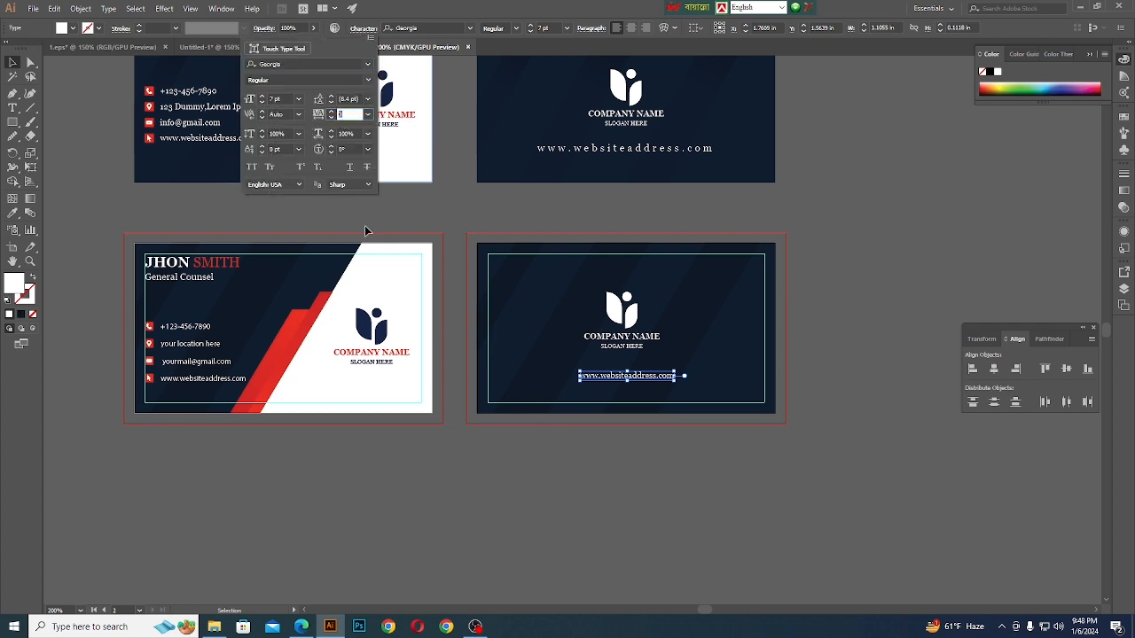
key(Up)
key(Up)
key(Up)
key(Up)
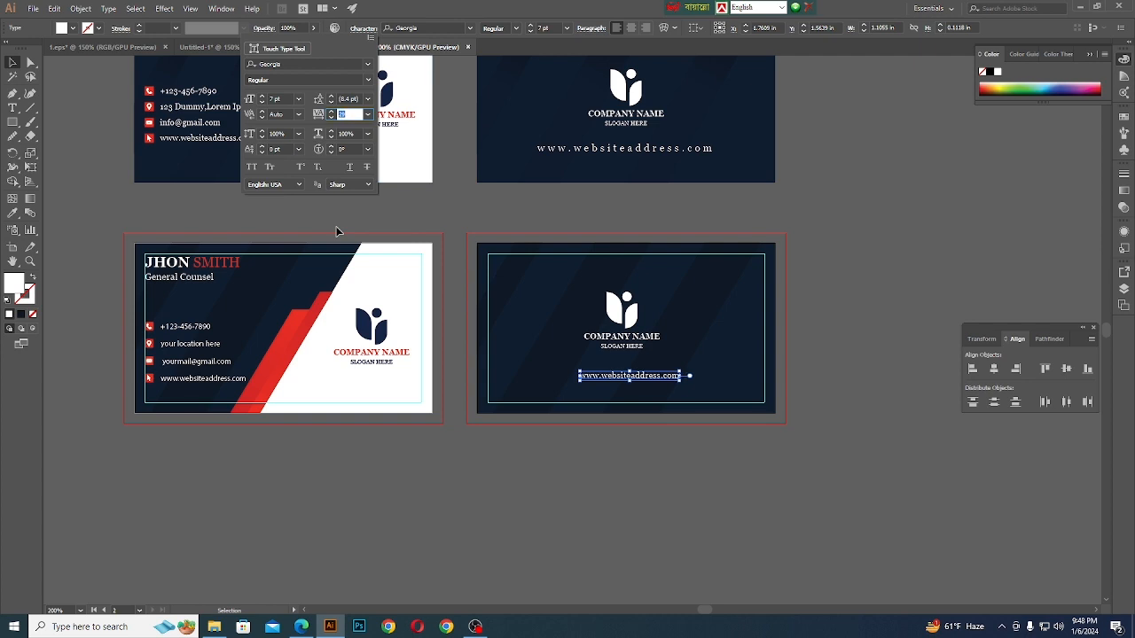
key(Up)
key(Up)
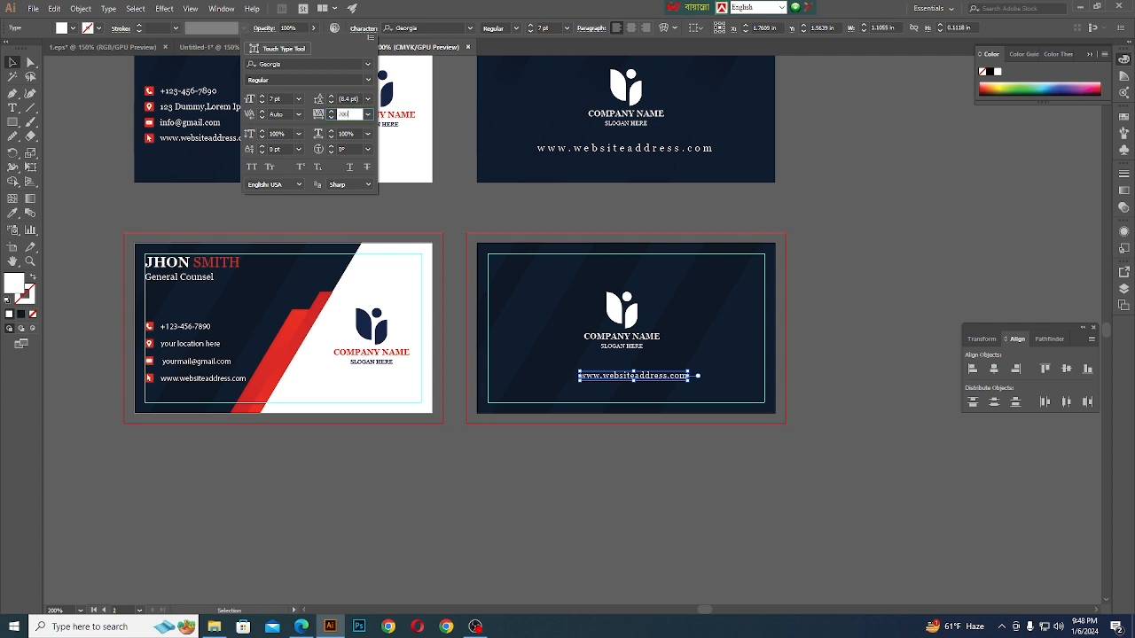
key(Return)
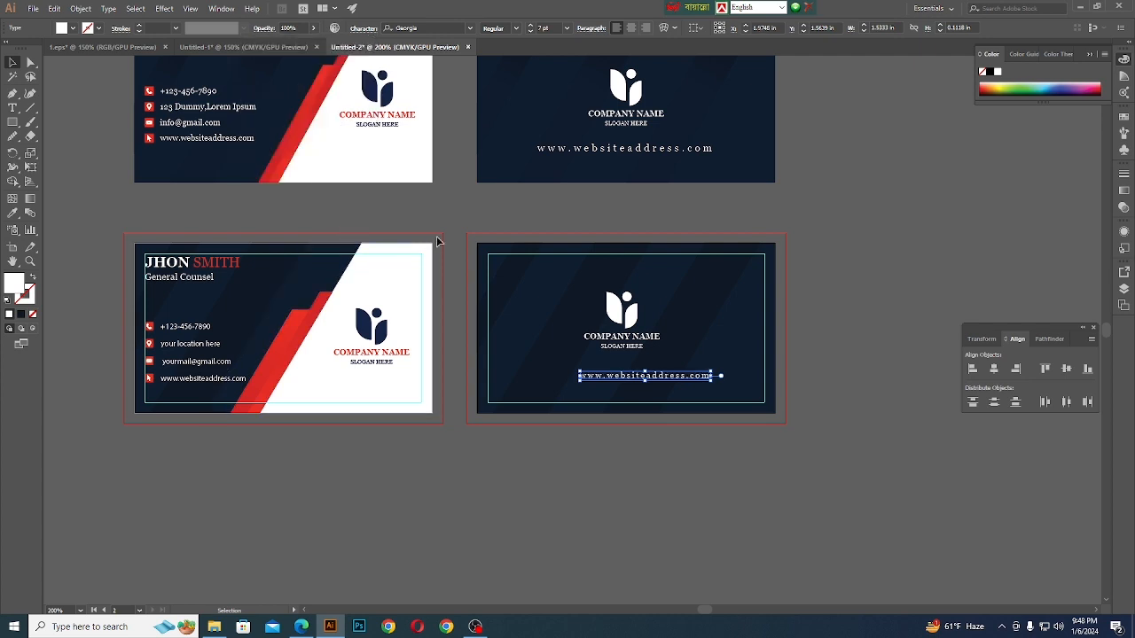
click(442, 206)
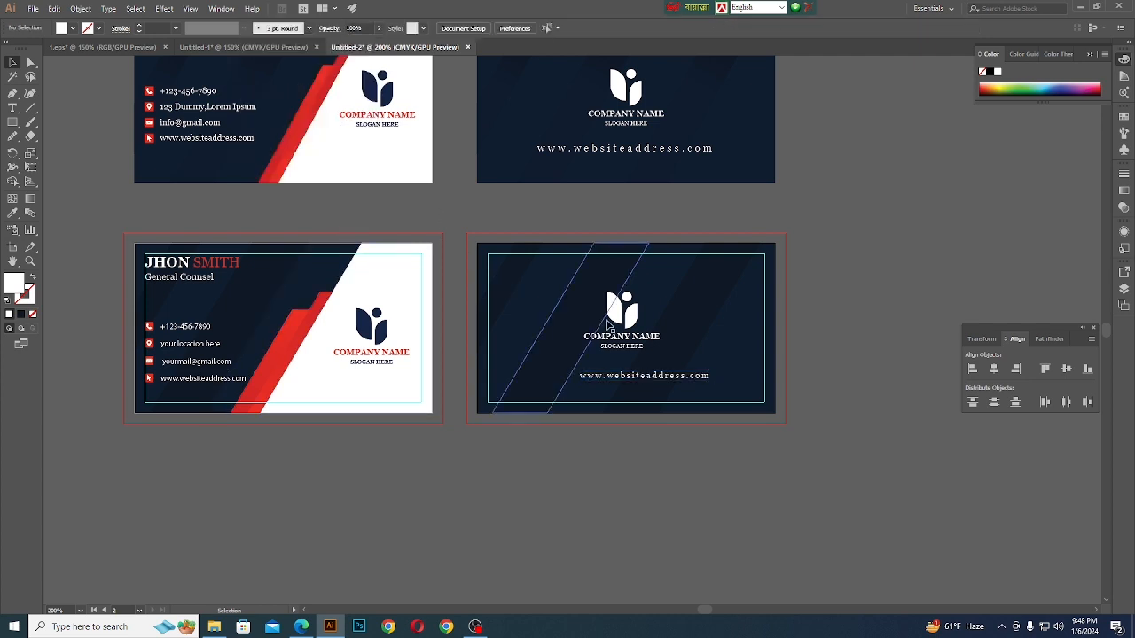
Center the website text horizontally on the new back card's artboard
click(645, 378)
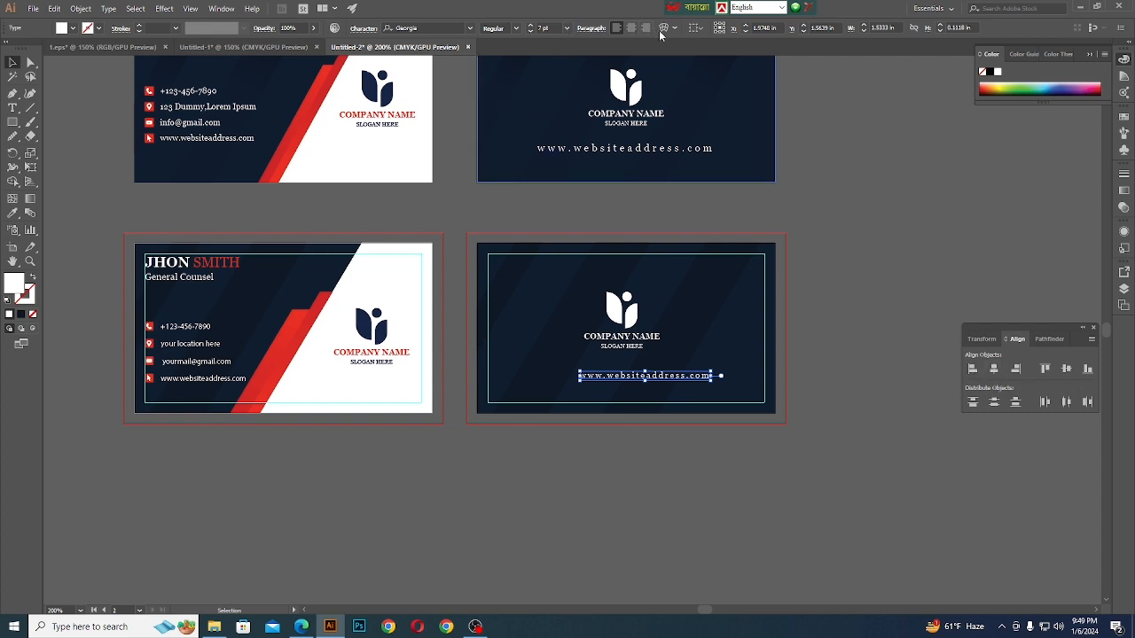
click(363, 29)
click(362, 31)
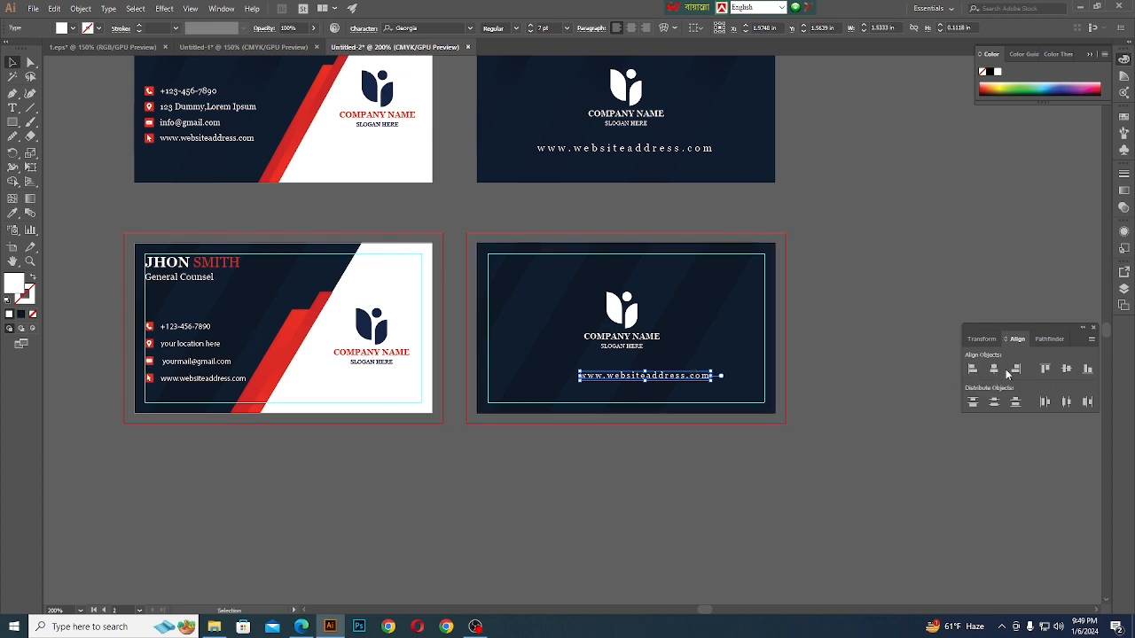
click(702, 31)
click(707, 70)
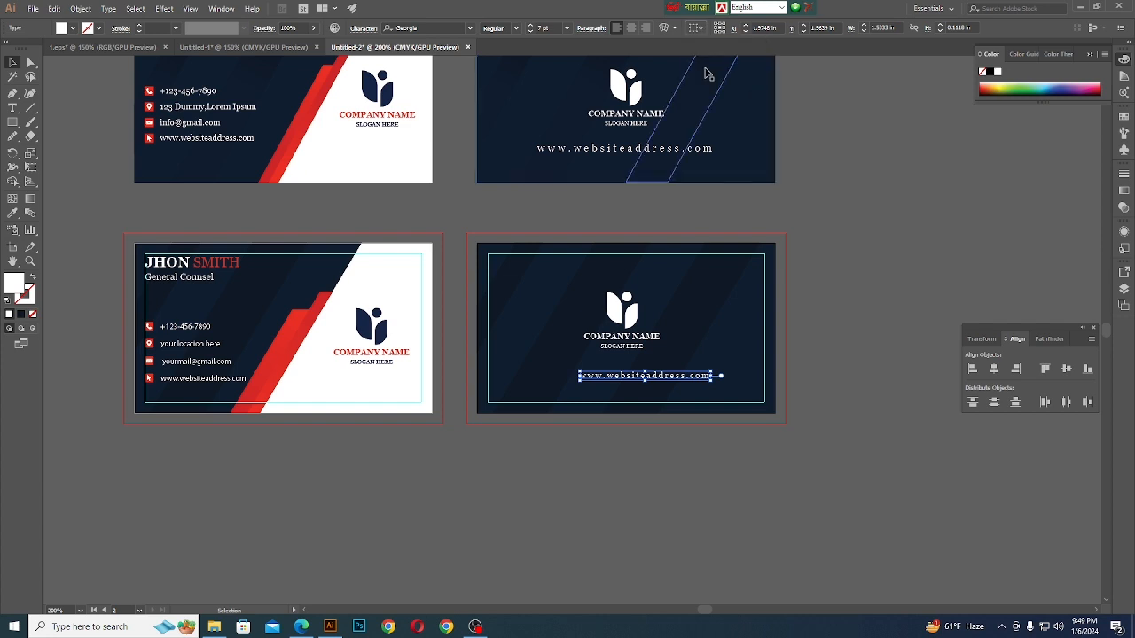
click(993, 371)
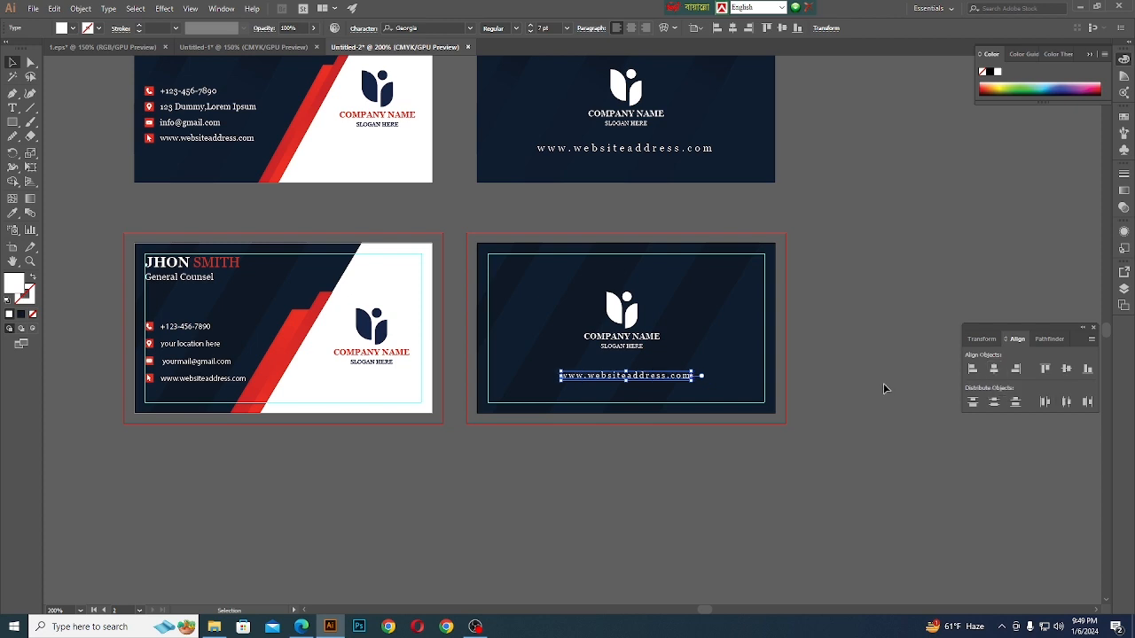
click(881, 384)
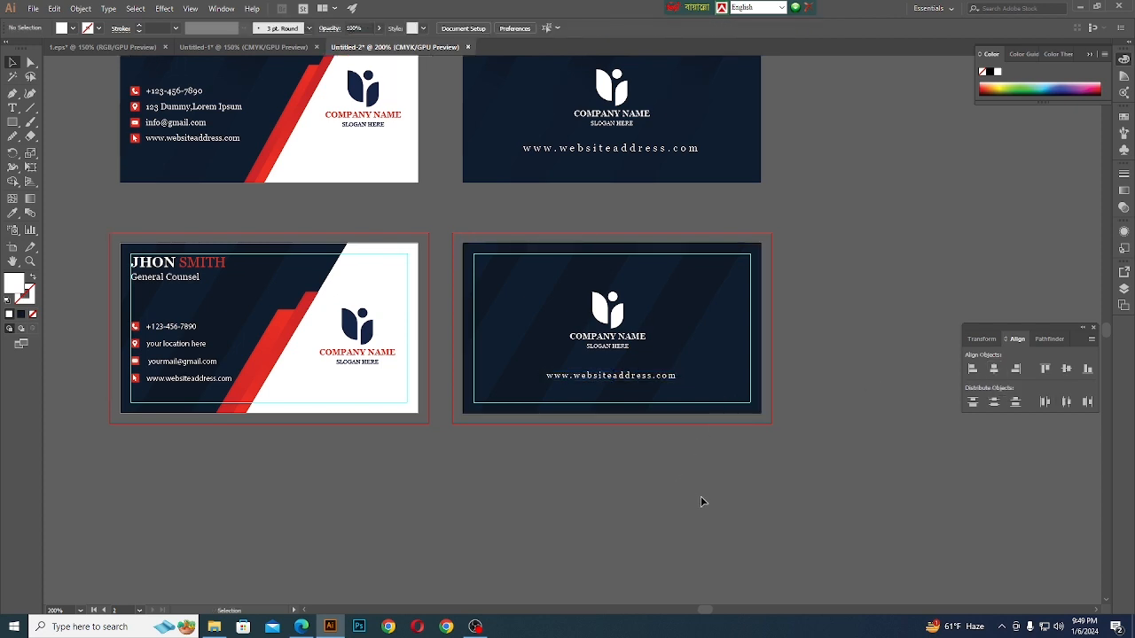
scroll(700, 498, down, 2)
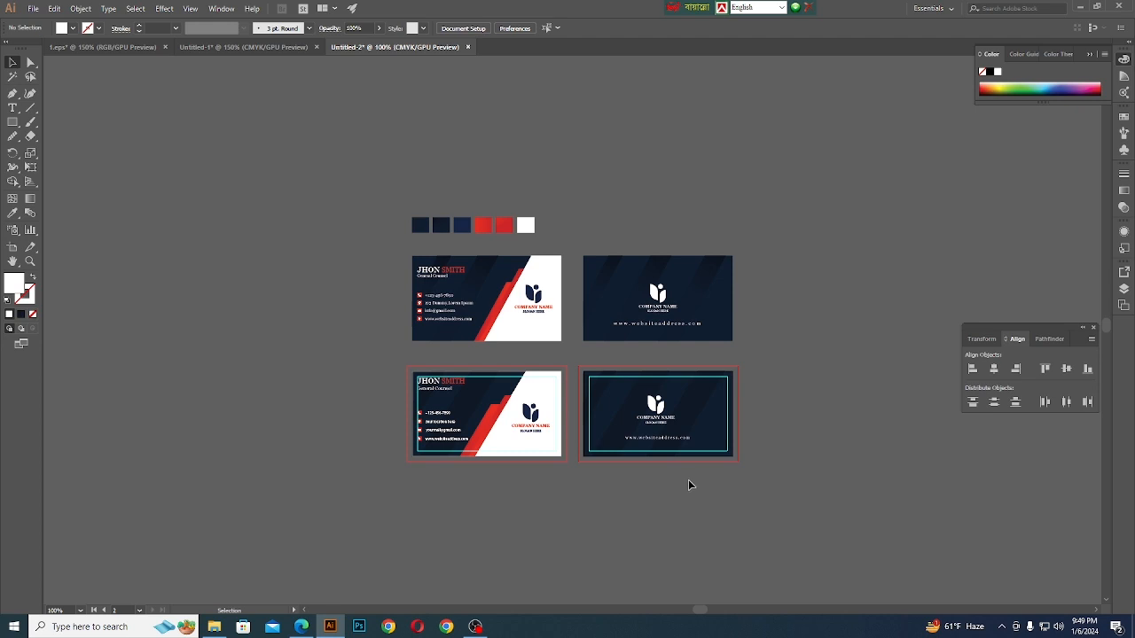
scroll(577, 445, up, 2)
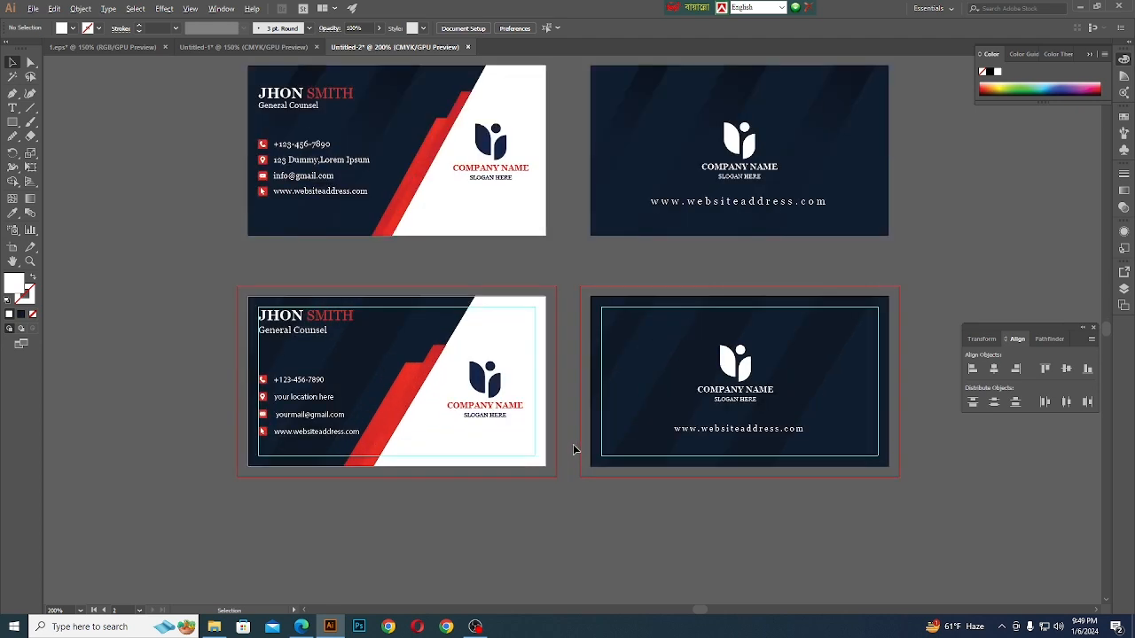